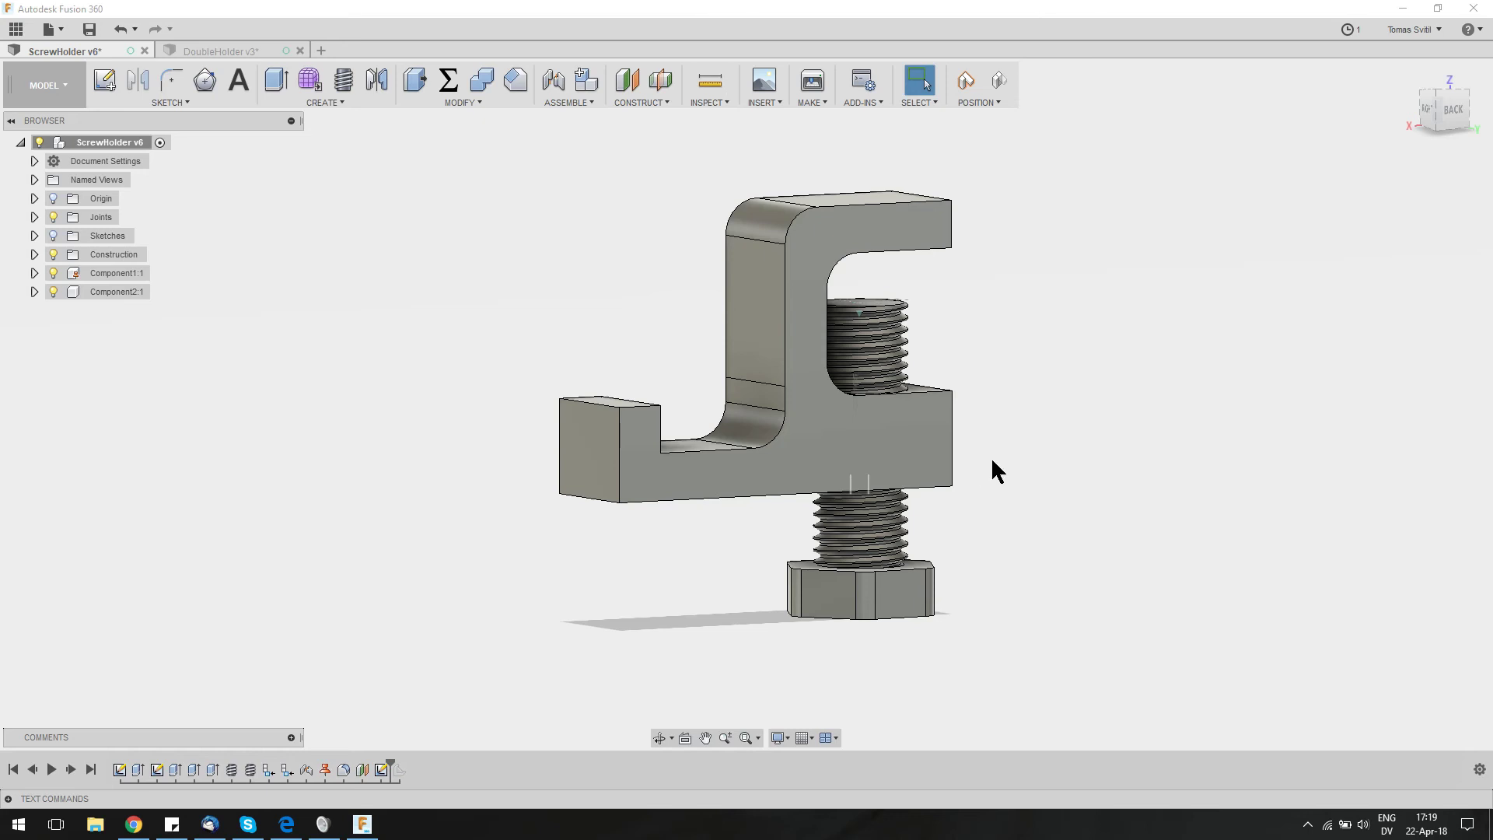
Start a new empty design from the File menu
middle_click_drag(1160, 431, 1098, 453, "shift")
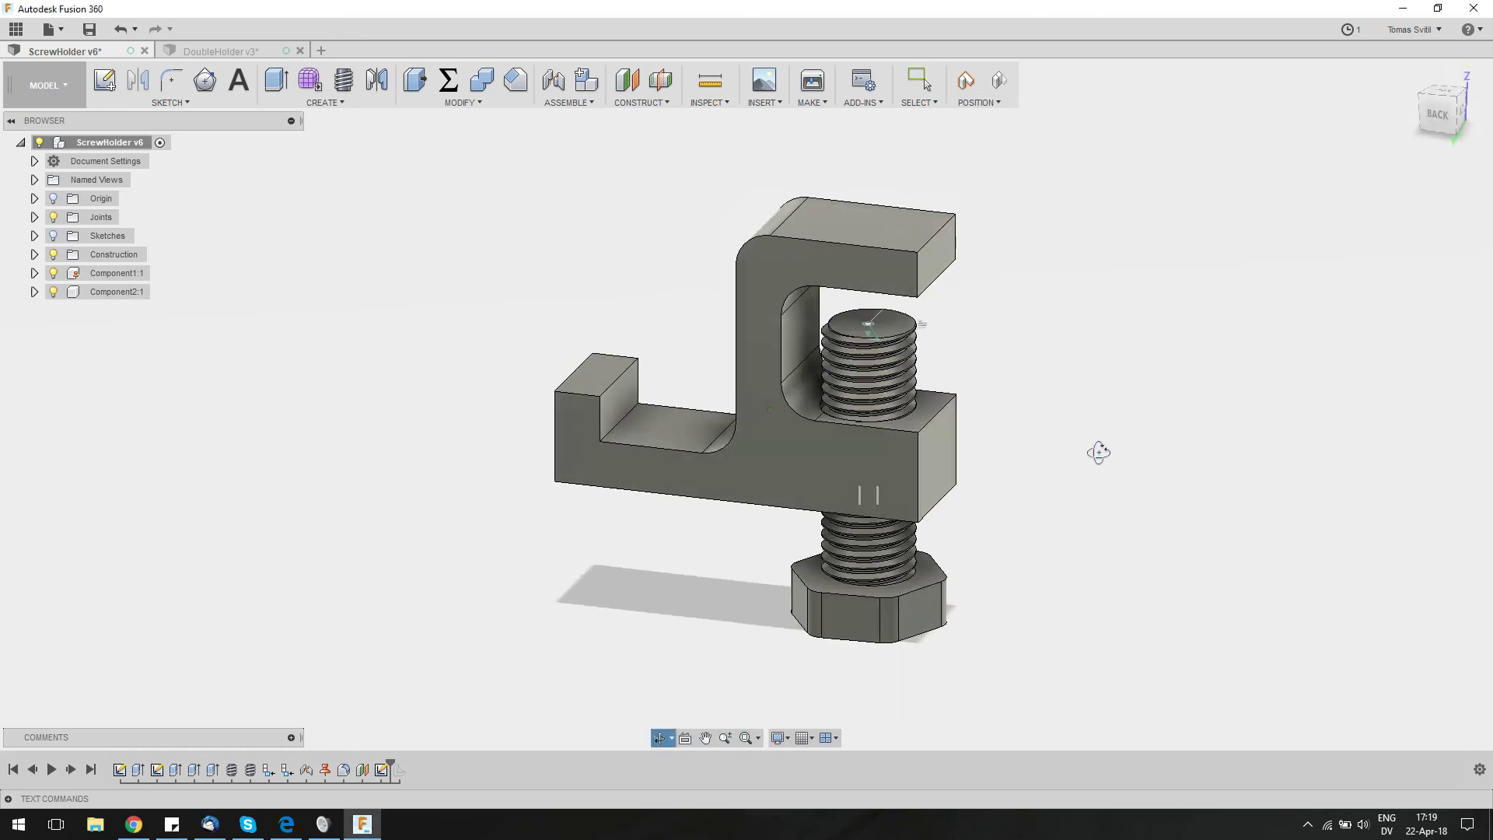
key("Escape")
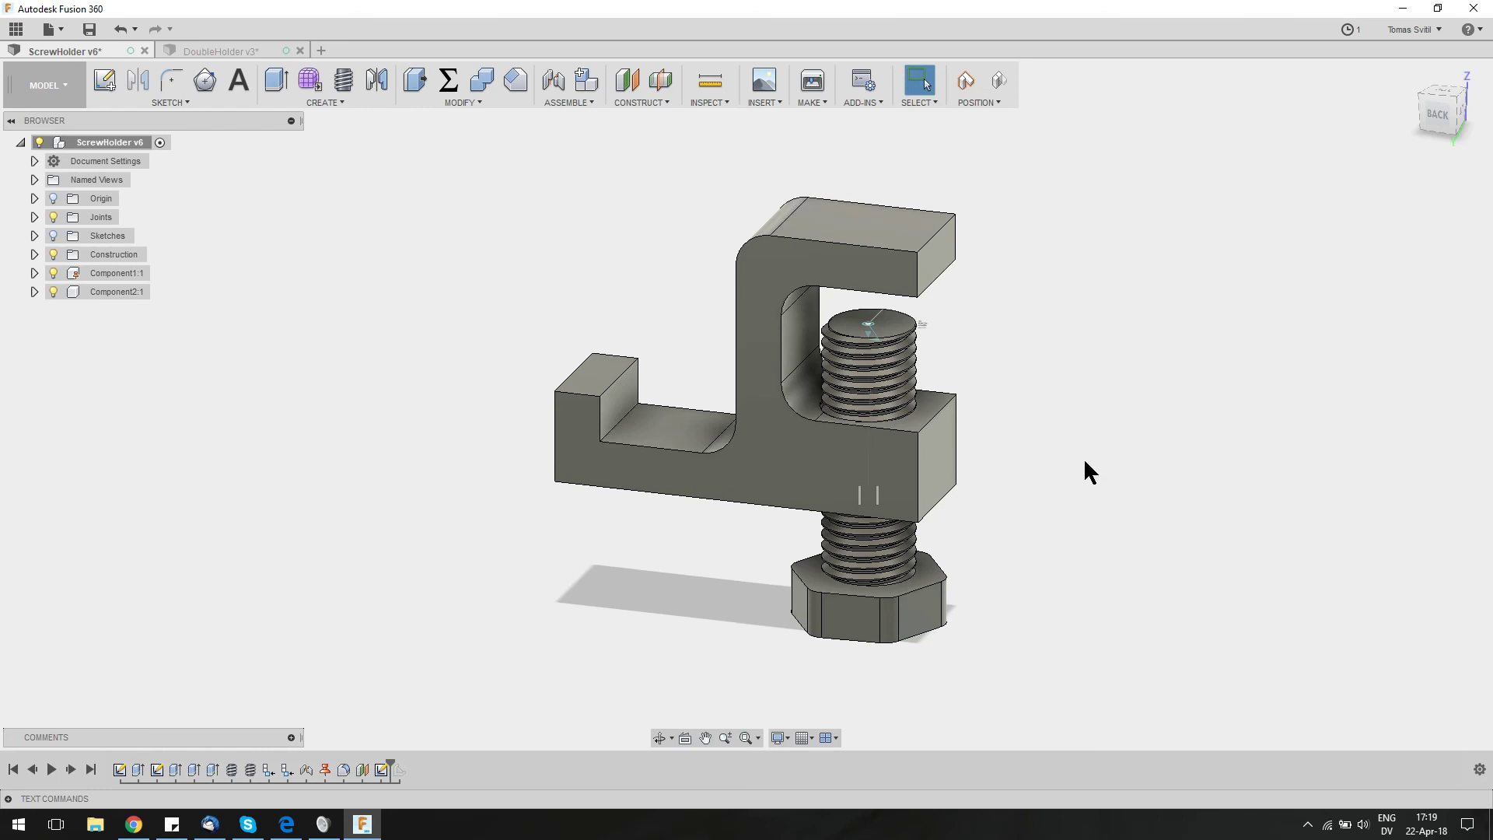
left_click(45, 29)
left_click(133, 56)
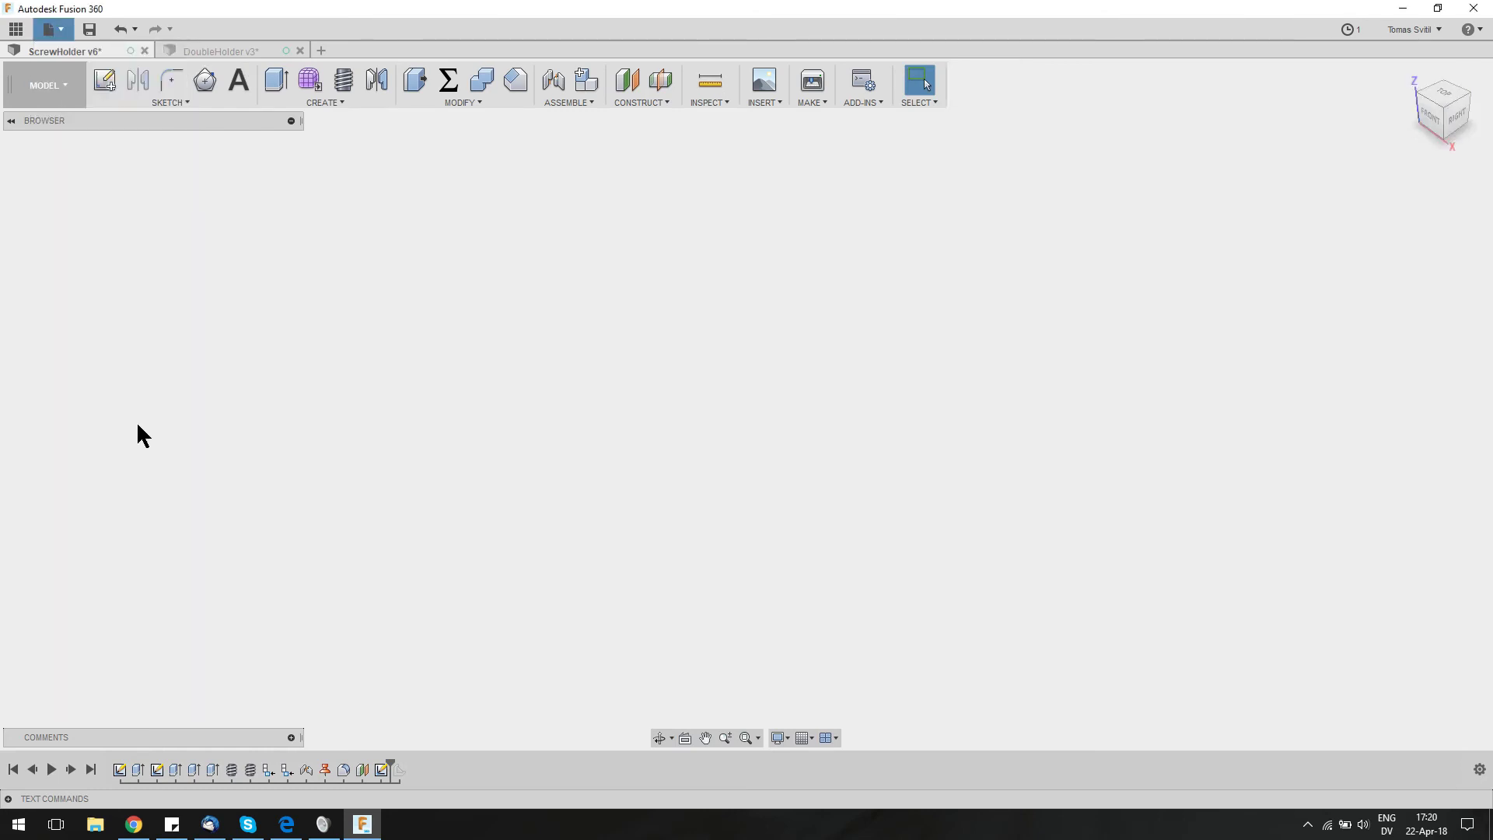
Save the new design as HangerWithScrew
key("ctrl+s")
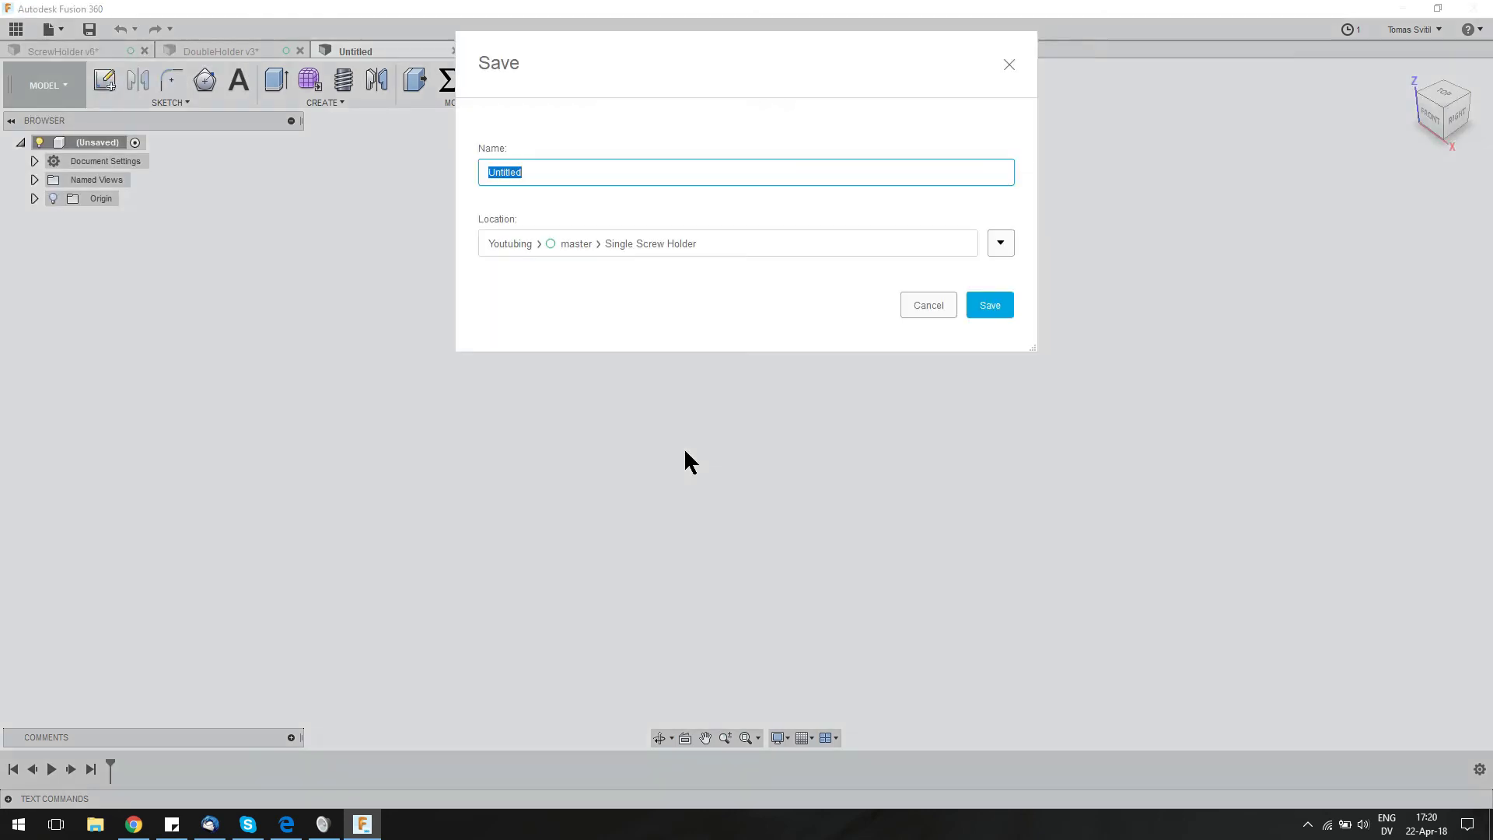
type("HangerWithScr")
key("Return")
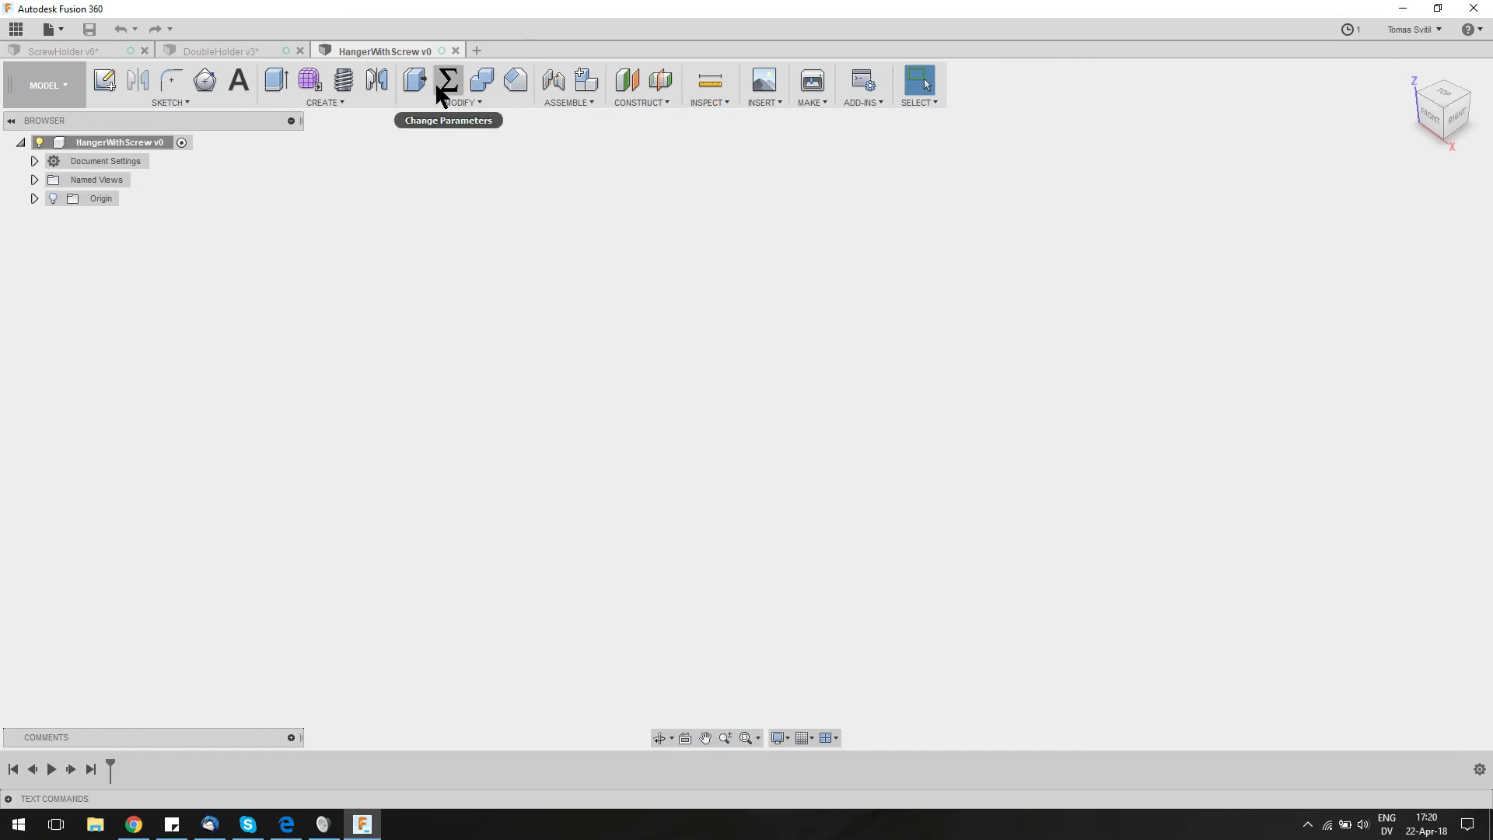
Add a user parameter WallThickness with a value of 10 mm
left_click(488, 103)
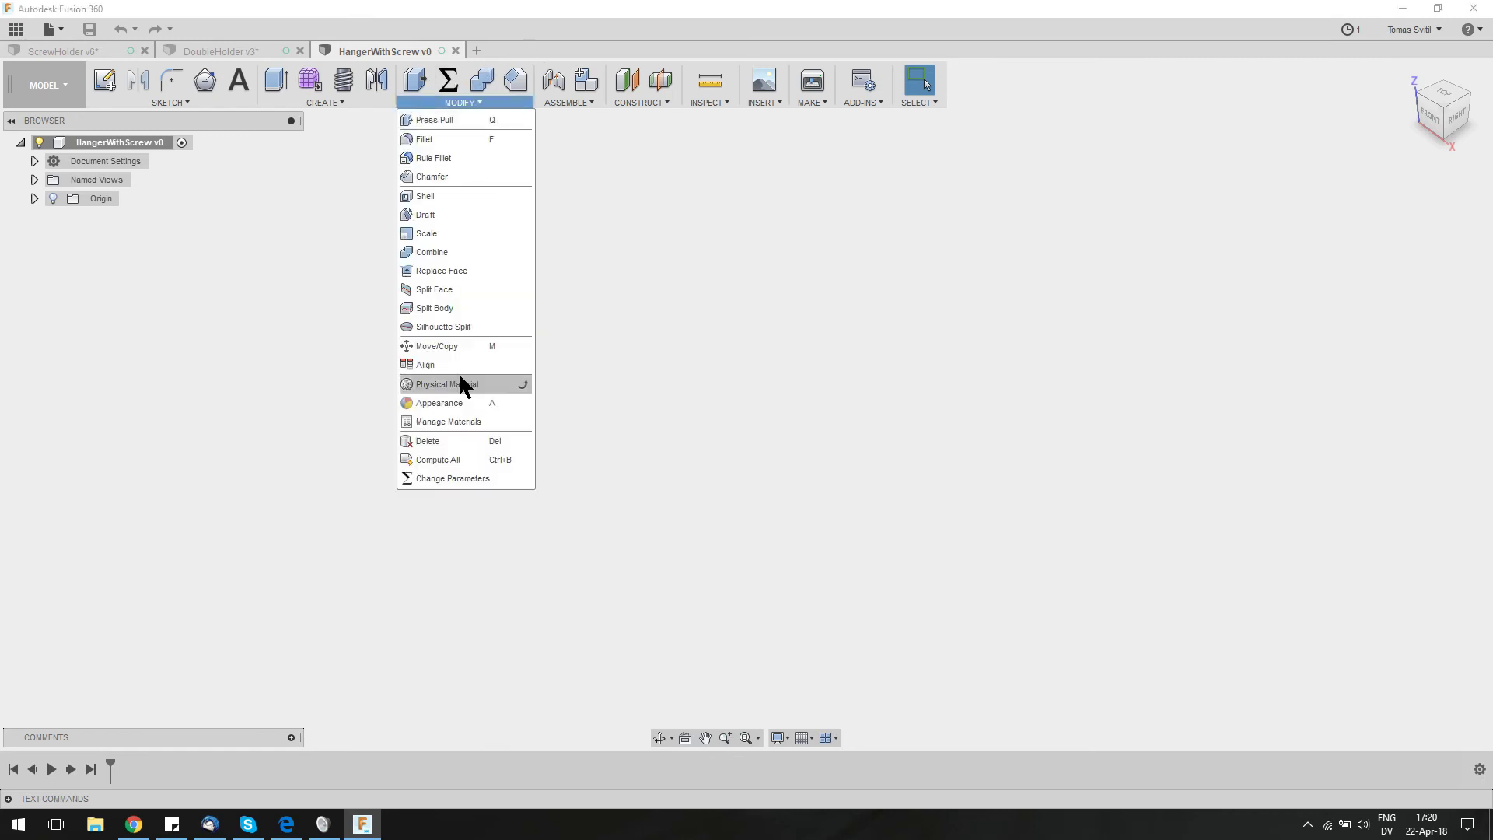
left_click(469, 478)
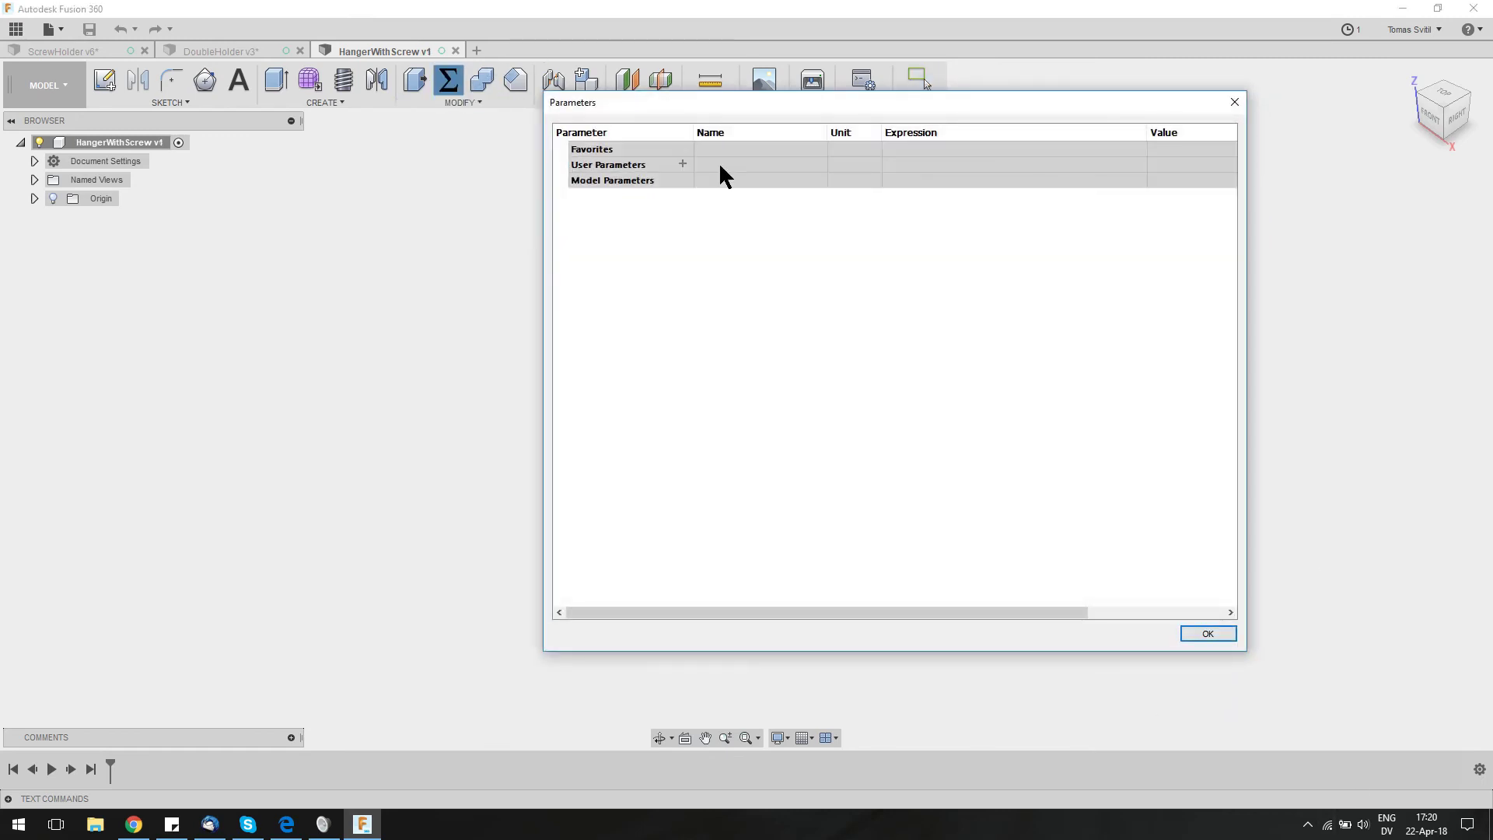
left_click(683, 164)
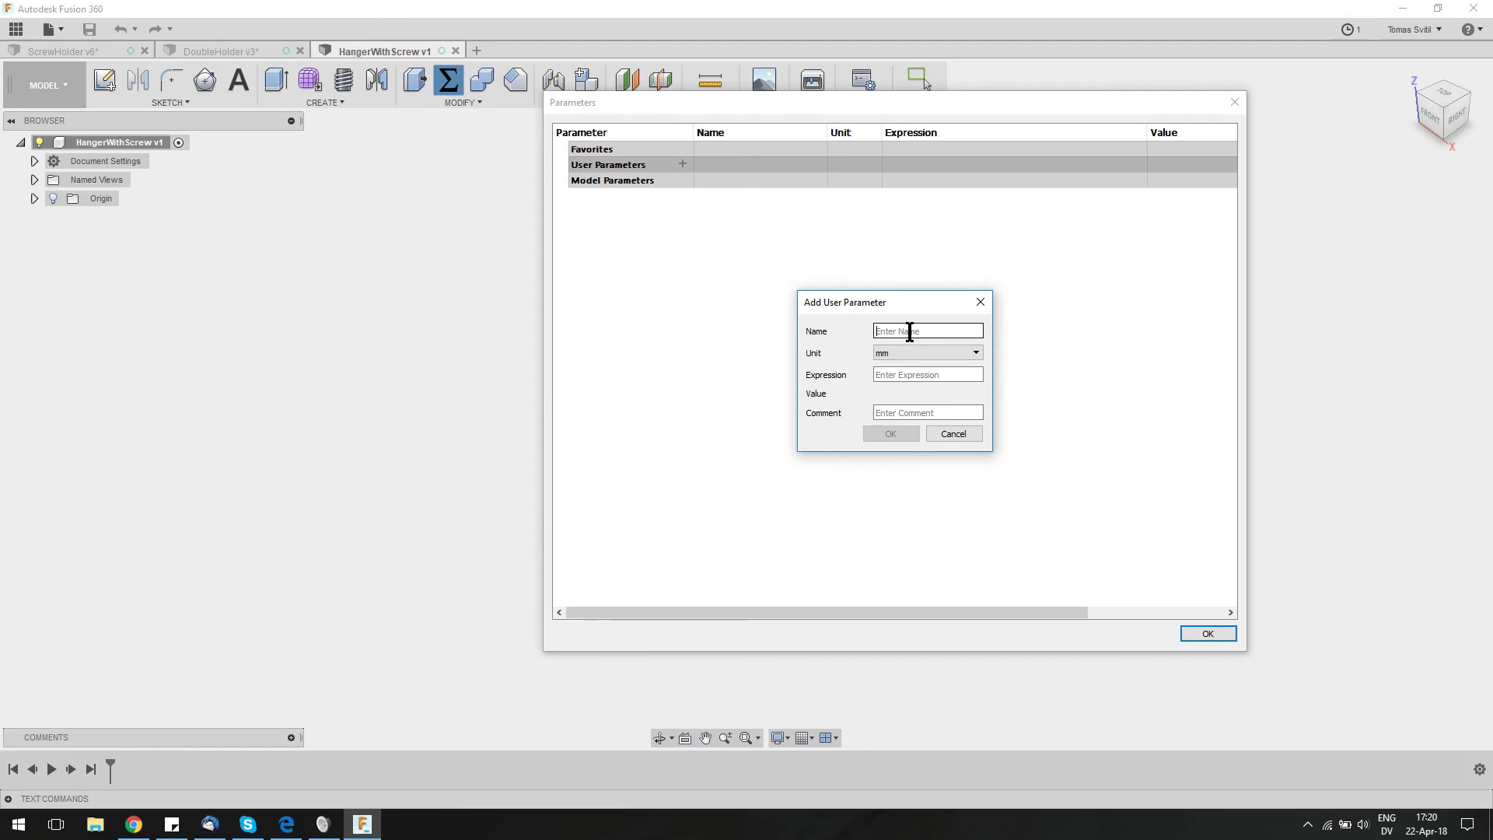
type("WallThickness")
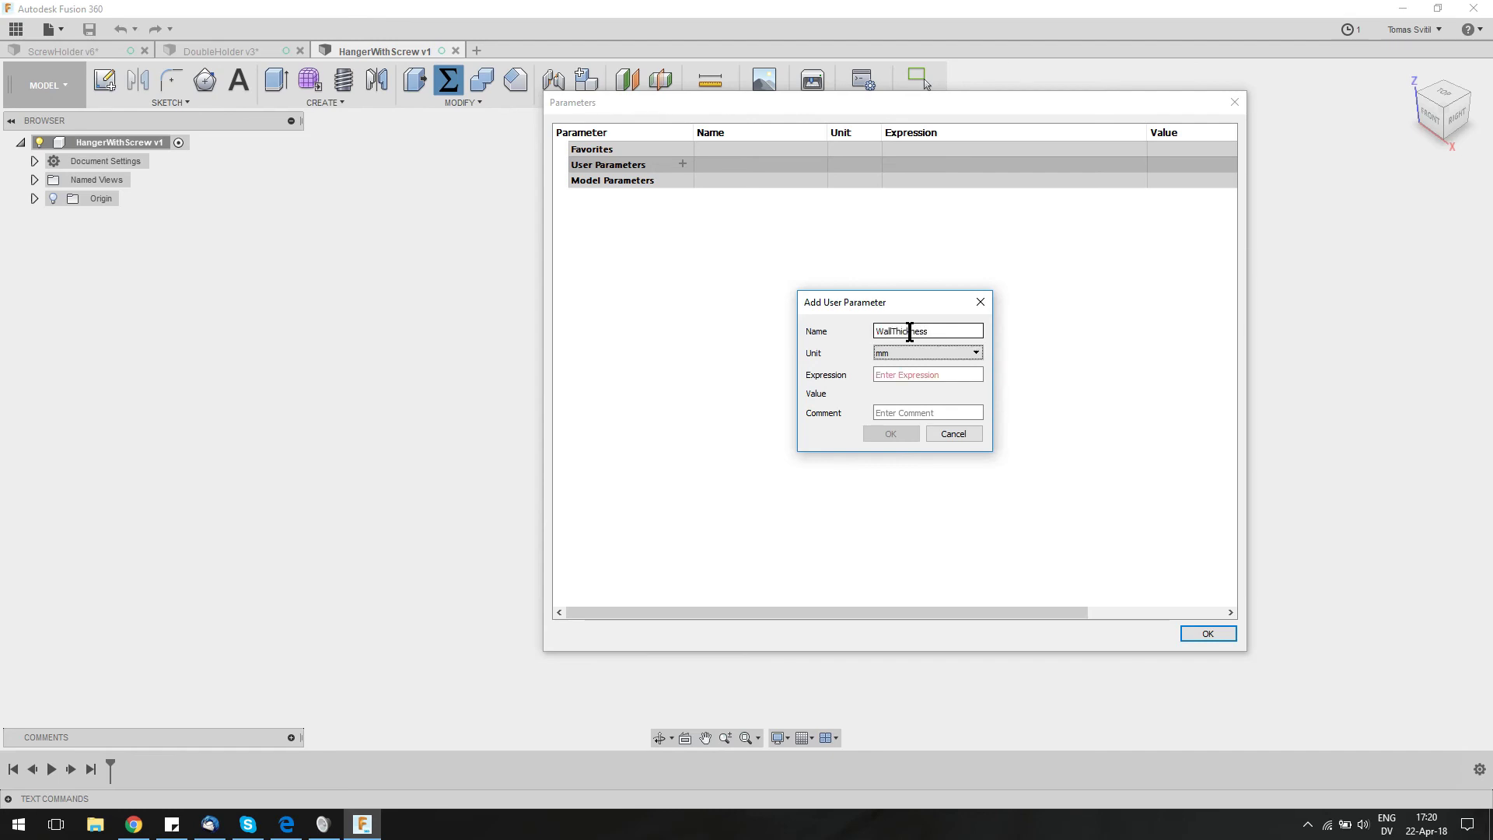
key("Tab")
key("Tab")
type("10")
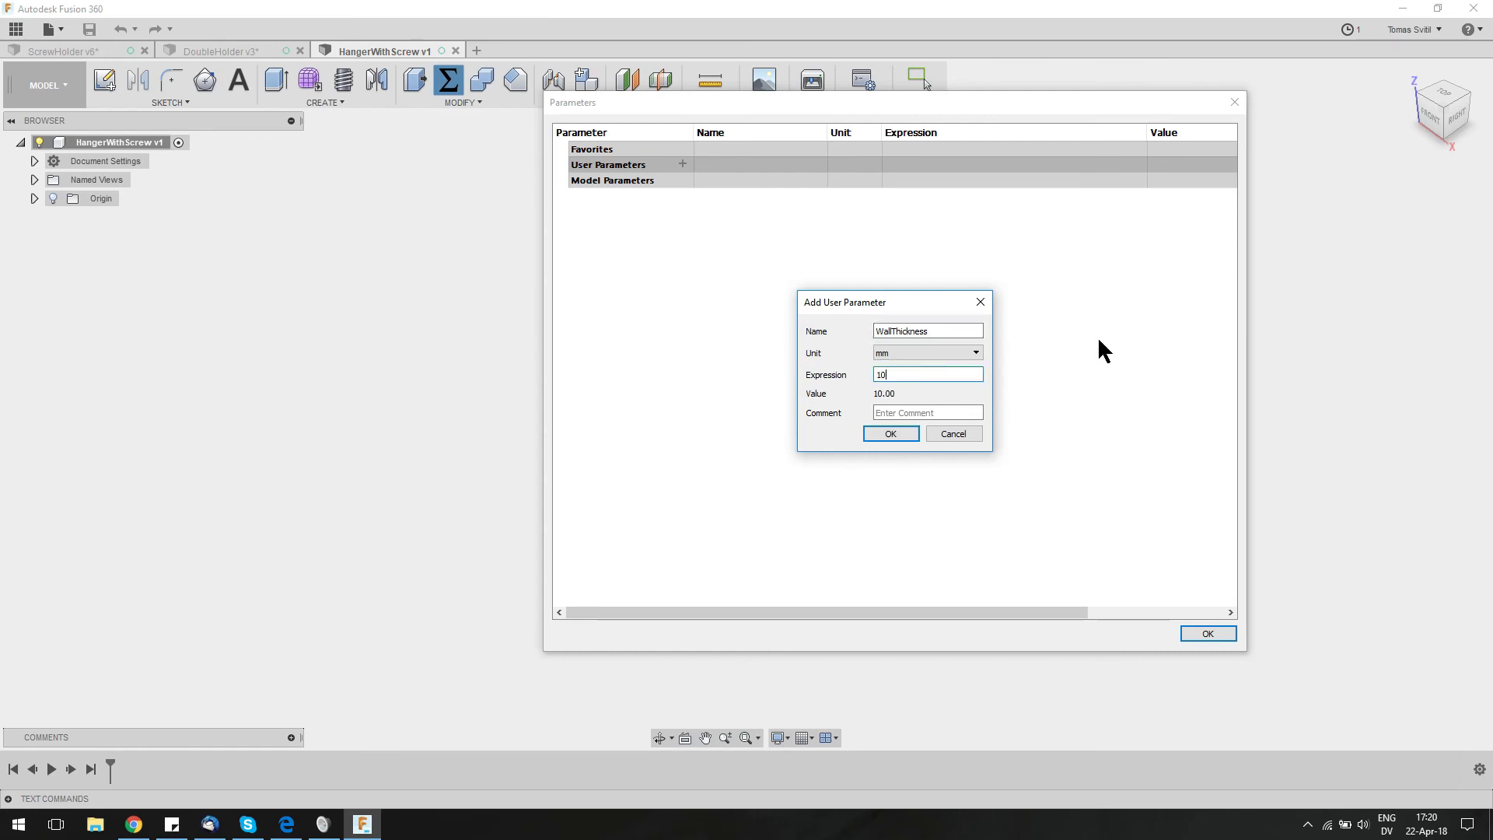
left_click(890, 433)
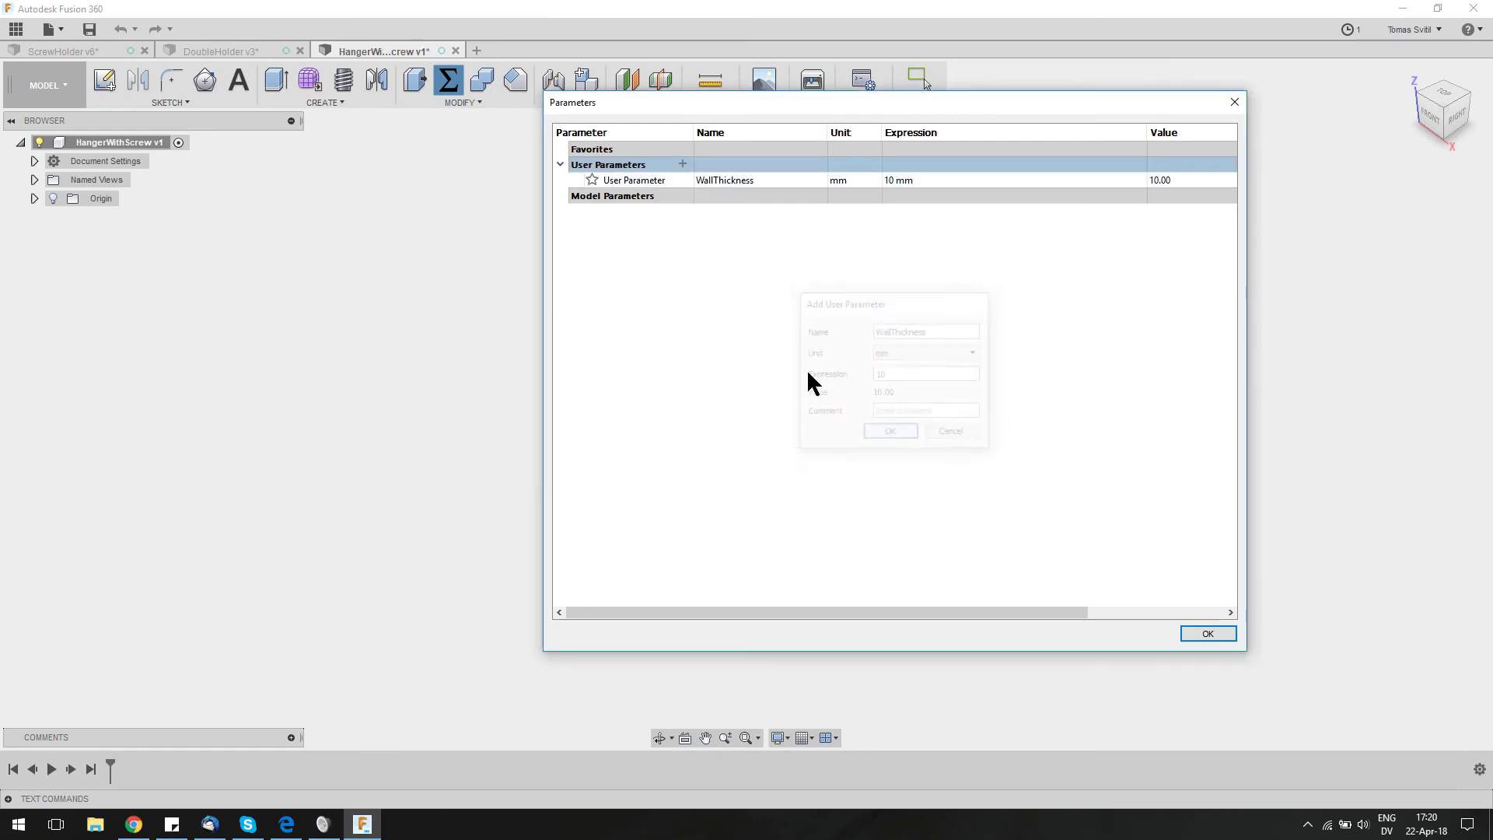
Add a user parameter ScrewDiameter of 20 mm and close the parameters table
left_click(682, 163)
type("S")
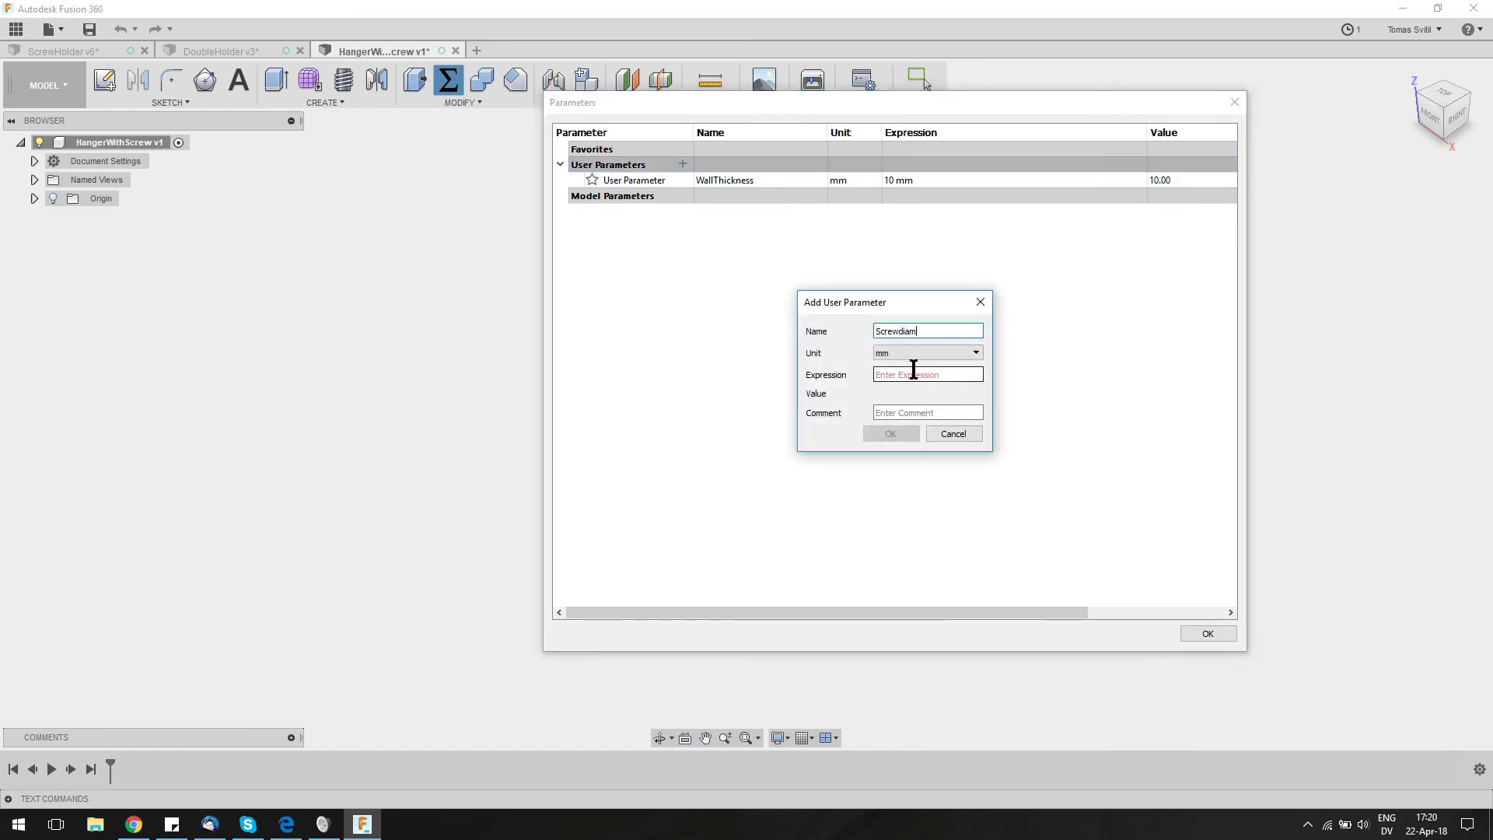
type("crewDiameter")
key("Tab")
key("Tab")
type("20")
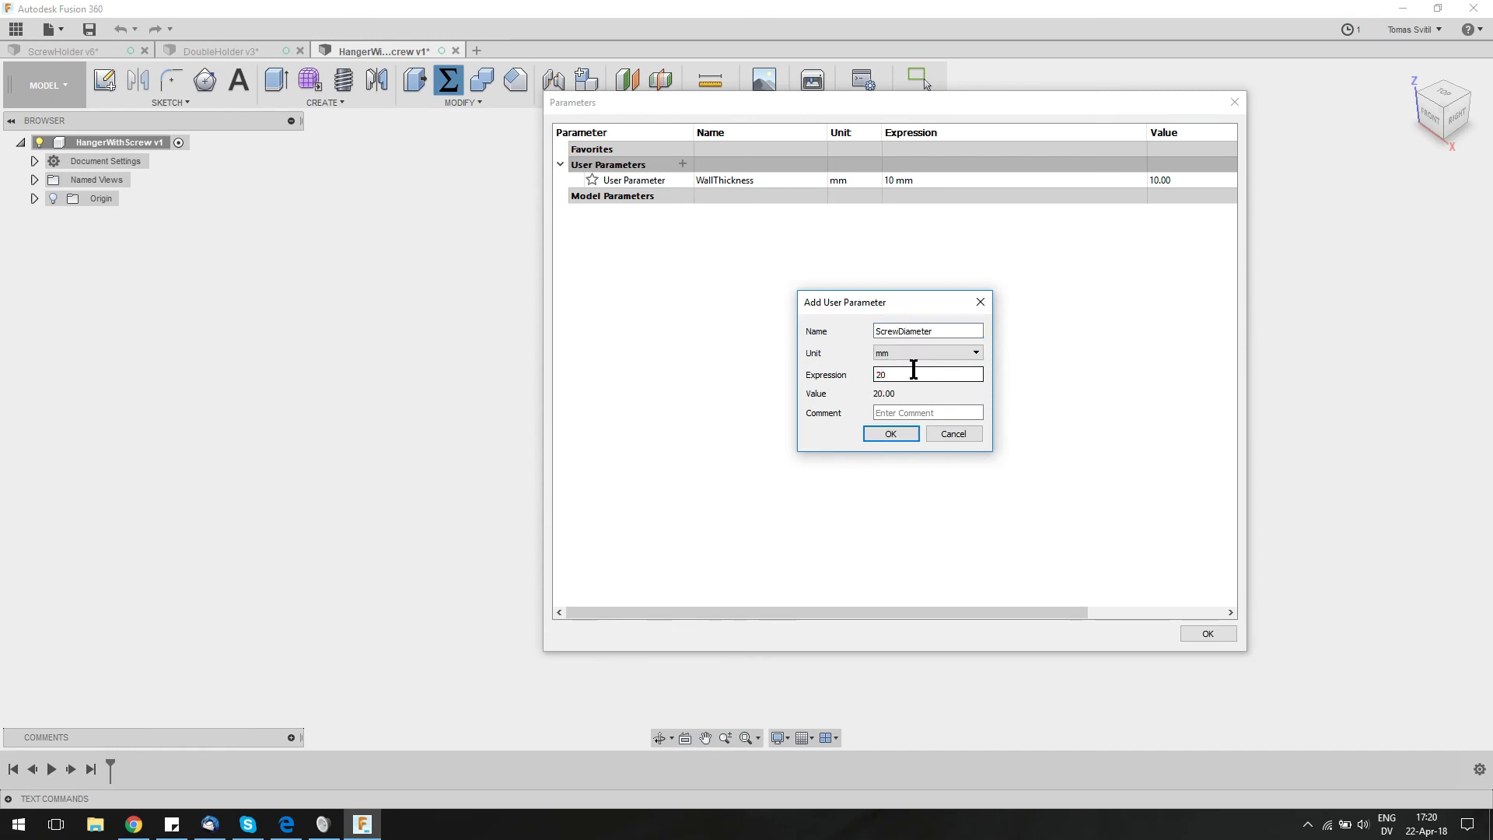
left_click(894, 432)
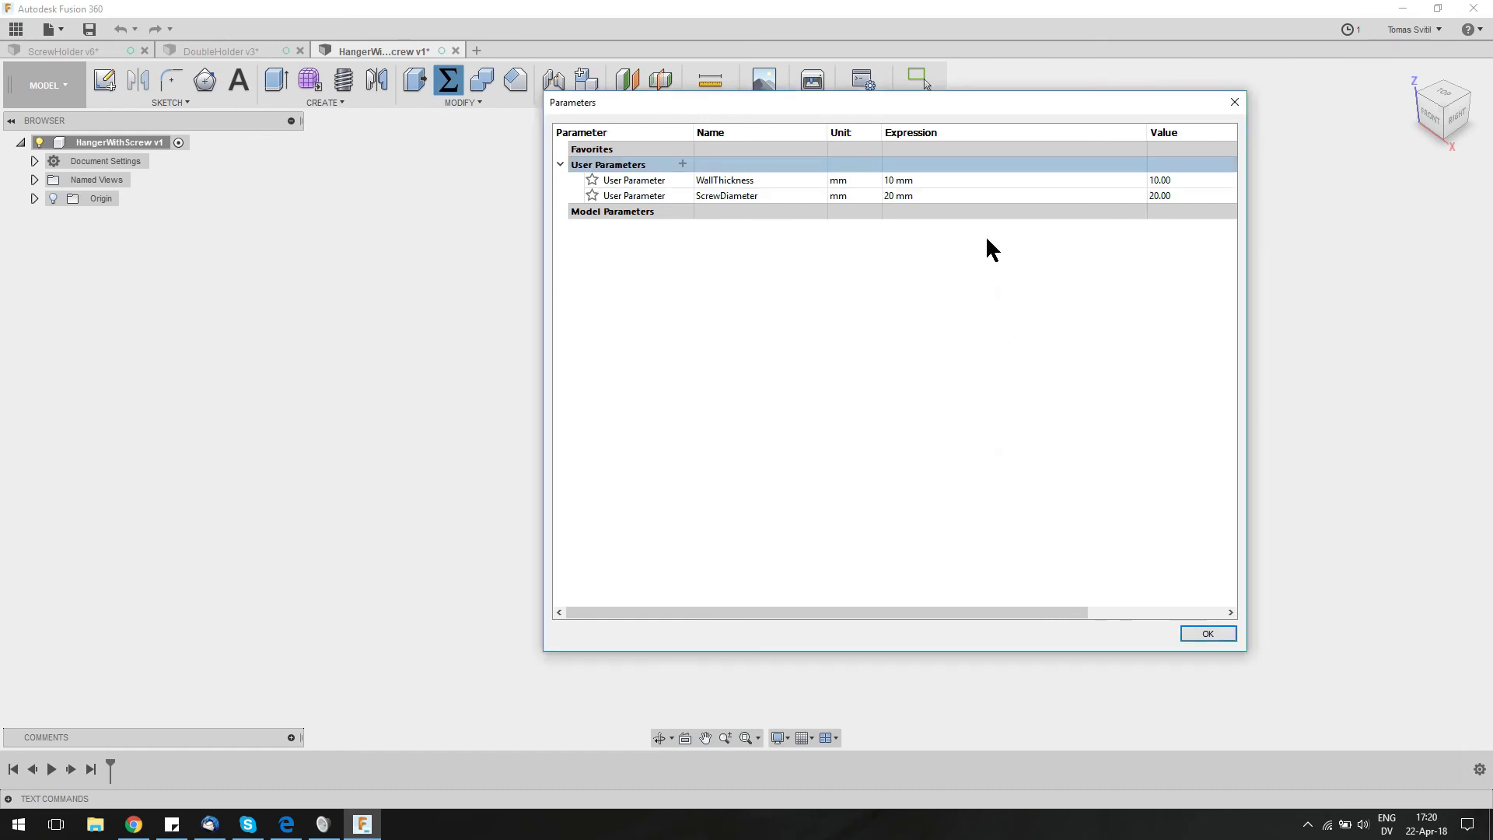
left_click(1207, 633)
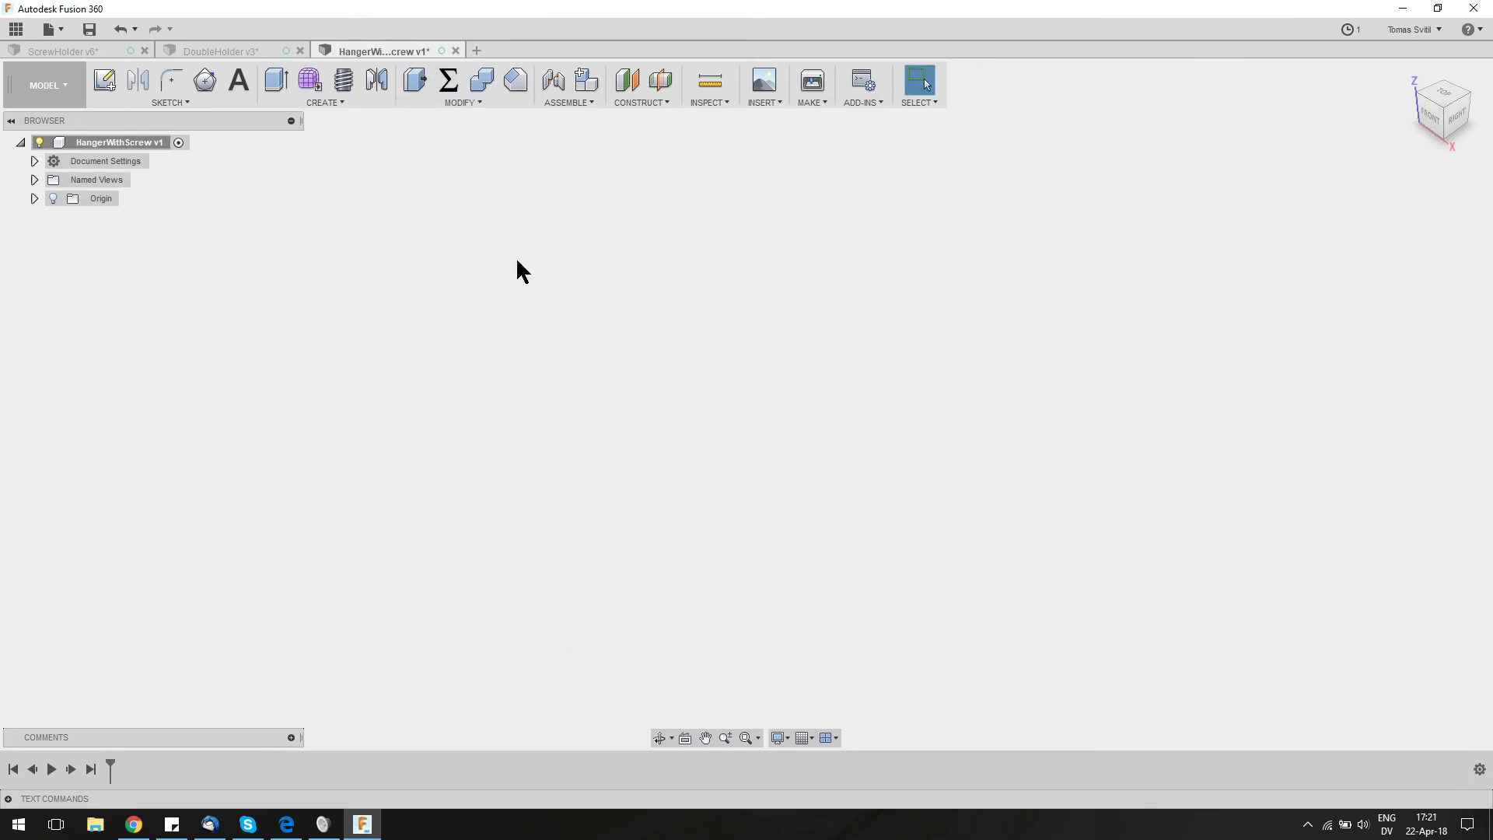
Create a sketch on the XZ origin plane of the HangerWithScrew design
left_click(106, 81)
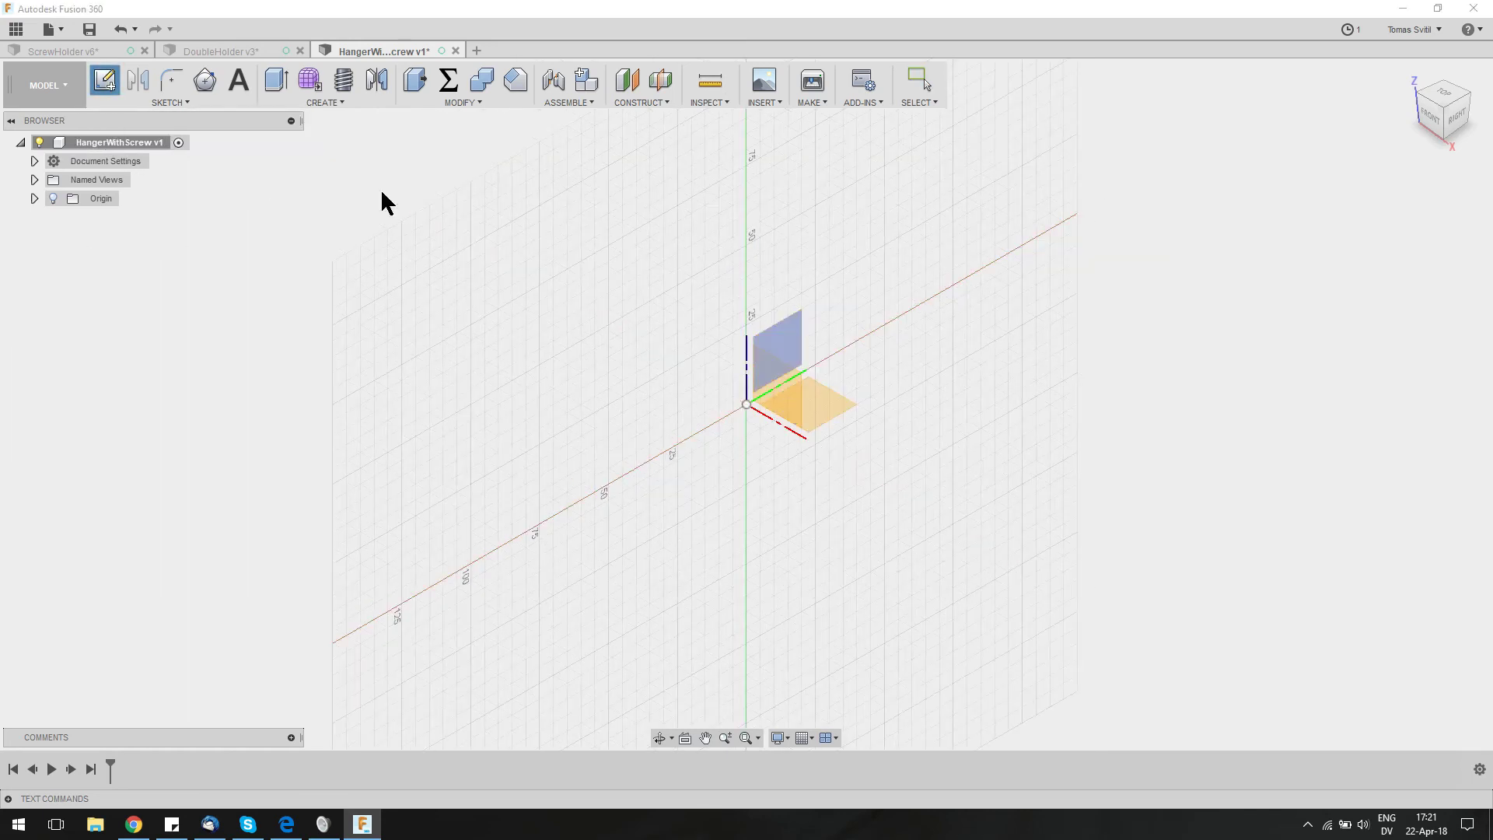
left_click(66, 49)
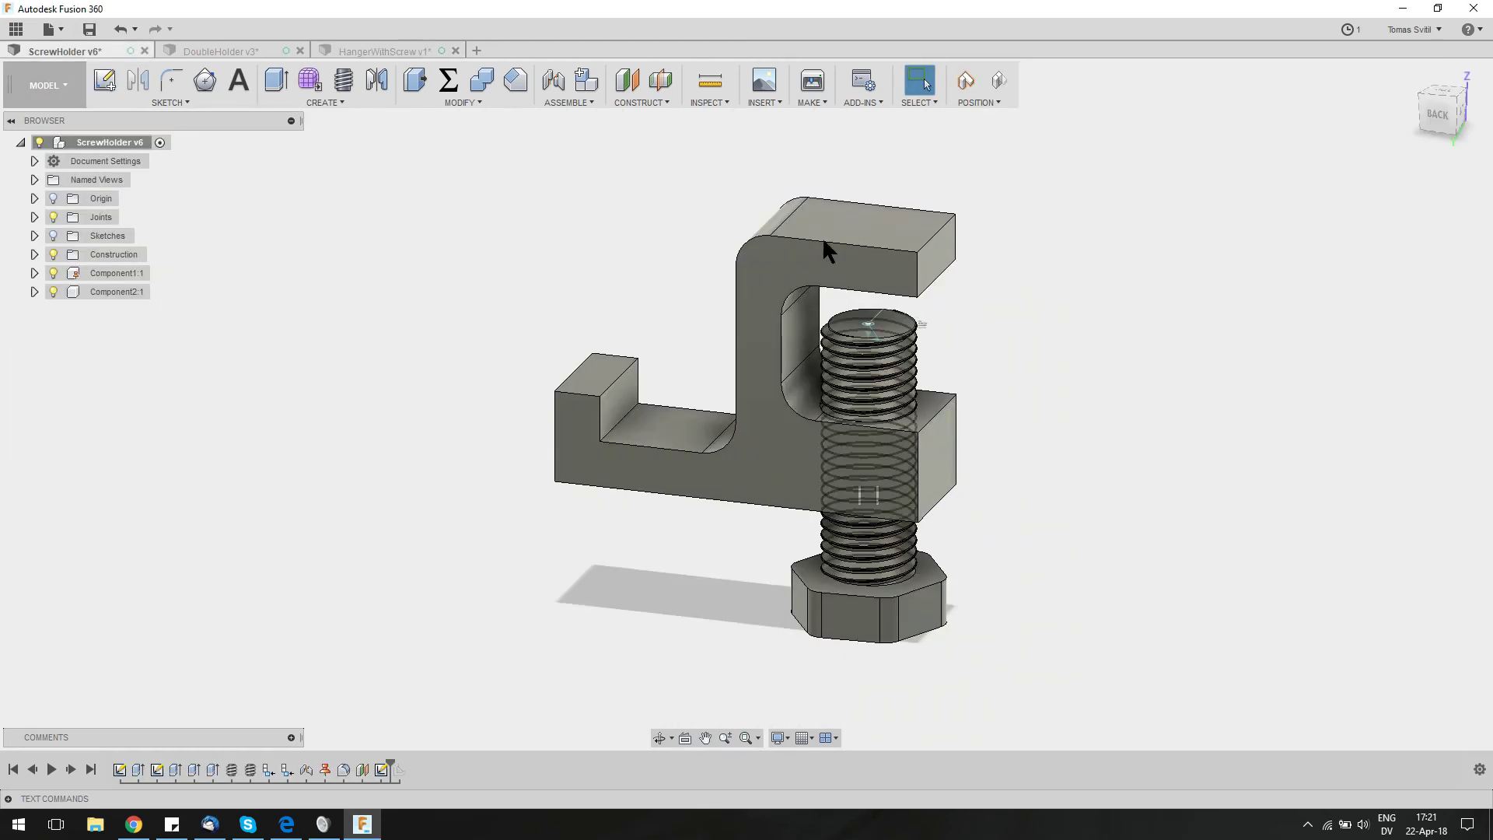
left_click(365, 49)
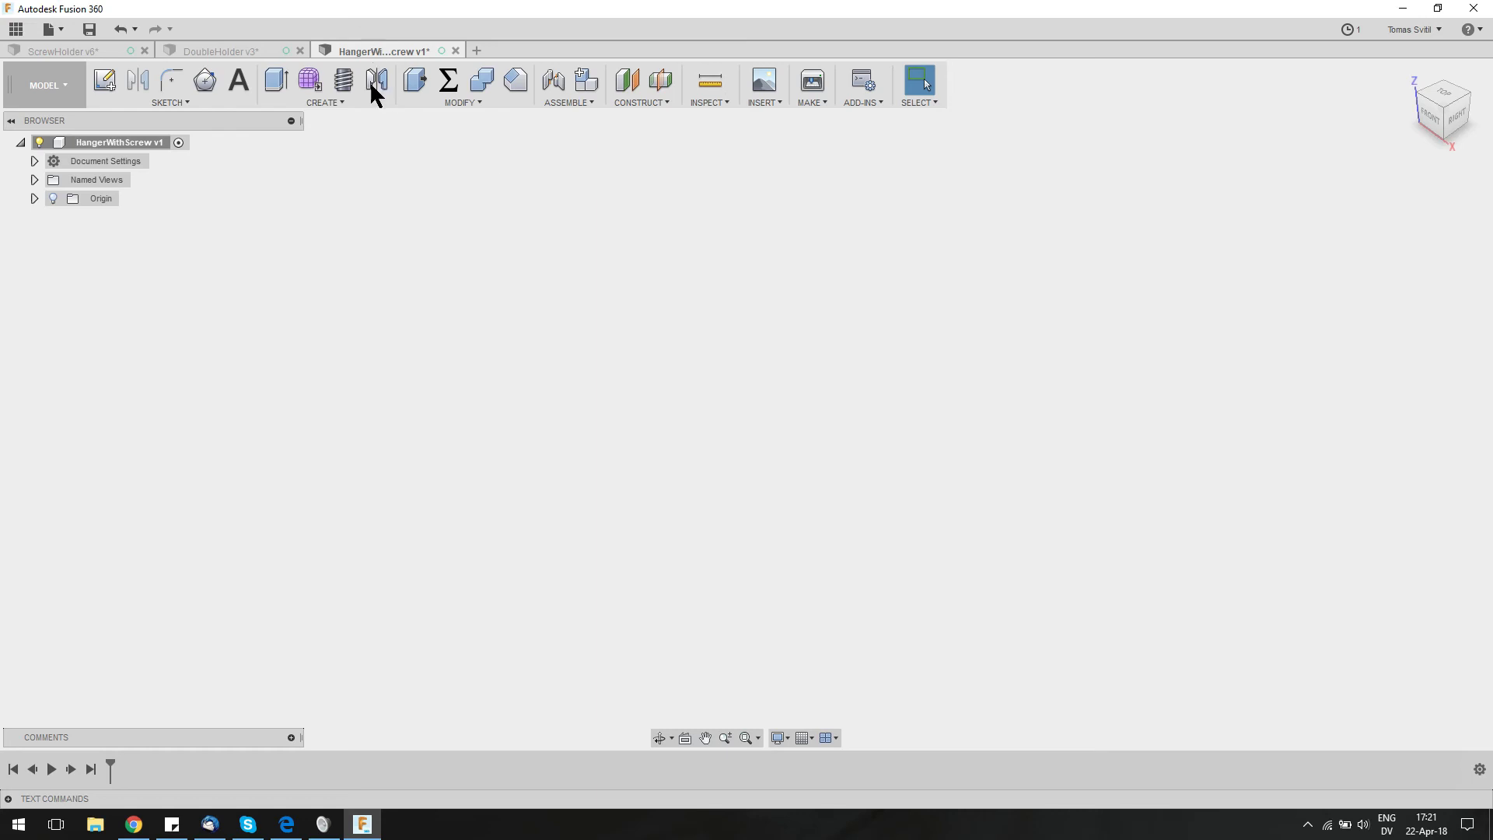
left_click(105, 79)
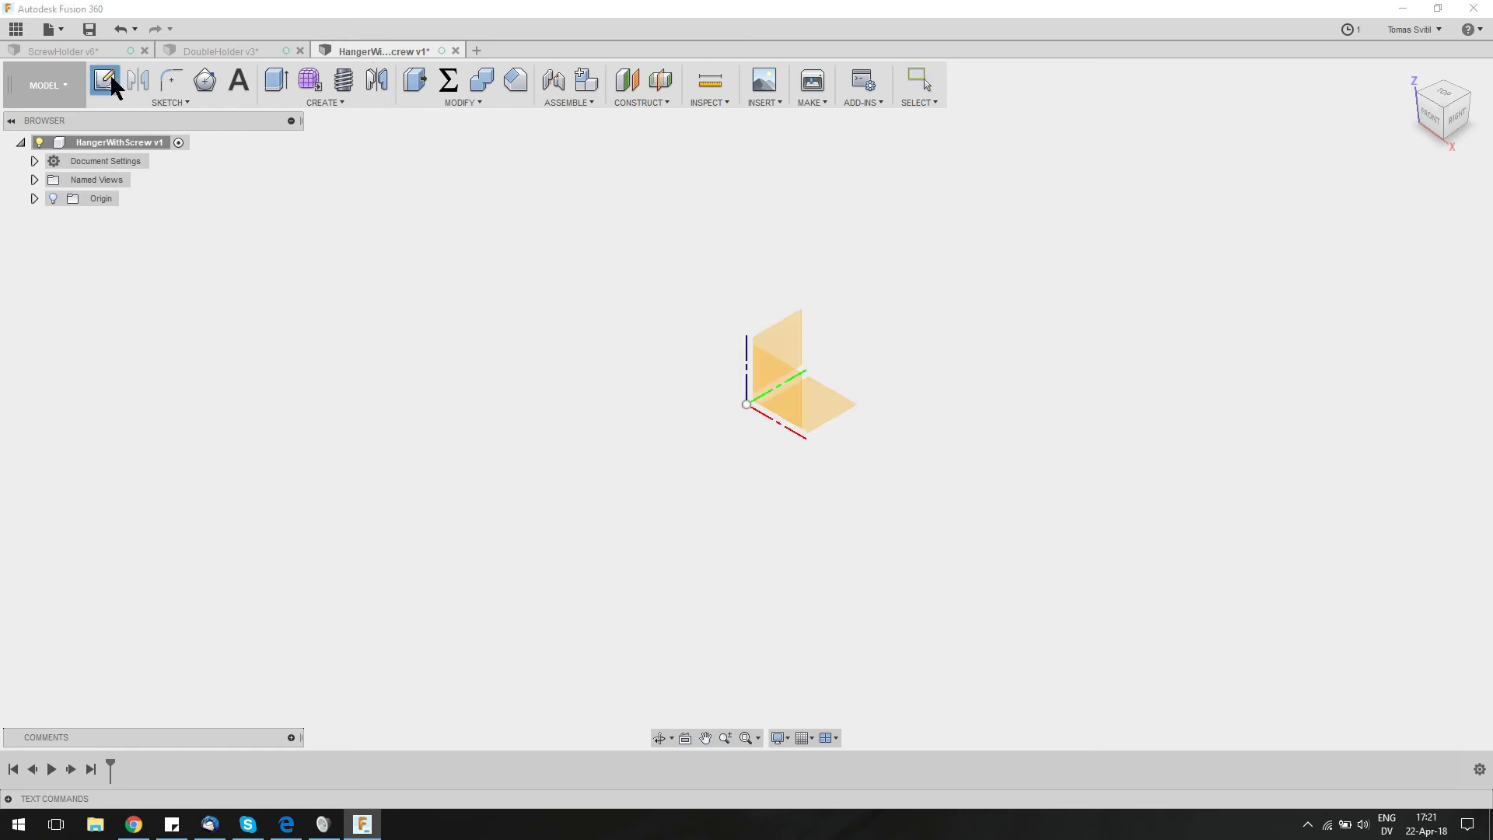
left_click(34, 198)
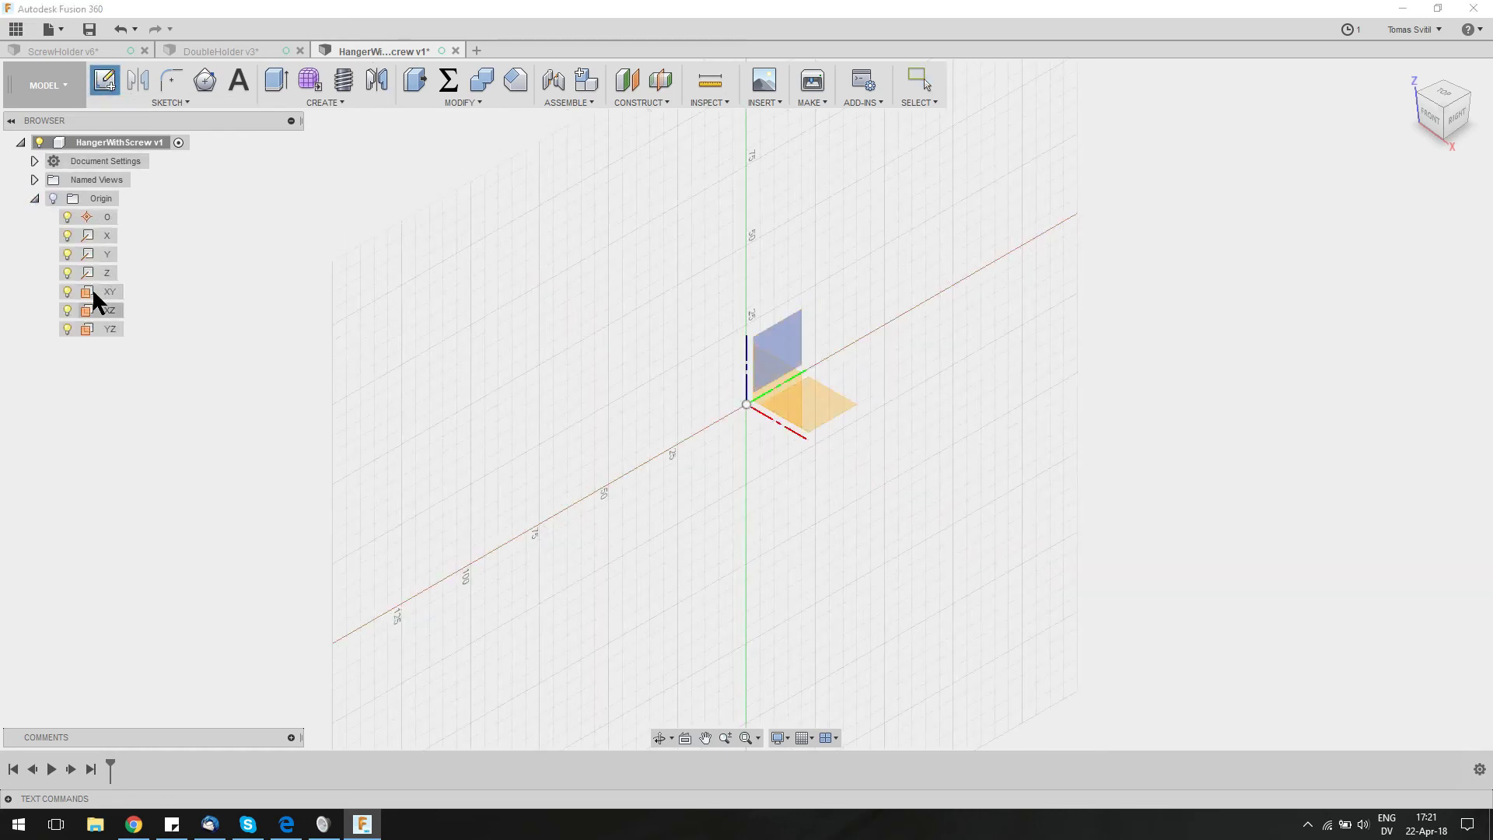
left_click(97, 307)
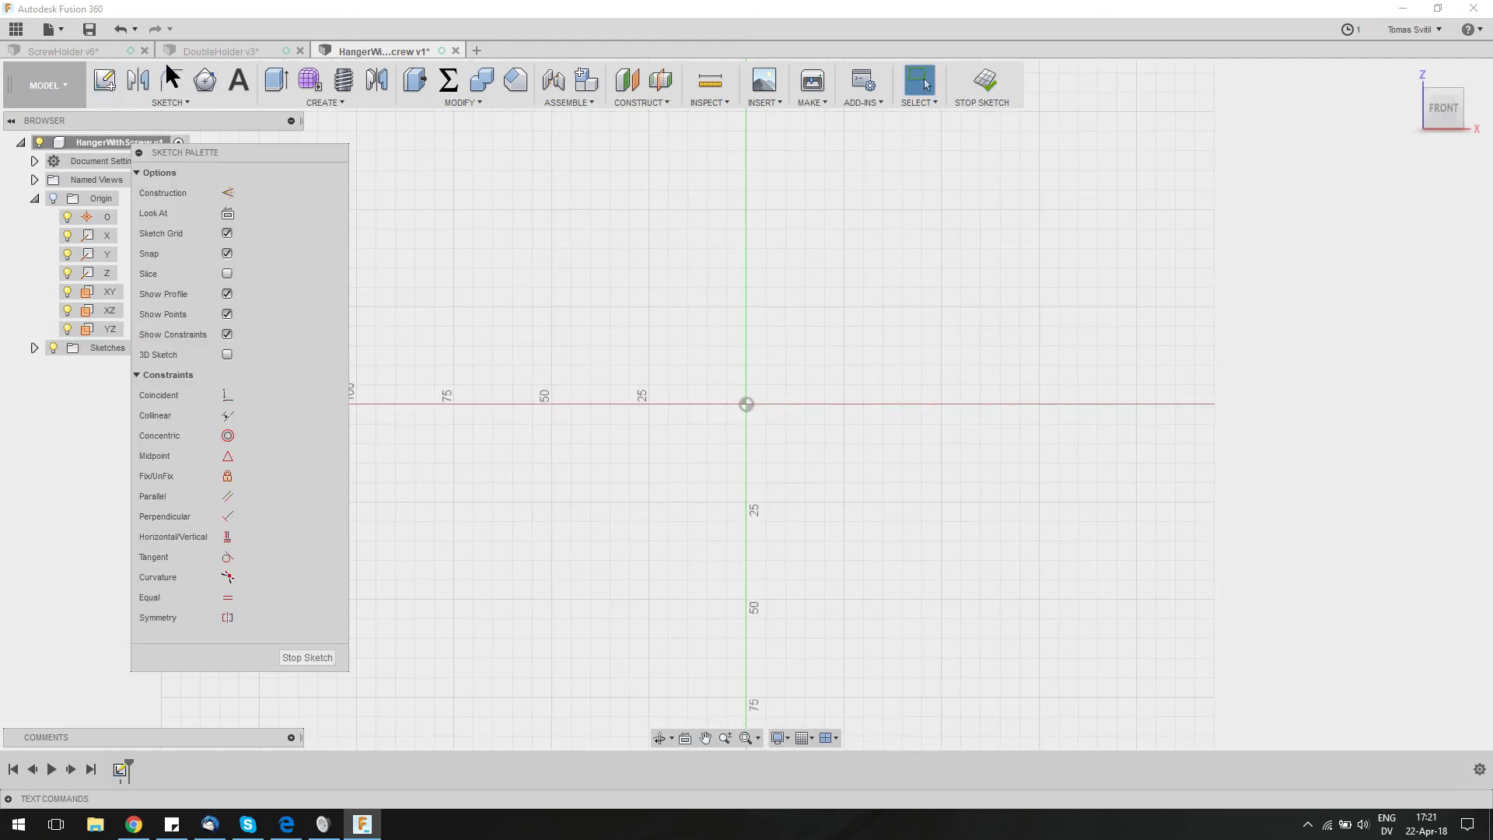
Draw the base line from the origin and the right upright with the Line tool
left_click(180, 100)
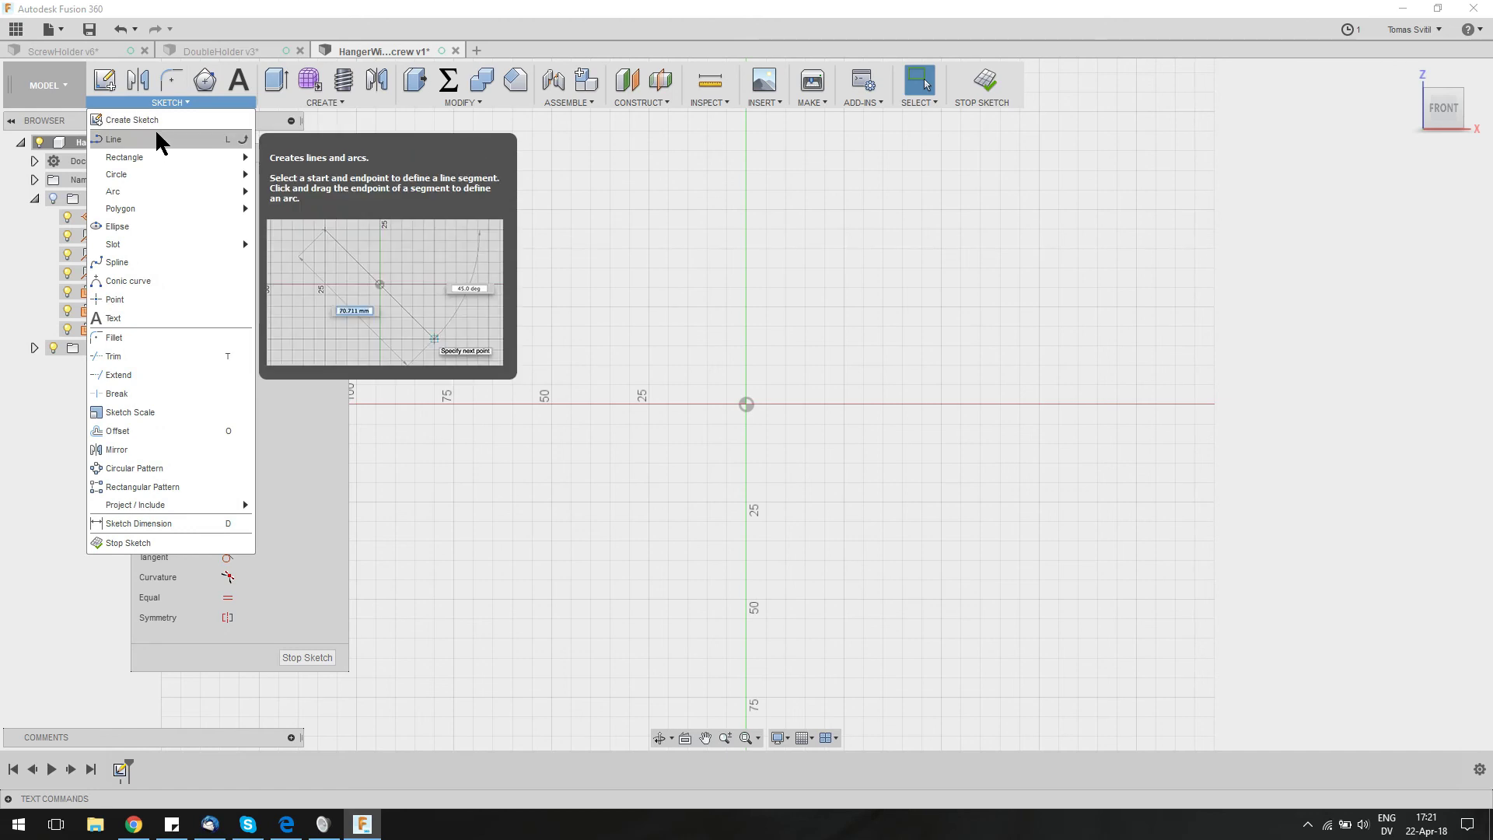
left_click(156, 134)
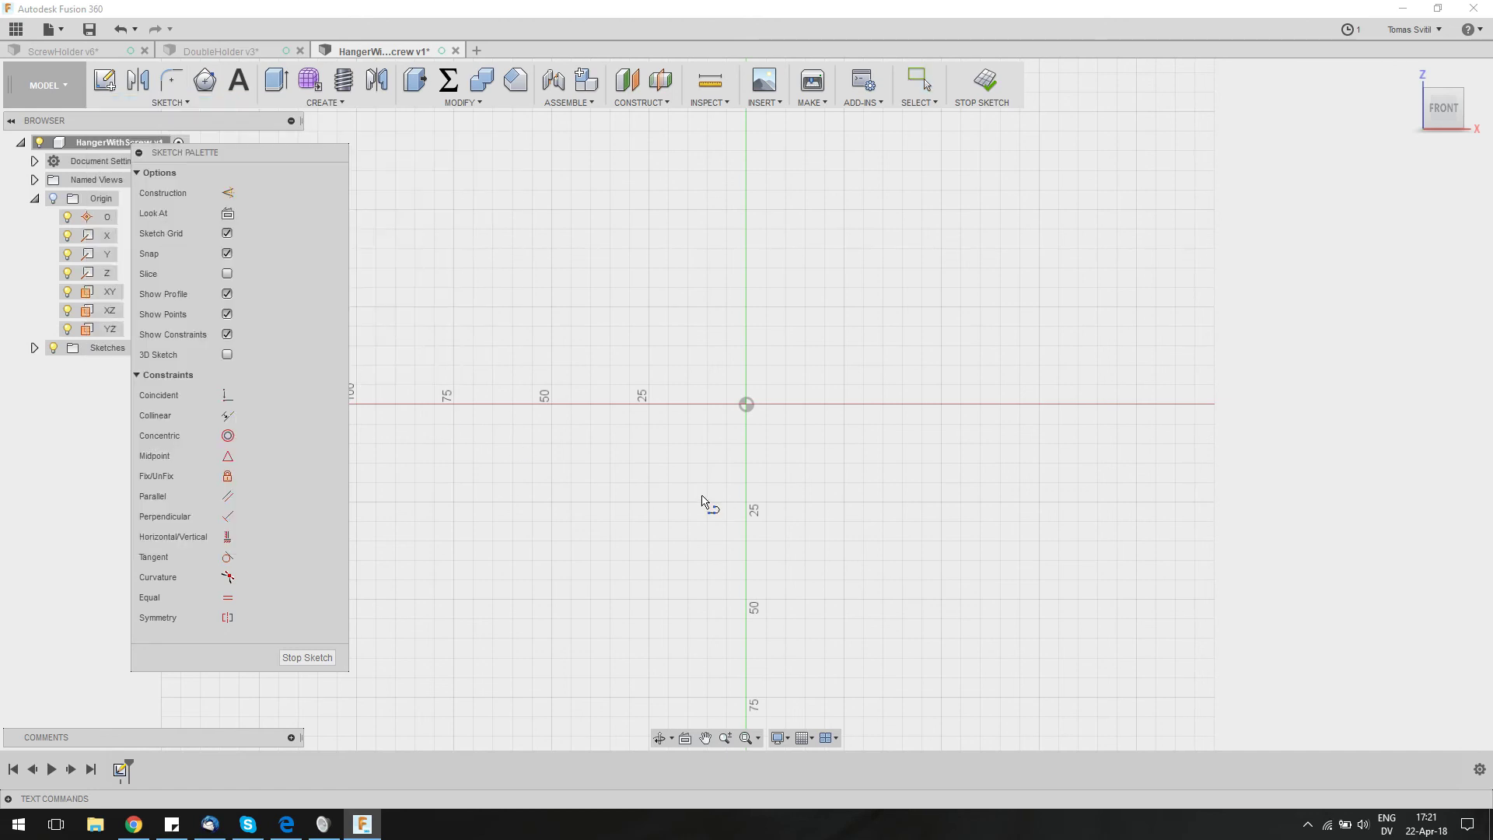
left_click(748, 404)
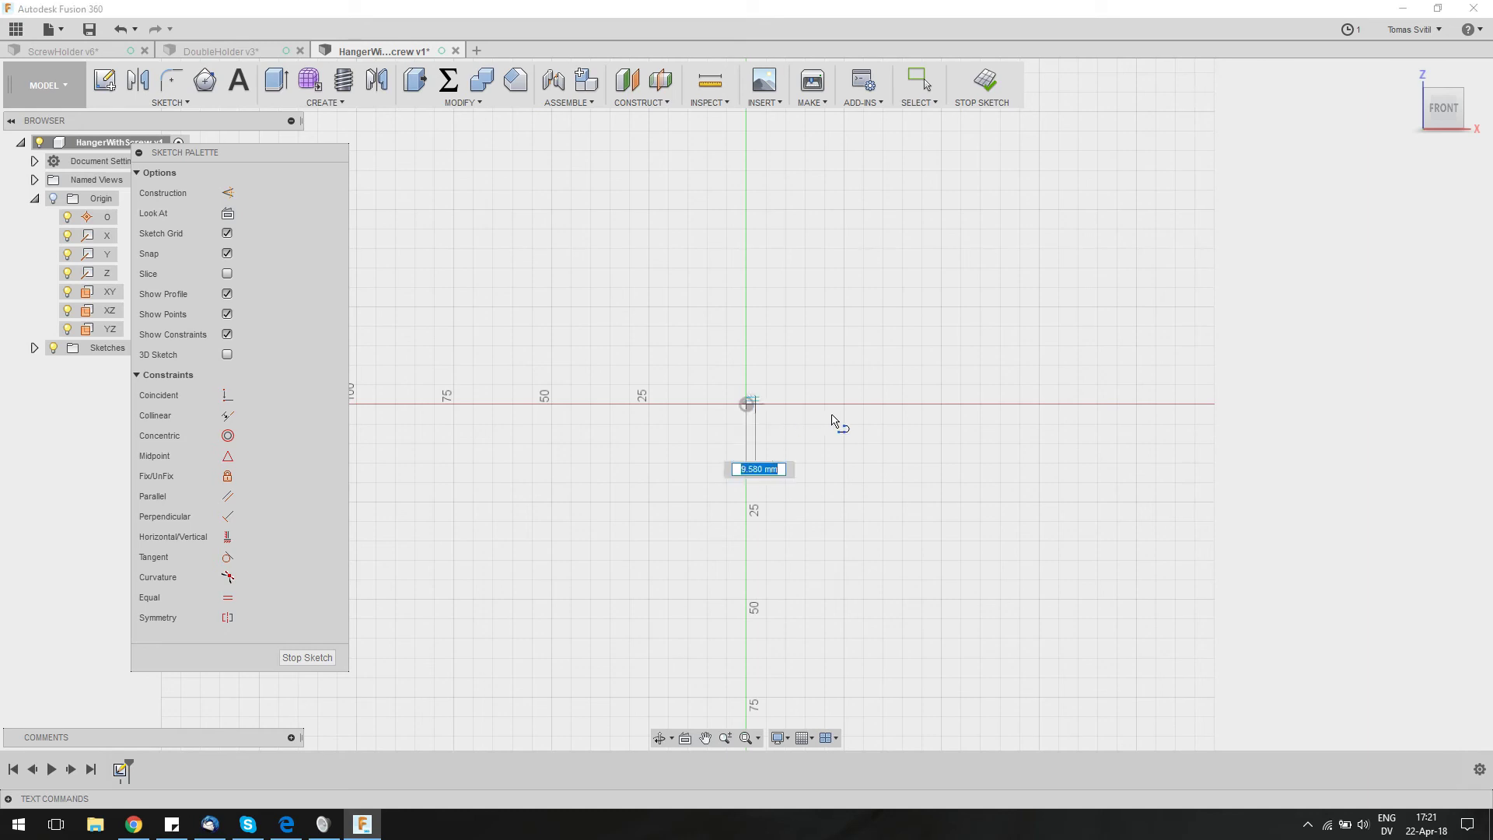
left_click(979, 404)
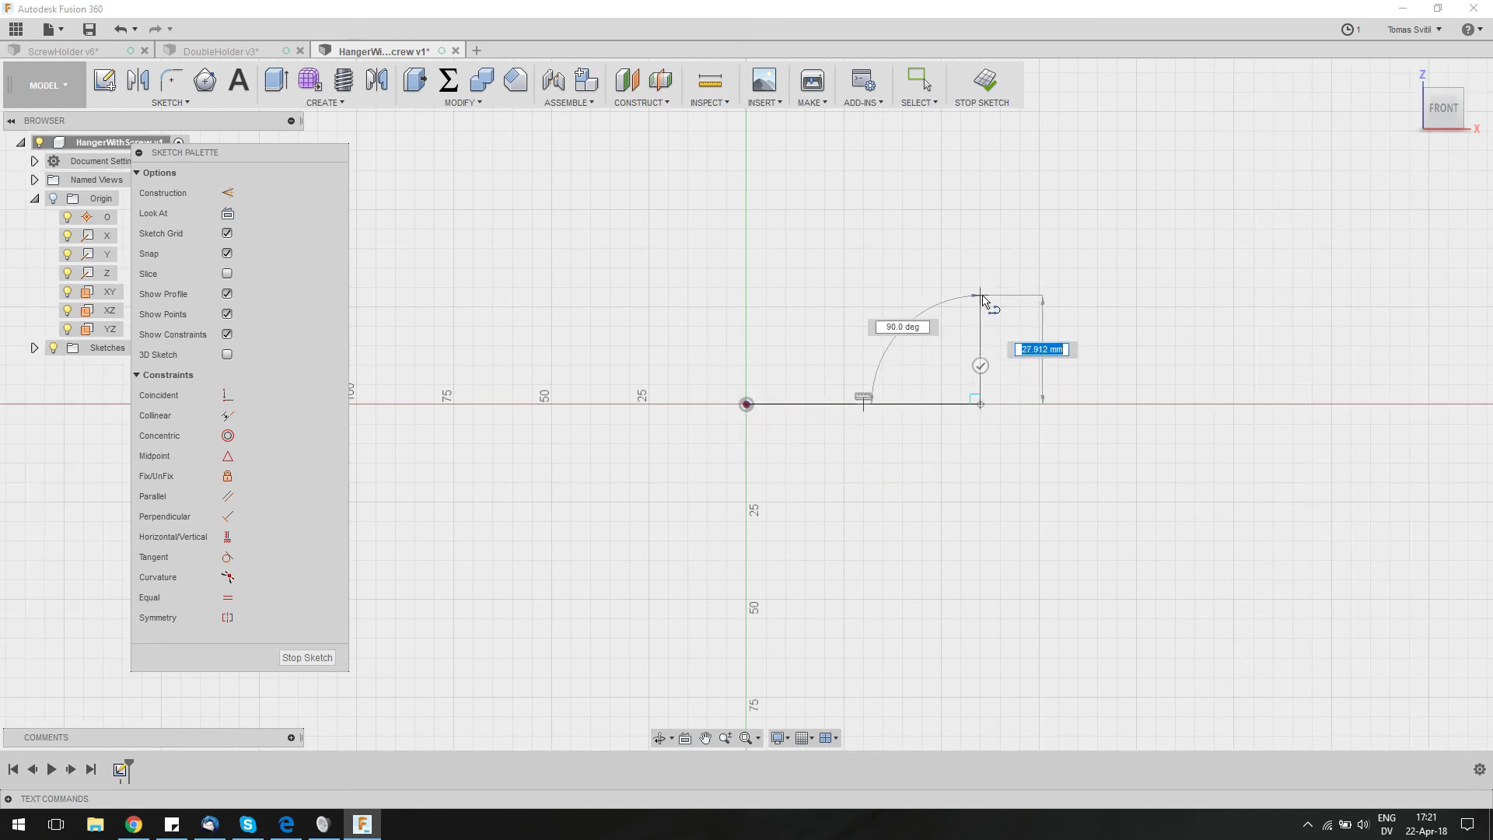
left_click(980, 296)
key("Escape")
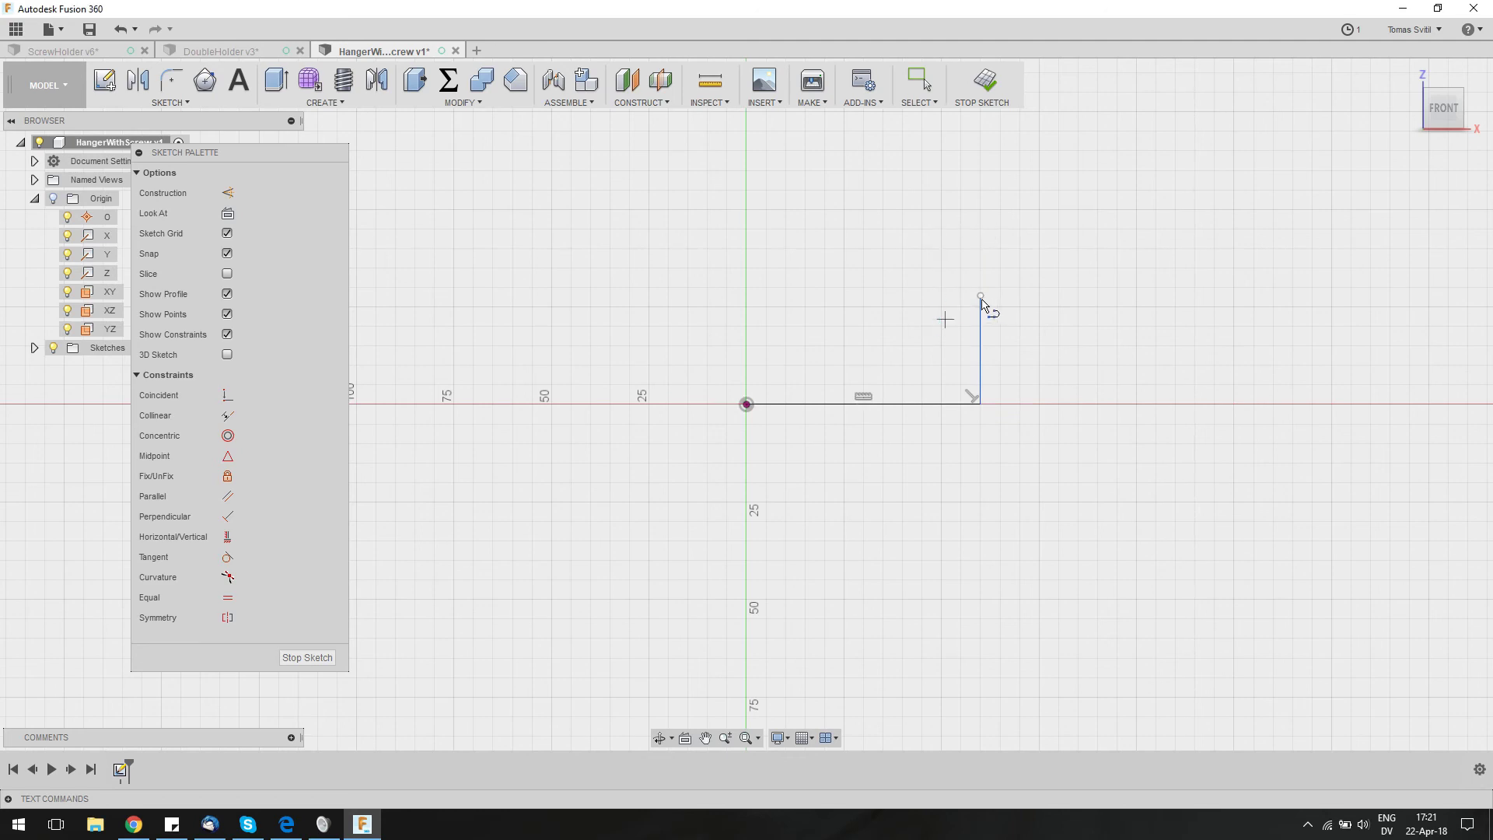
Draw the stepped upper outline, top arm and inner edges back to the vertical axis
left_click(981, 296)
left_click(952, 295)
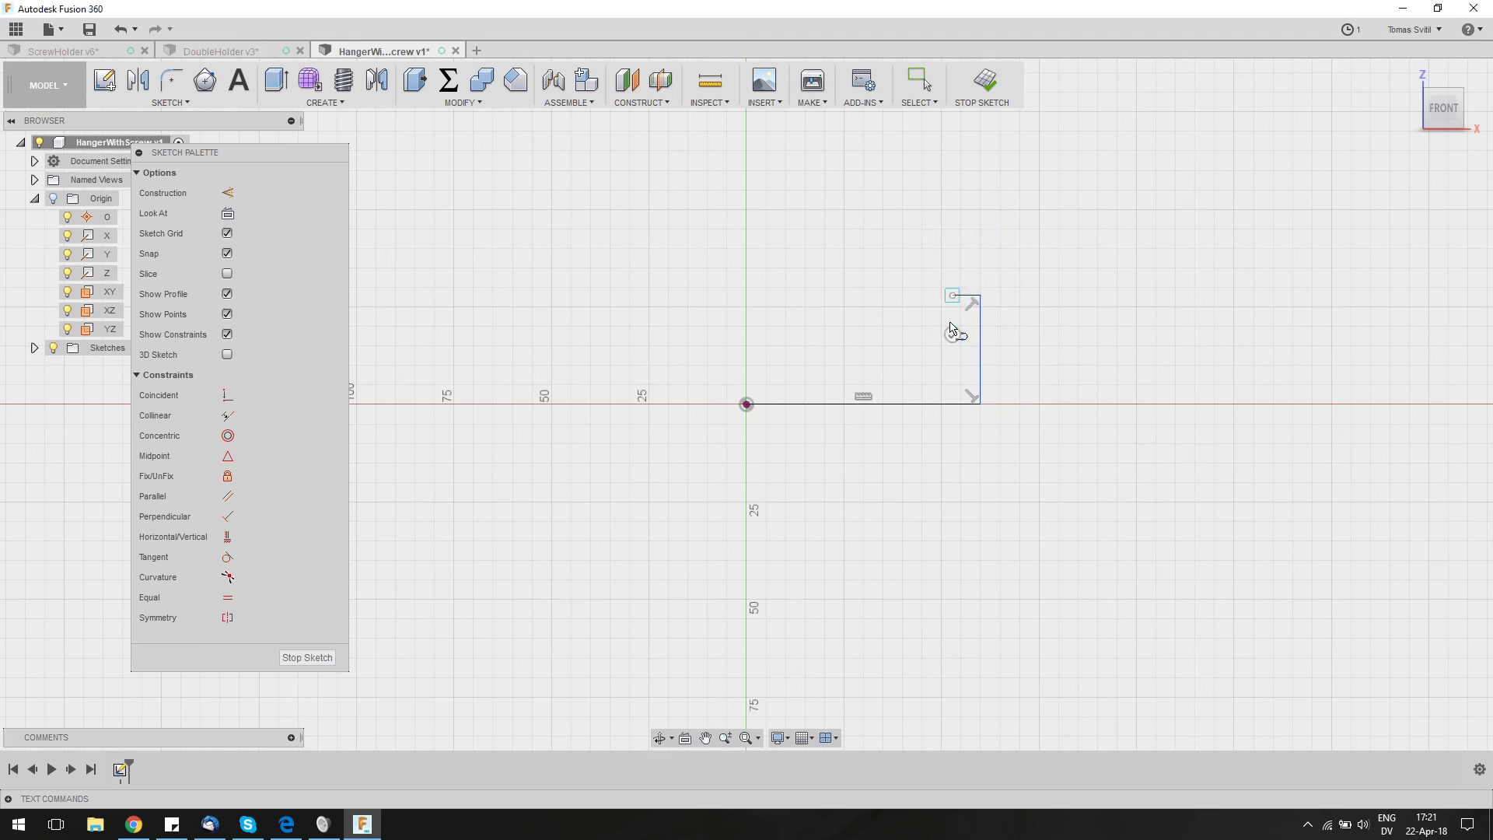
left_click(950, 365)
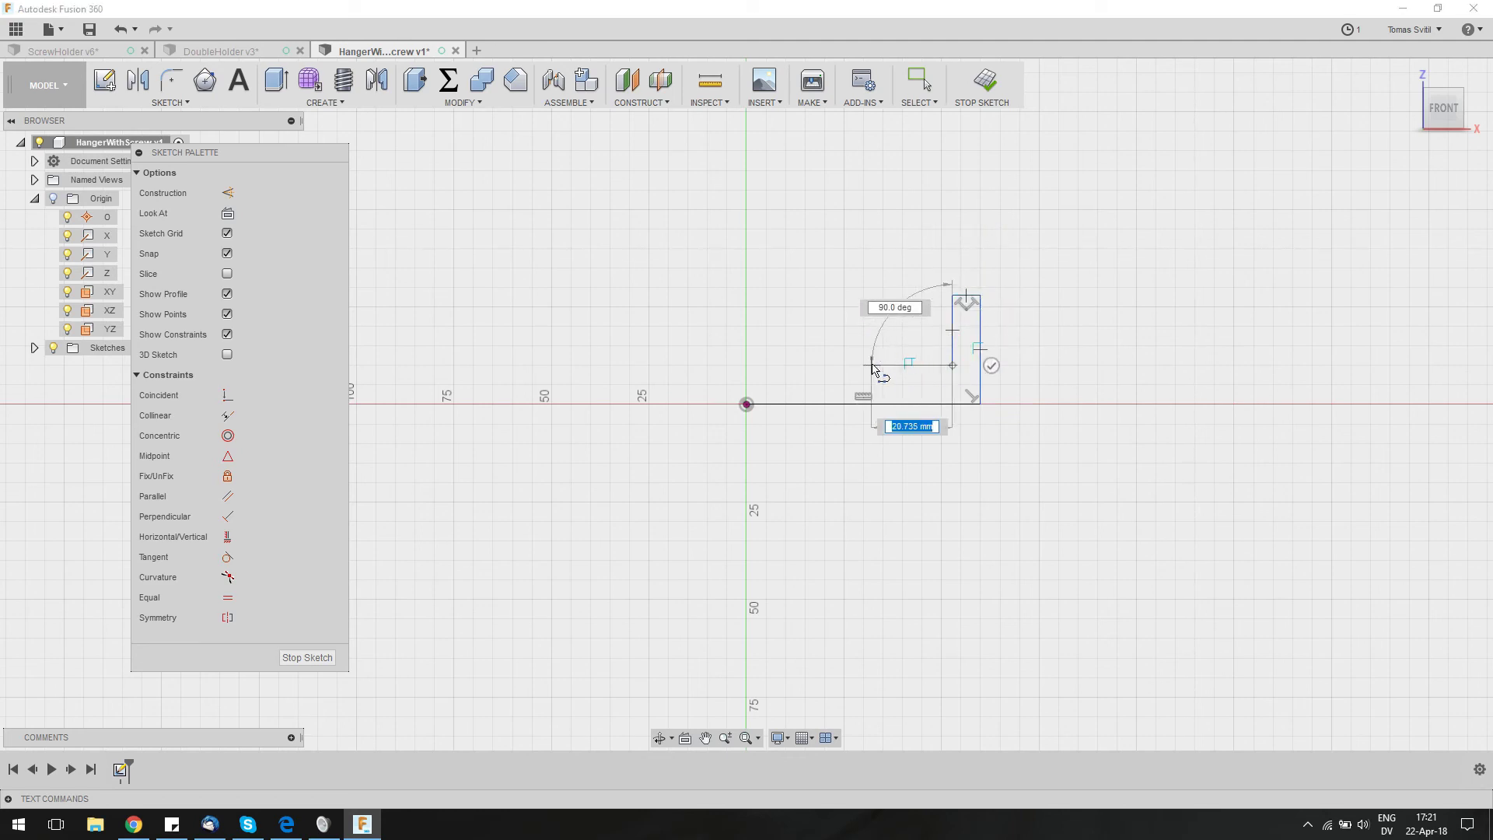
left_click(871, 365)
left_click(872, 248)
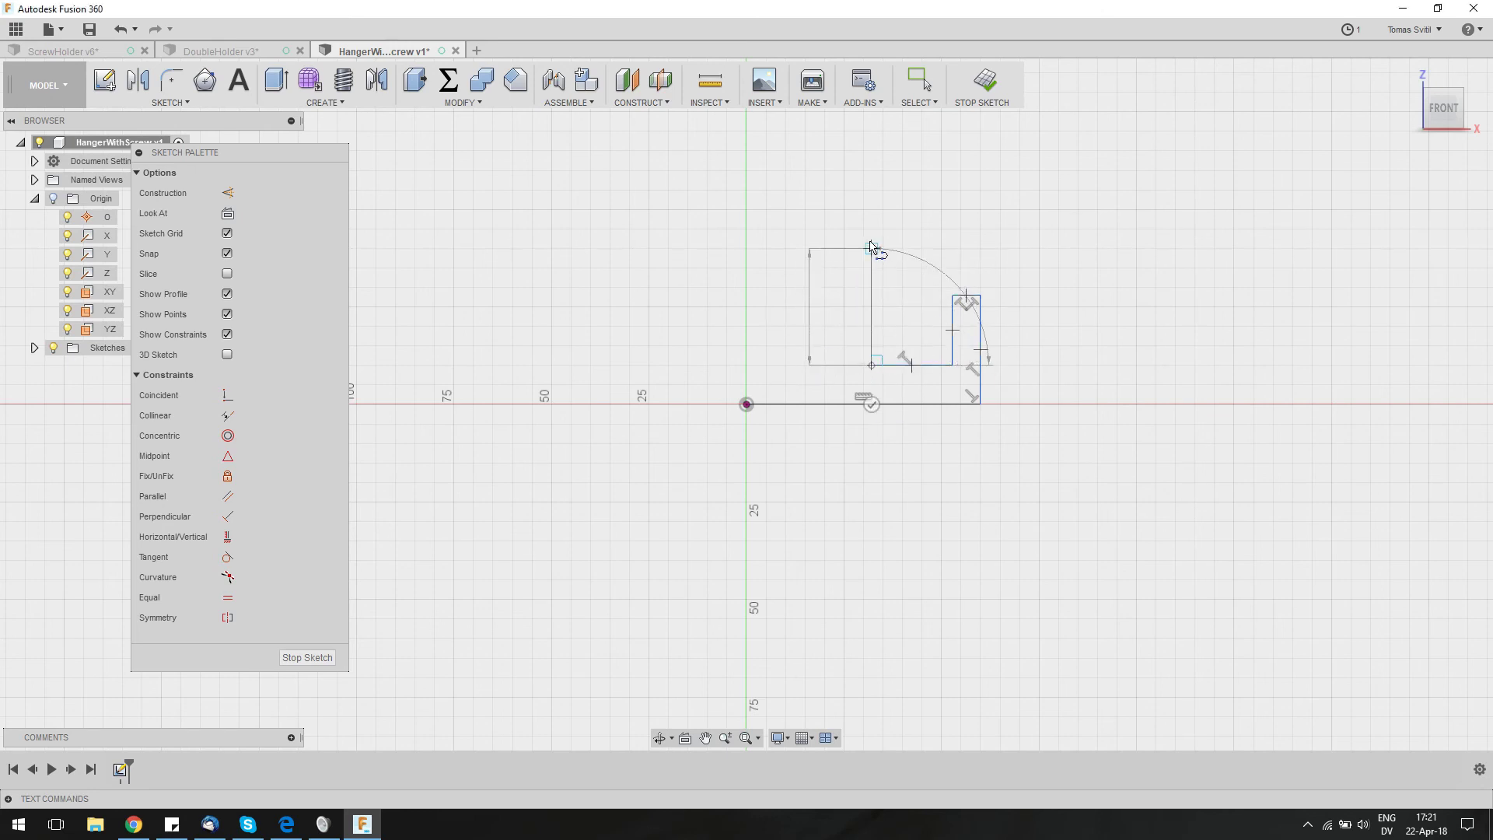
left_click(809, 248)
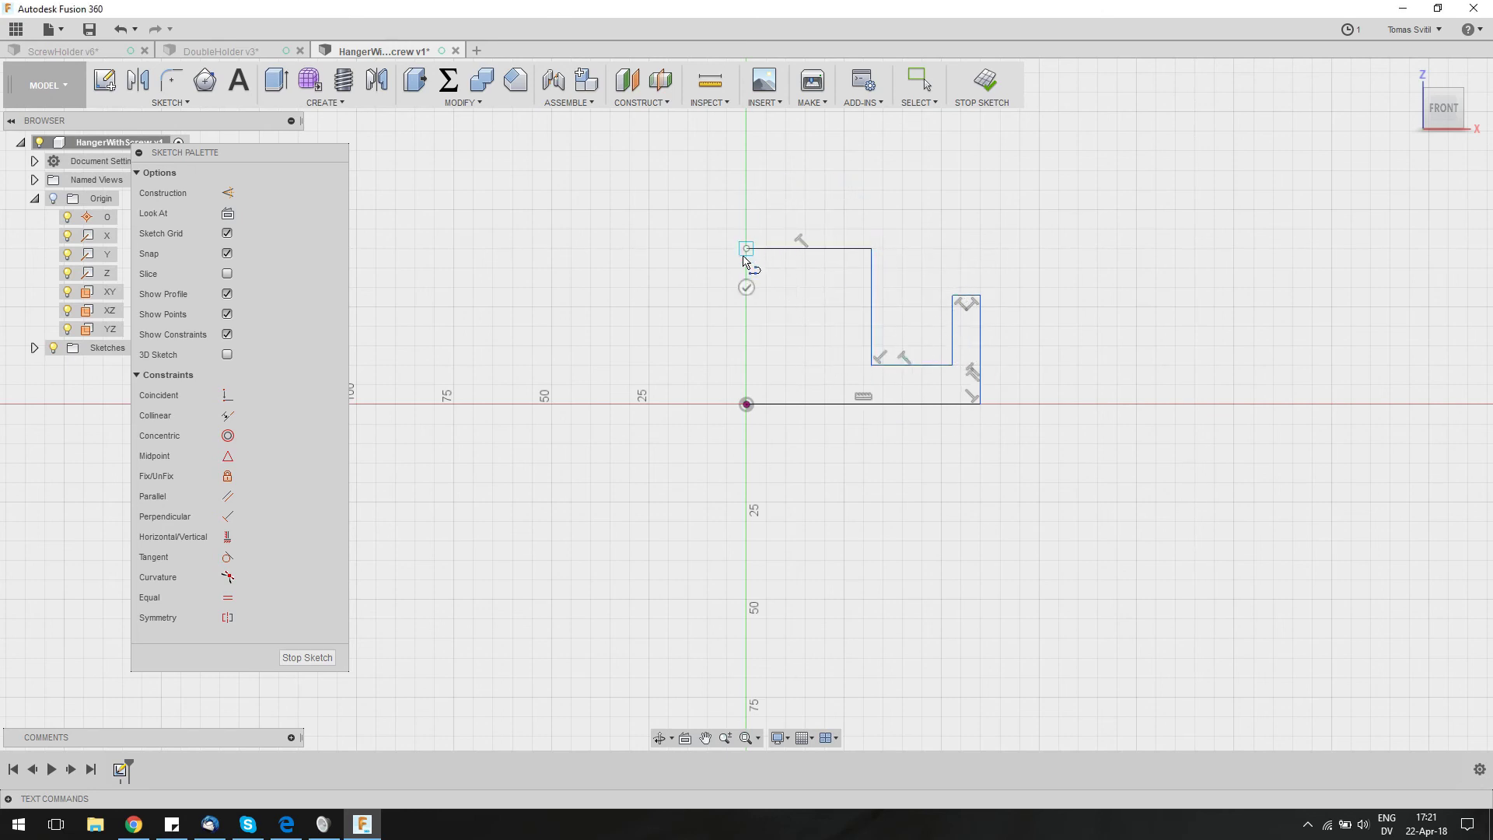
left_click(747, 248)
left_click(747, 273)
left_click(844, 273)
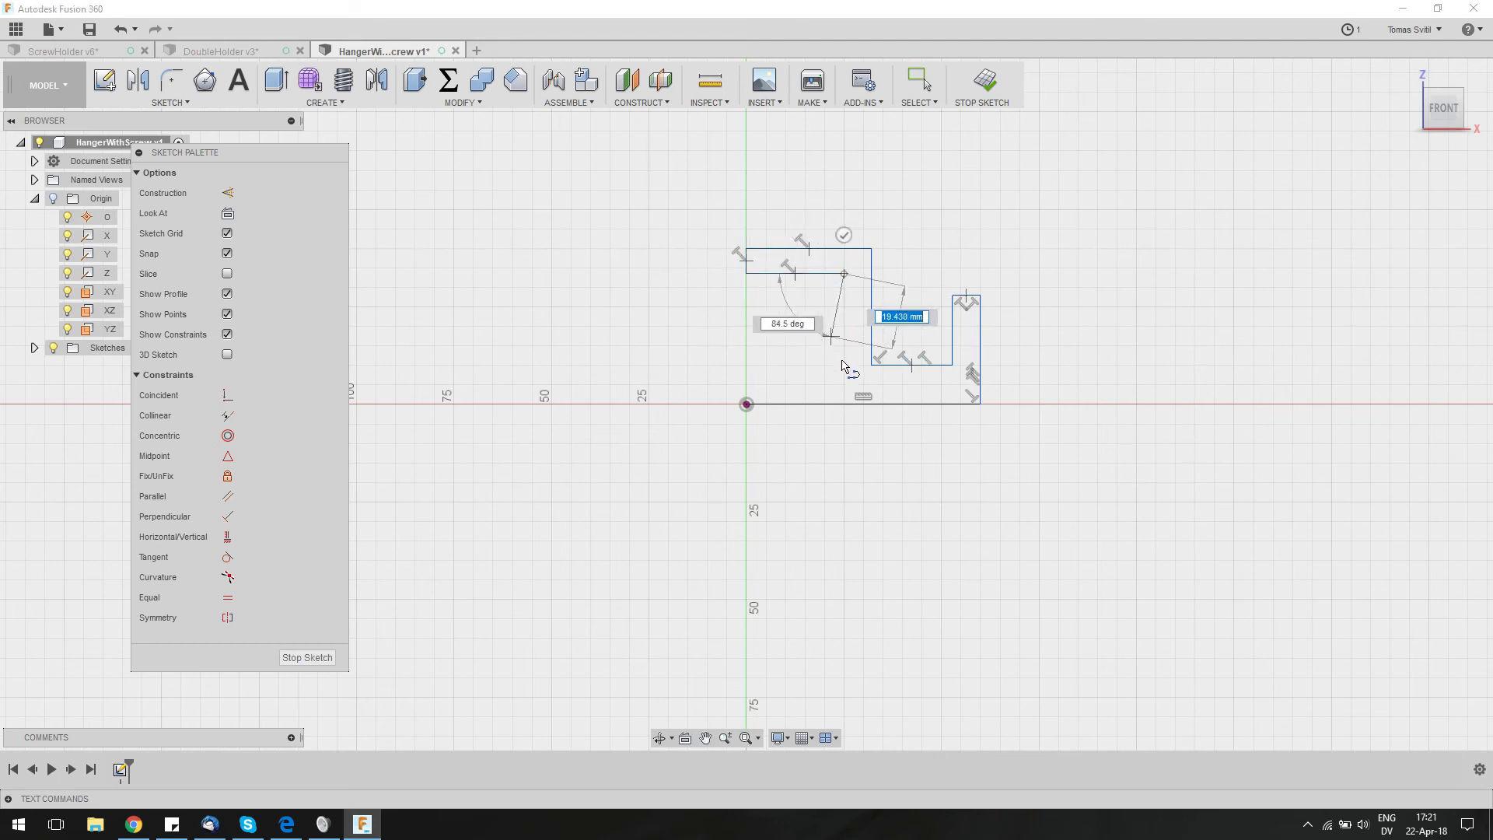
left_click(844, 365)
left_click(746, 365)
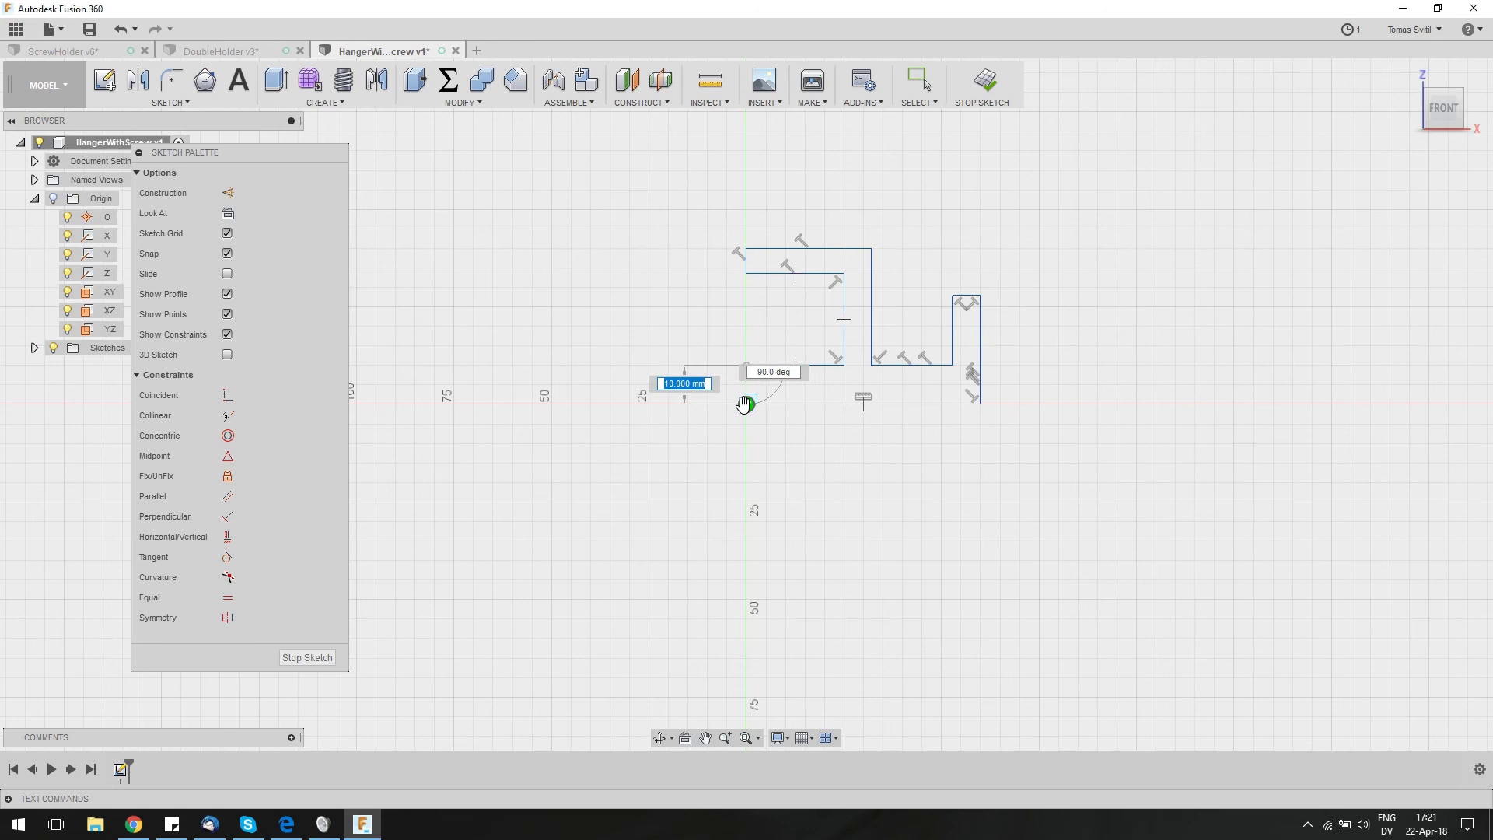
Close the hanger profile at the origin and drag its top edge to adjust it
key("Escape")
left_click(746, 366)
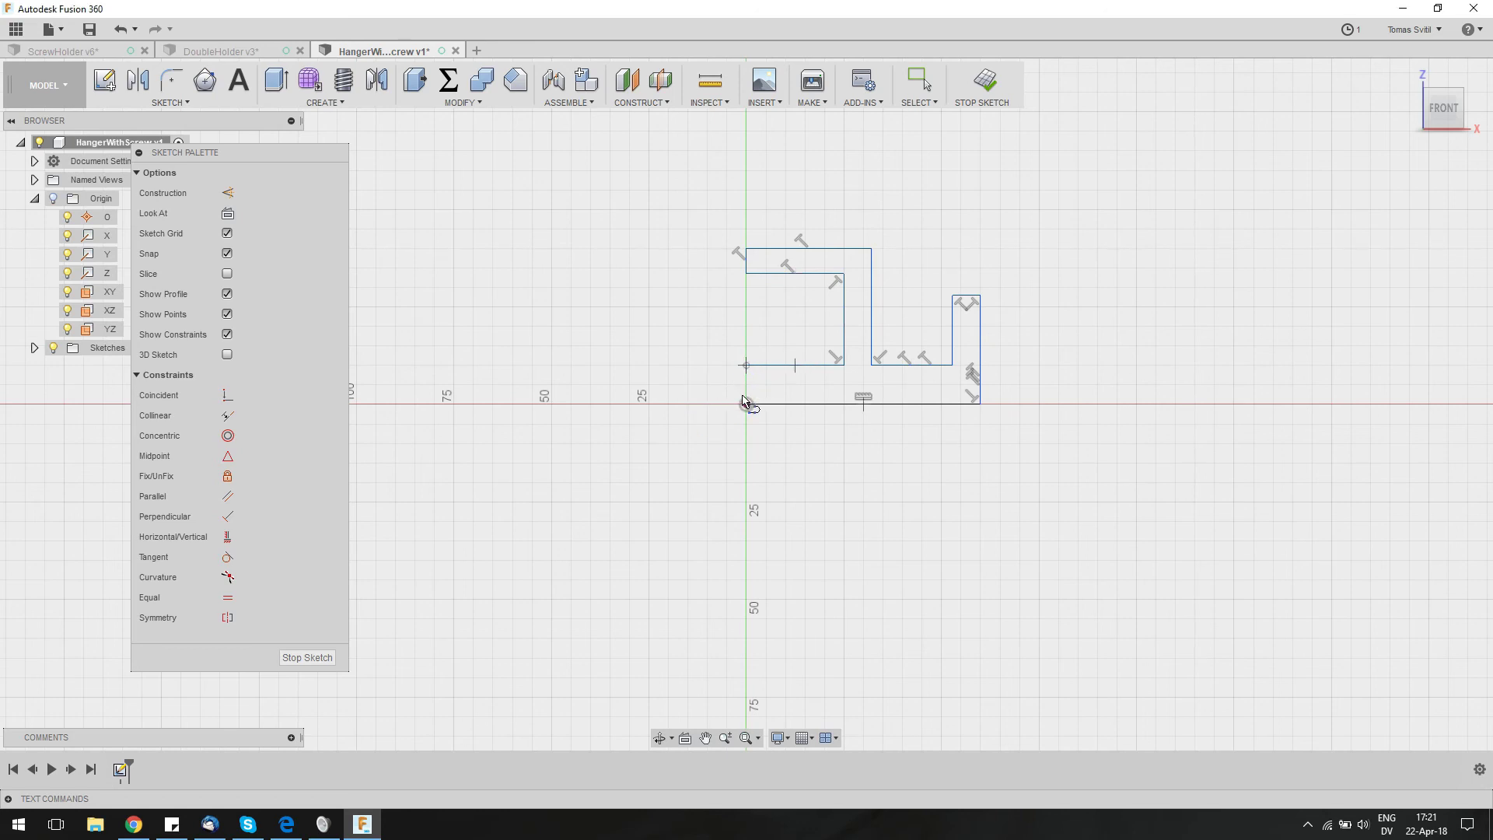
left_click(746, 403)
key("Escape")
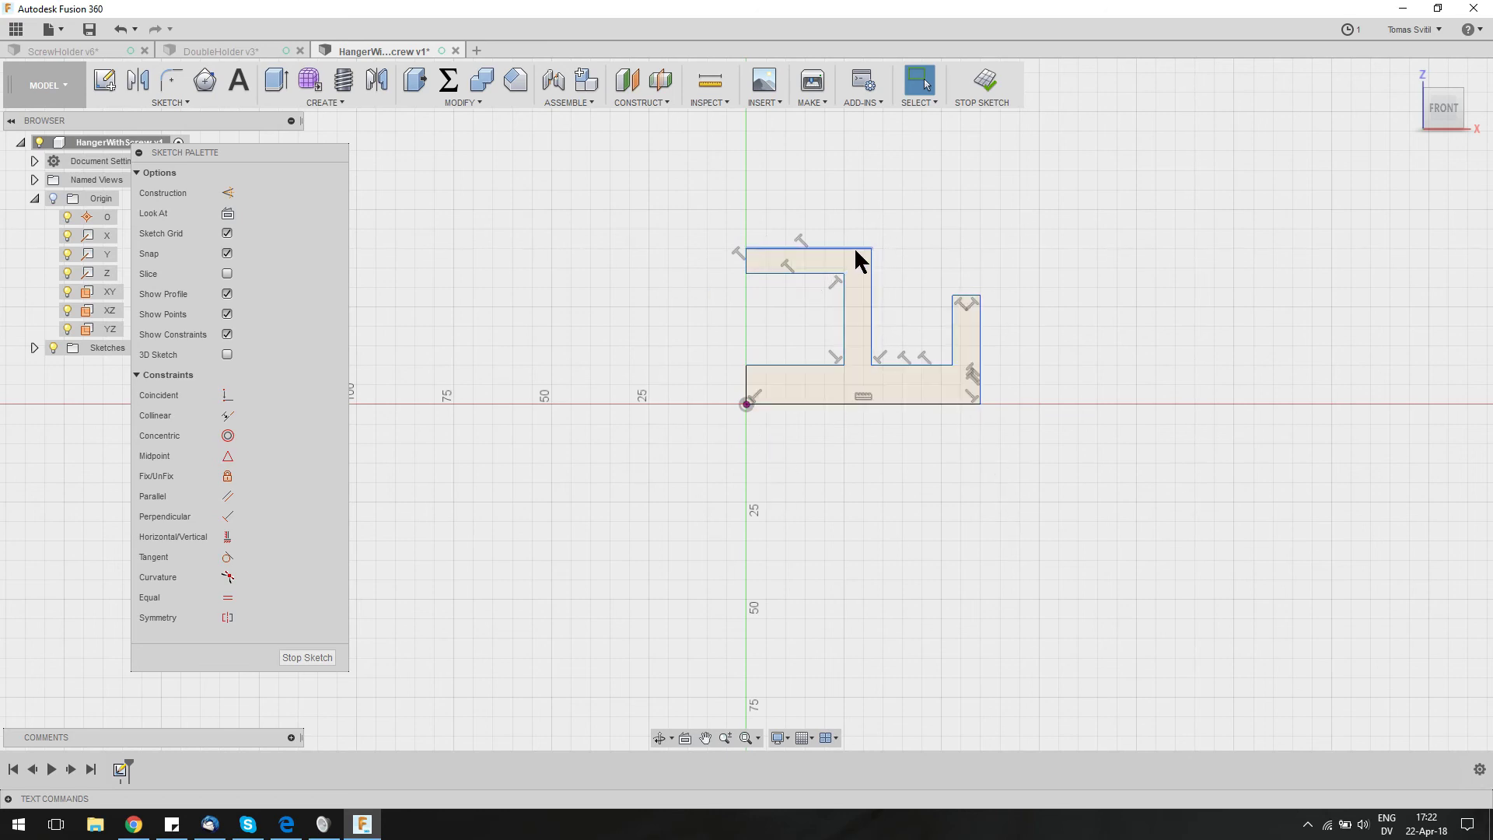
left_click_drag(856, 250, 854, 268)
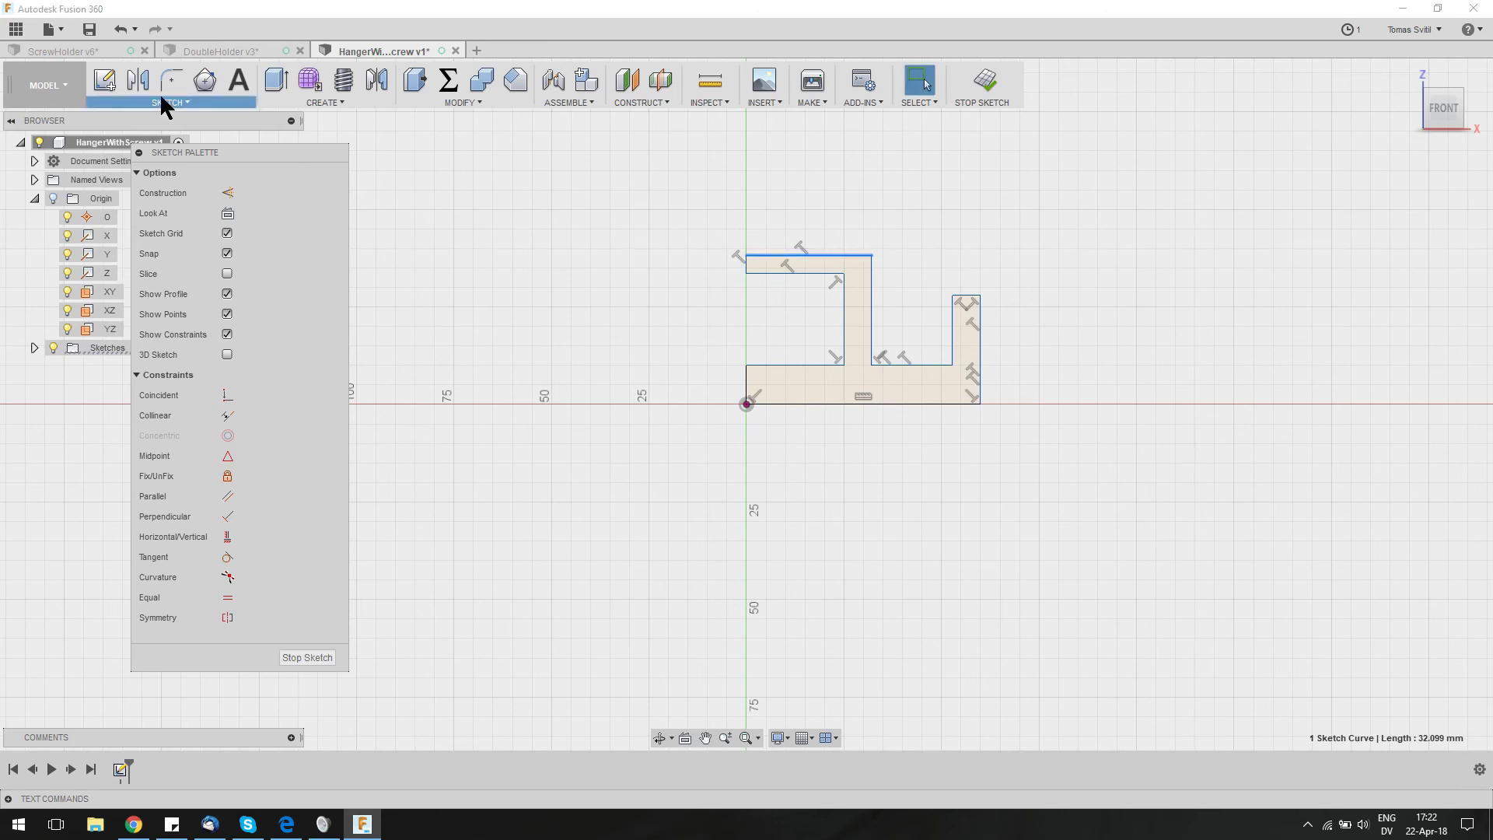
Dimension the left upright's width as 10 mm
left_click(167, 102)
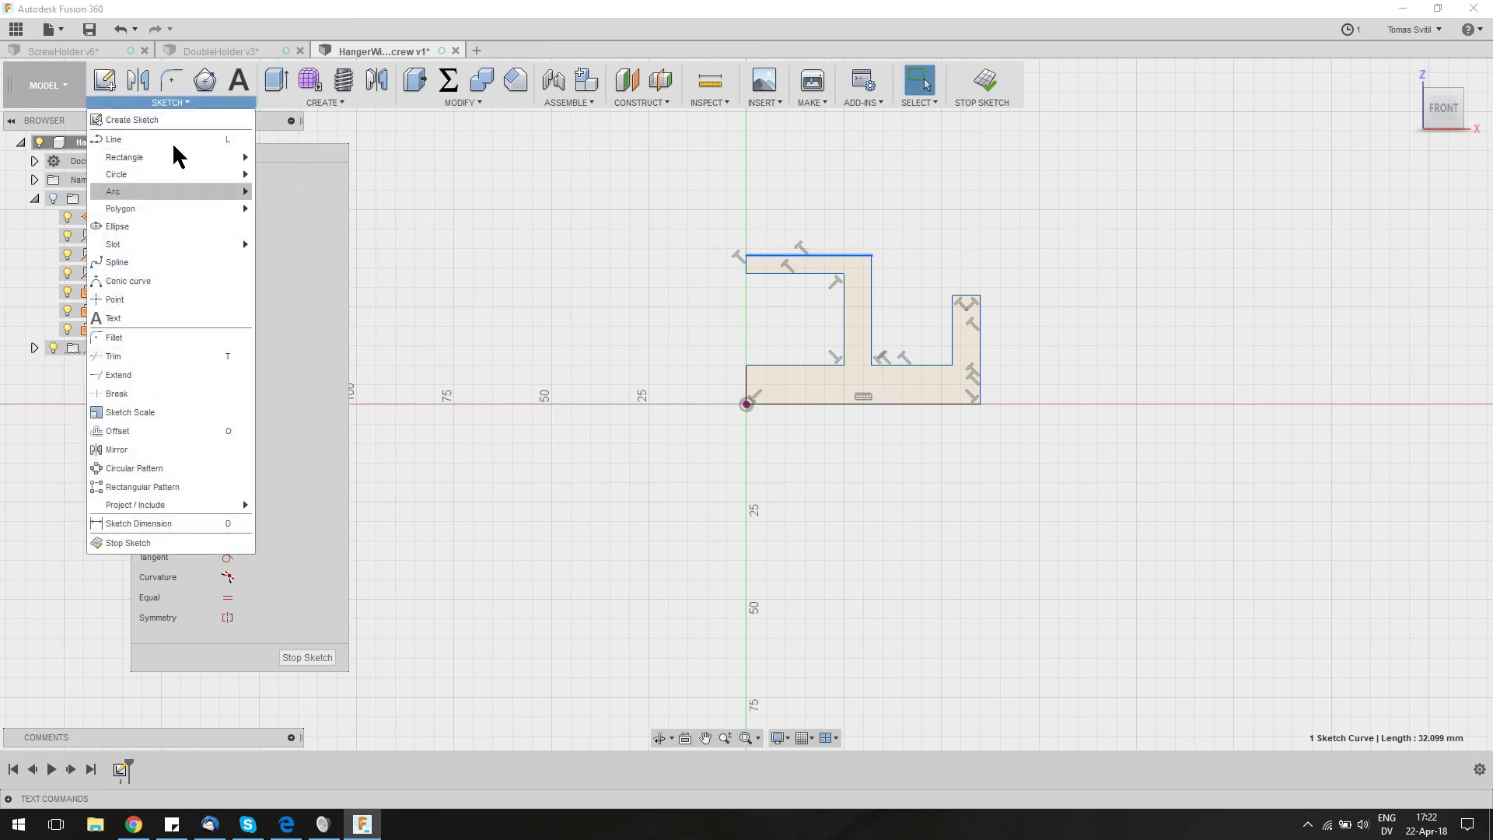
left_click(202, 521)
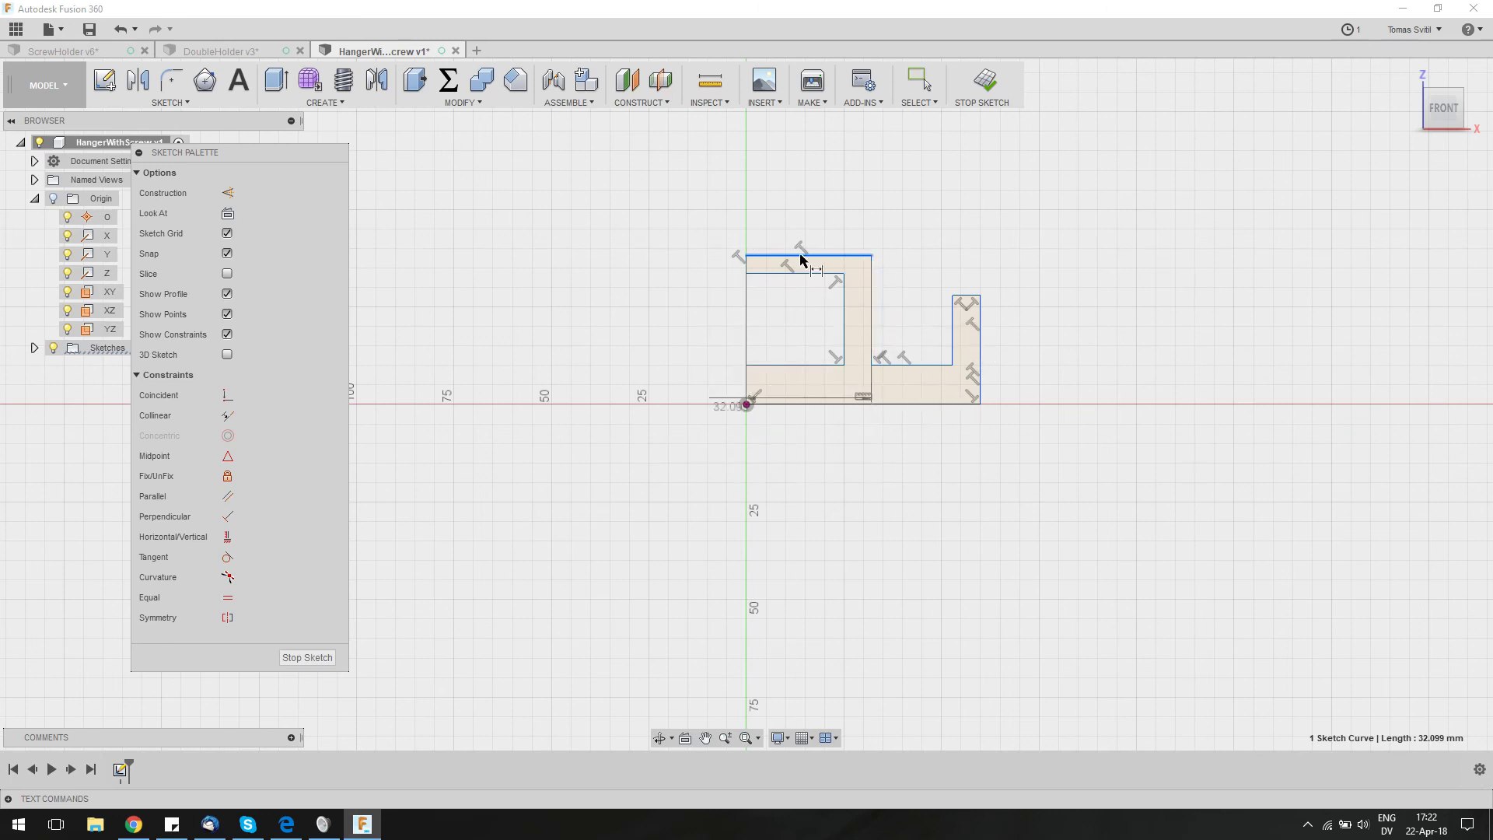
key("Escape")
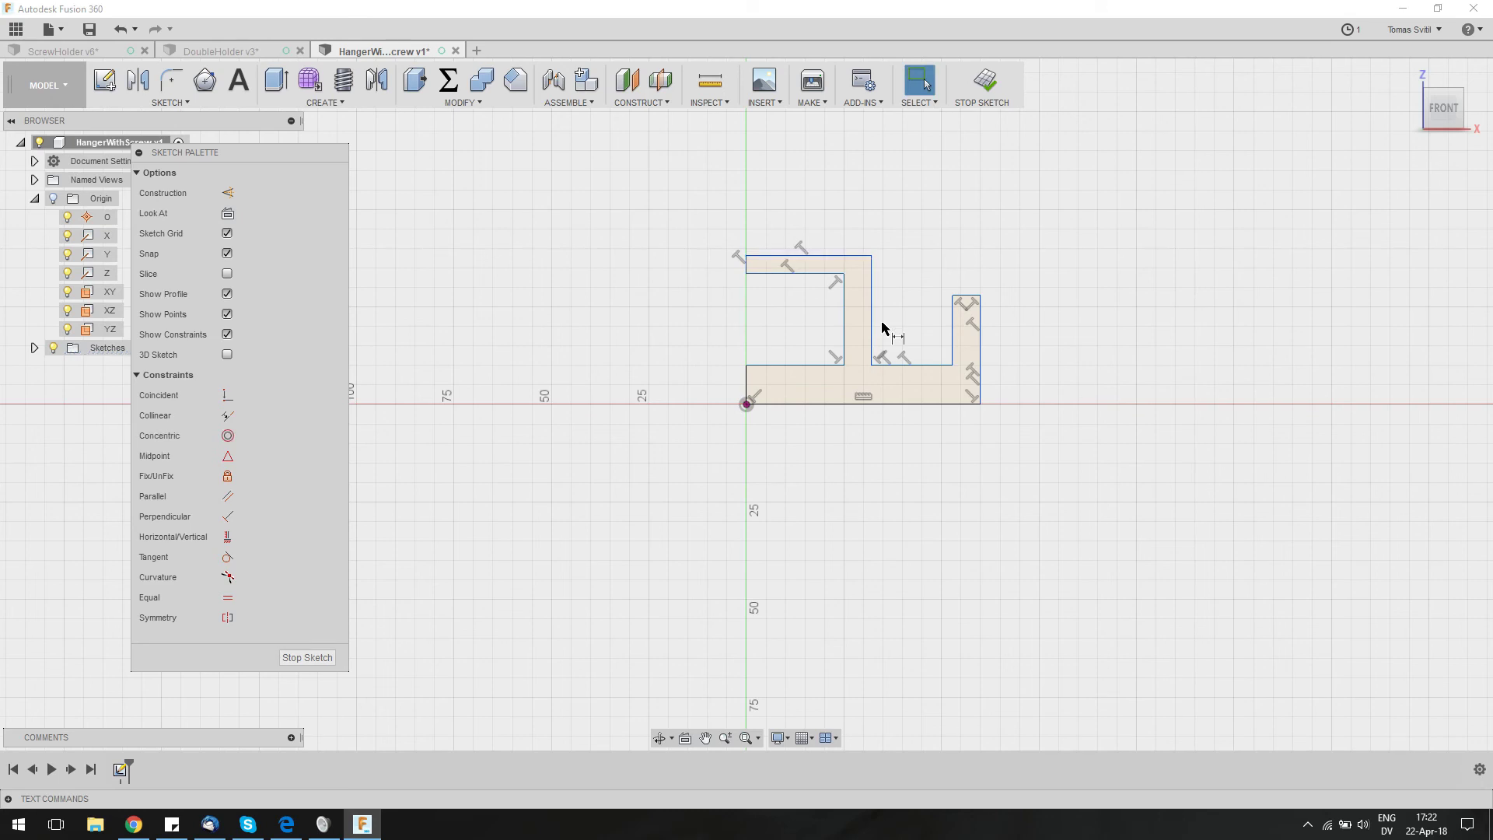
left_click(843, 317)
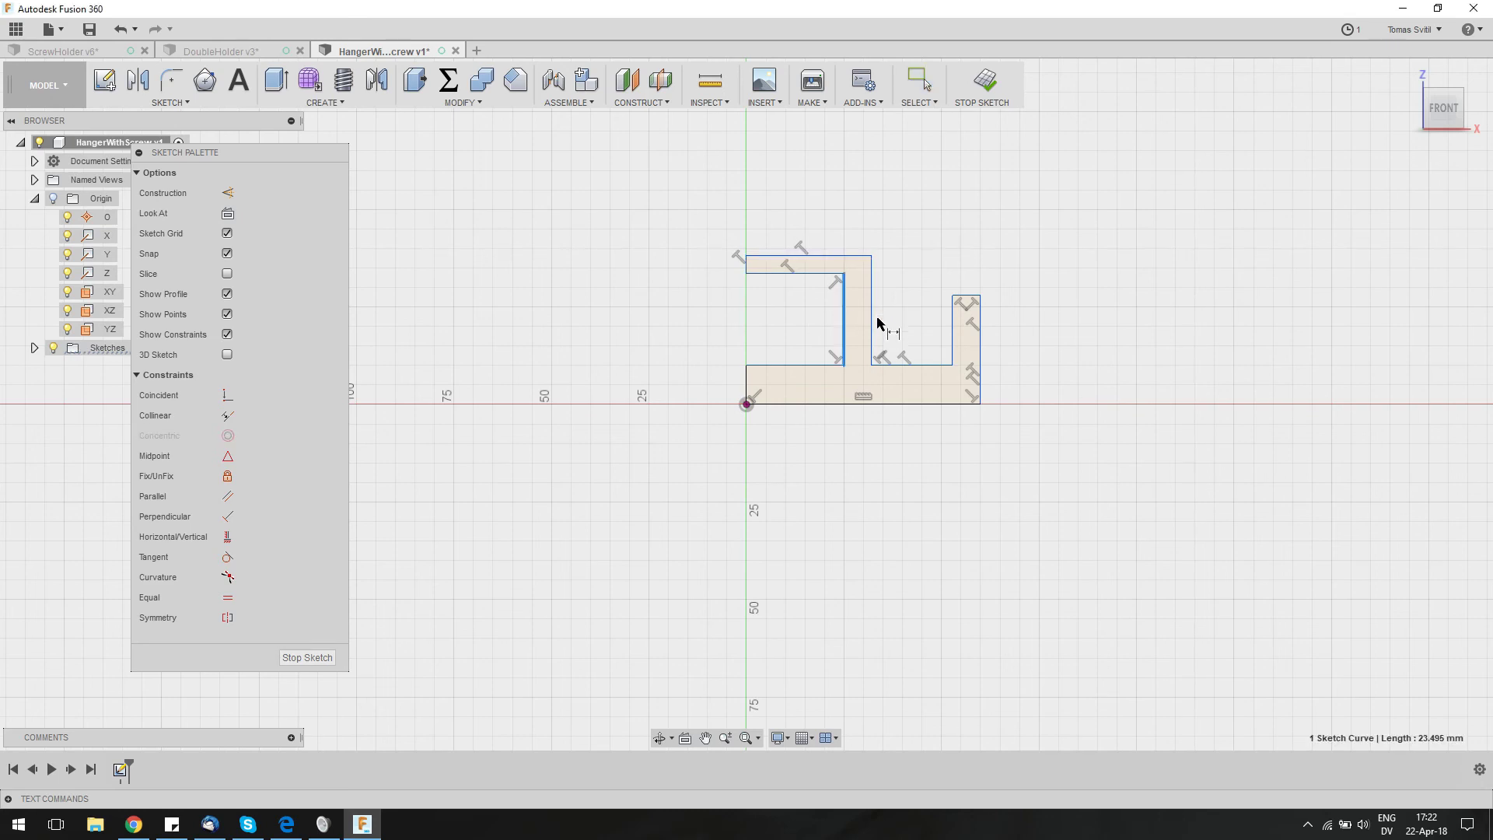
left_click(873, 324)
left_click(857, 206)
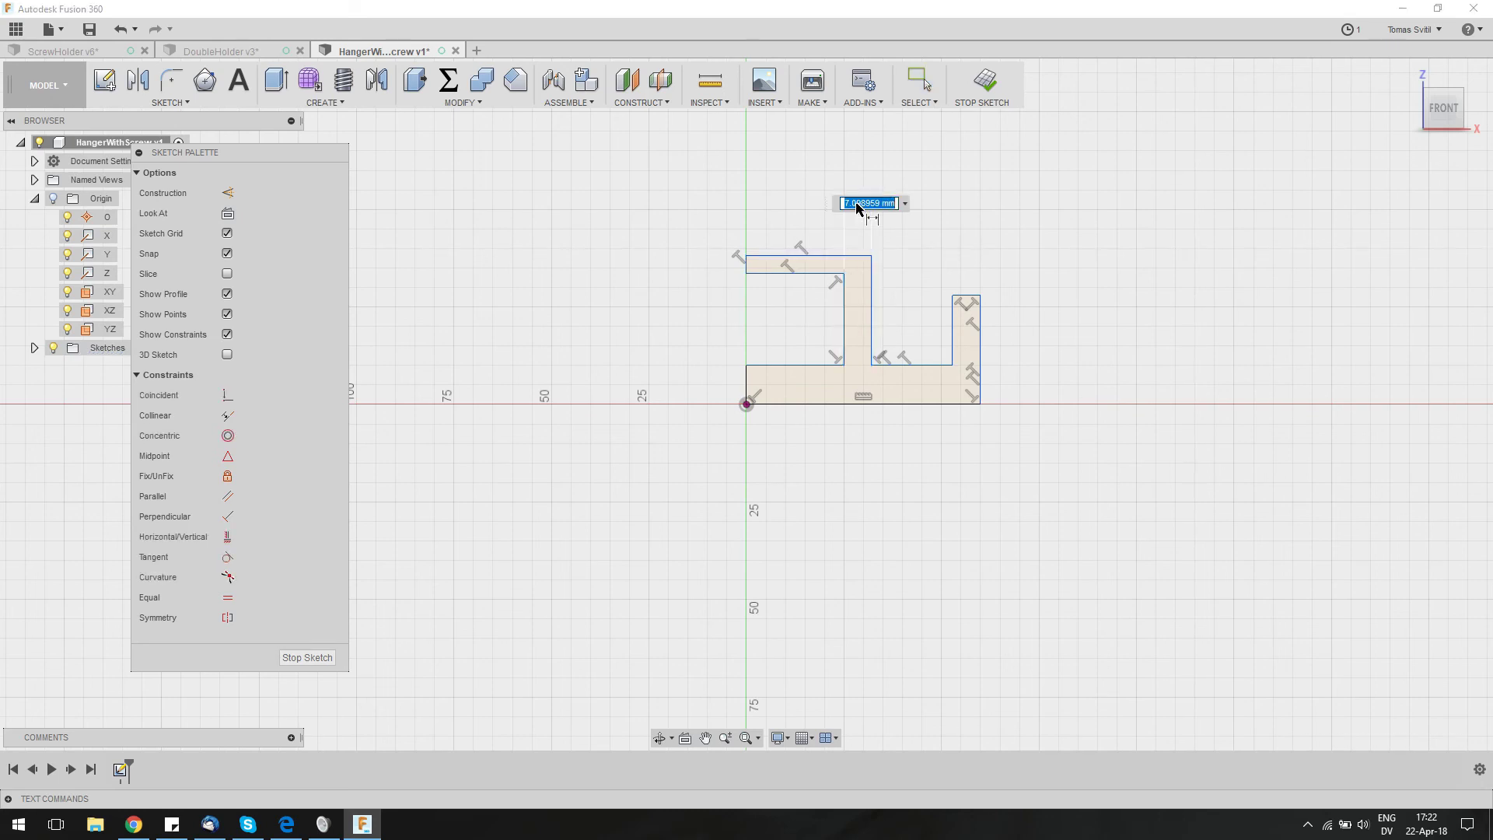
type("10")
key("Return")
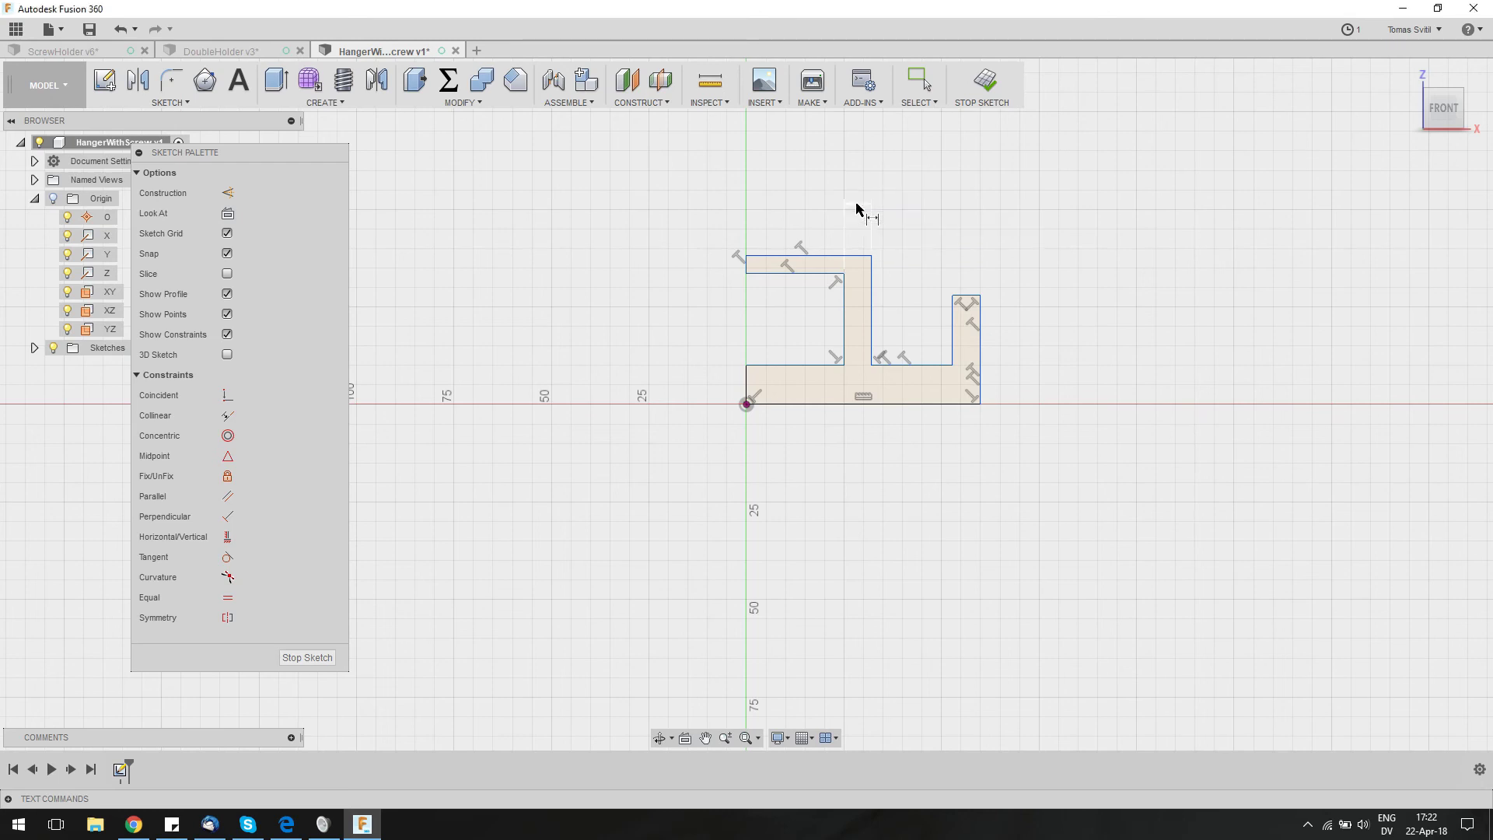
Link the top and bottom arm thicknesses to the 10 mm dimension
left_click(786, 272)
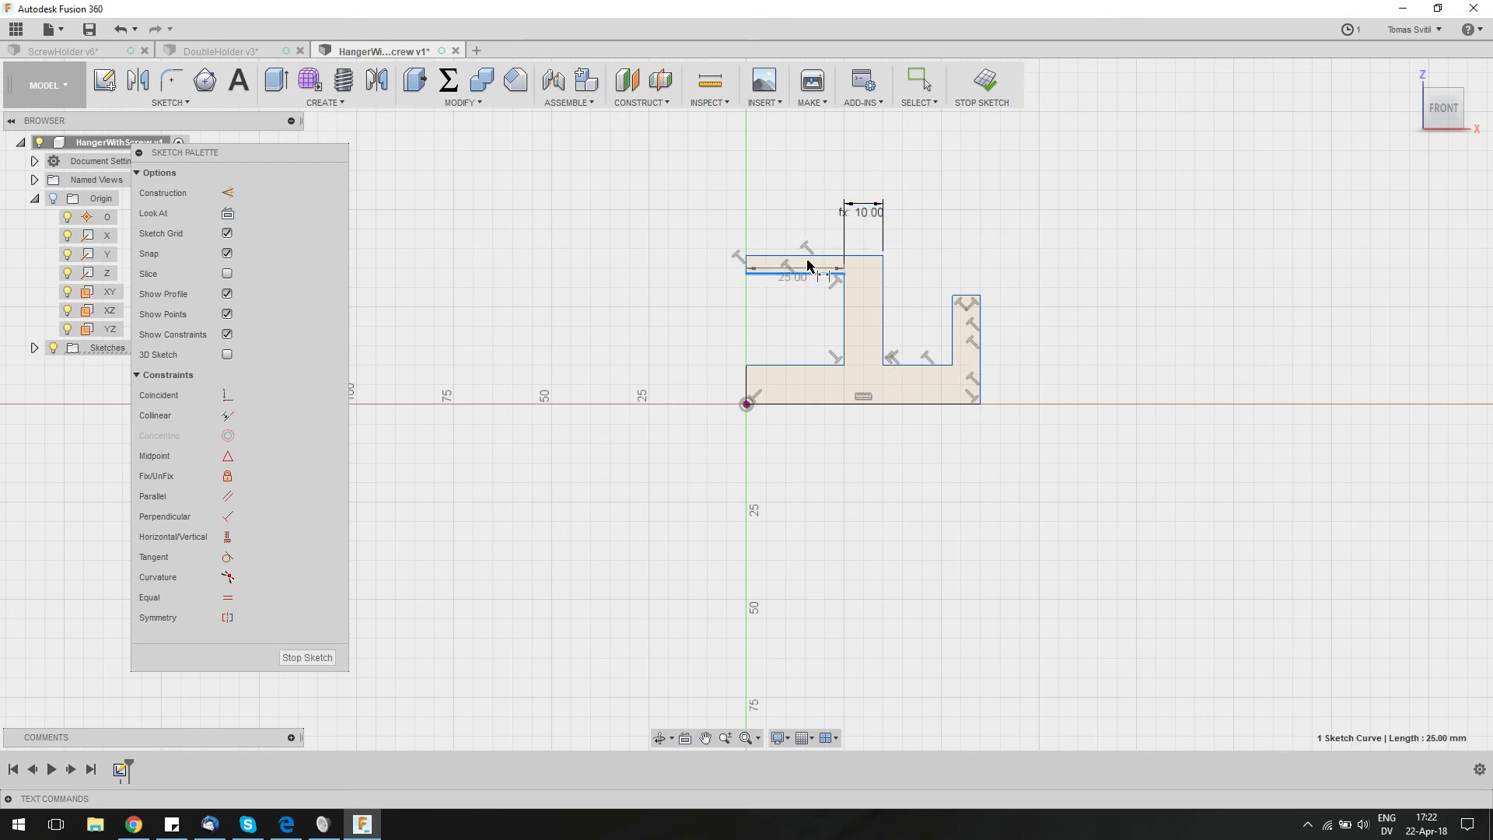
left_click(819, 255)
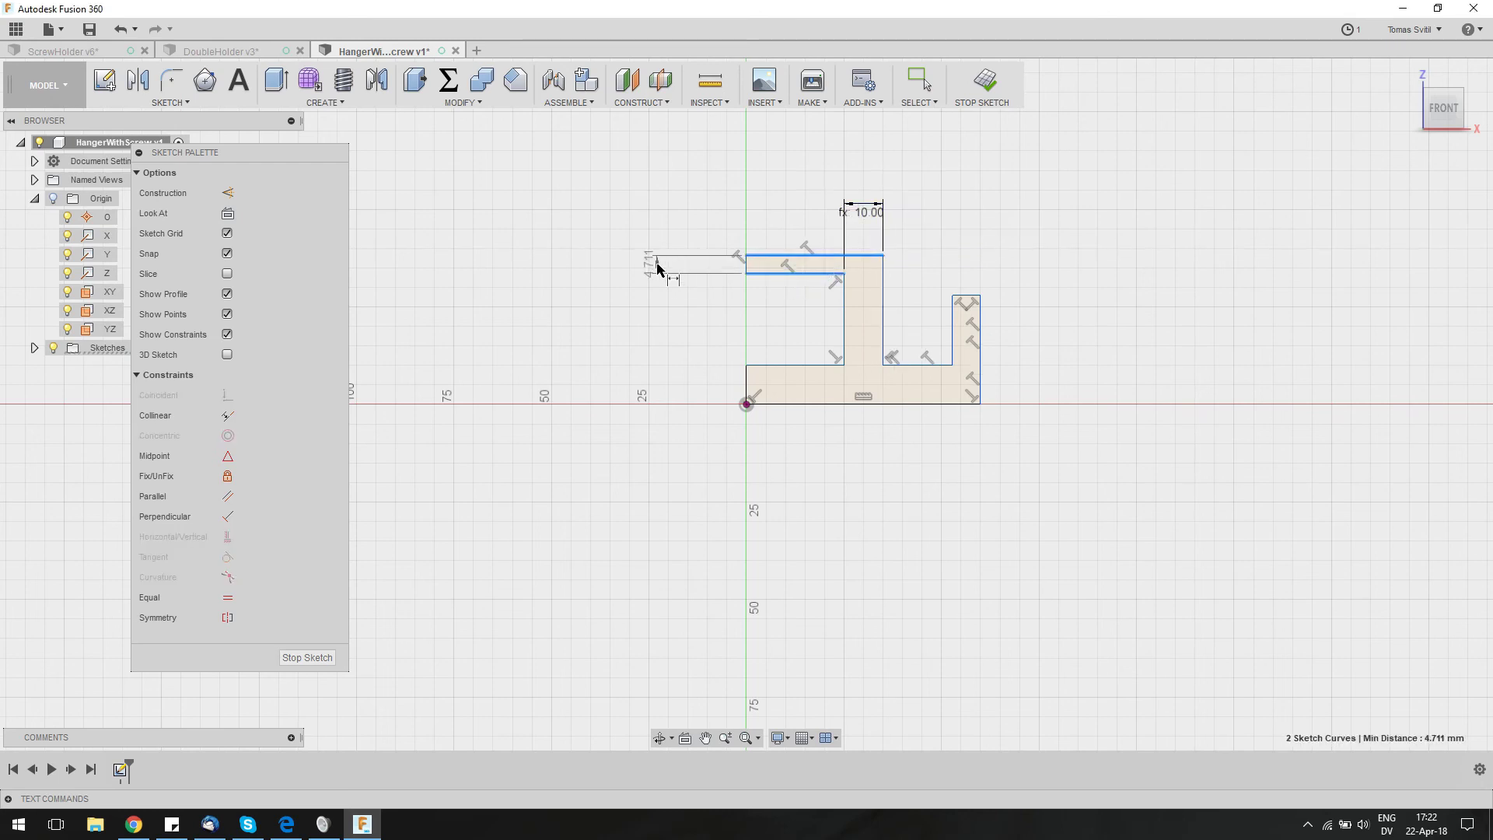
left_click(657, 268)
left_click(864, 217)
key("Return")
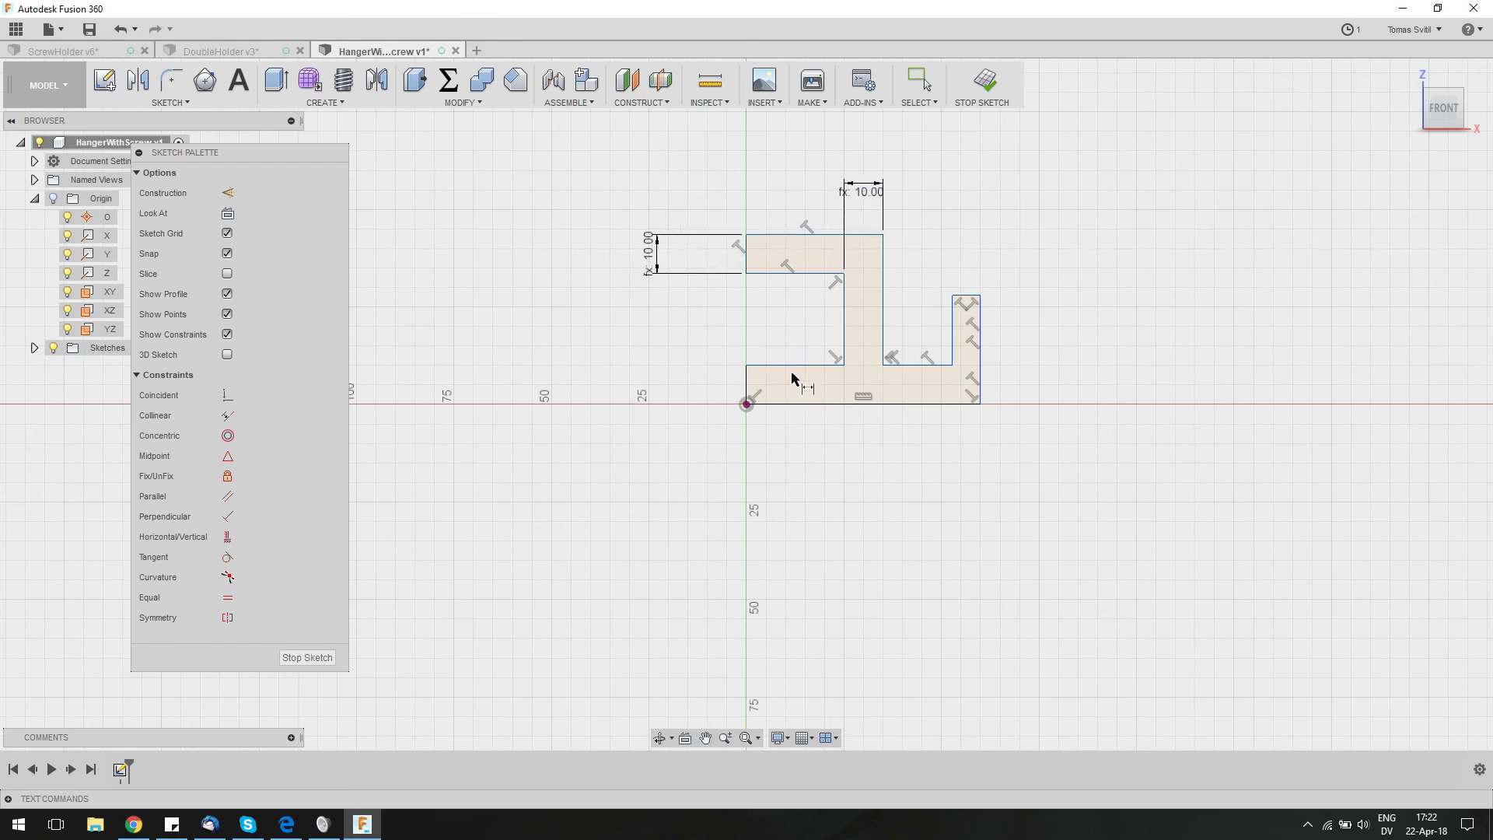
left_click(813, 366)
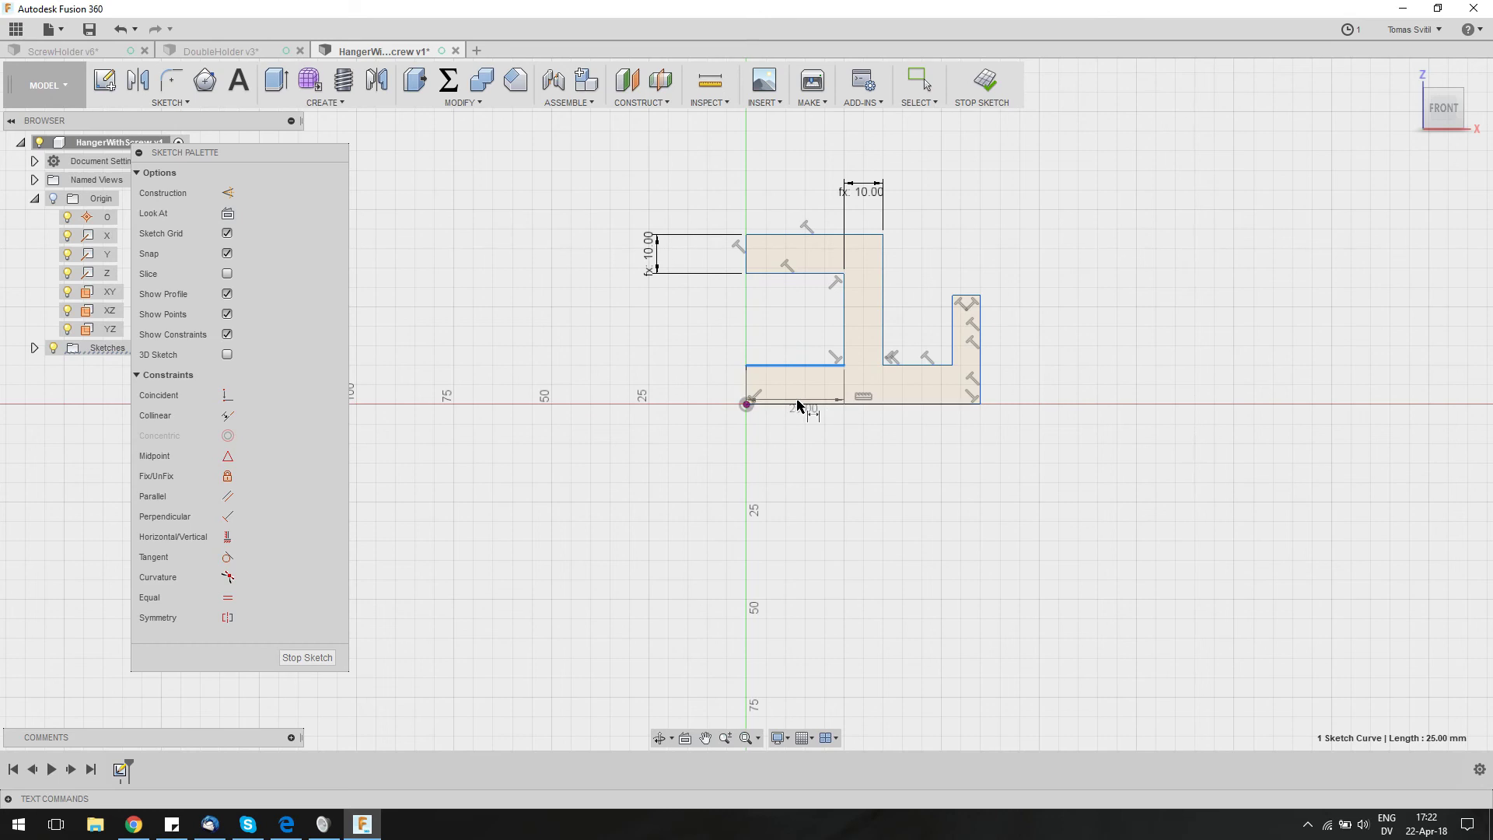
left_click(758, 403)
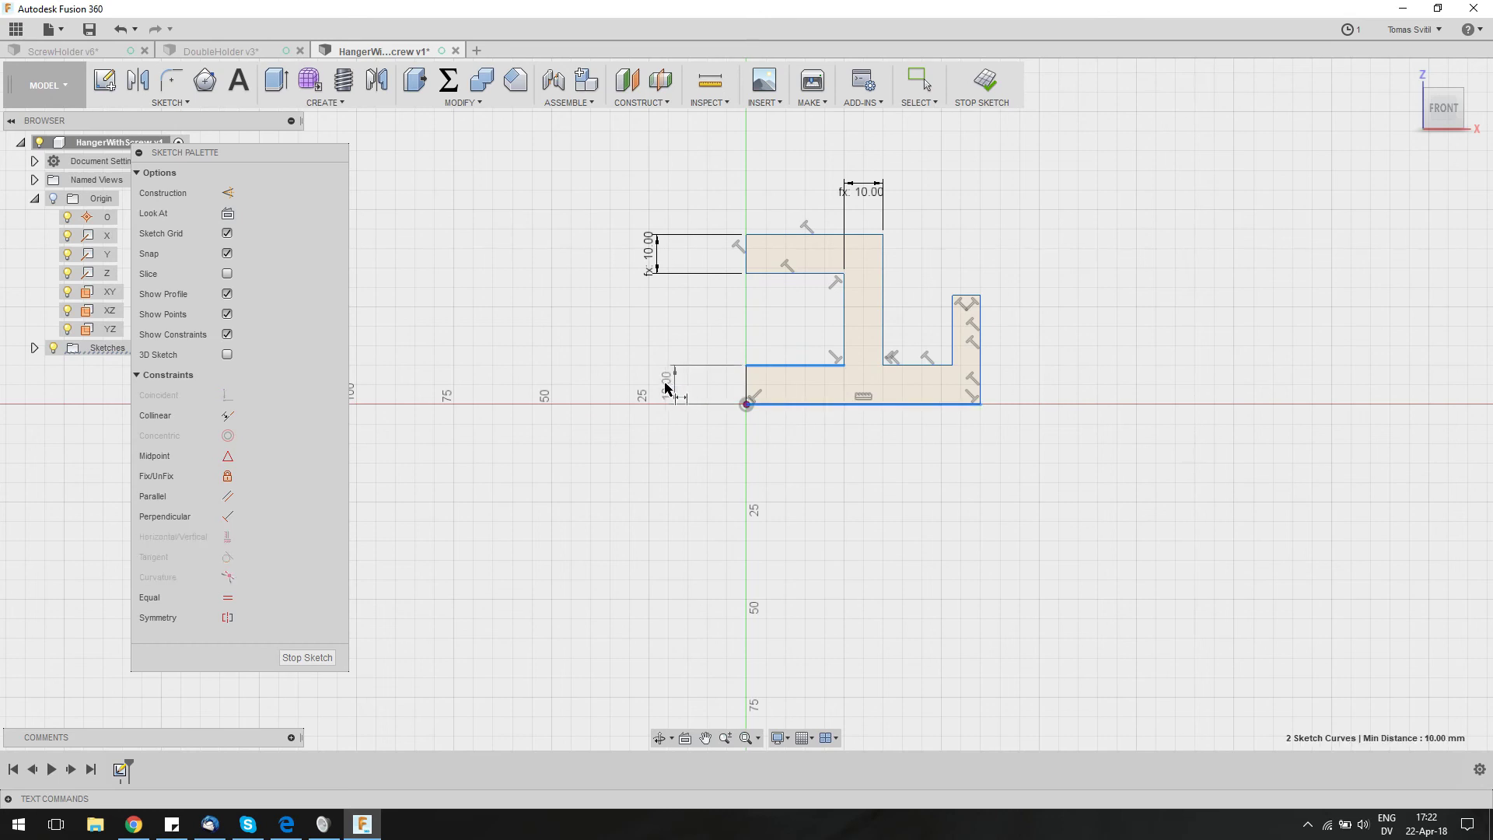
left_click(667, 384)
left_click(846, 191)
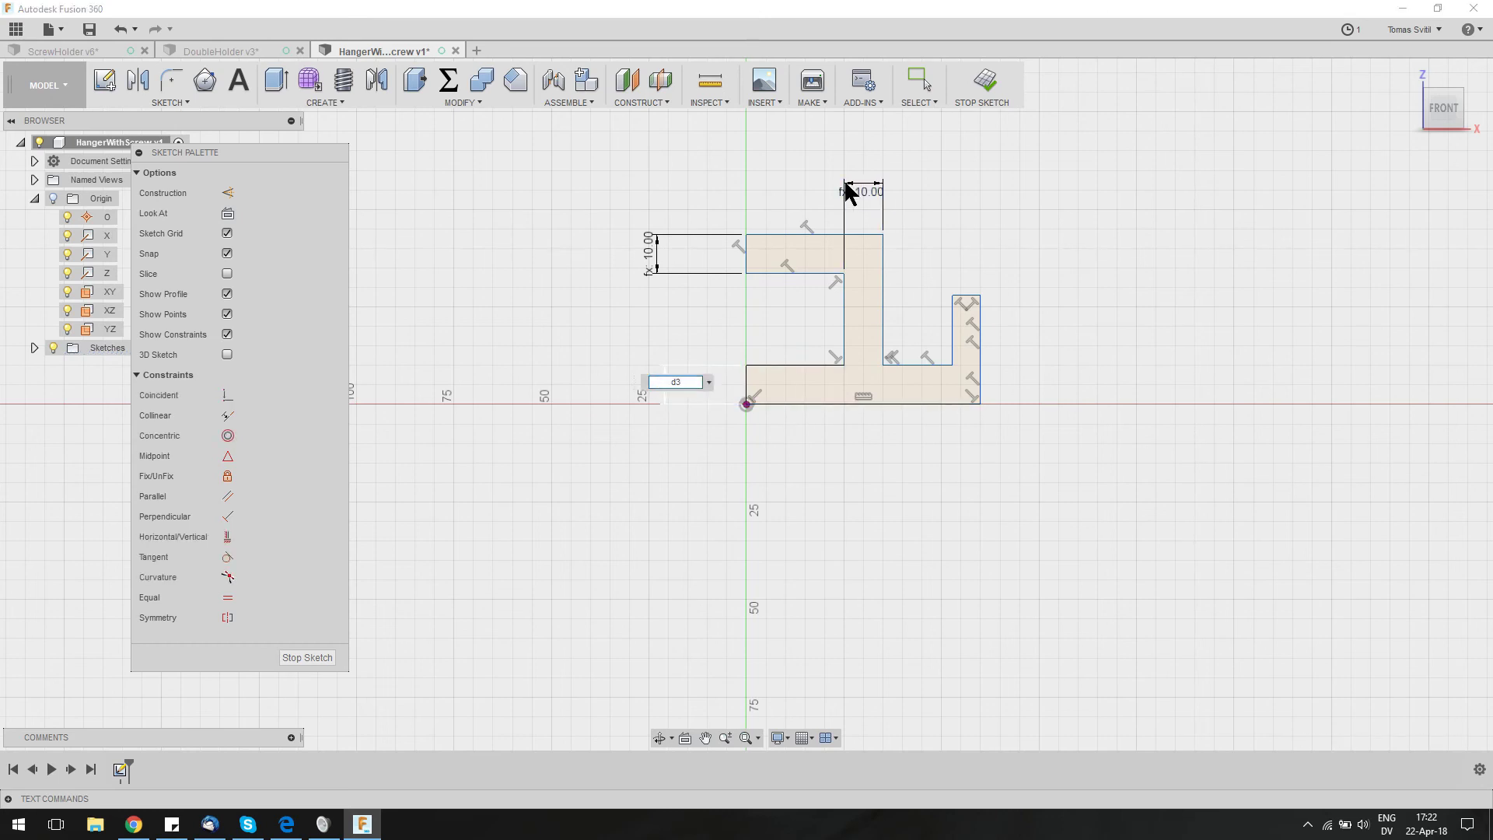
key("Return")
Link the right upright's width to the 10 mm dimension as well
left_click(953, 327)
left_click(979, 334)
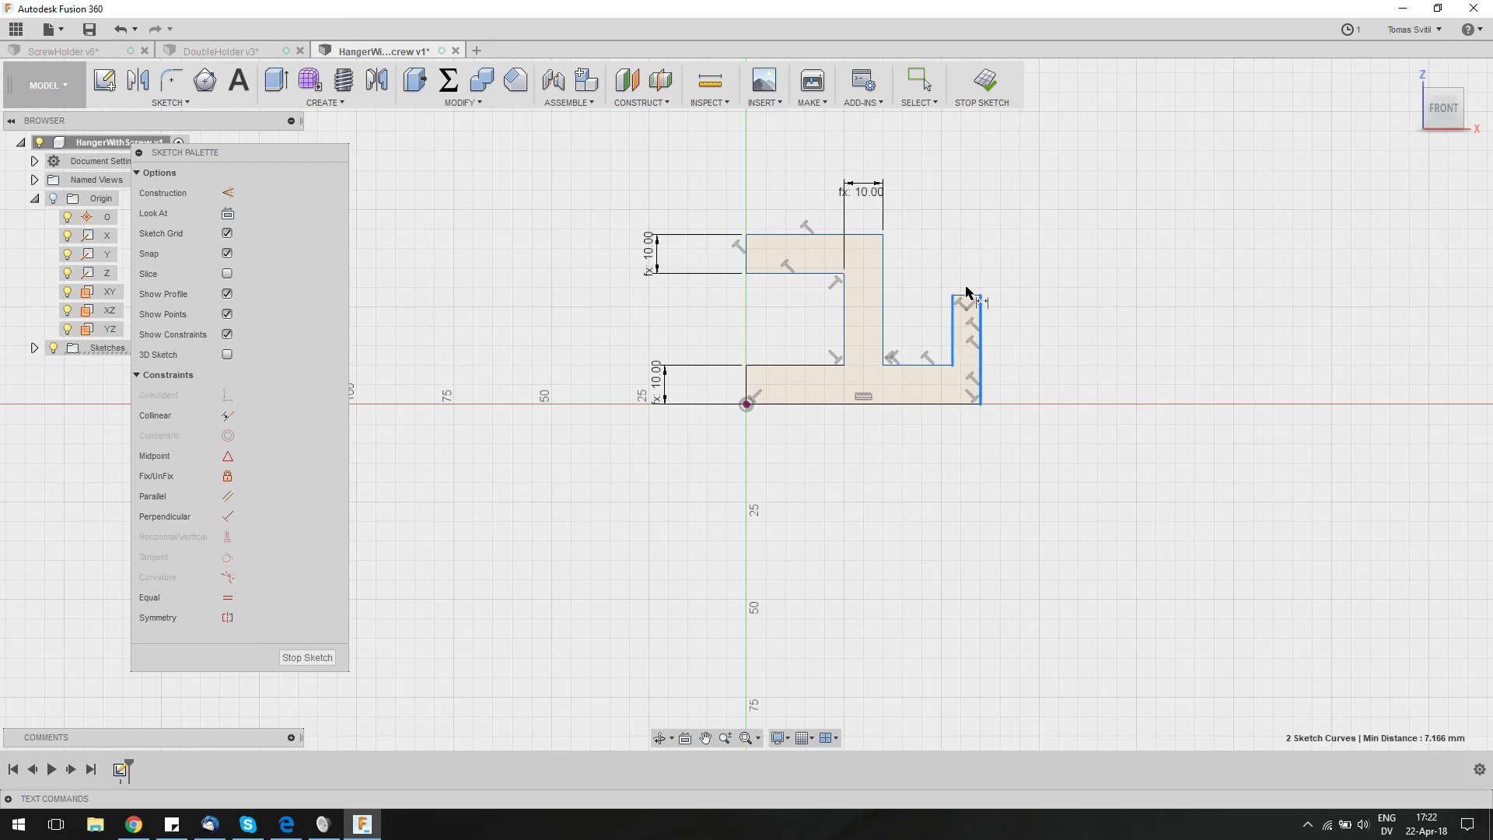
left_click(945, 220)
left_click(861, 192)
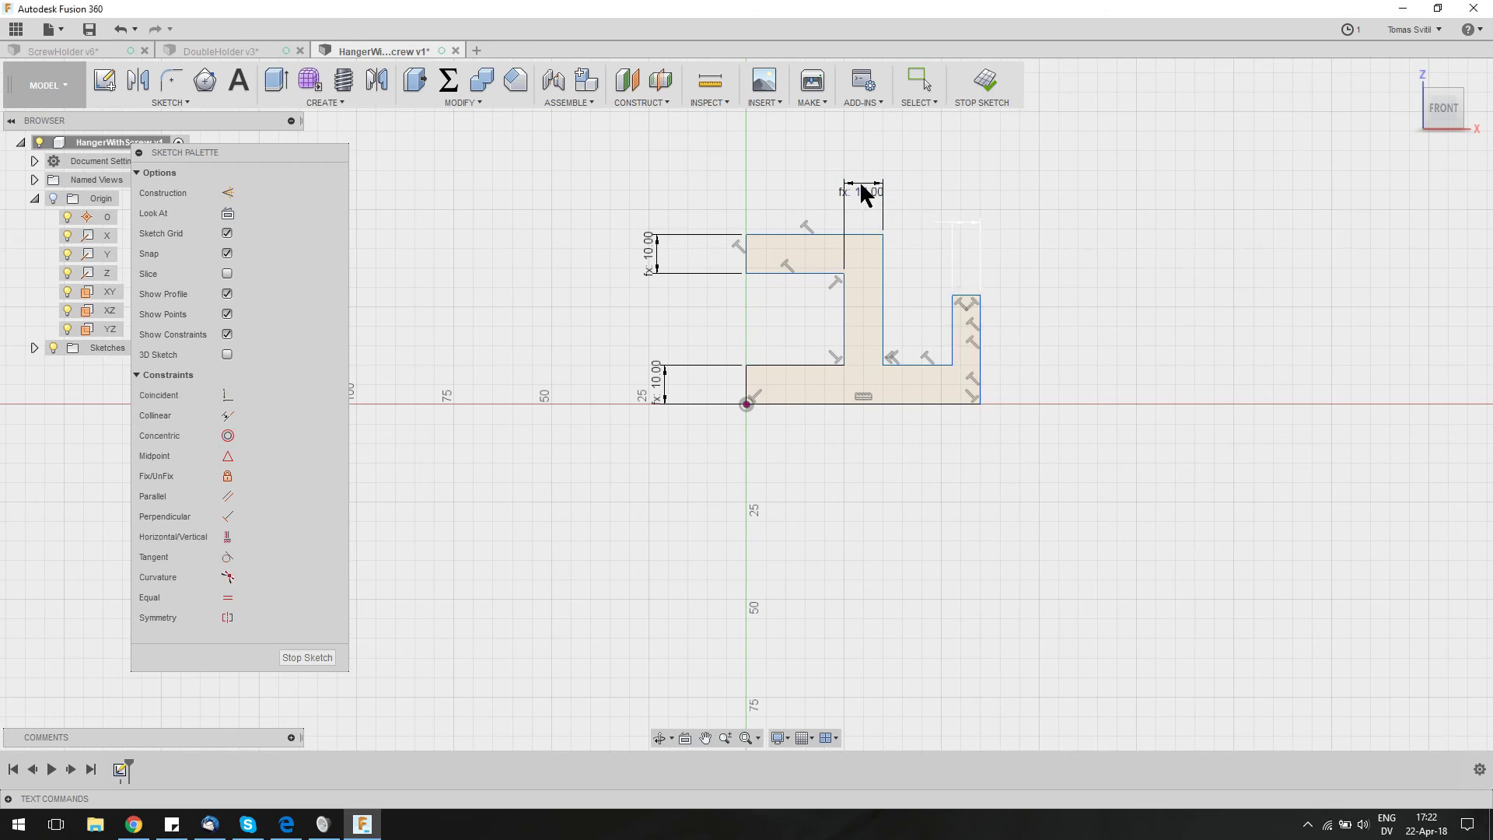
key("Return")
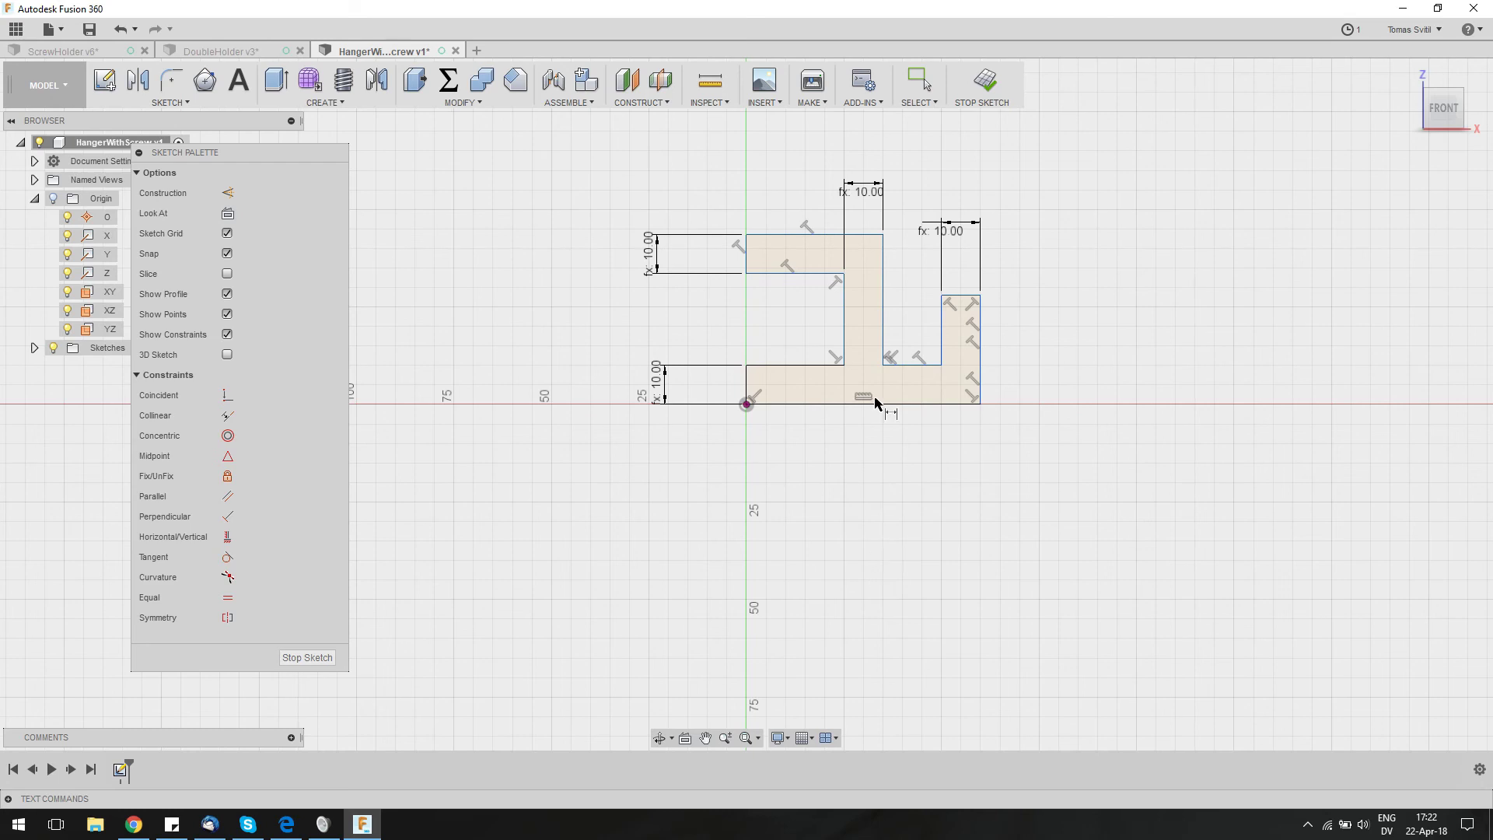
key("Escape")
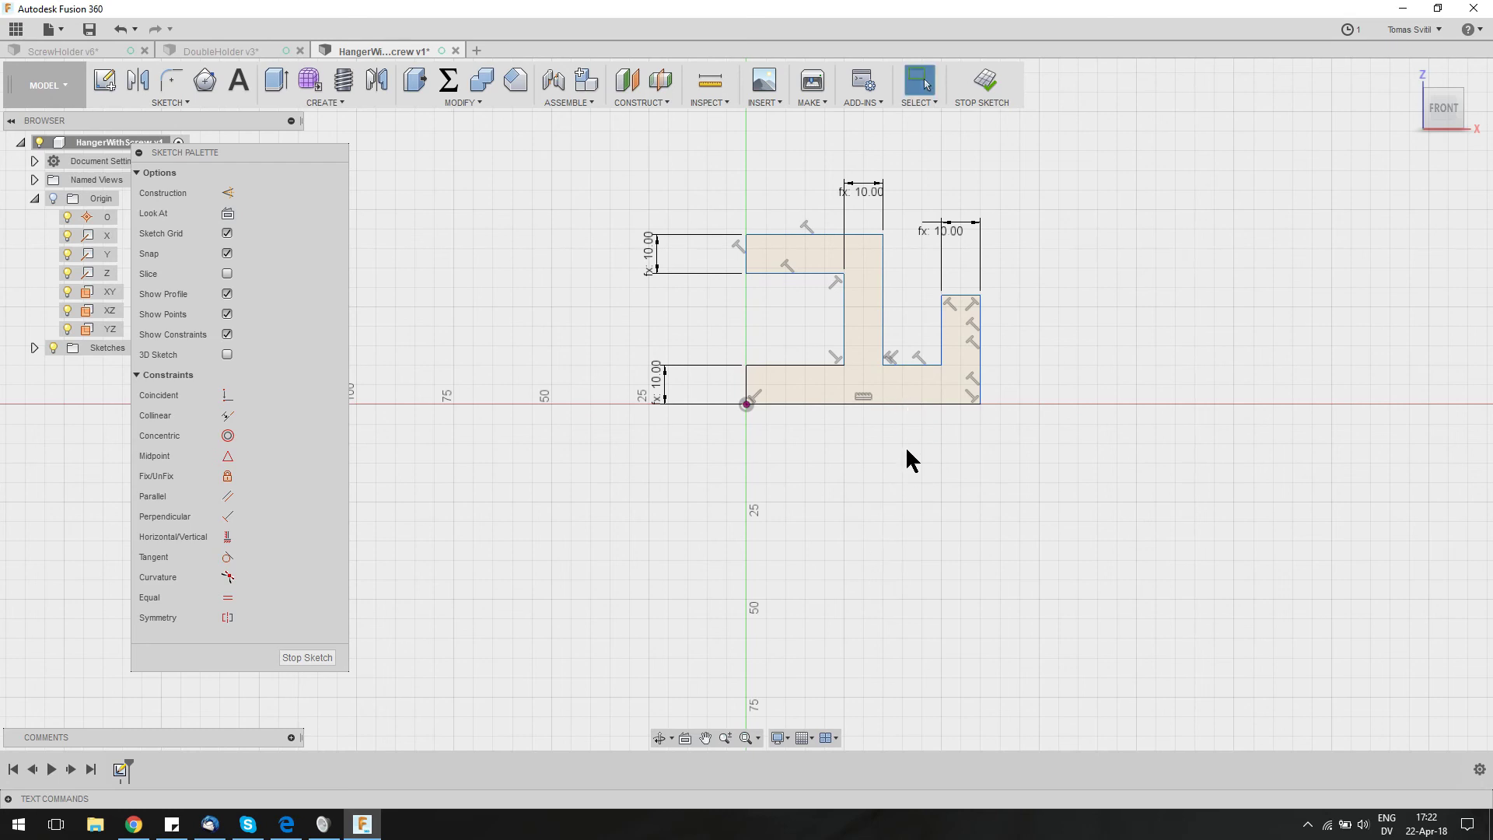
Dimension the slot's bottom edge as 30 mm and stretch the profile's right side outward
key("d")
left_click(906, 364)
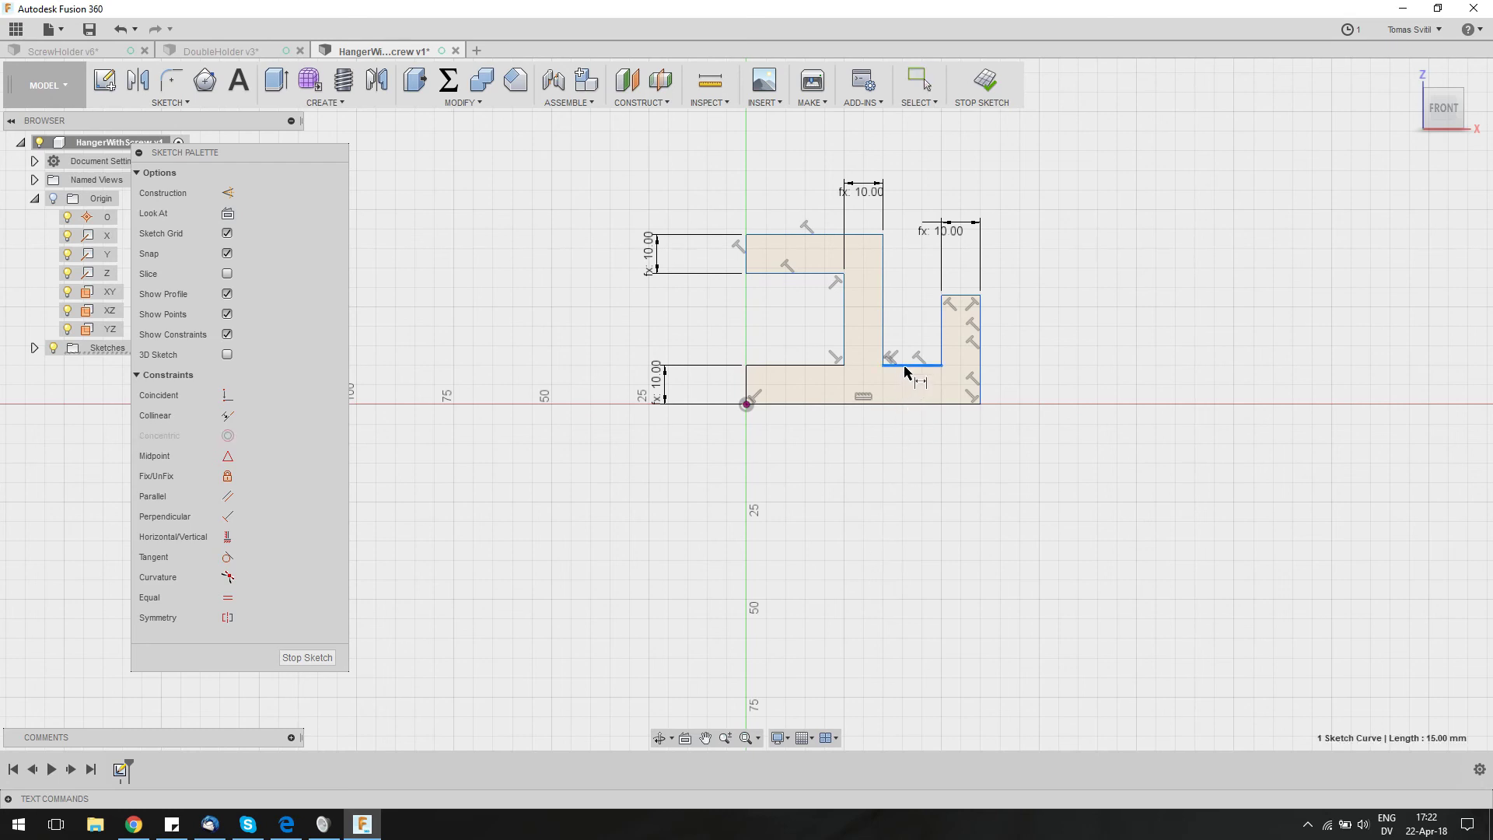
left_click(899, 323)
type("30")
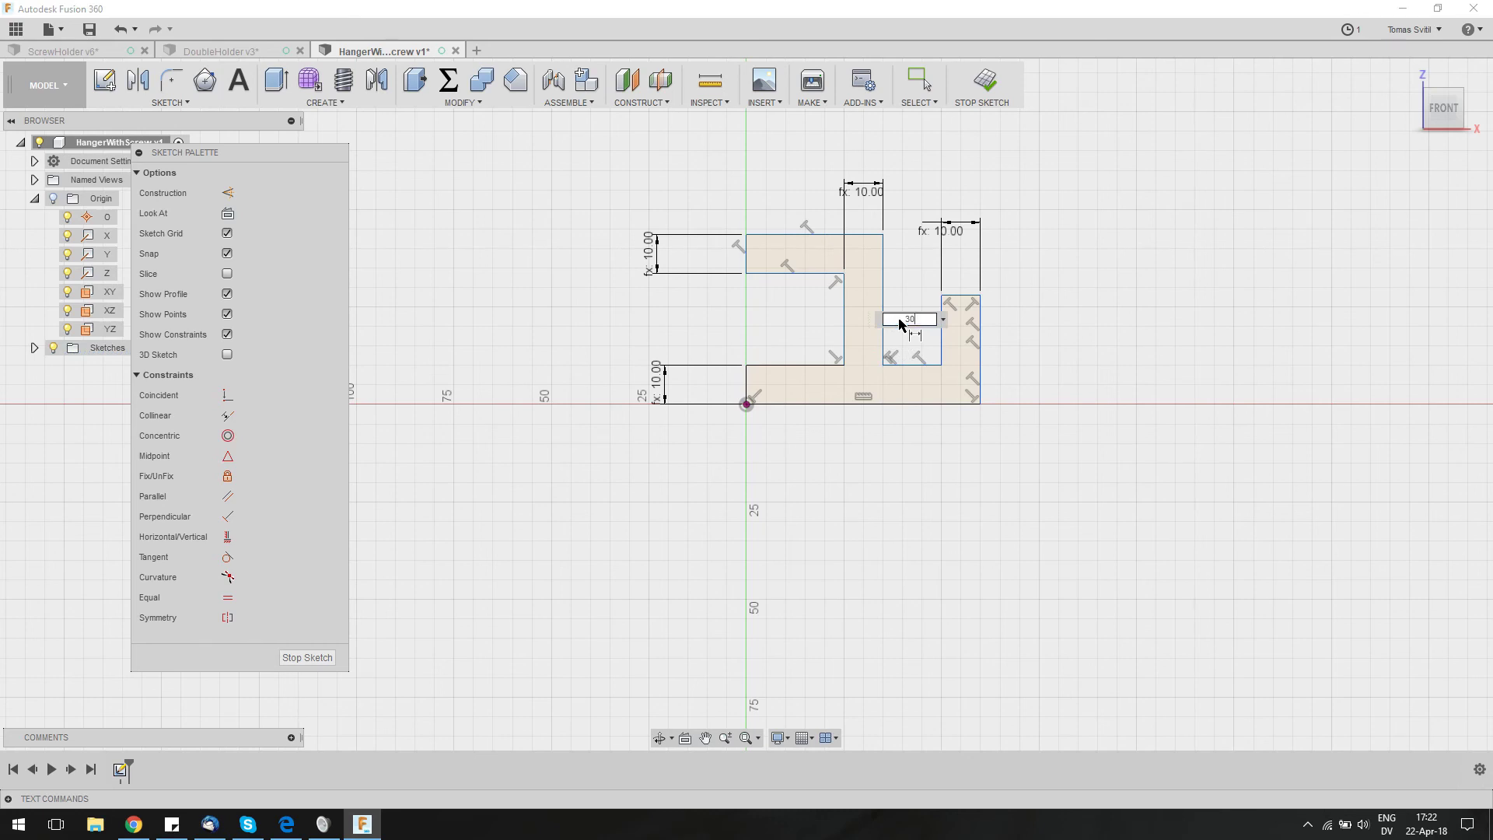
key("Return")
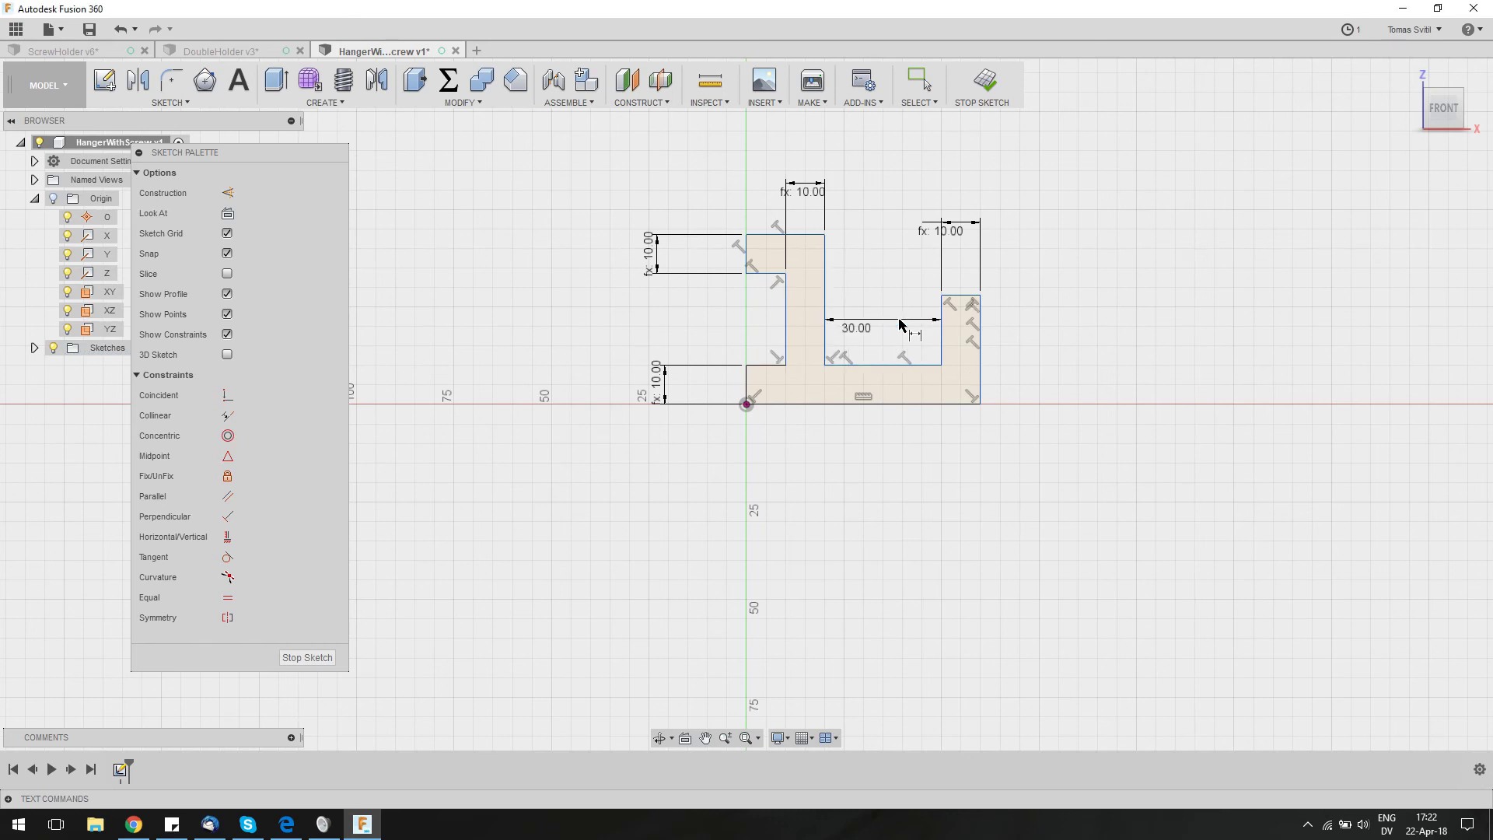
key("Escape")
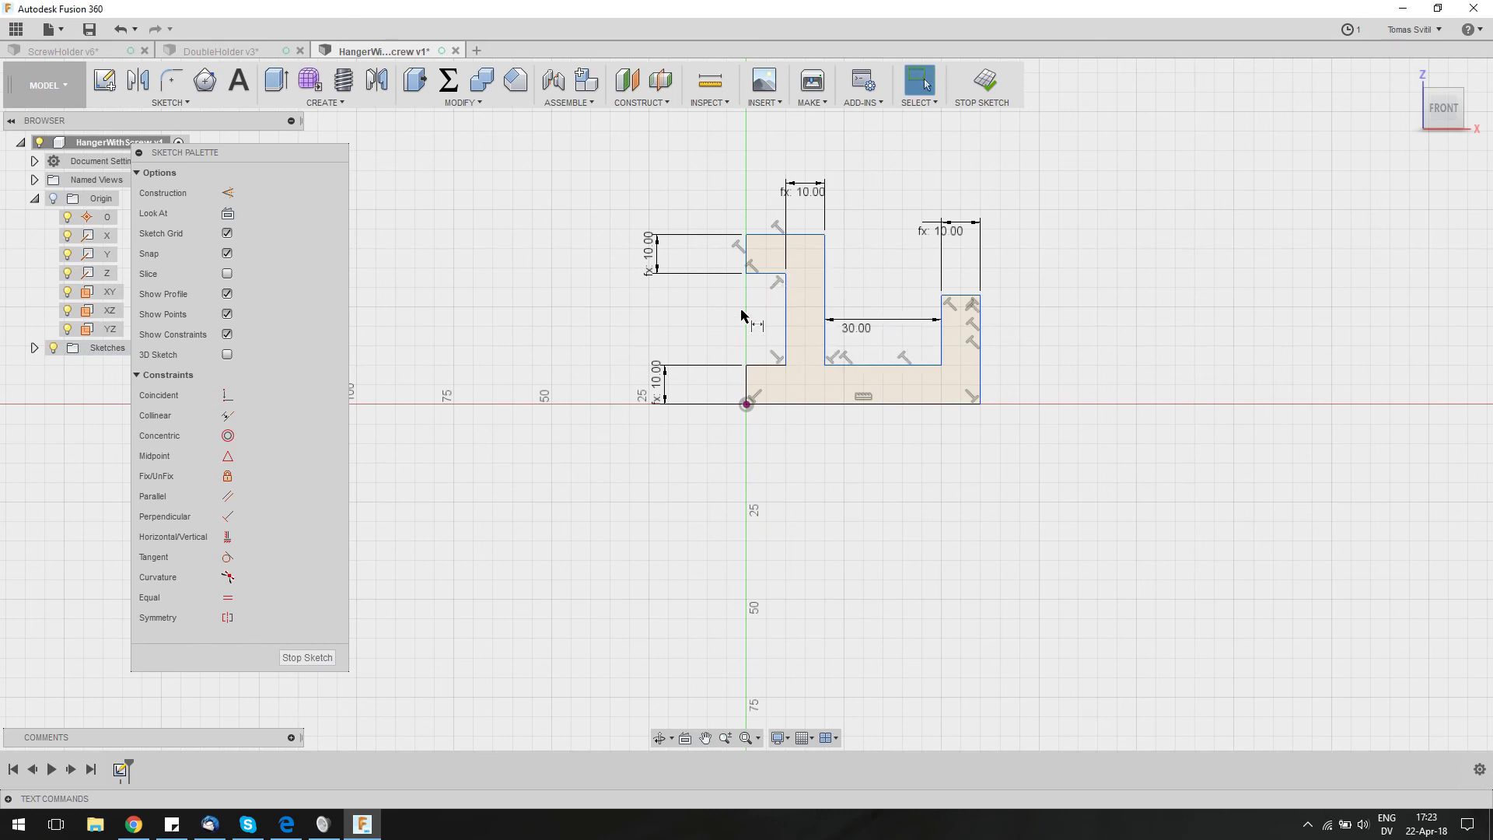
mouse_move(979, 359)
left_mouse_down()
mouse_move(1118, 348)
mouse_move(1087, 449)
left_mouse_up()
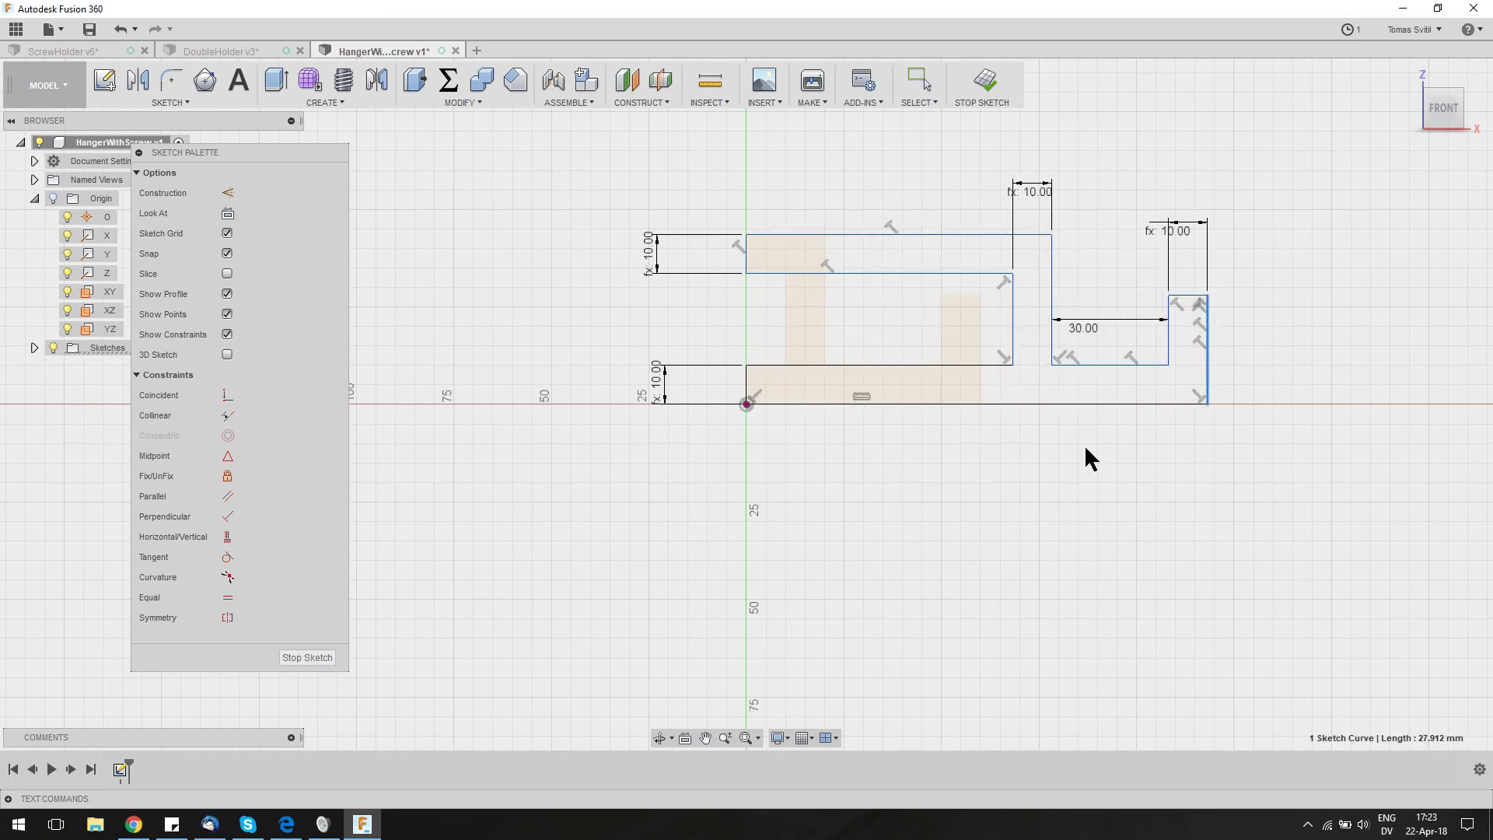
Set the top arm width dimension to ScrewDiameter + WallThickness (30 mm)
left_click(820, 274)
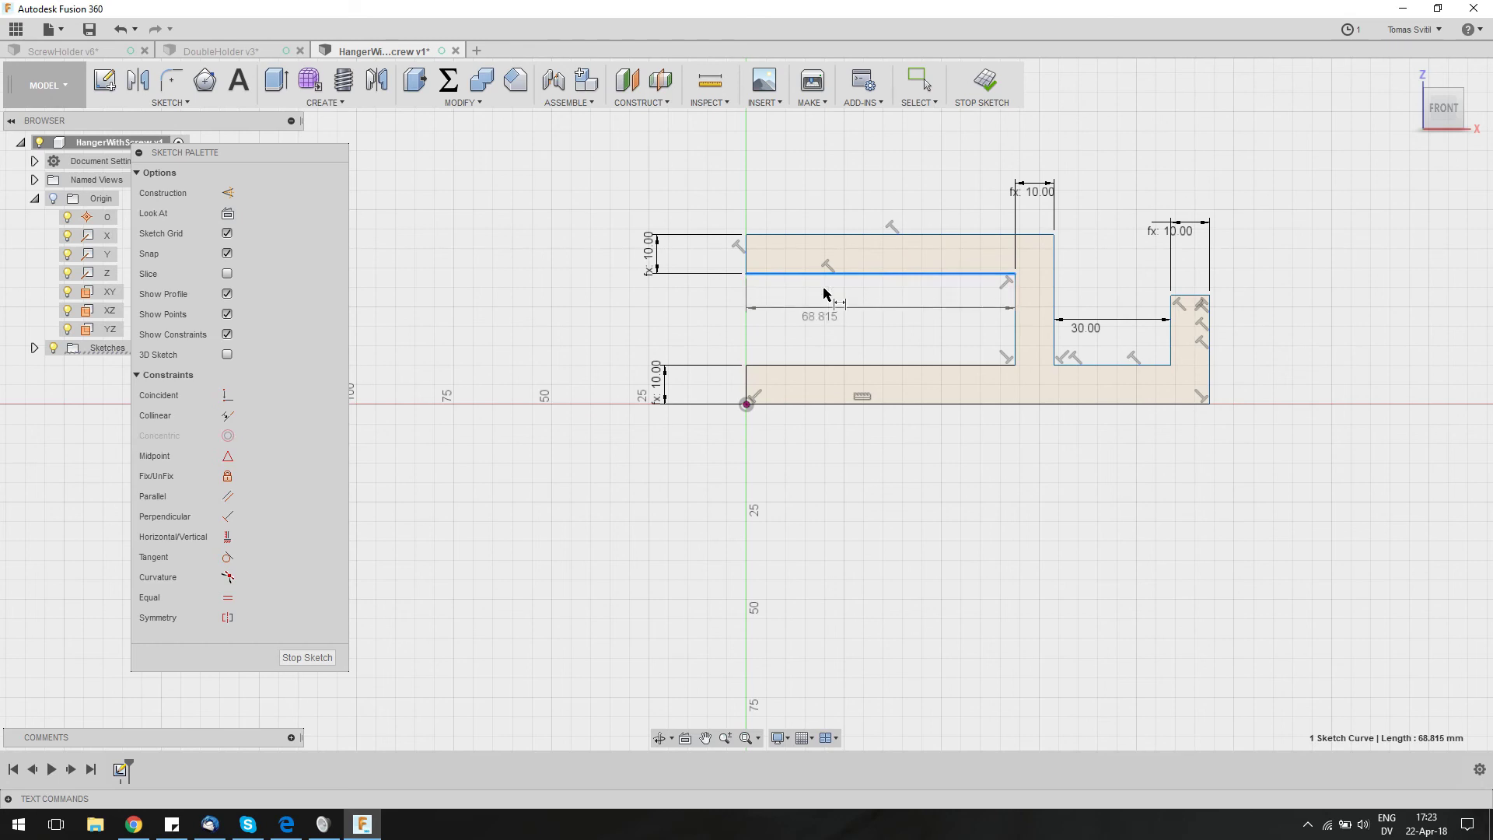
left_click(850, 180)
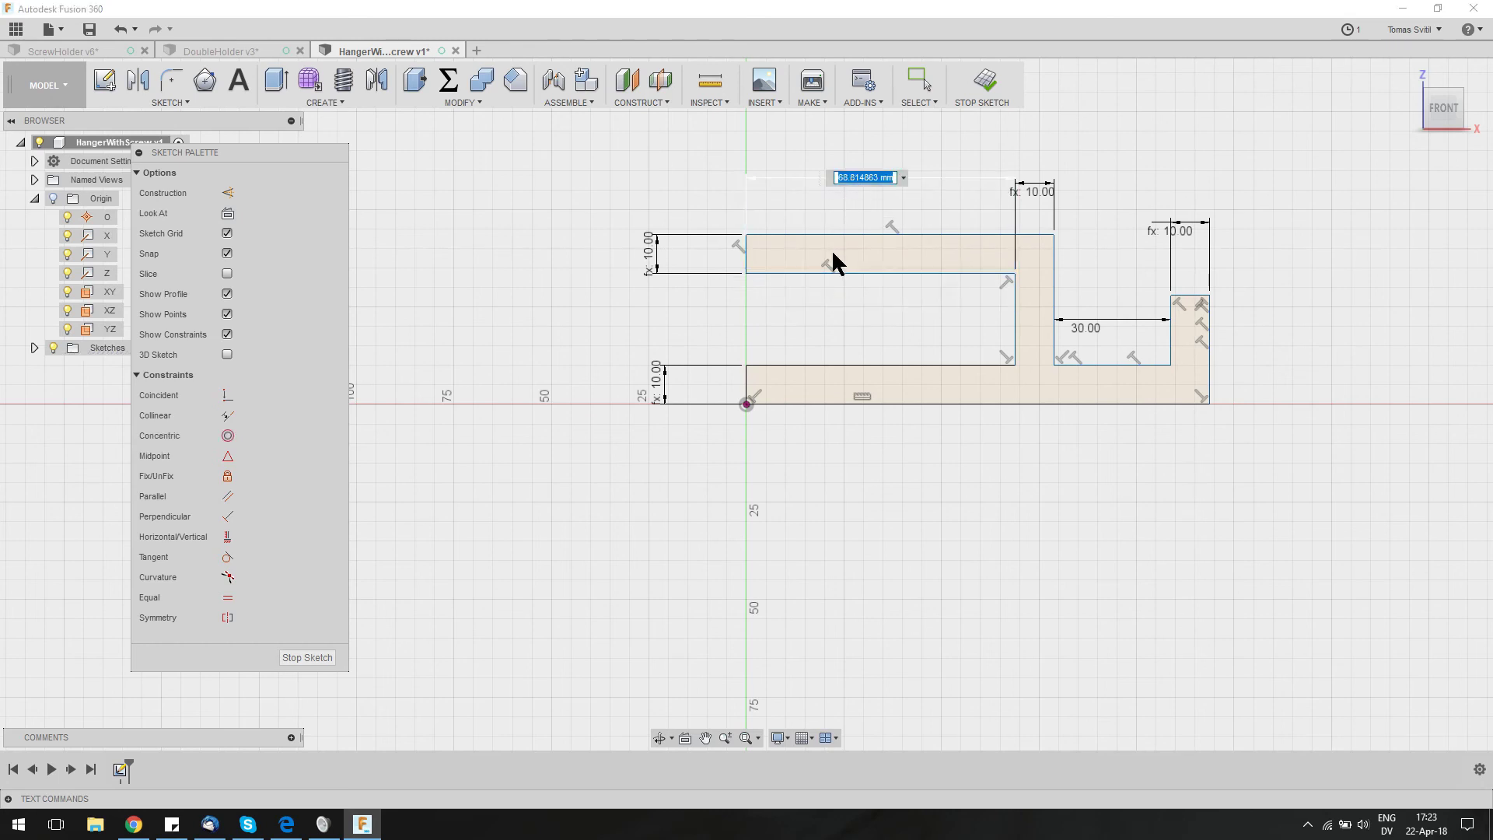
type("ScrewDiameter")
type(" + wall")
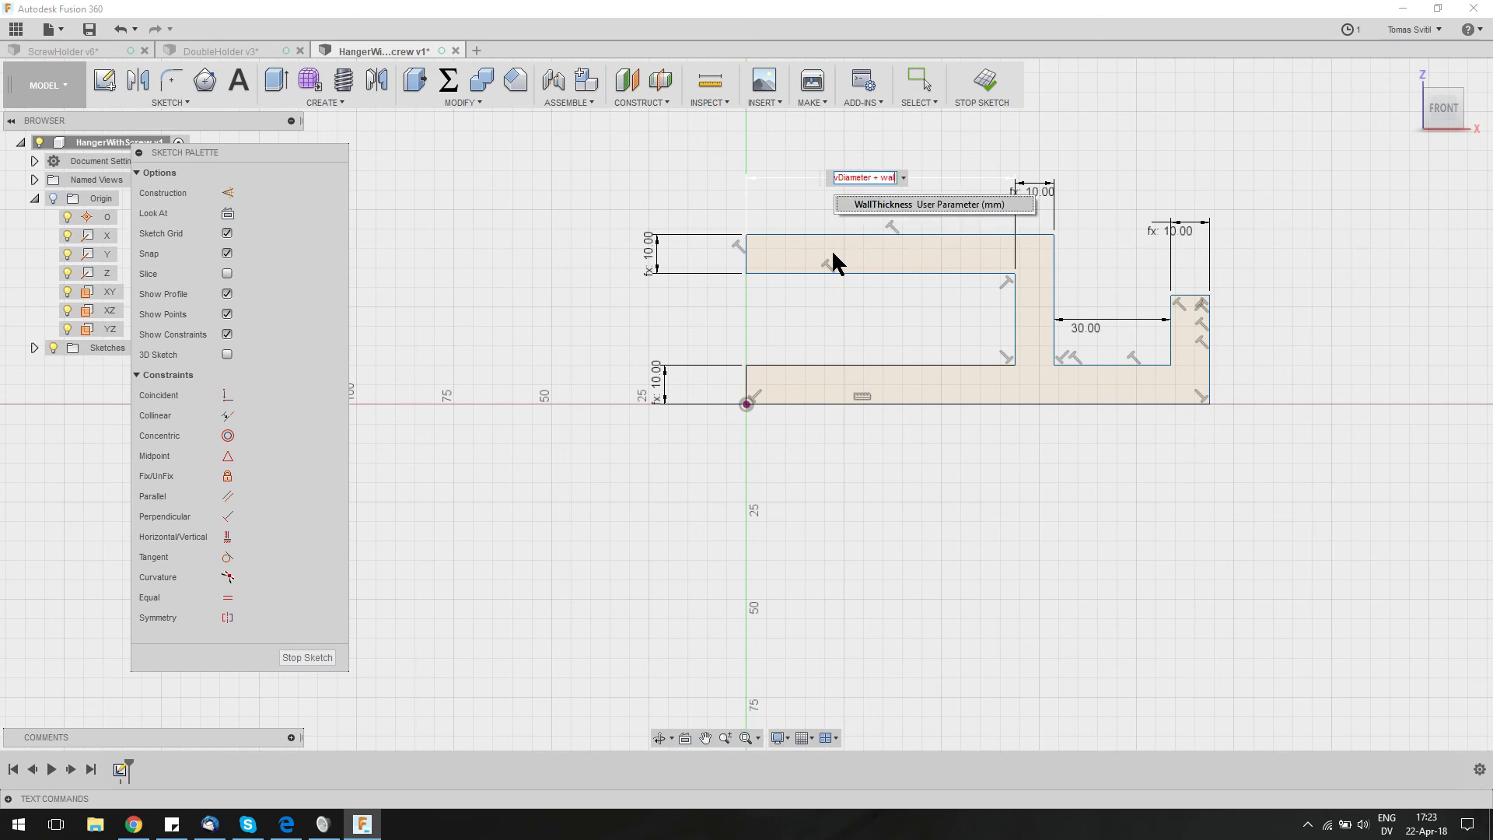
type("th")
key("Return")
key("Return")
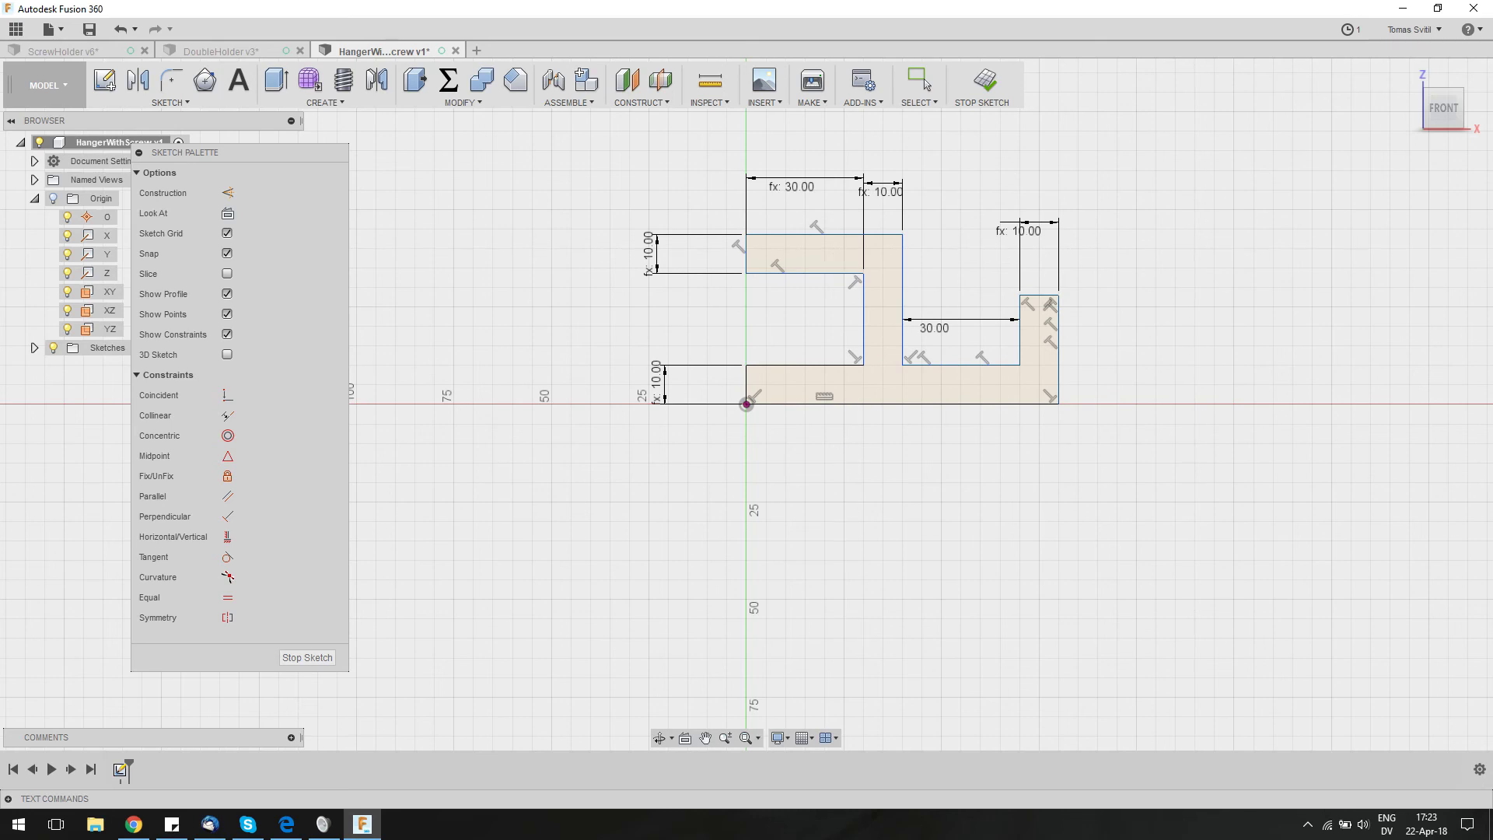
key("Escape")
Raise the top arm, dimension the inner opening 30 mm tall, and shift the arm's left end right
left_click(821, 241)
left_click_drag(808, 234, 798, 209)
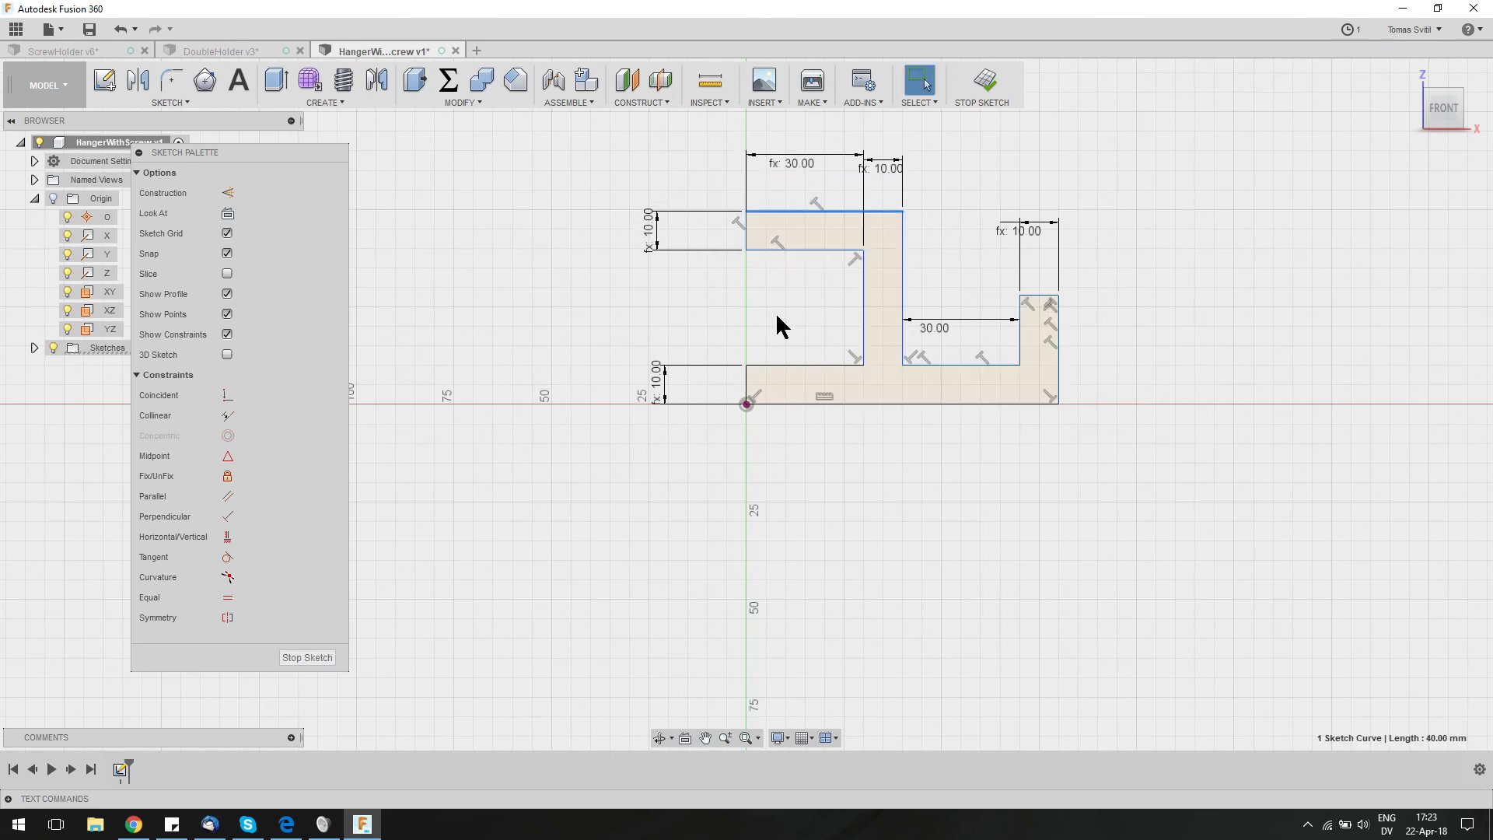
left_click(863, 320)
left_click(735, 311)
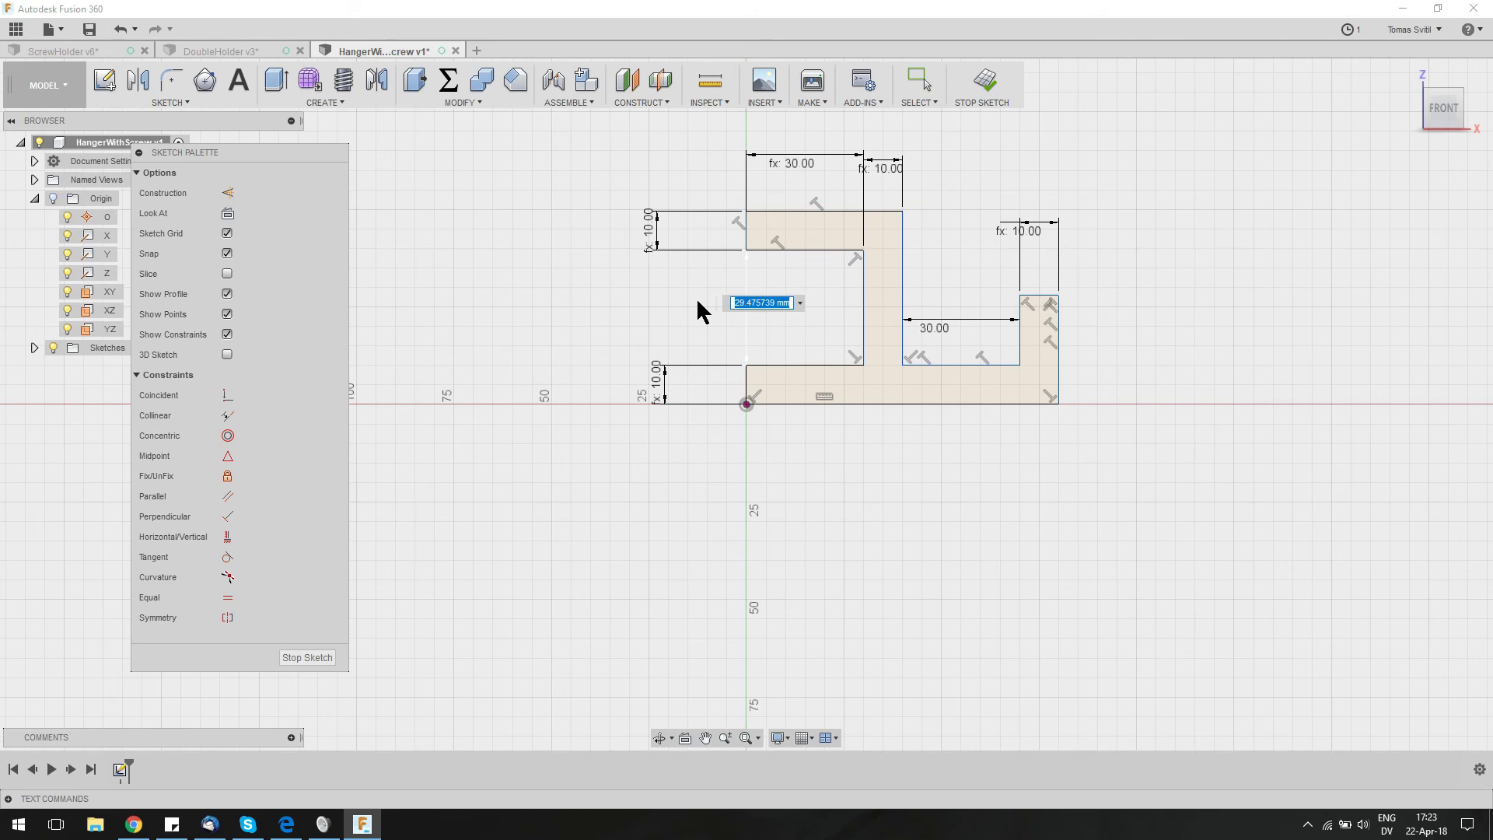
type("30")
key("Return")
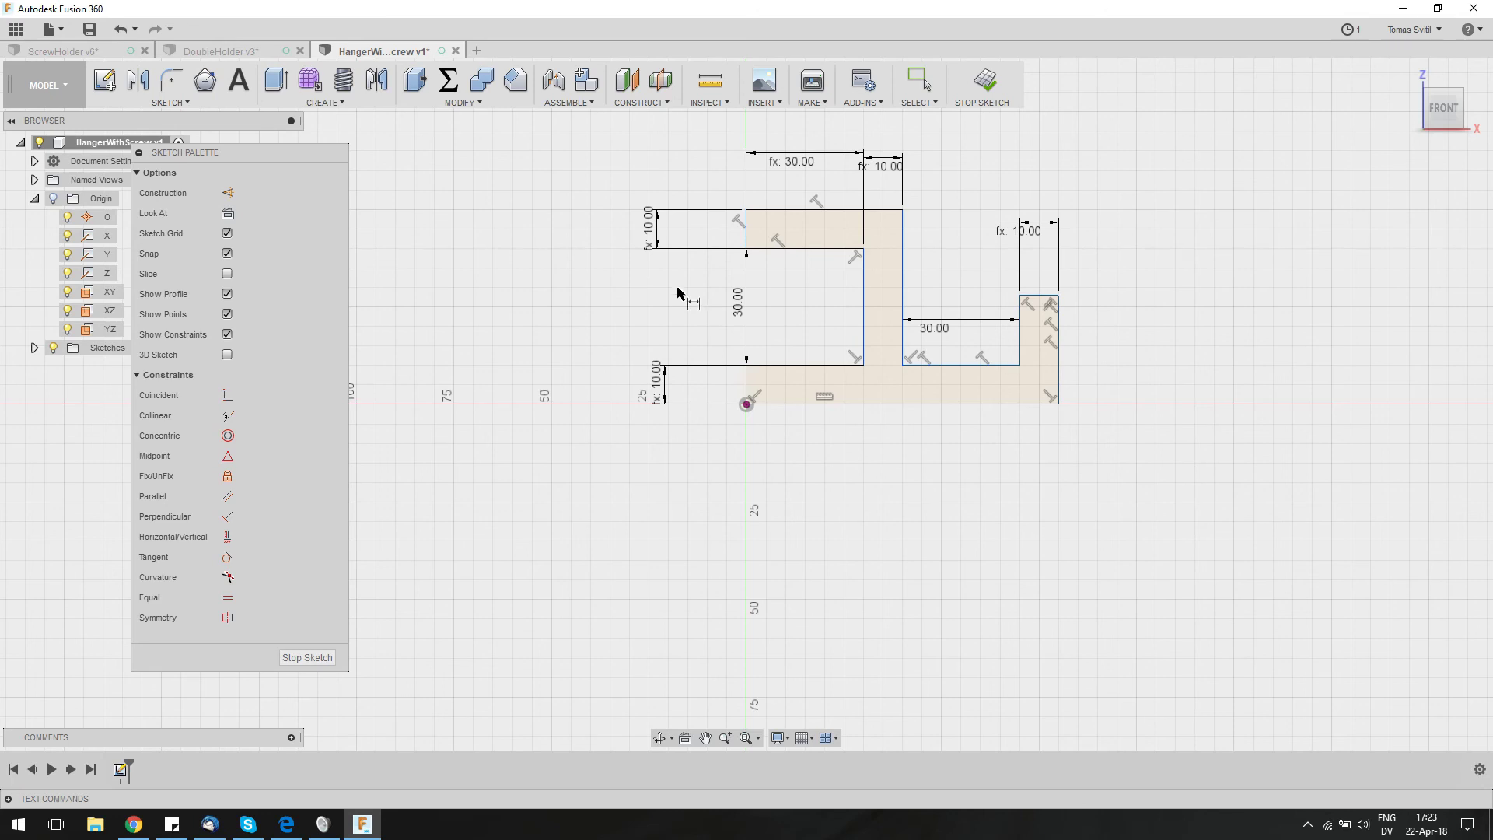
key("Escape")
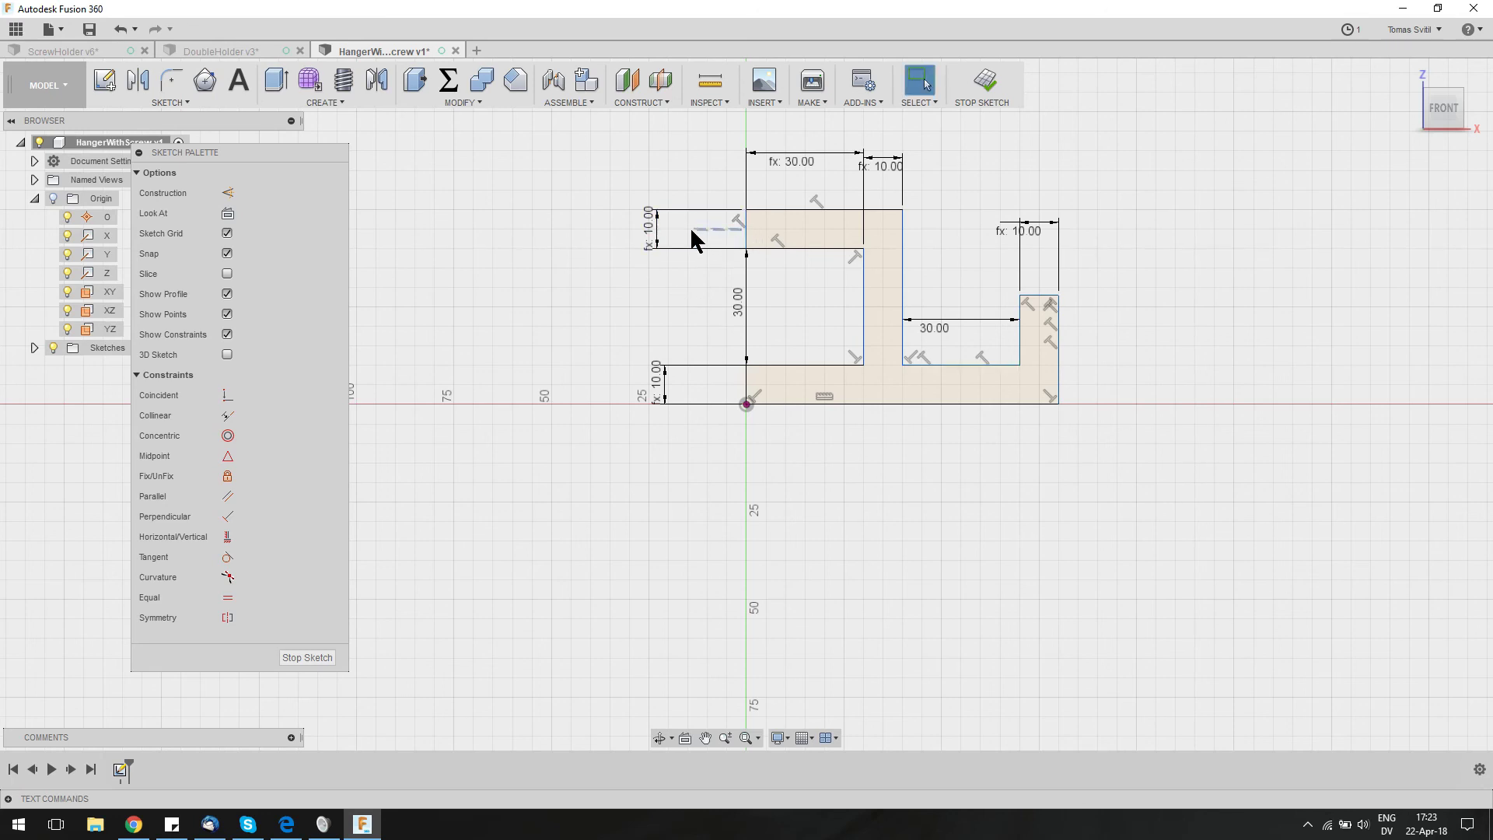
mouse_move(745, 235)
left_mouse_down()
mouse_move(716, 233)
mouse_move(893, 226)
mouse_move(811, 220)
mouse_move(876, 211)
mouse_move(846, 225)
left_mouse_up()
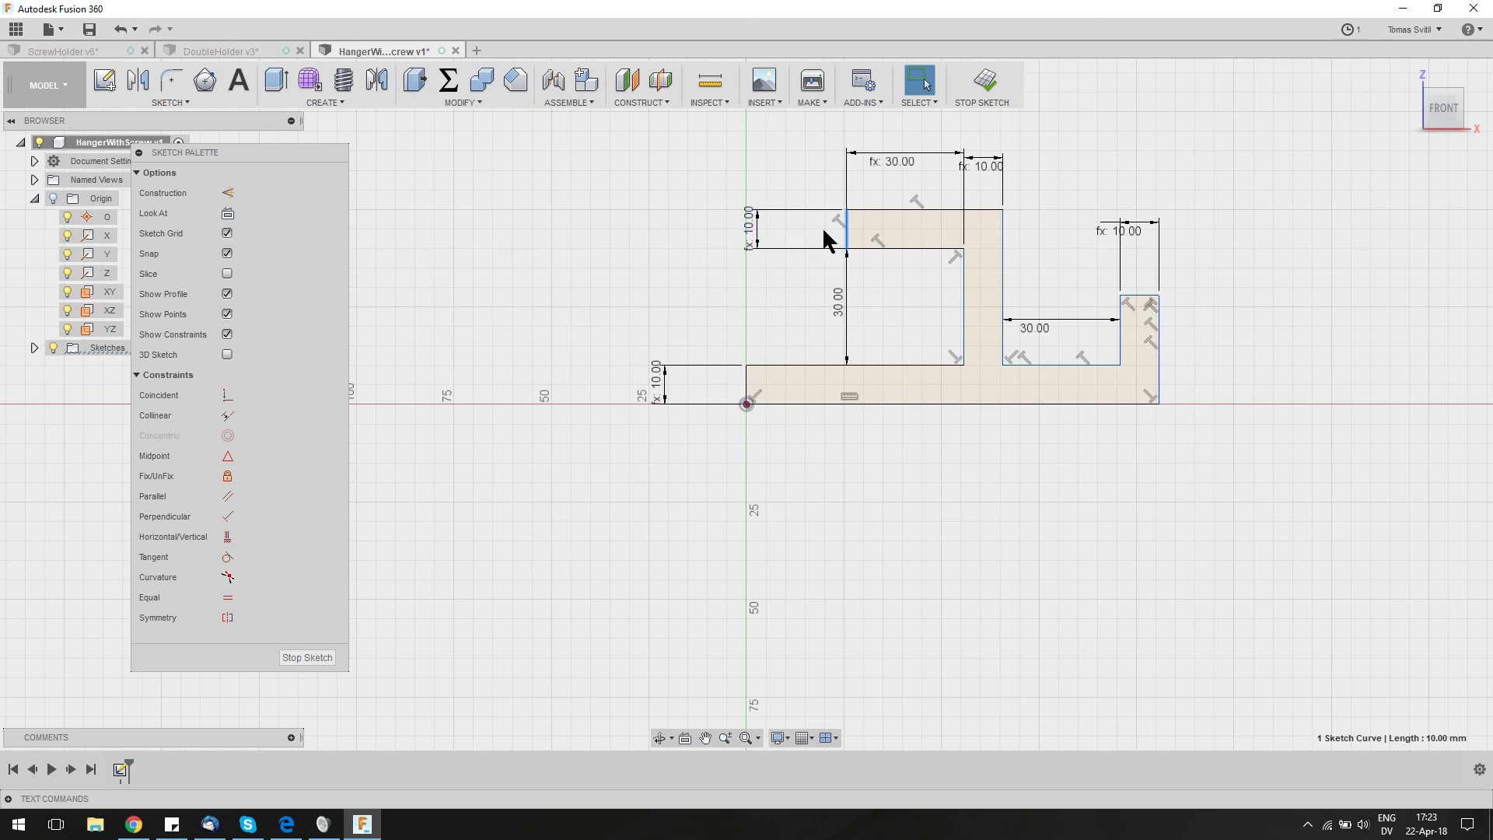
Make the two left edges collinear and level the right step's floor with the opening's floor
left_click(746, 385, "shift")
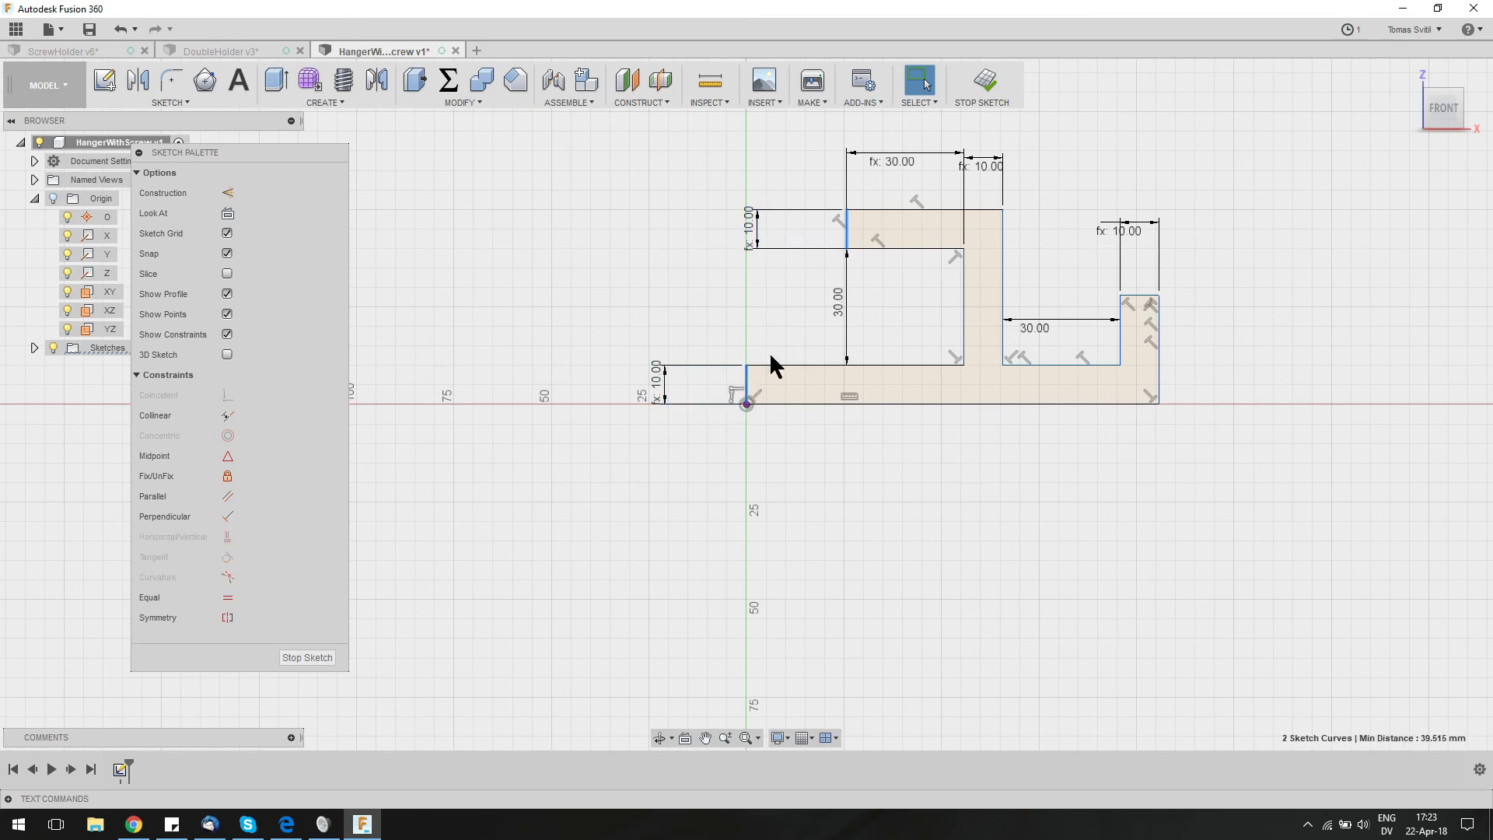
left_click(230, 414)
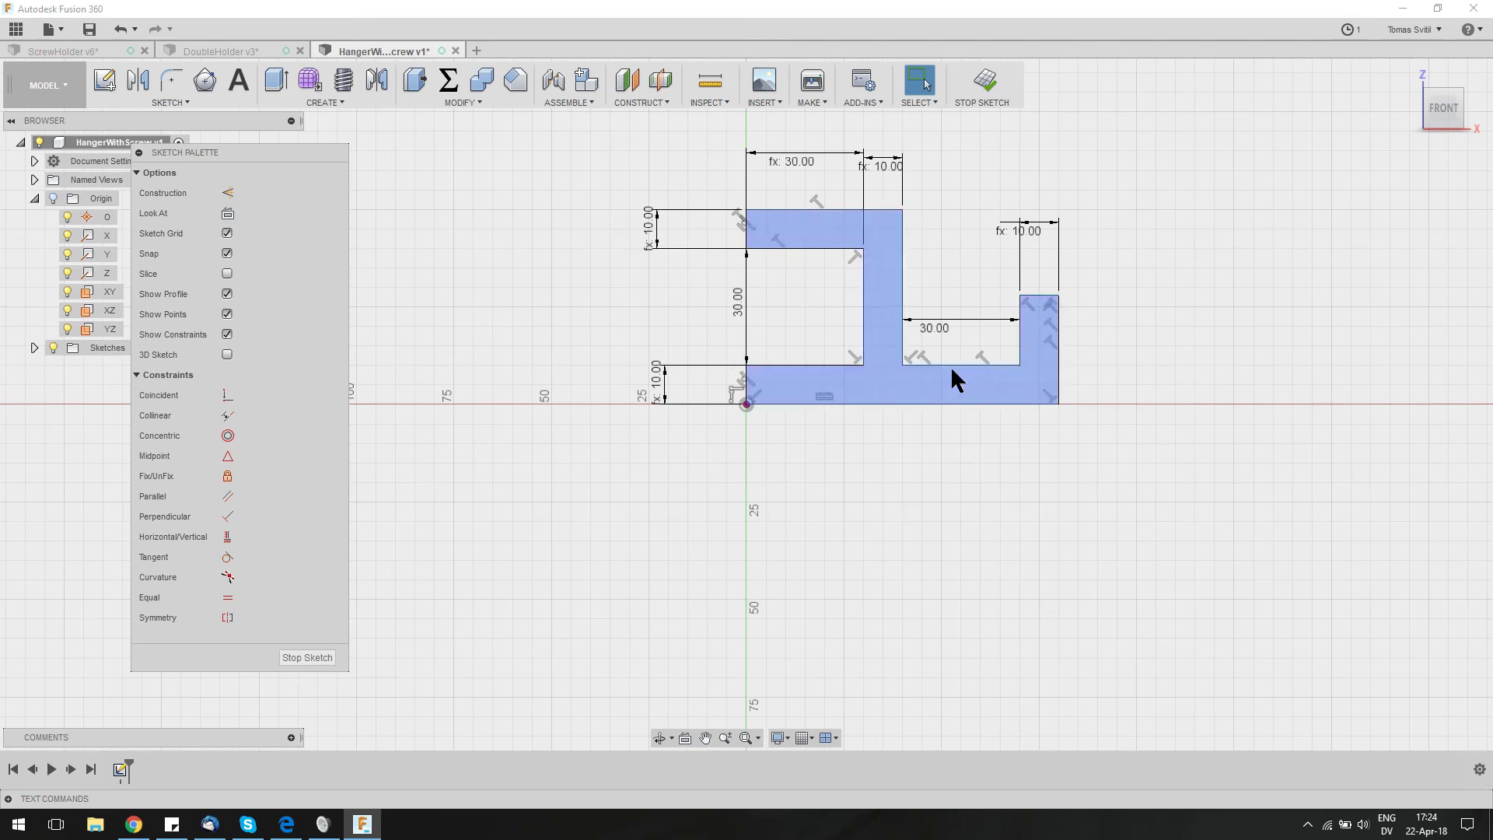
mouse_move(964, 365)
left_mouse_down()
mouse_move(956, 268)
mouse_move(950, 344)
left_mouse_up()
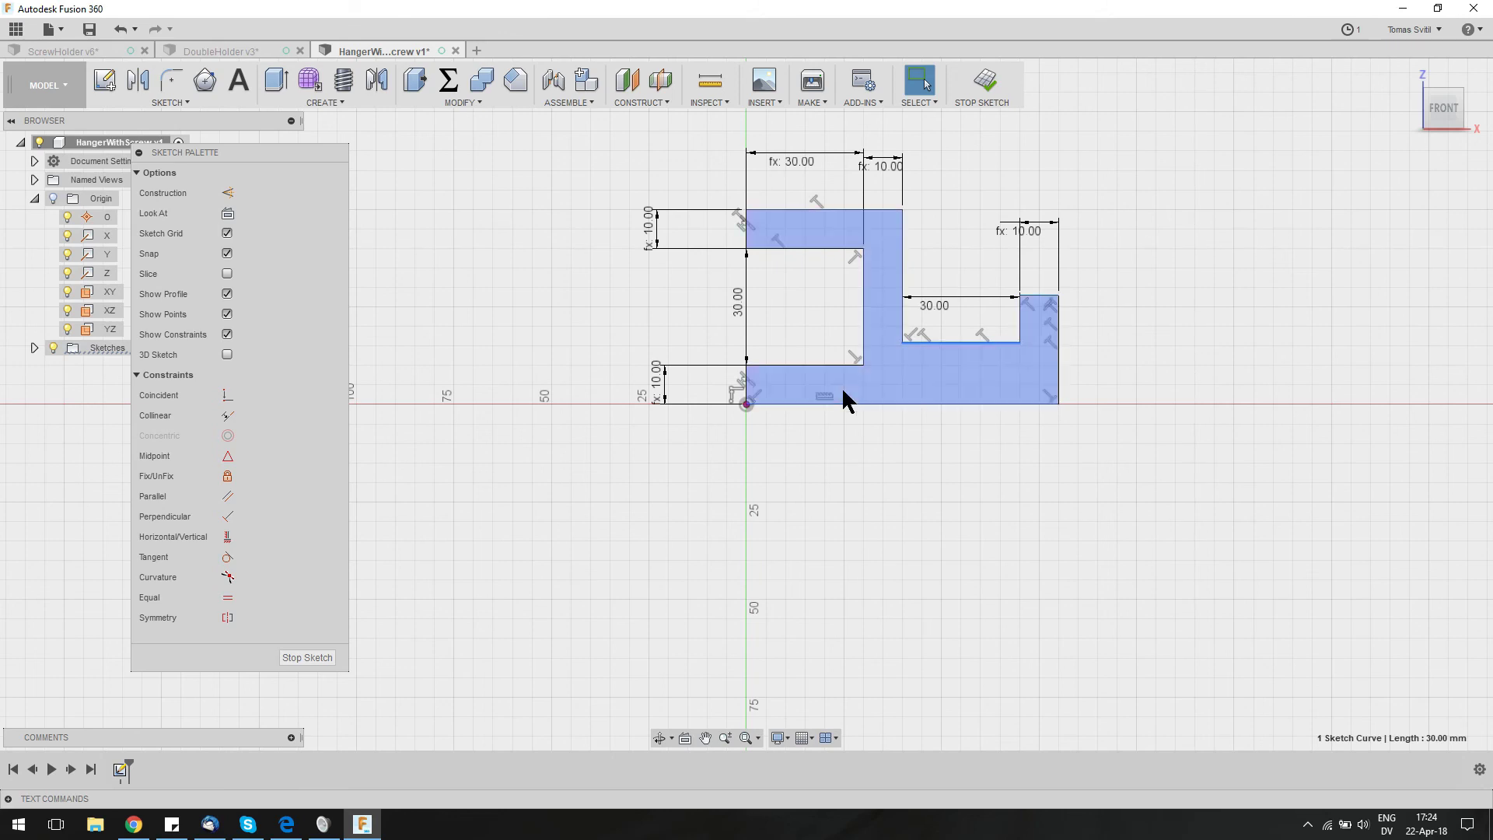
left_click(816, 364, "shift")
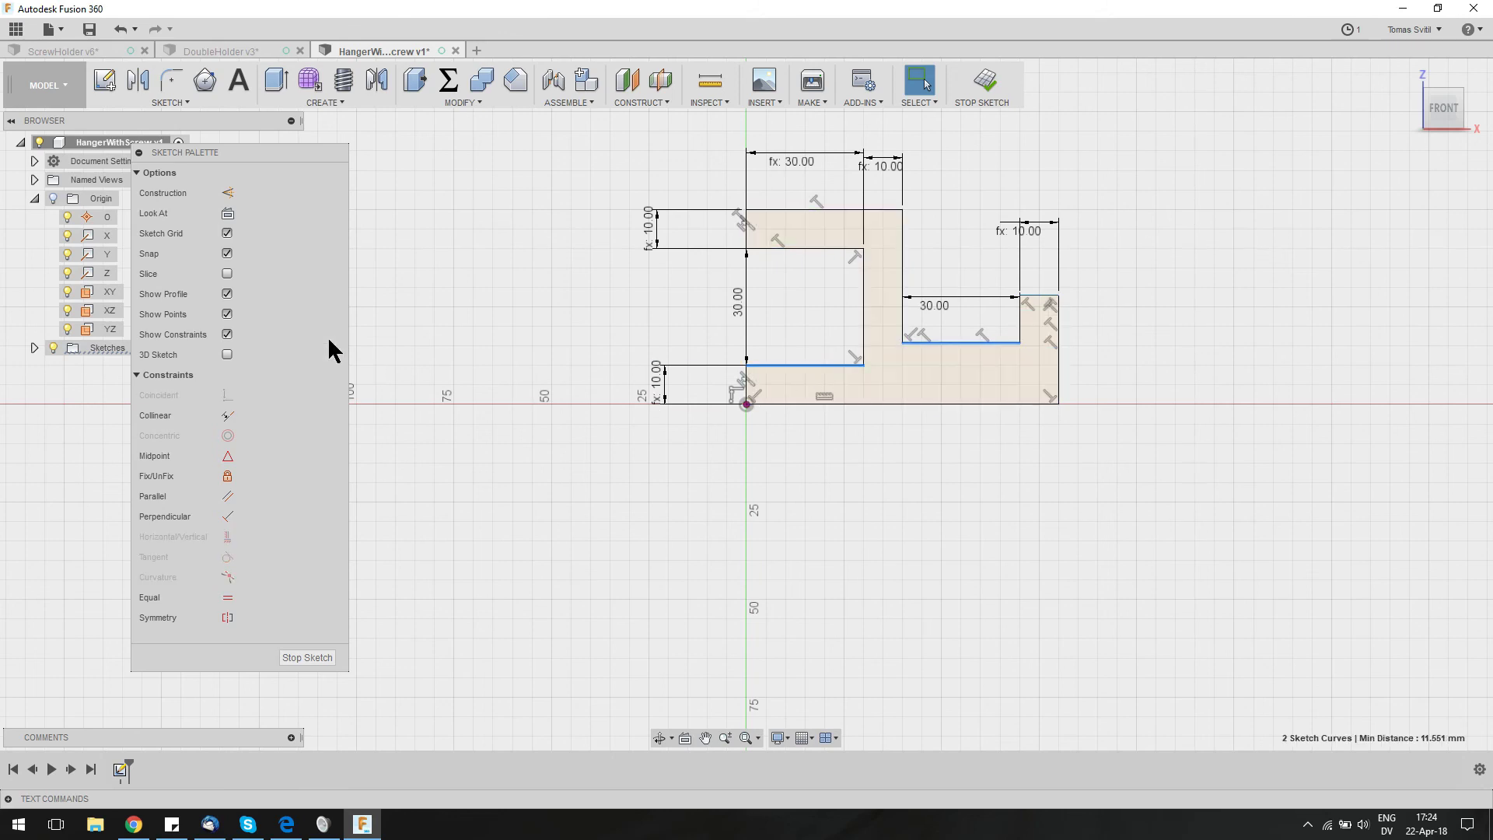
left_click(227, 415)
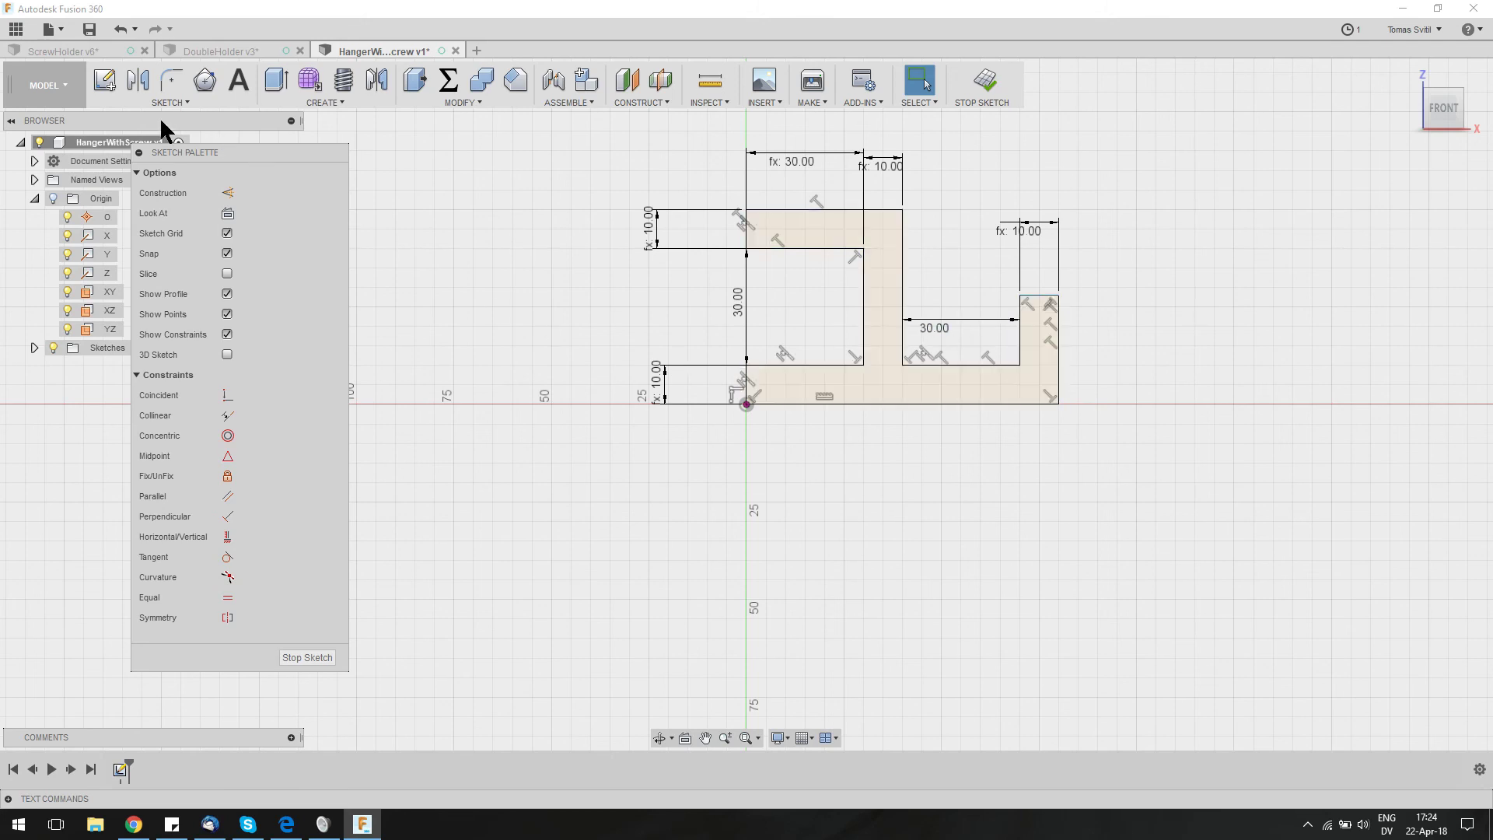
Check the ScrewHolder model for reference, then pull the right lip's top edge up
left_click(111, 47)
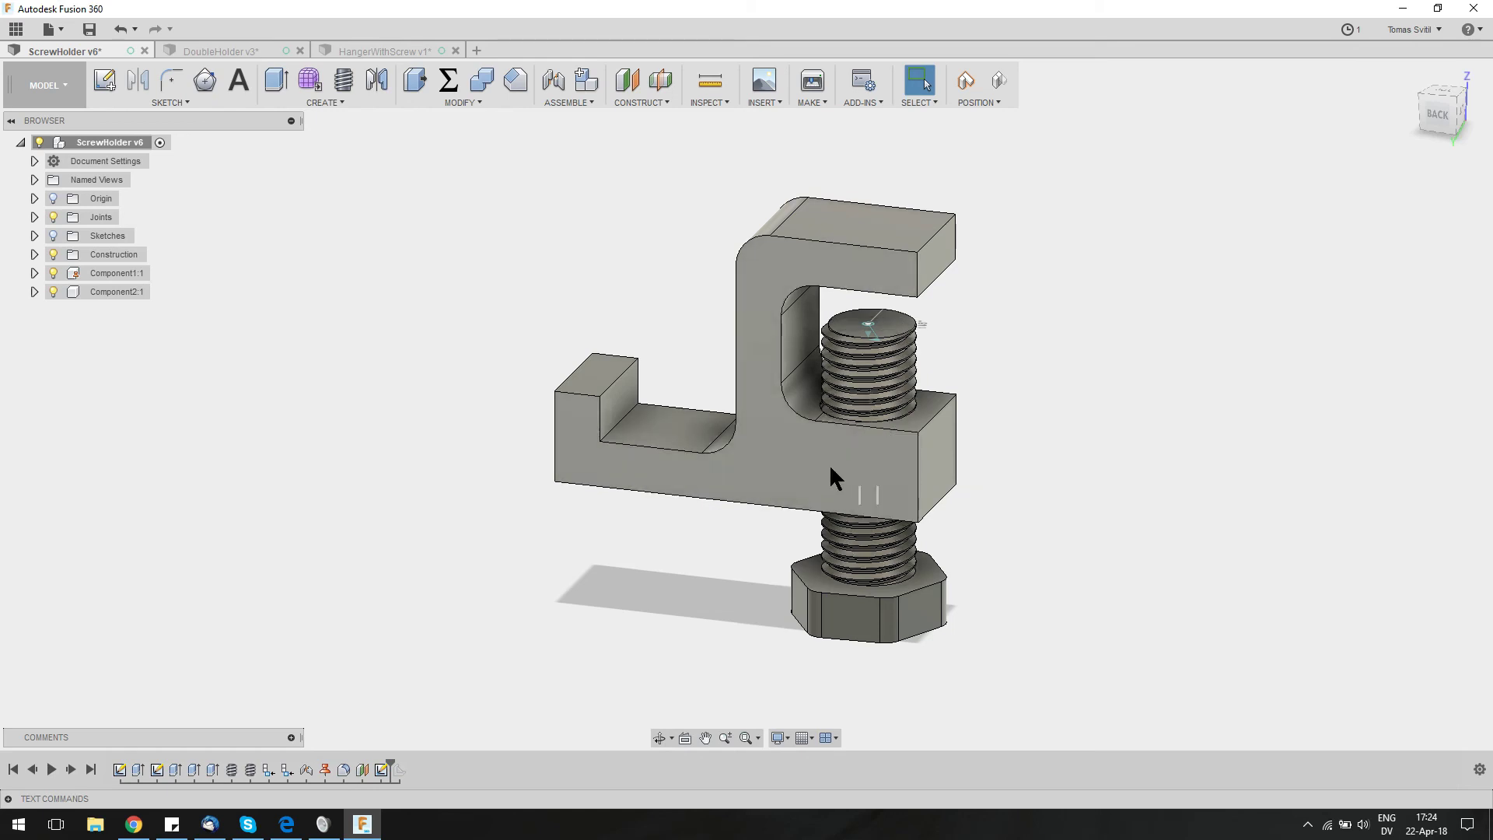
left_click(387, 47)
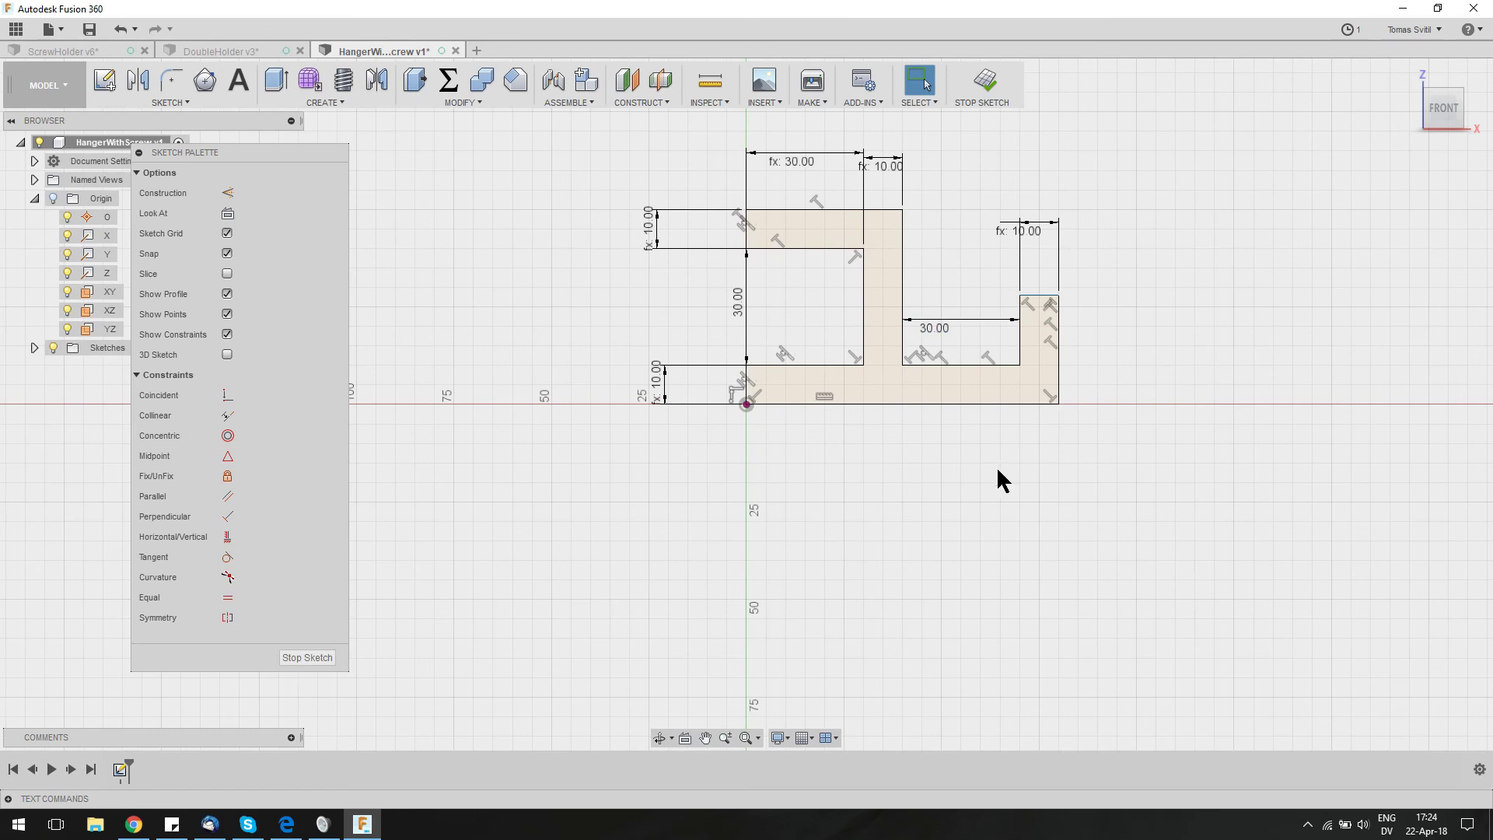
mouse_move(1038, 297)
left_mouse_down()
mouse_move(1052, 234)
mouse_move(1038, 311)
left_mouse_up()
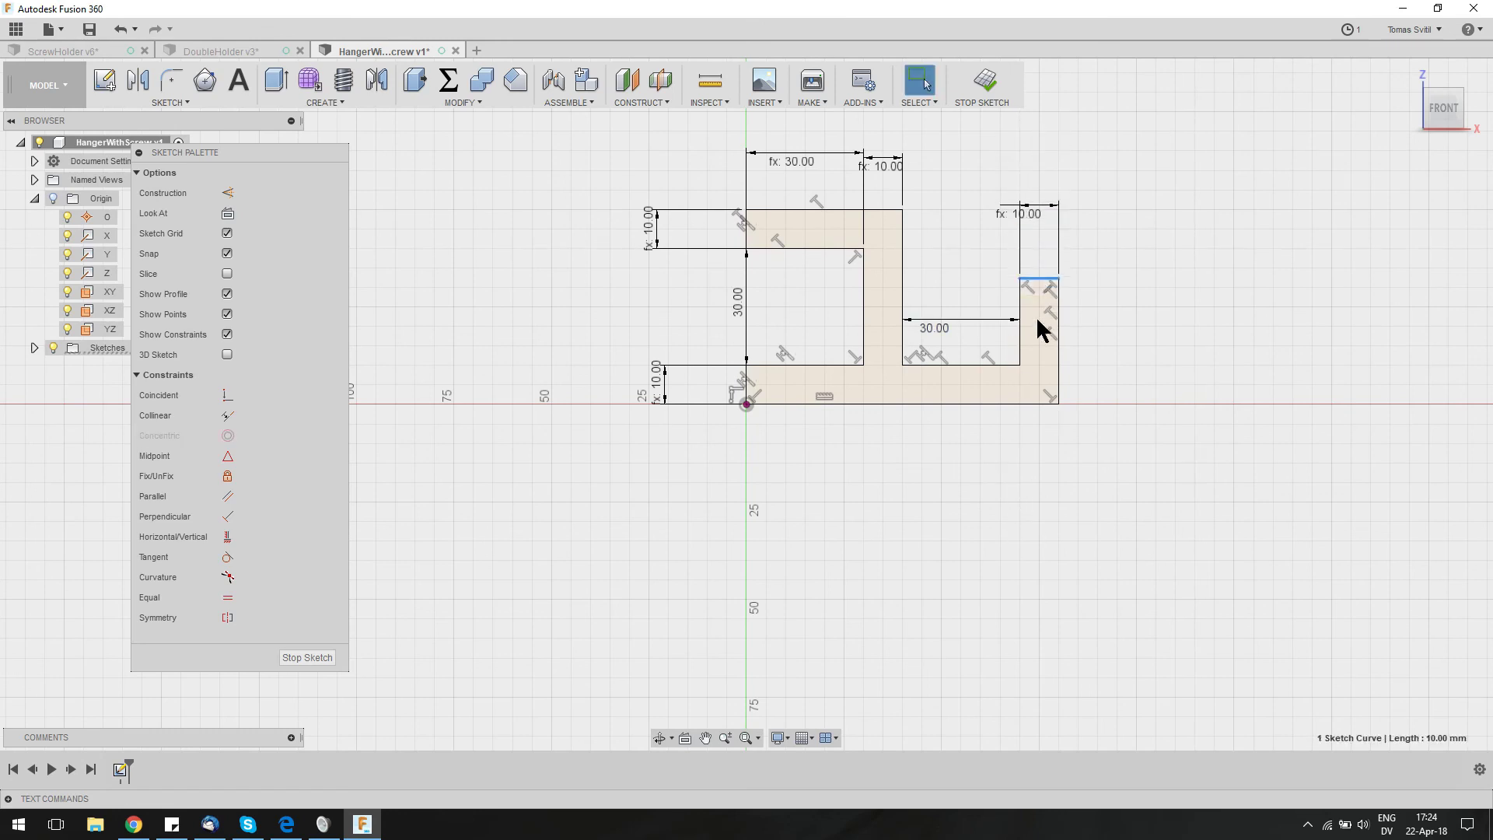
Dimension the right lip's inner edge to a 10 mm height
left_click(1111, 351)
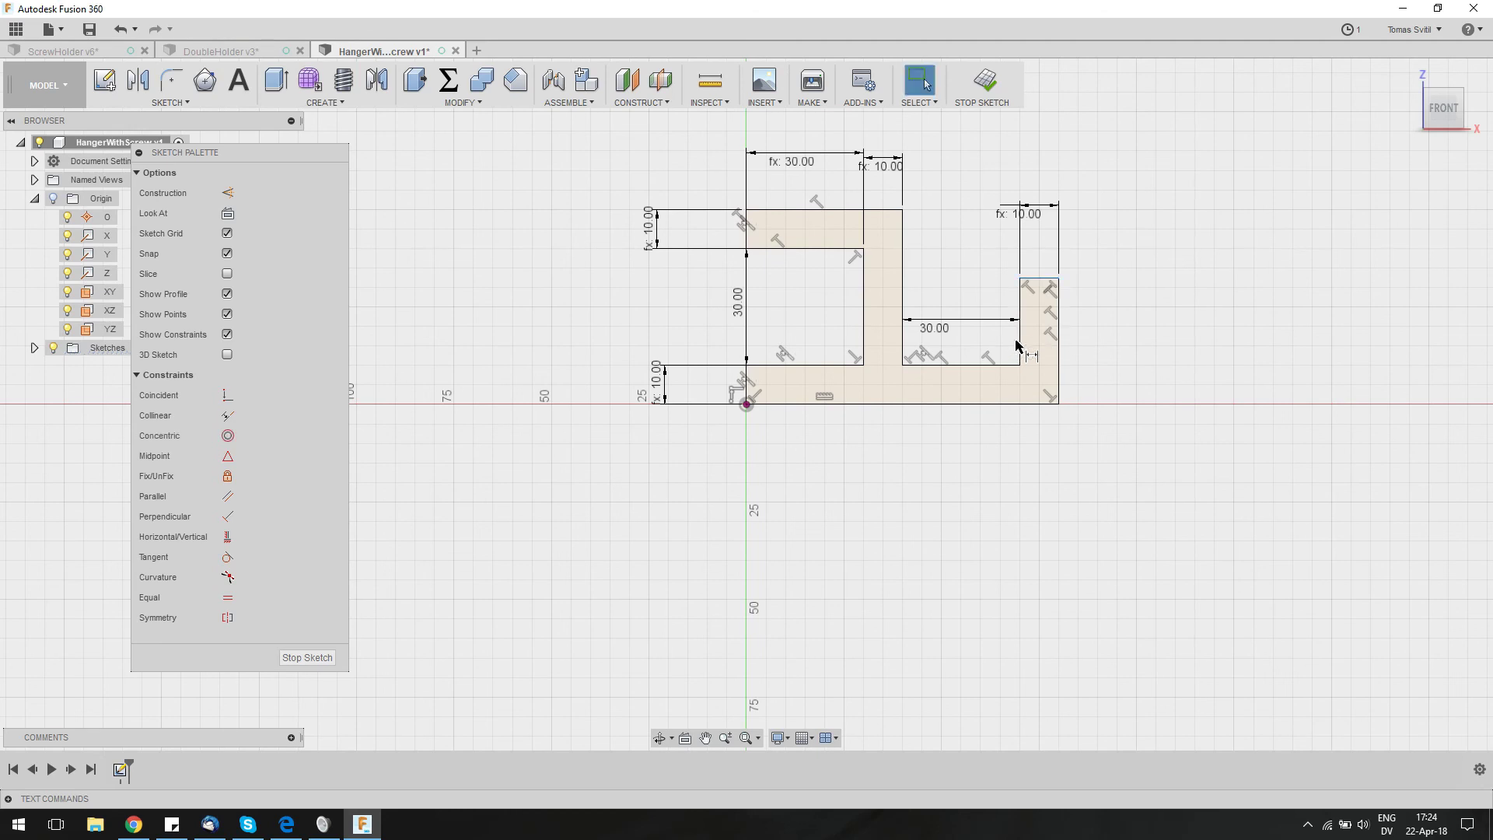
scroll(1010, 338, "up", 3)
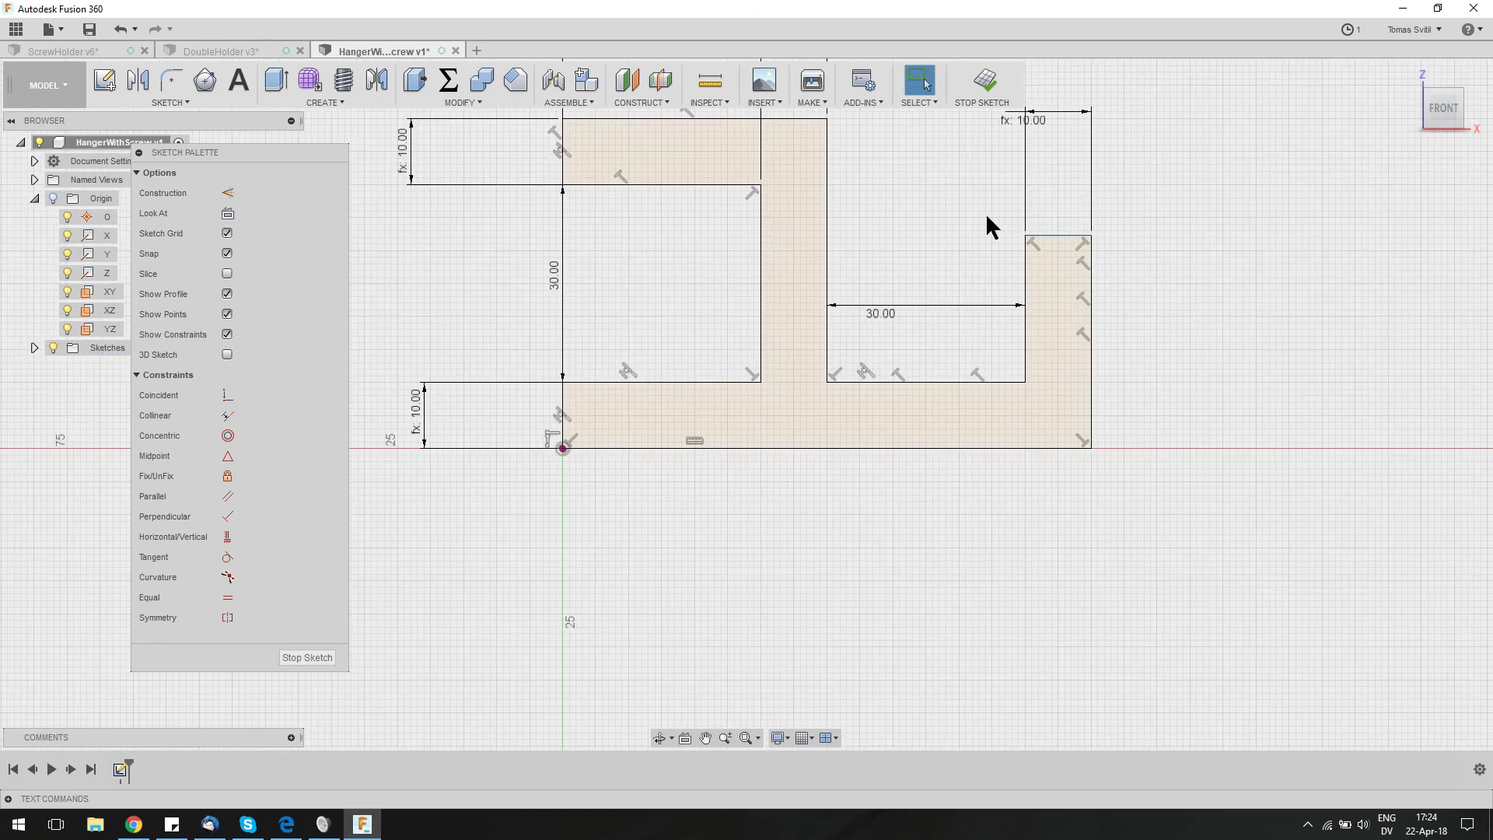
left_click(1025, 289)
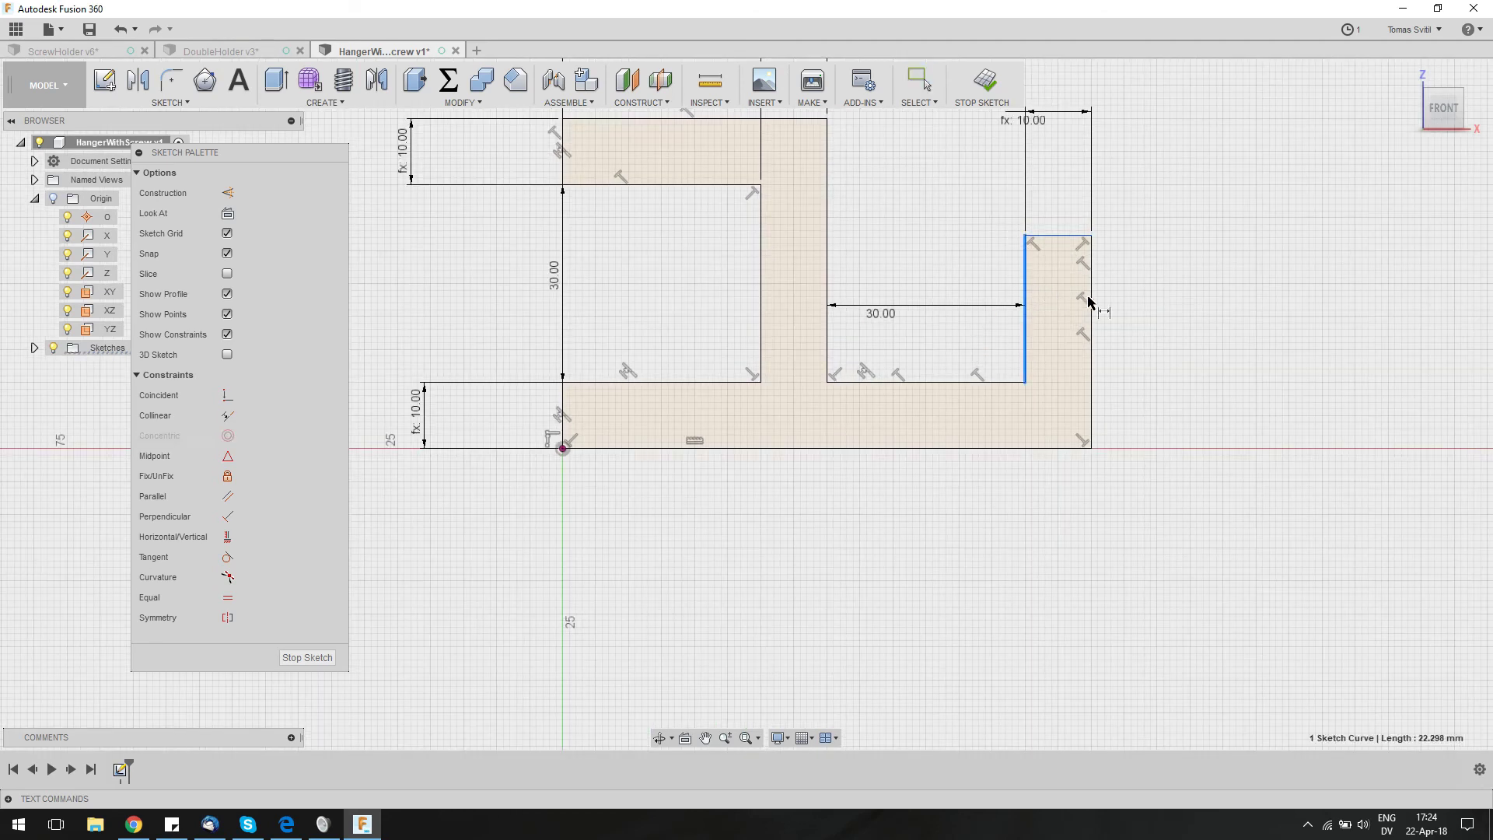
left_click(1164, 298)
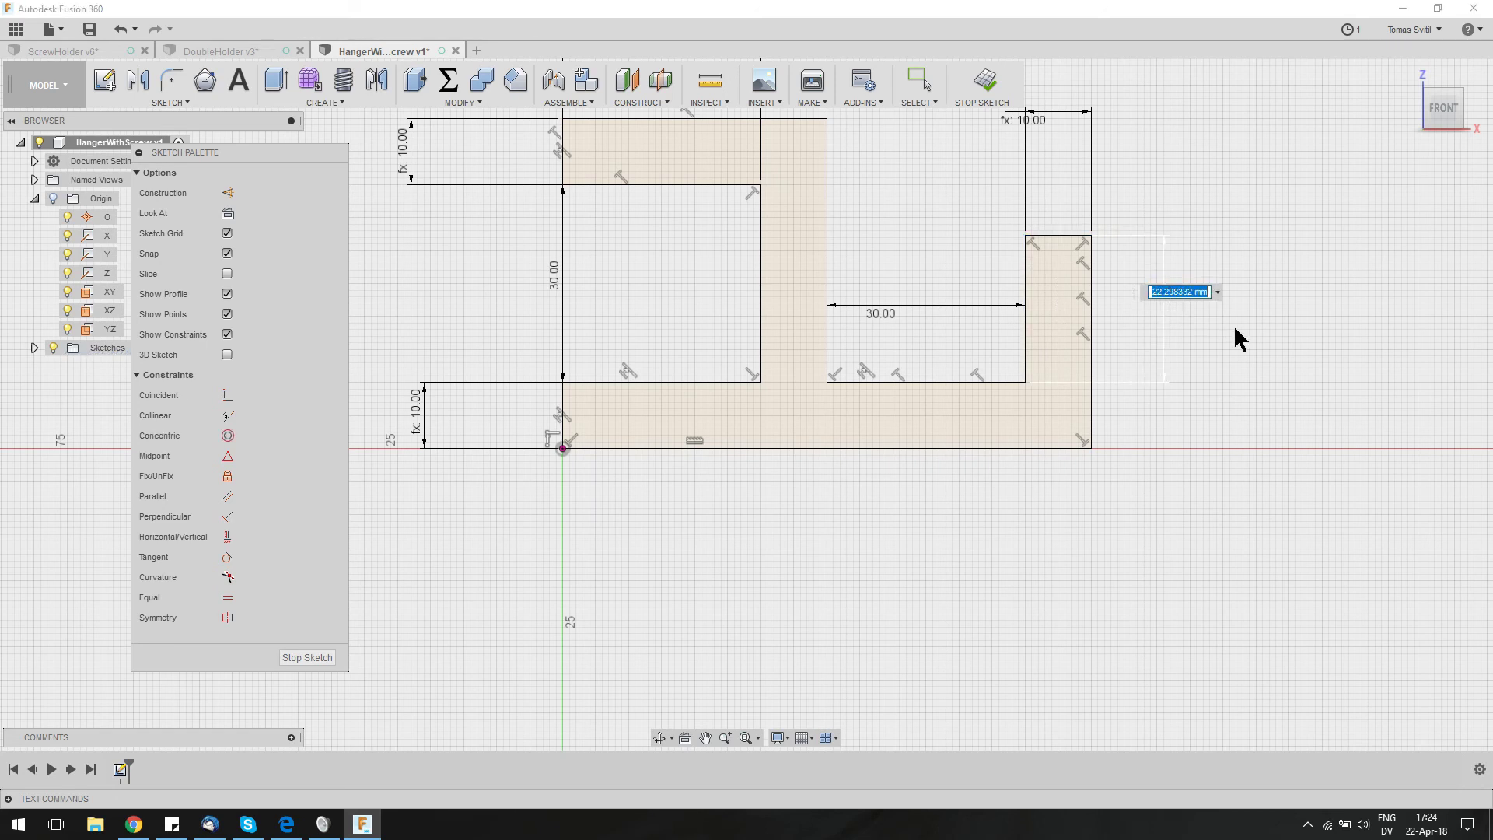
type("10")
key("Return")
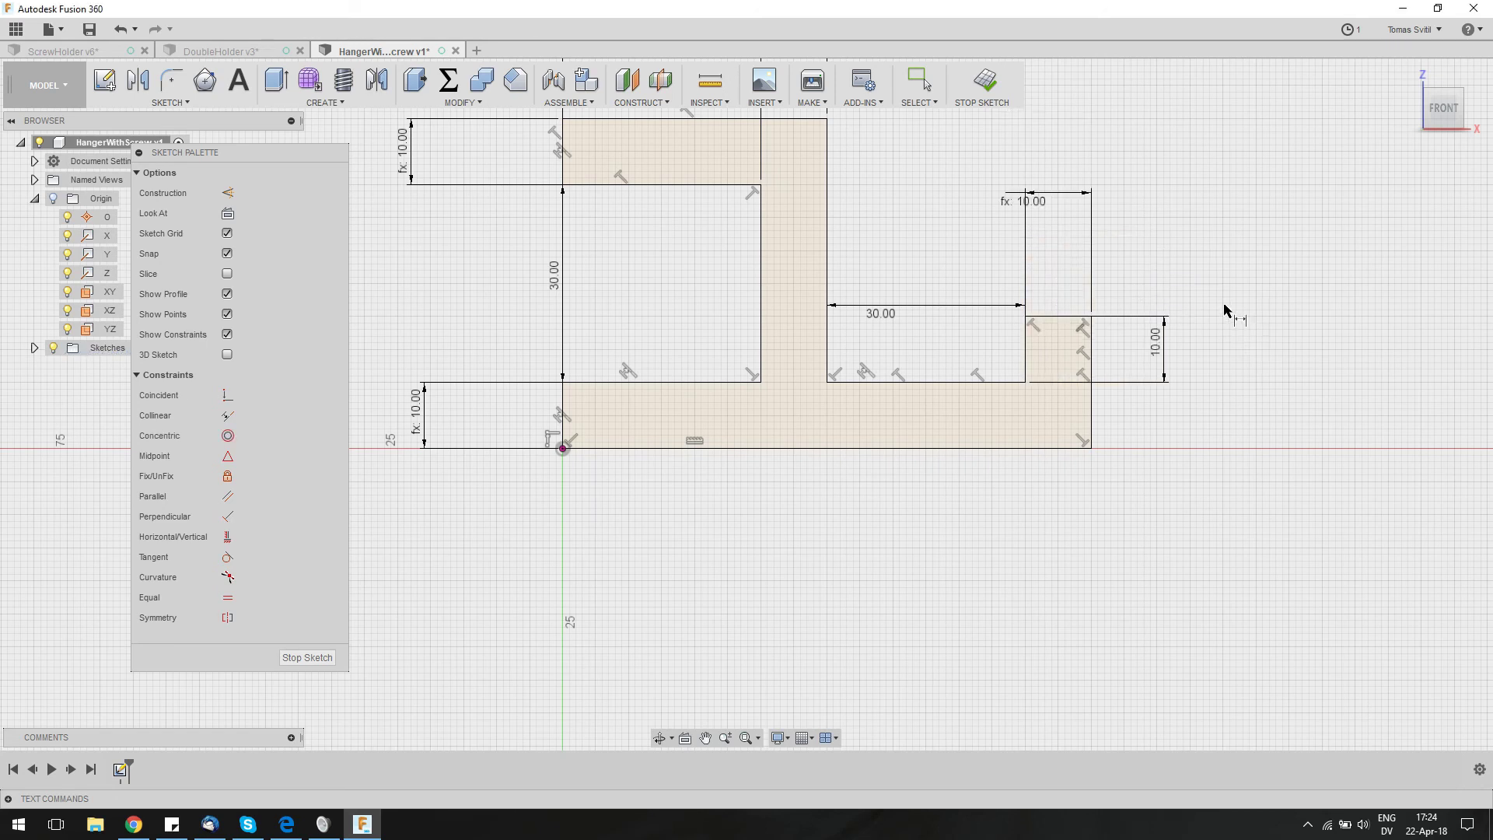
key("Escape")
scroll(1159, 408, "down", 3)
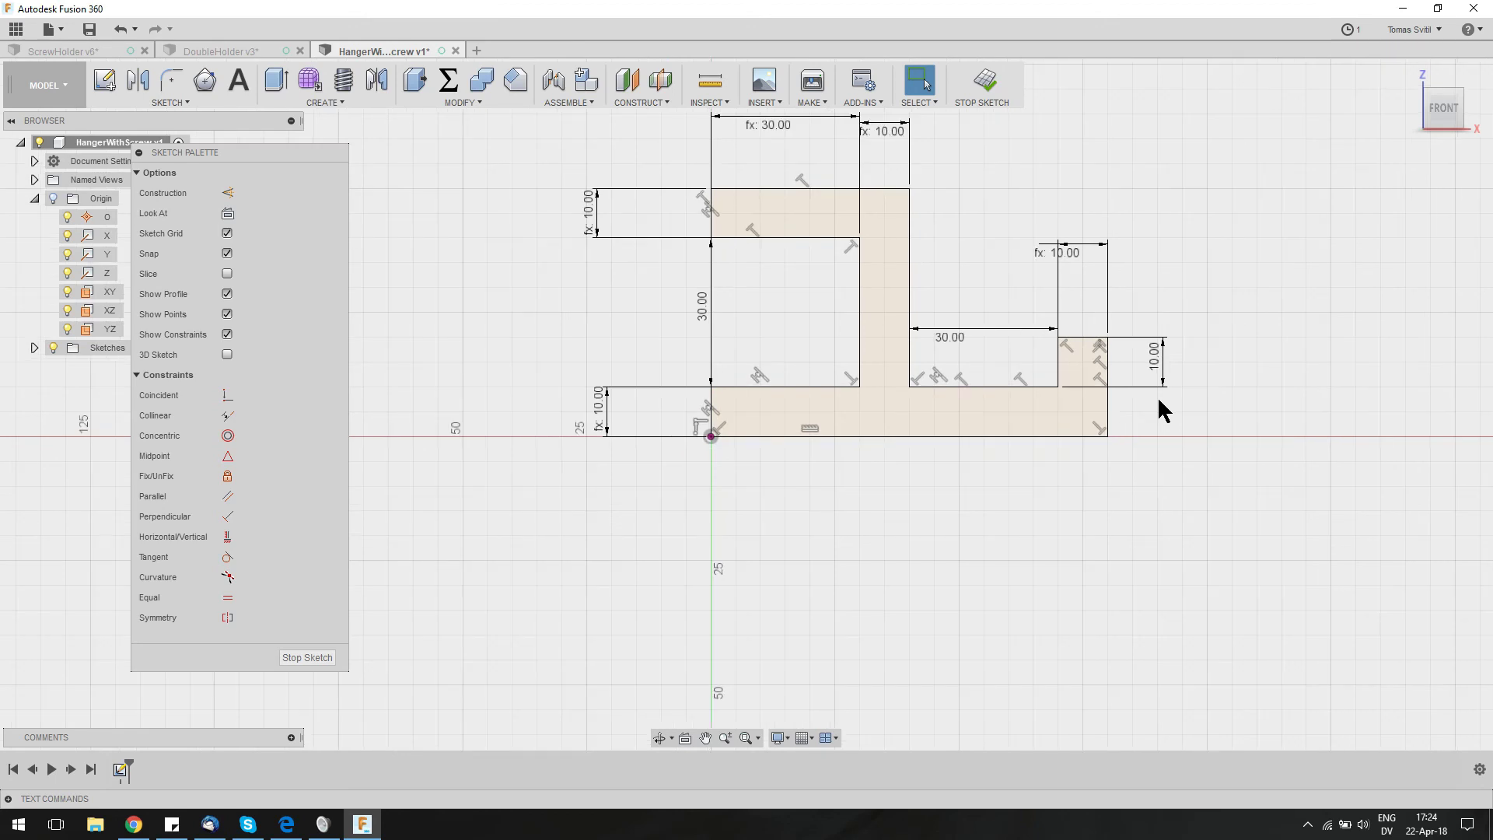
scroll(1158, 401, "down", 2)
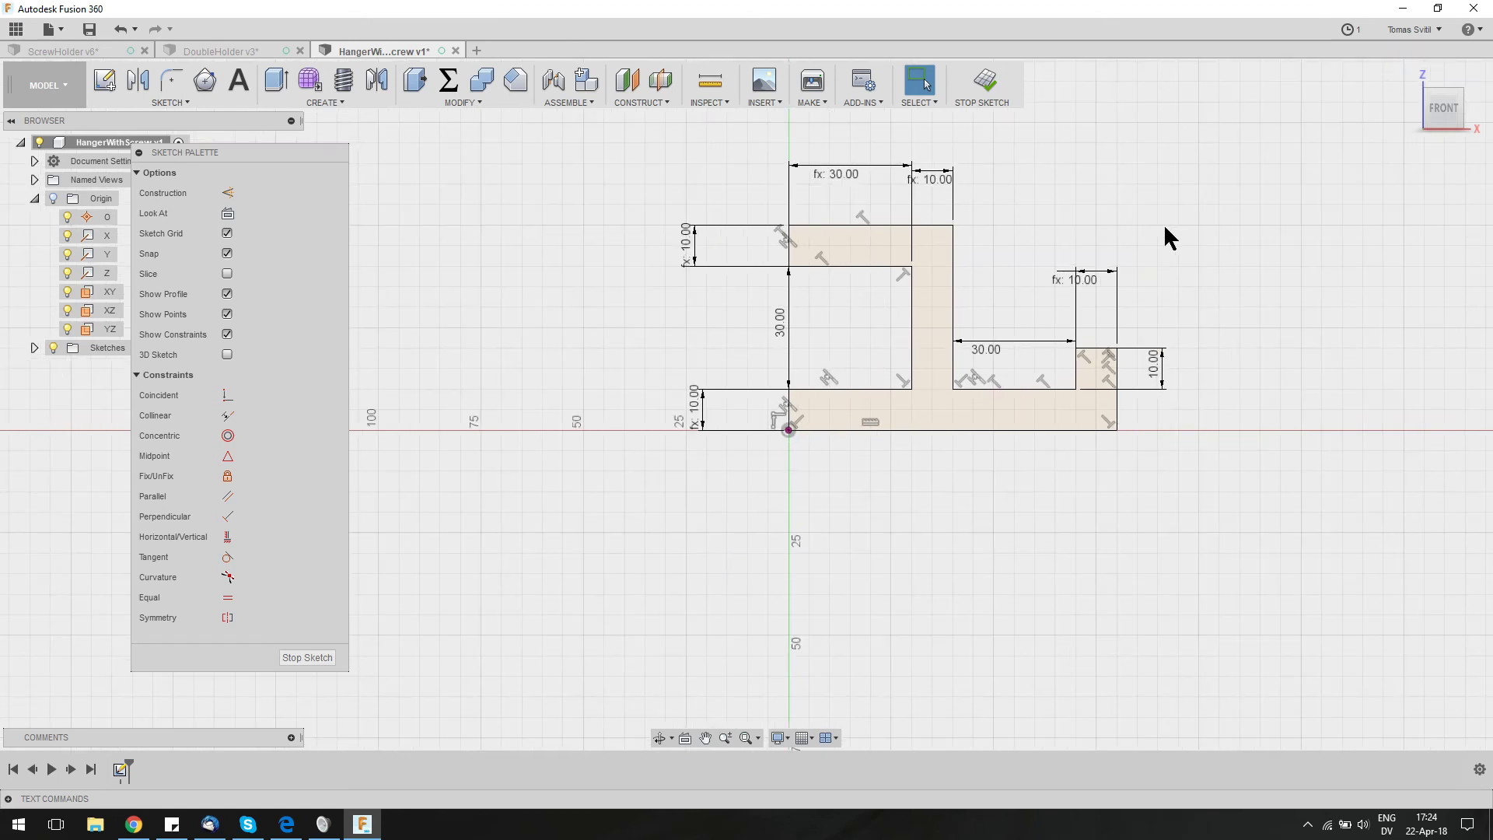
left_click(449, 92)
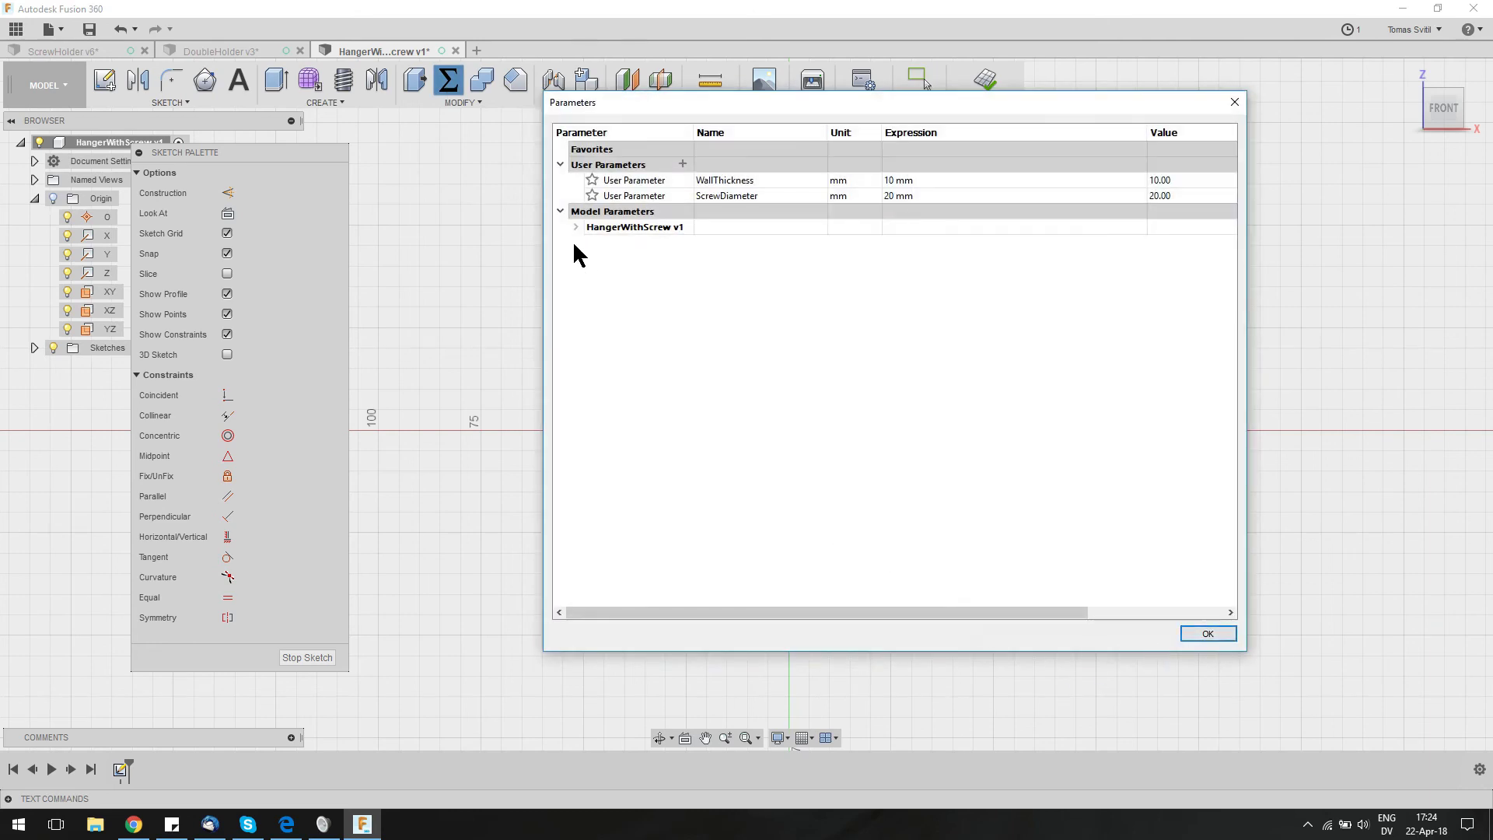
left_click(576, 226)
left_click(591, 242)
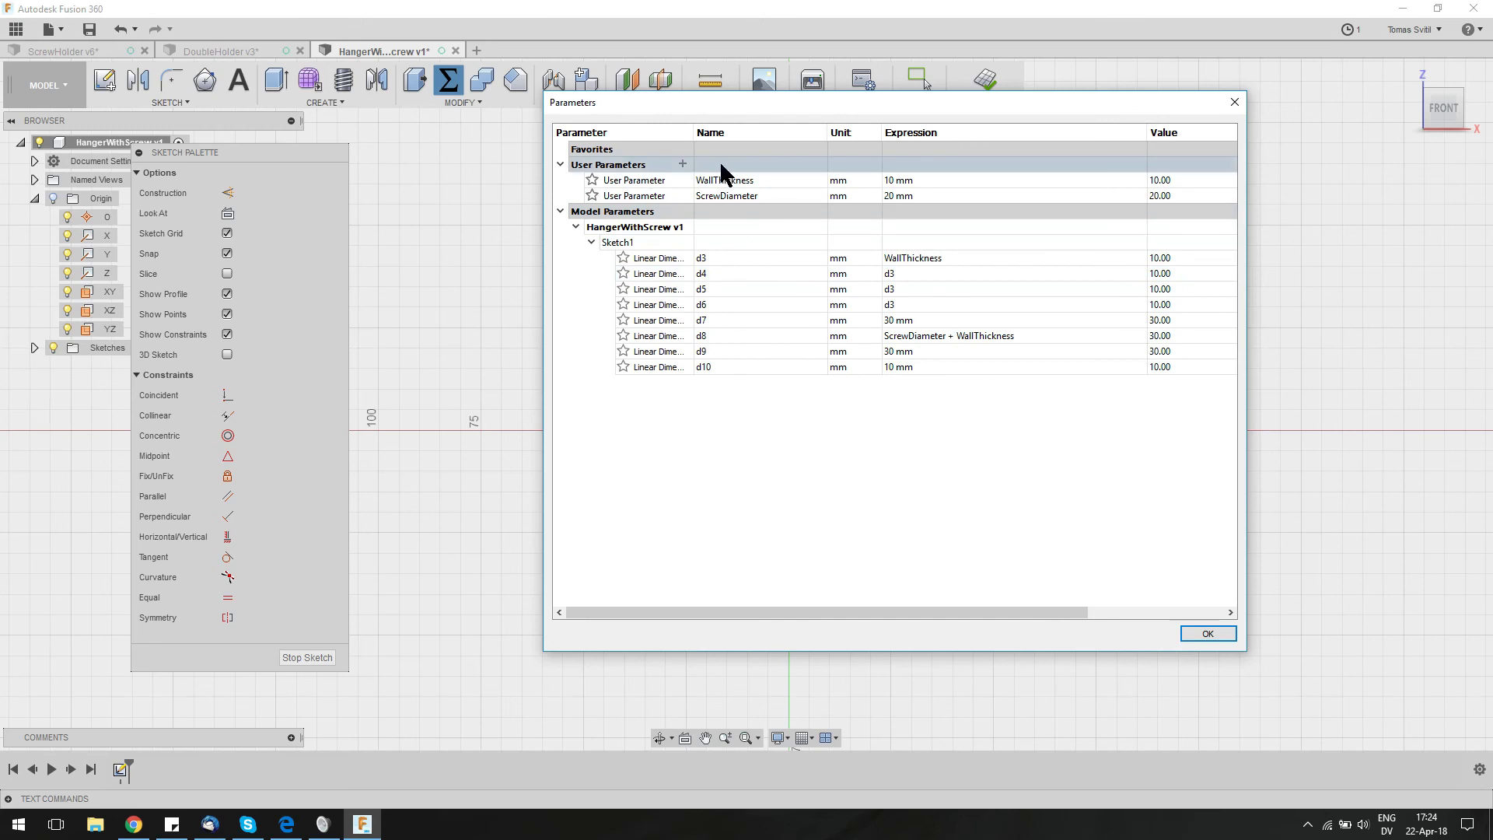
left_click(1207, 634)
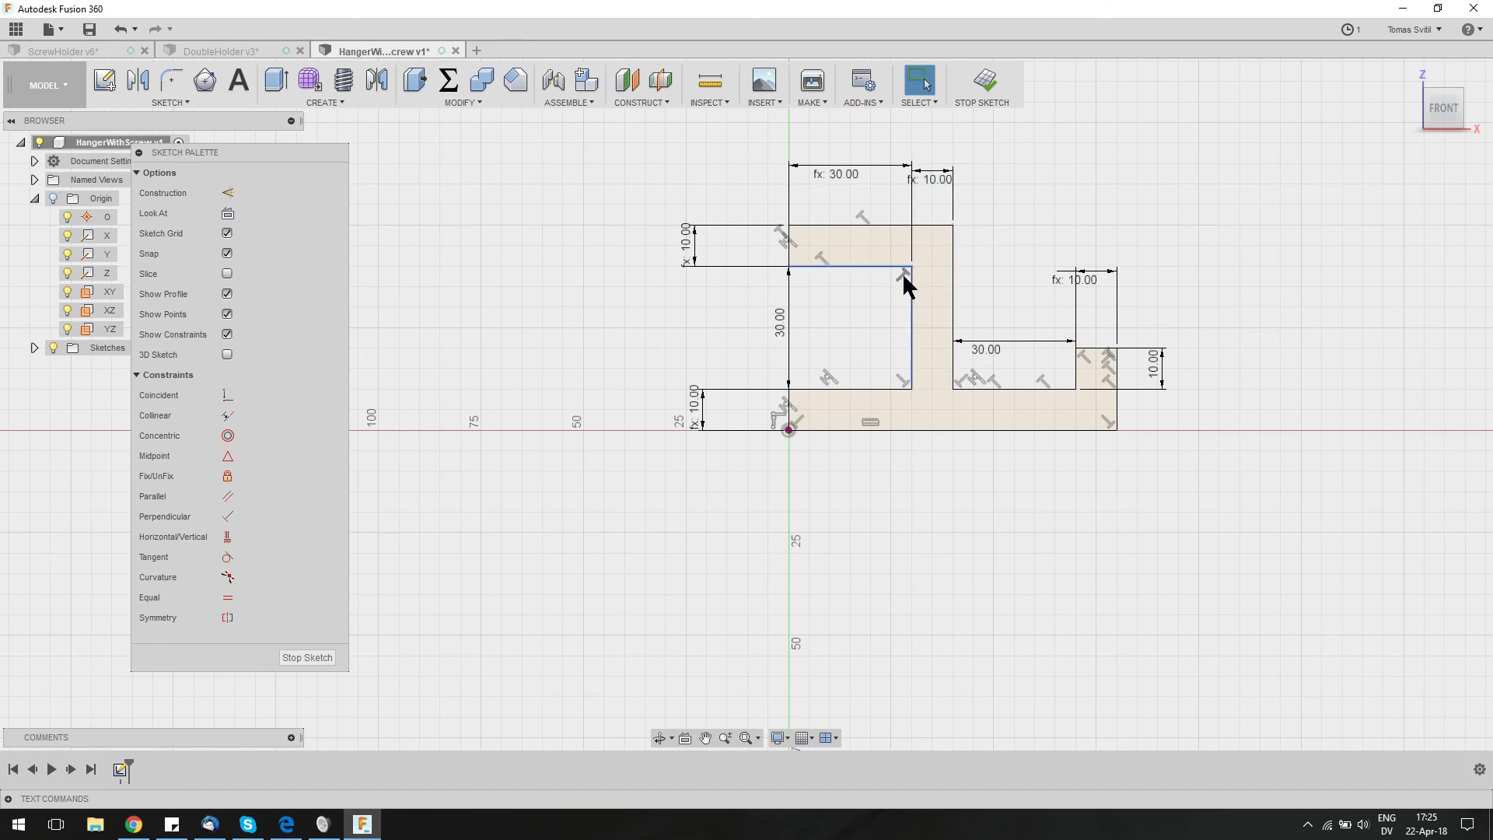
Finish the sketch and extrude the hanger profile by ScrewDiameter + WallThickness as a new body
left_click(984, 82)
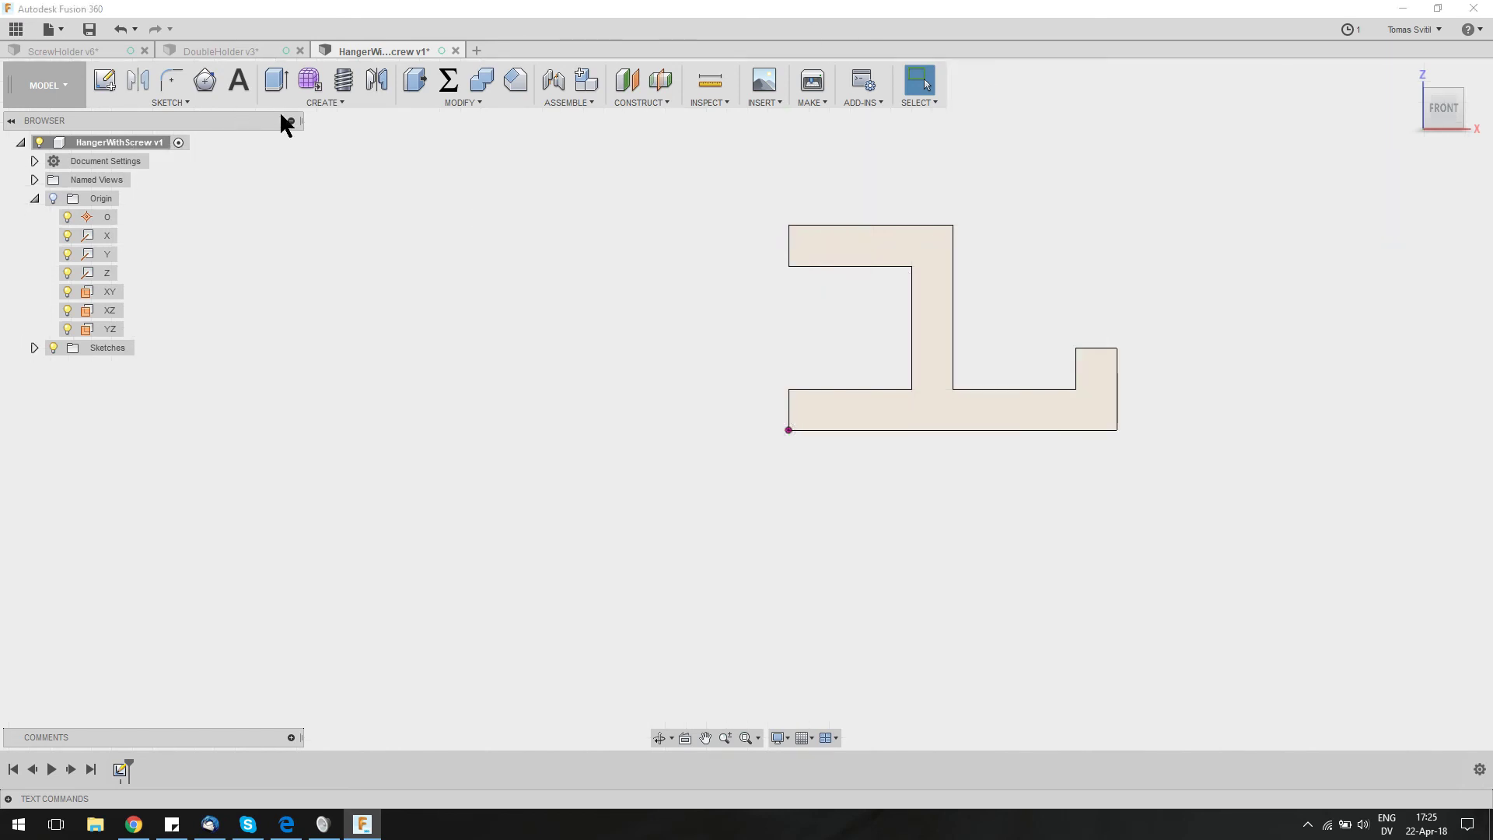
left_click(313, 104)
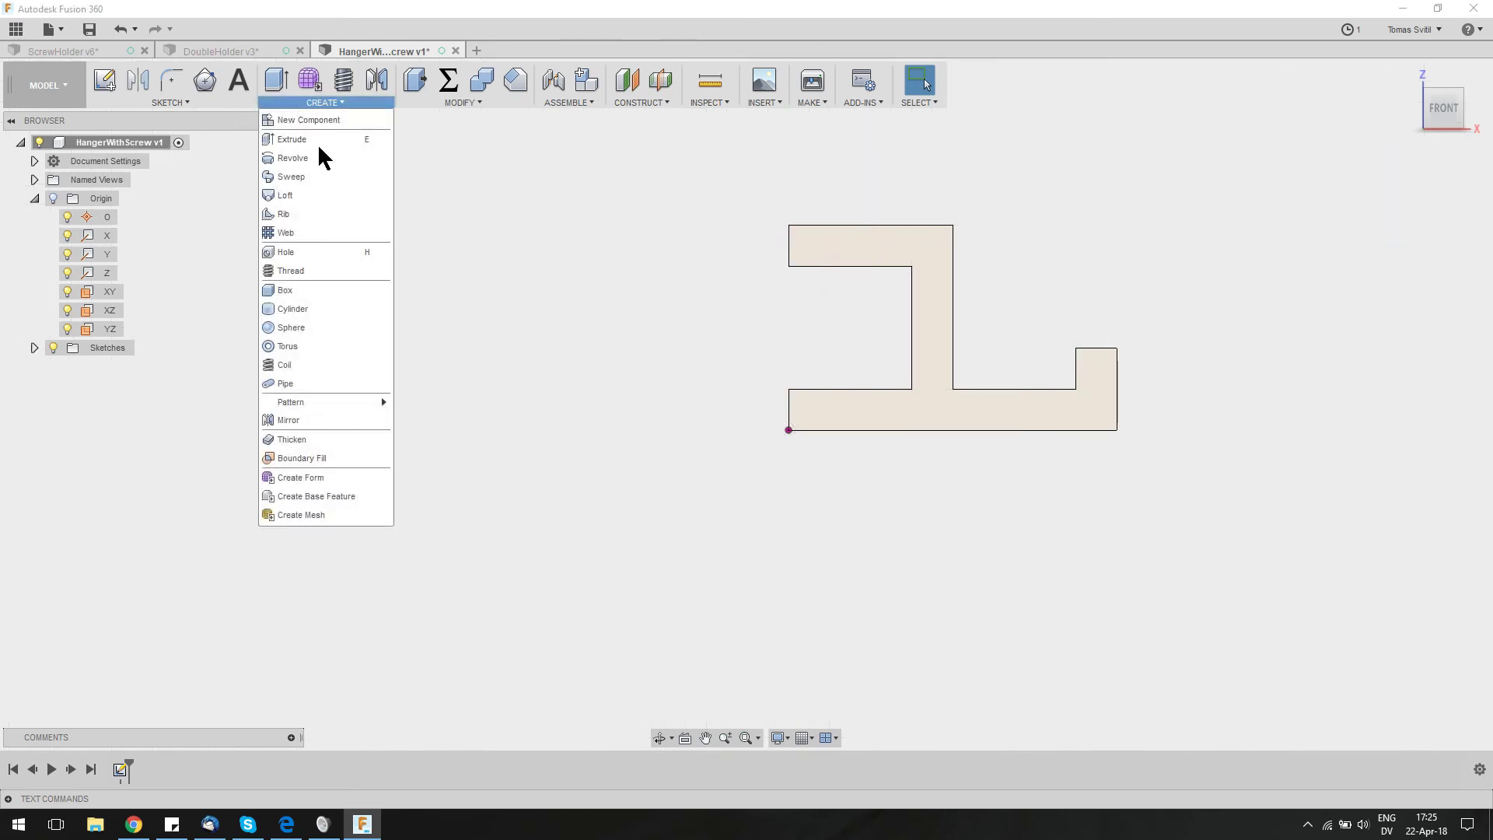
left_click(351, 138)
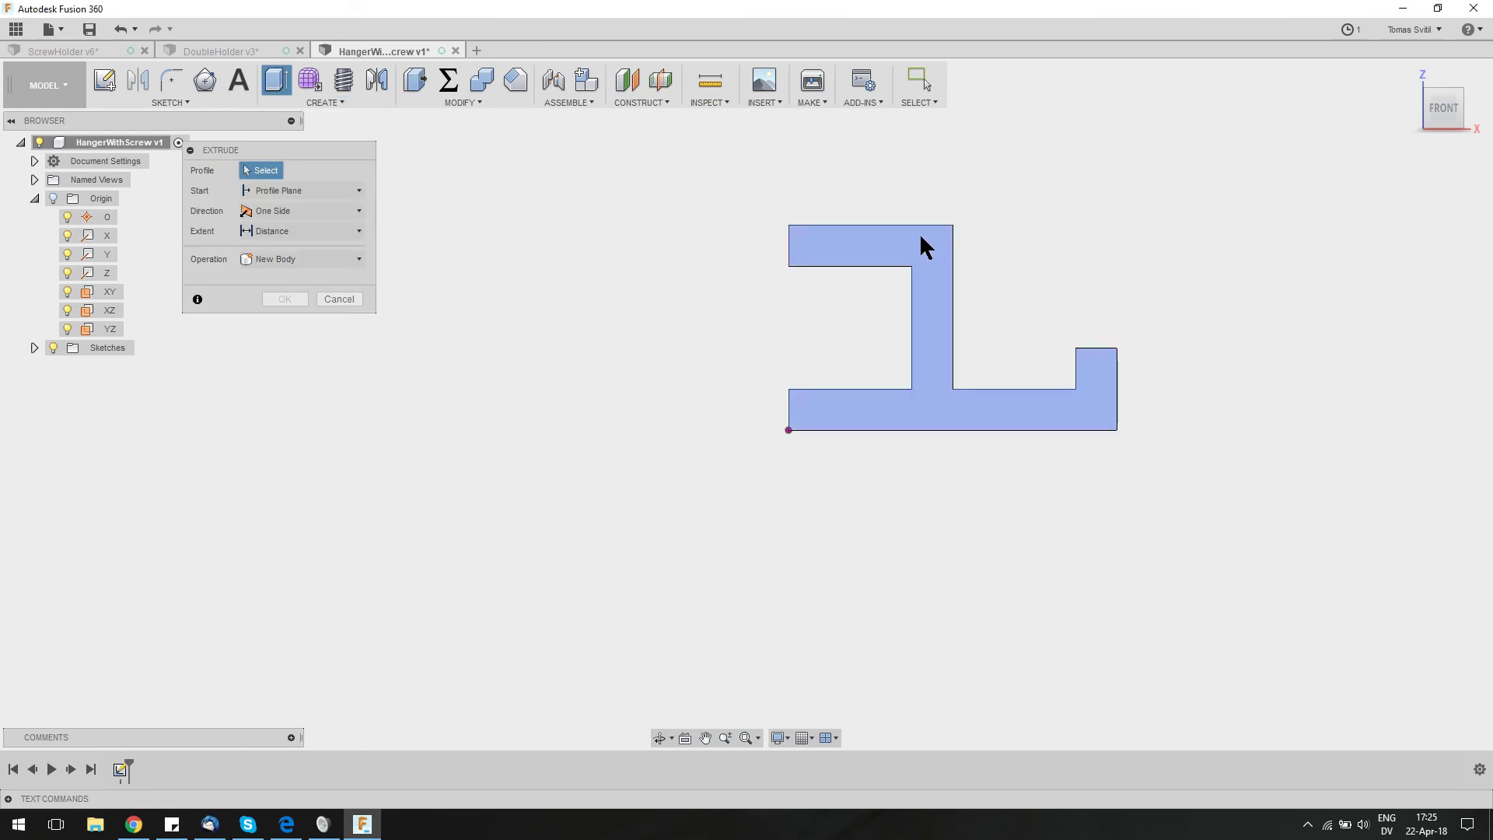
left_click(872, 246)
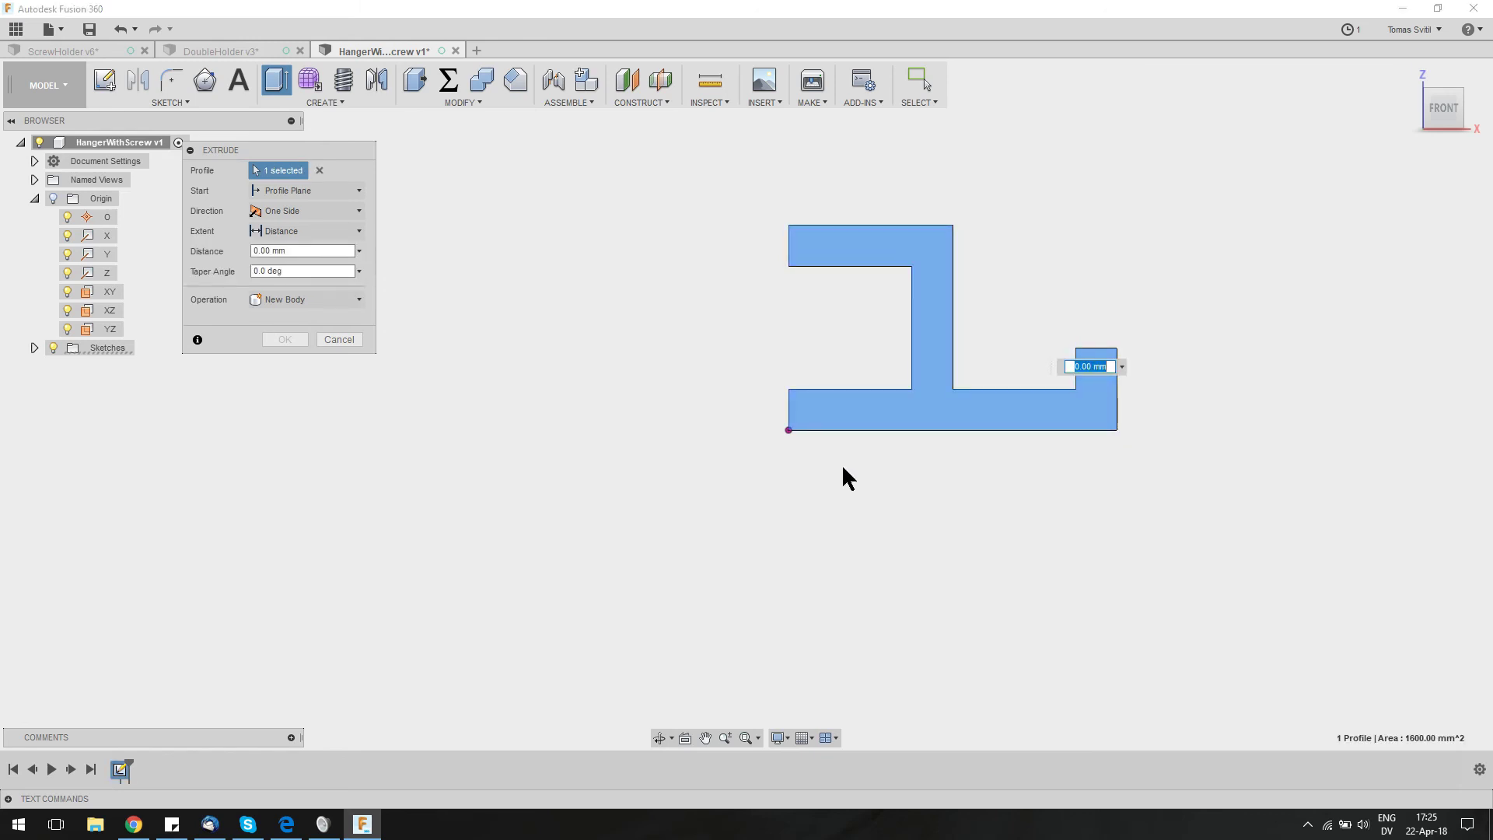
type("ScrewDiameter +")
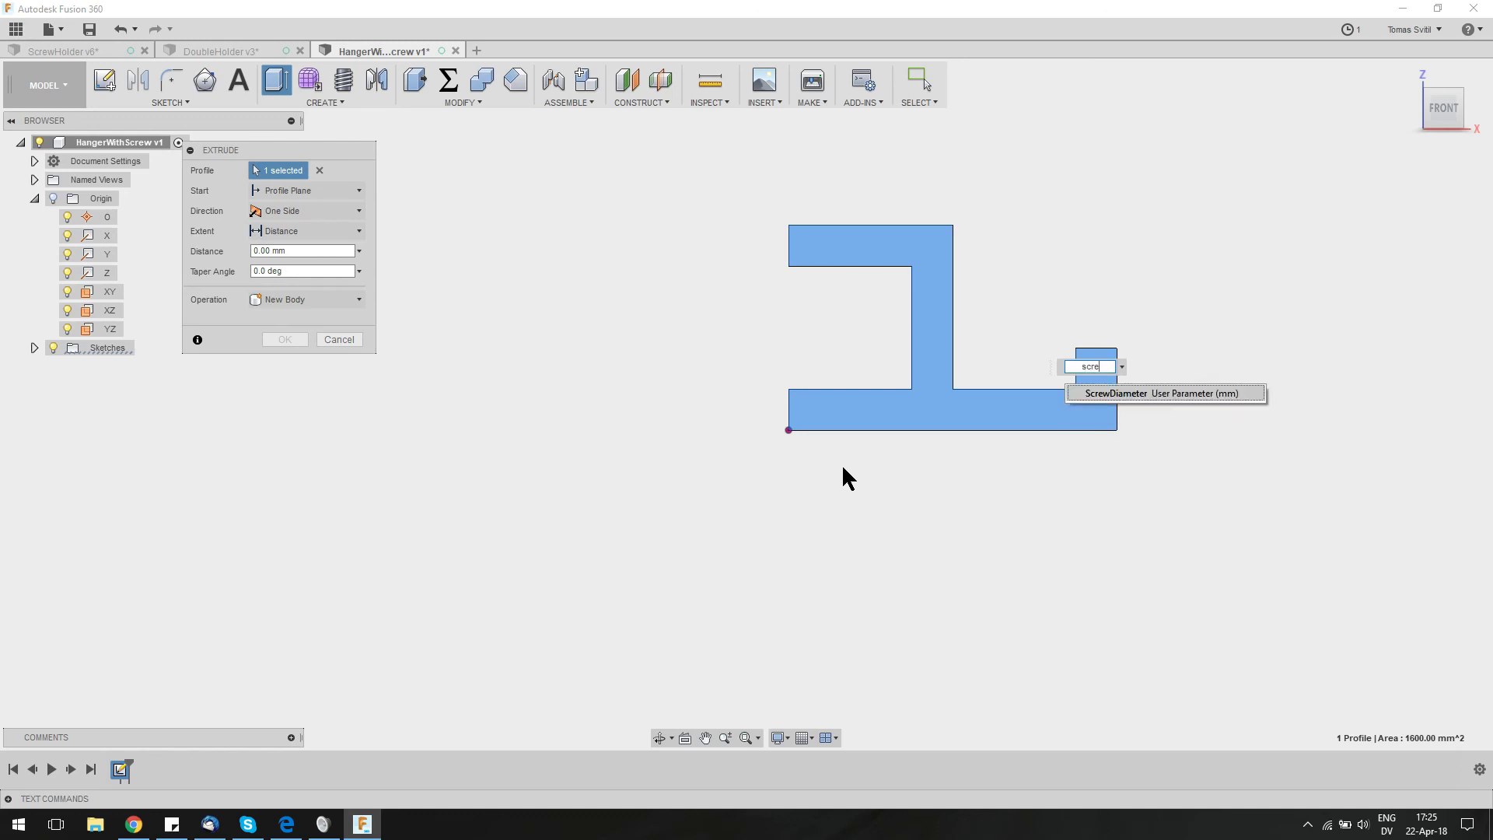
type(" WallThickness")
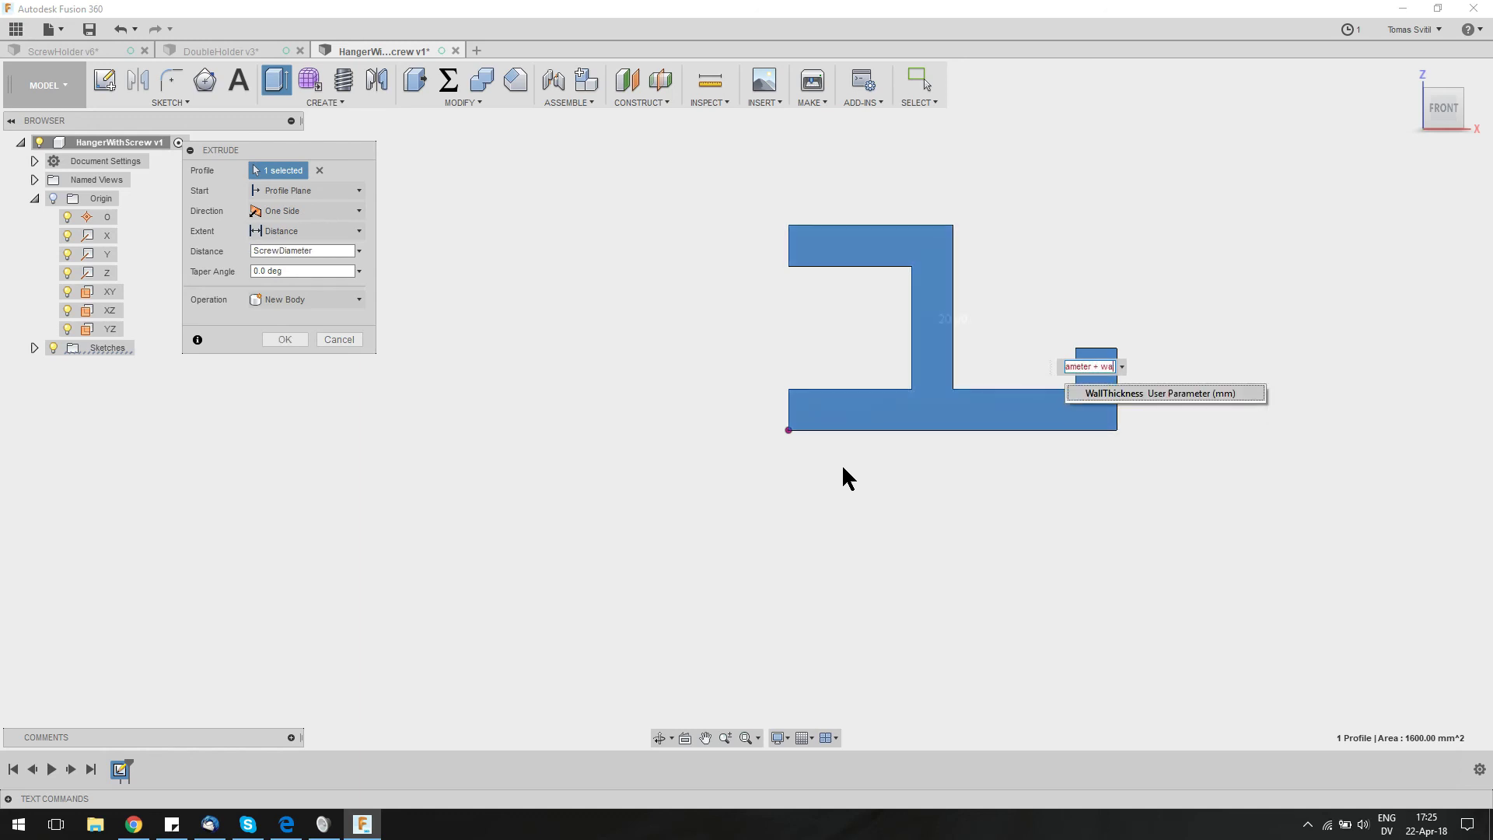
key("Return")
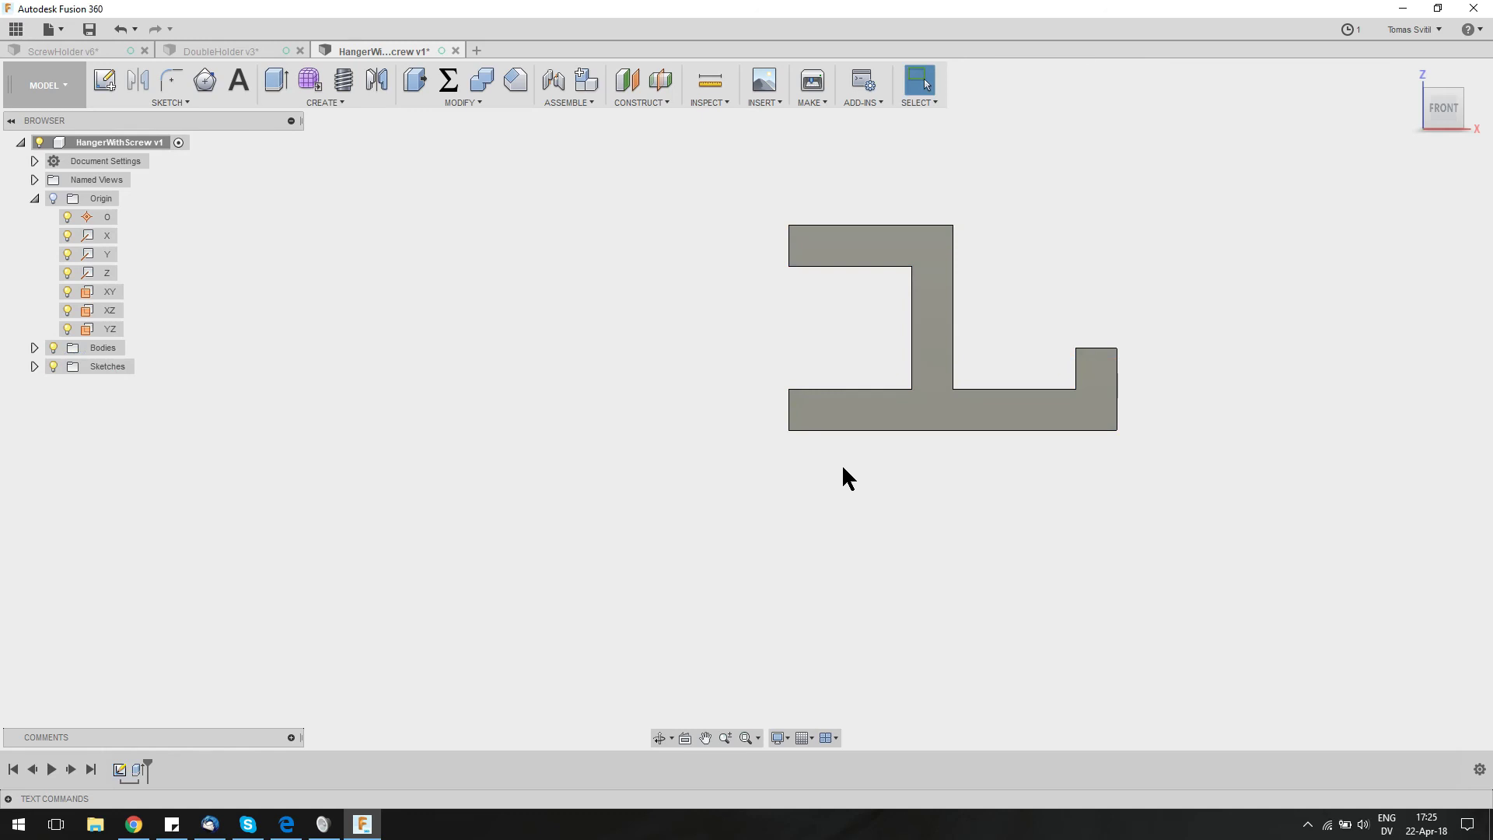
middle_click_drag(1050, 248, 1119, 117, "shift")
middle_click_drag(975, 526, 1052, 493, "shift")
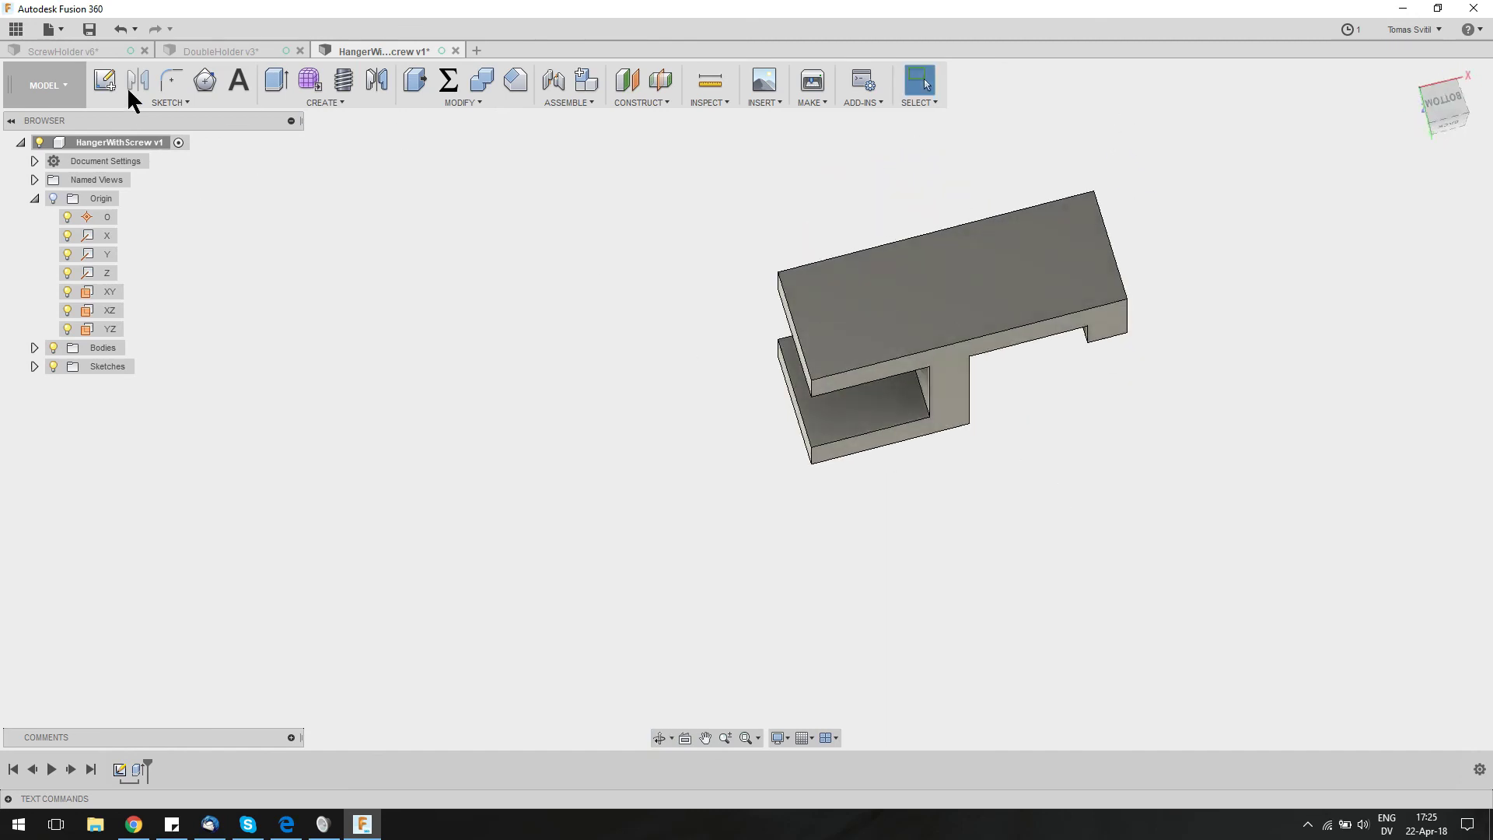
Start a new sketch on the hanger's flat face
left_click(175, 77)
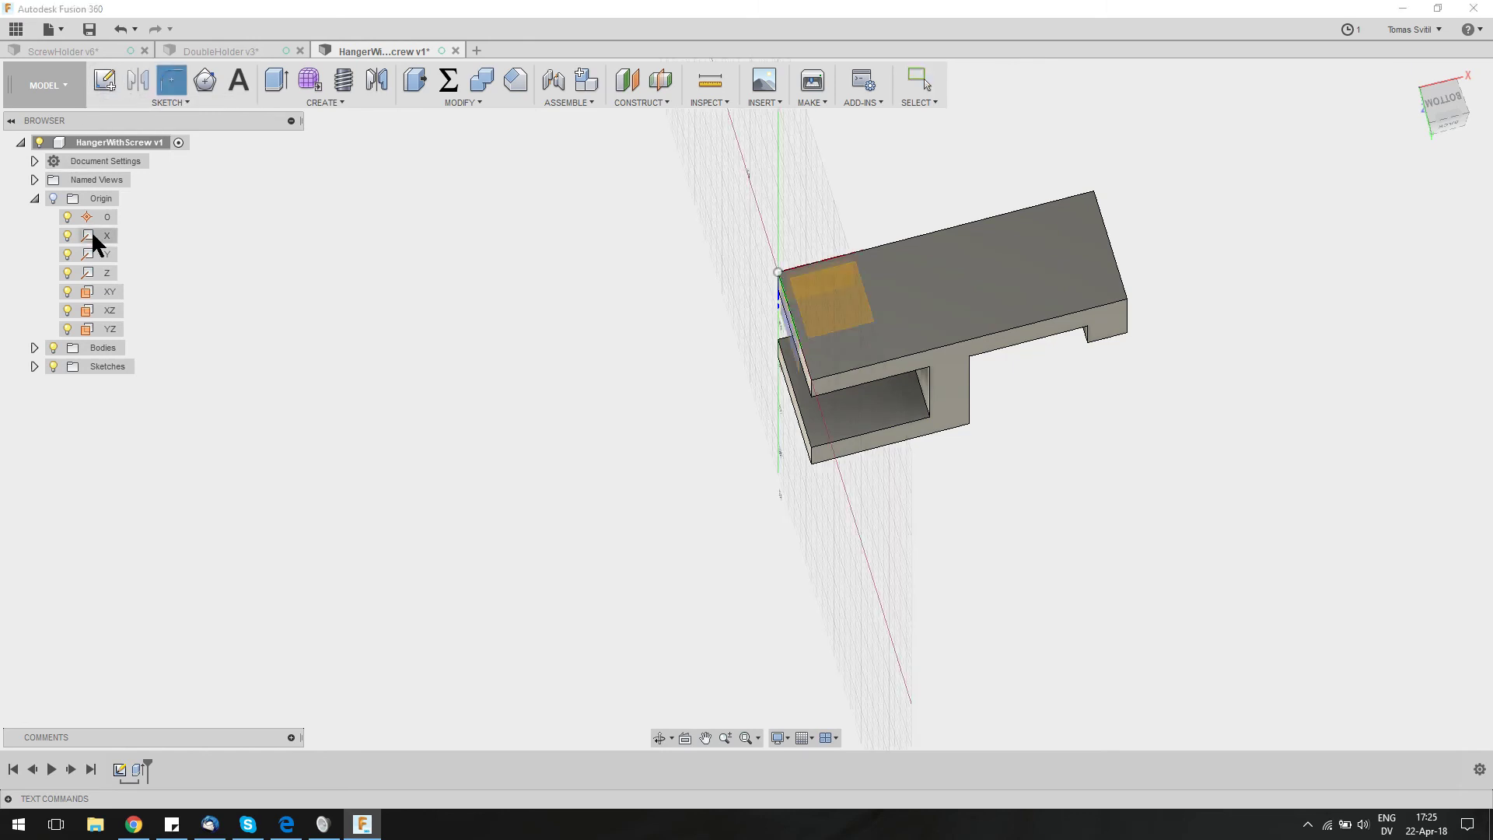
key("Escape")
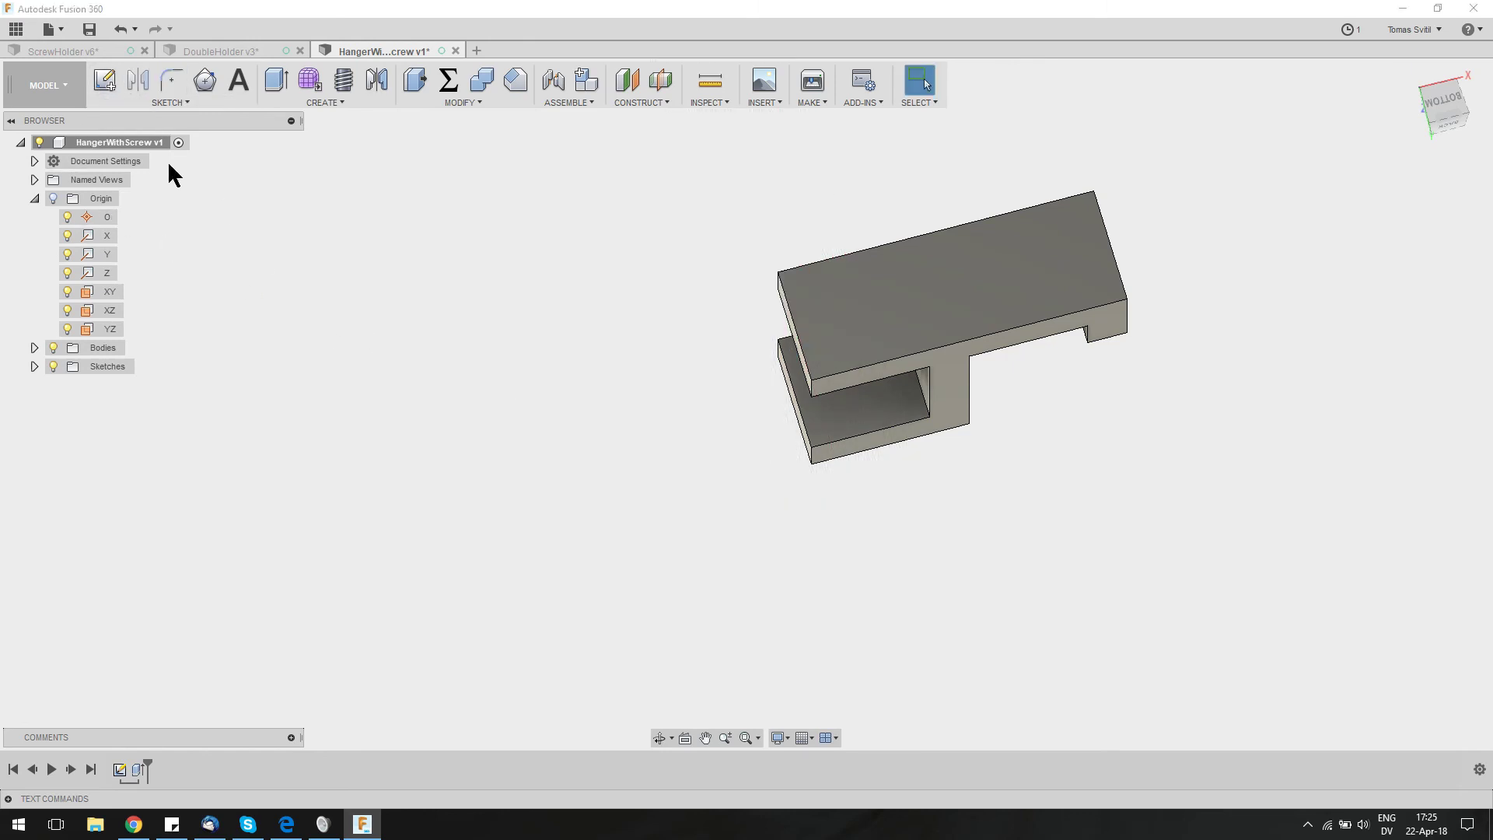
left_click(104, 79)
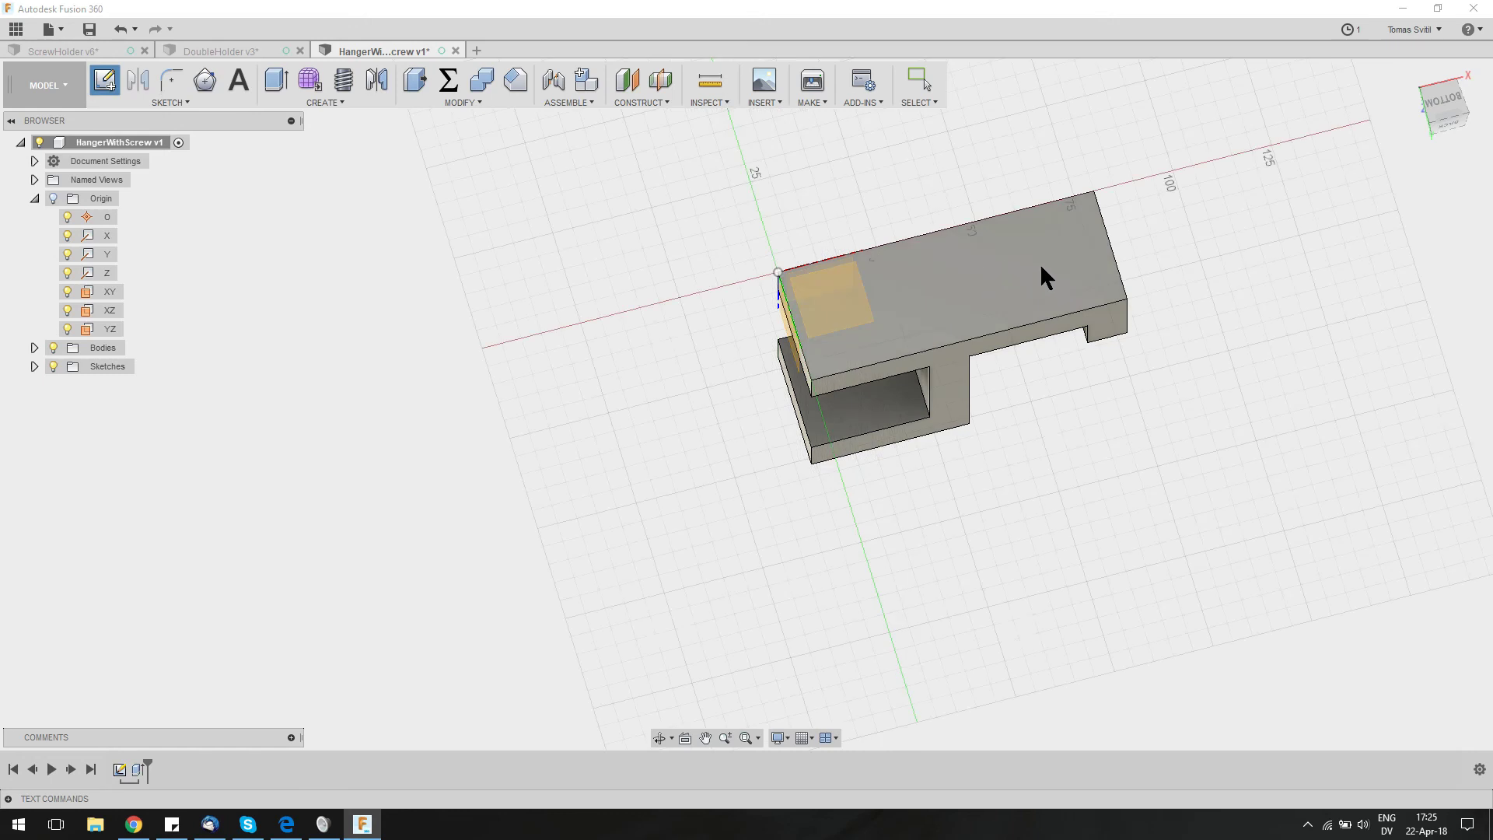
left_click(921, 289)
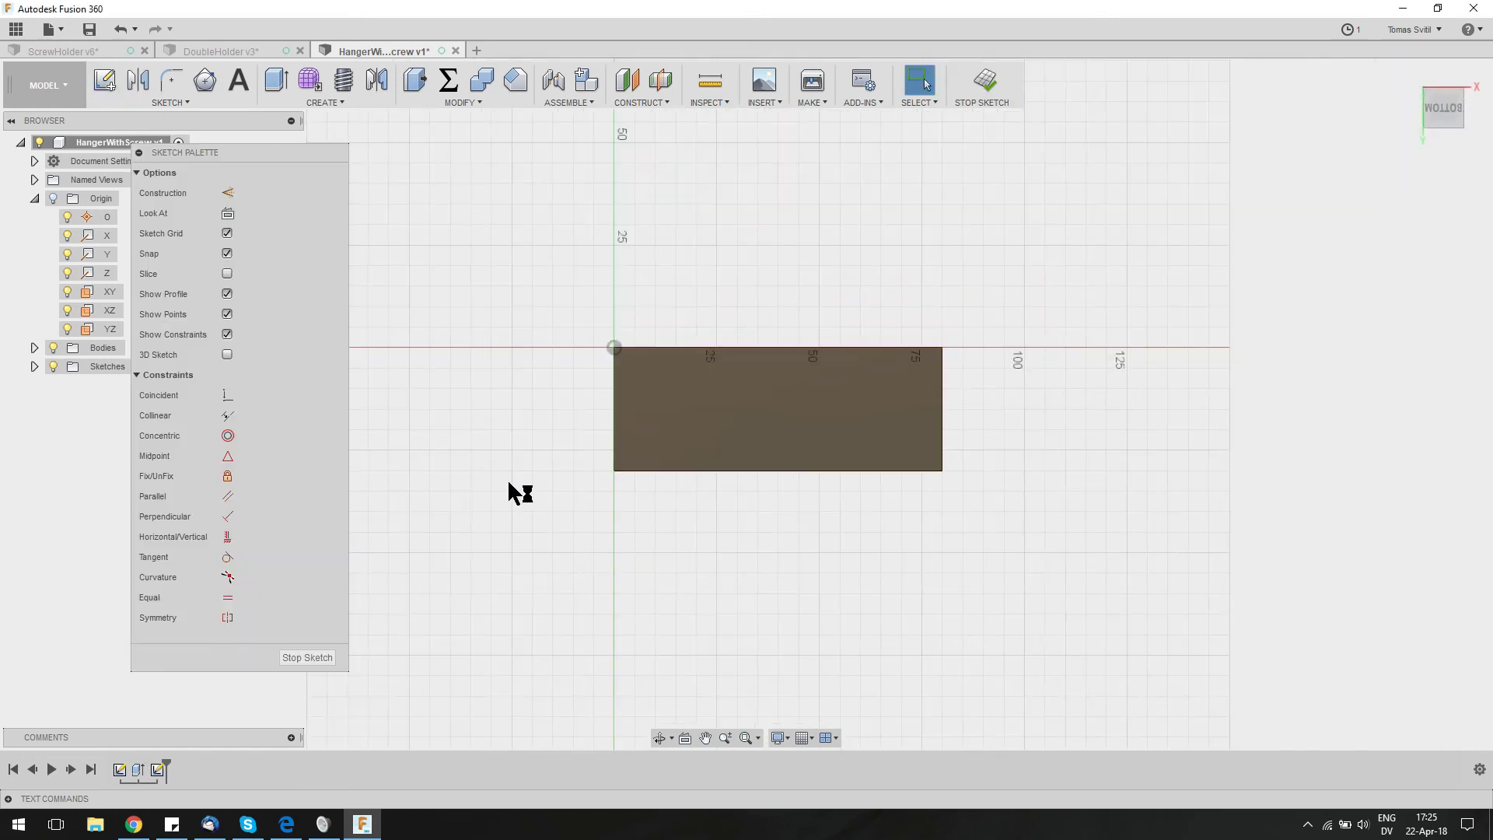
Draw a center-diameter circle sized by the ScrewDiameter parameter (Ø20.00)
left_click(188, 104)
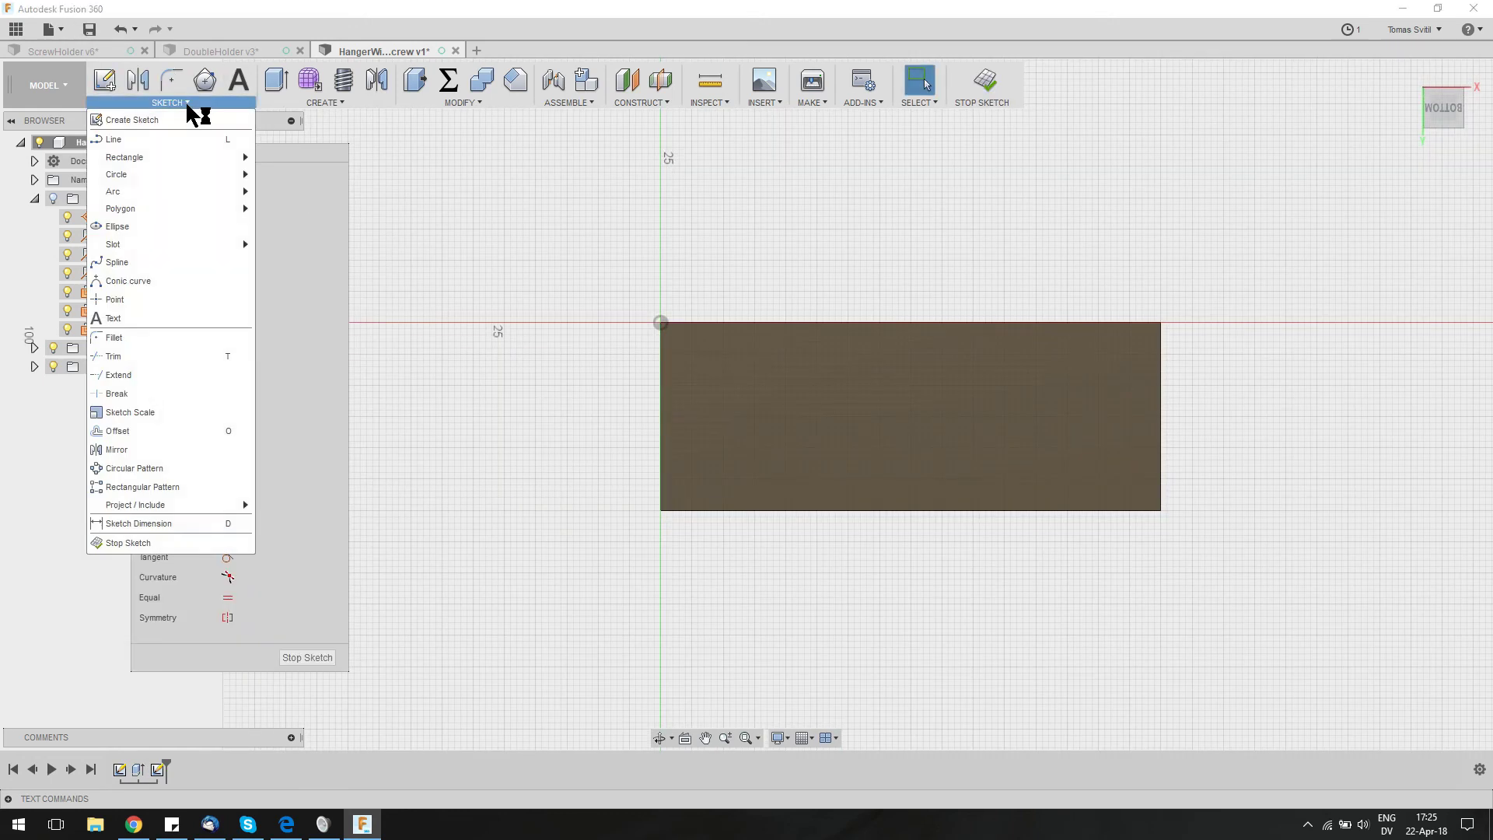
mouse_move(191, 174)
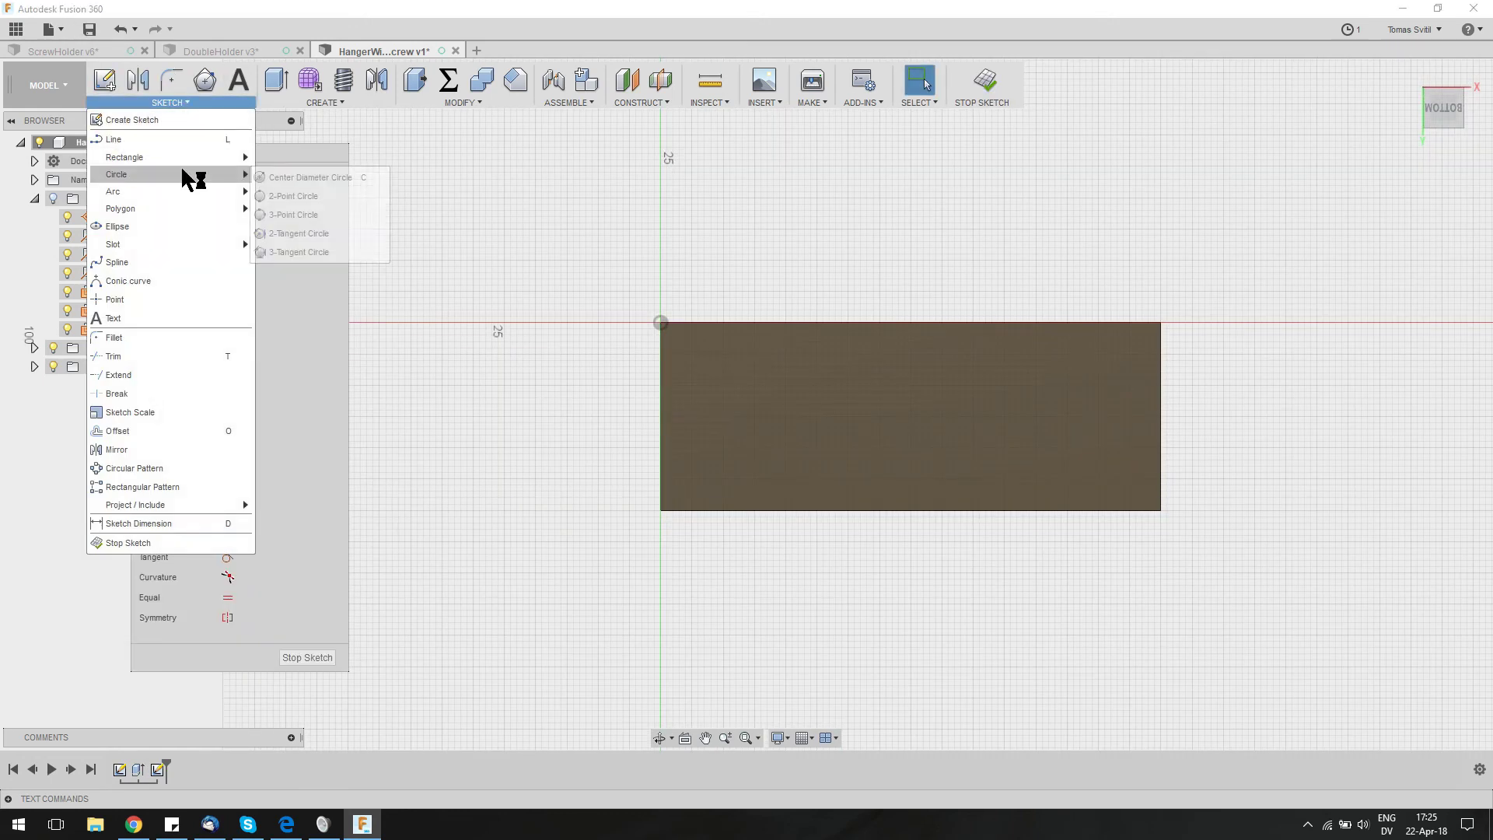
left_click(326, 175)
left_click(730, 428)
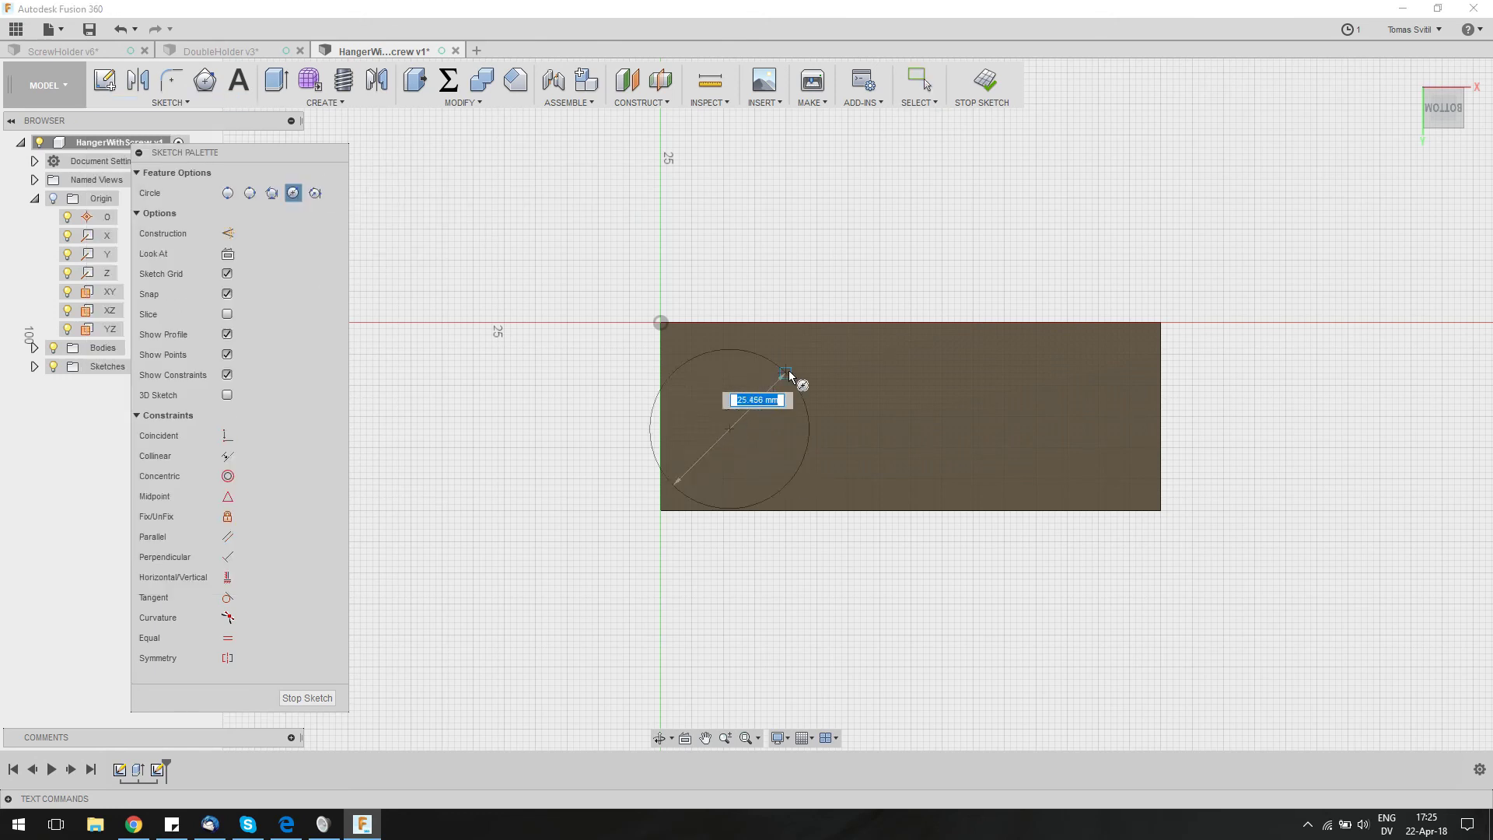
type("S")
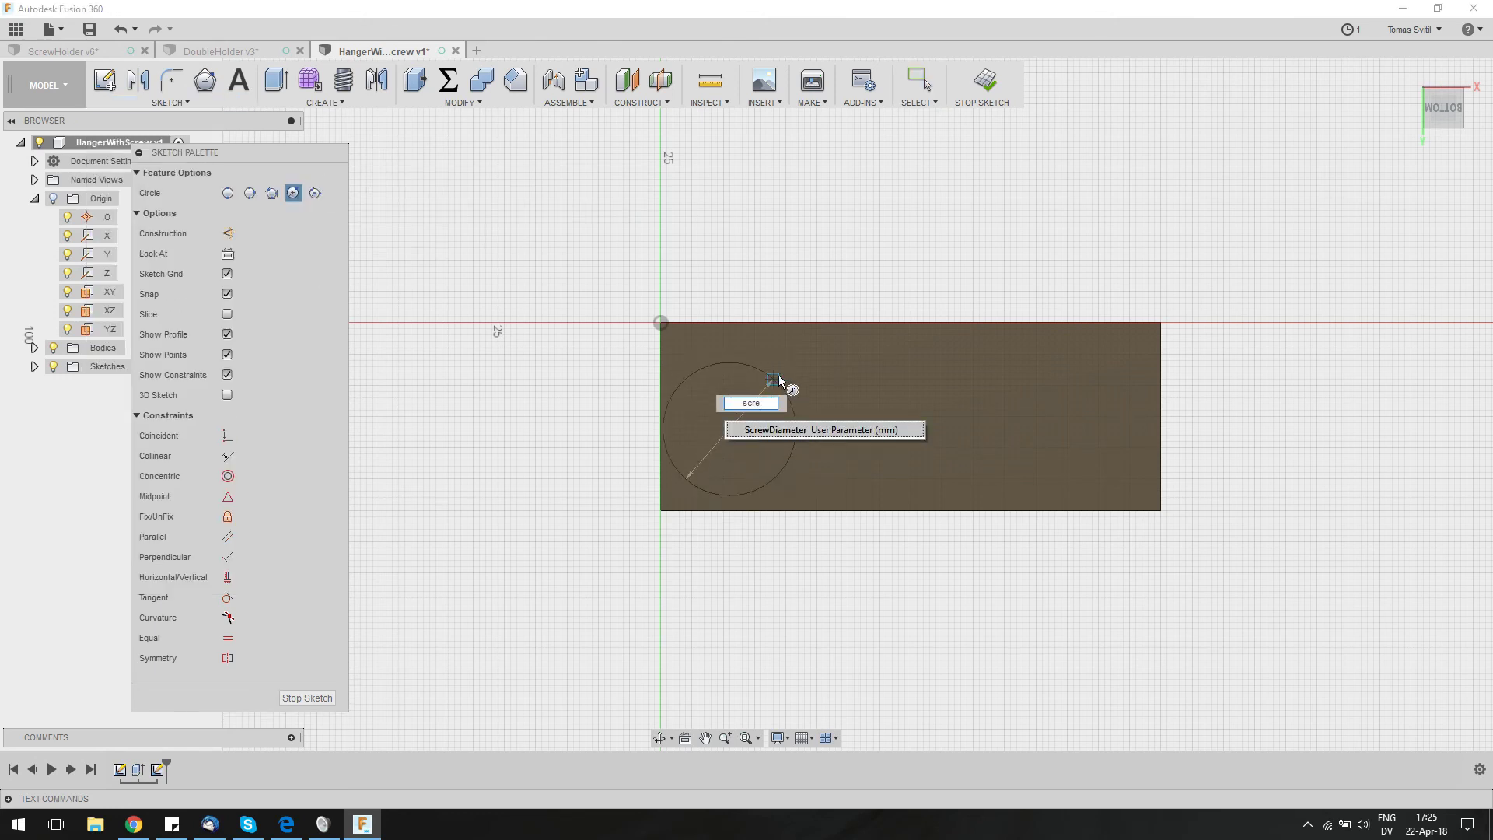
key("Return")
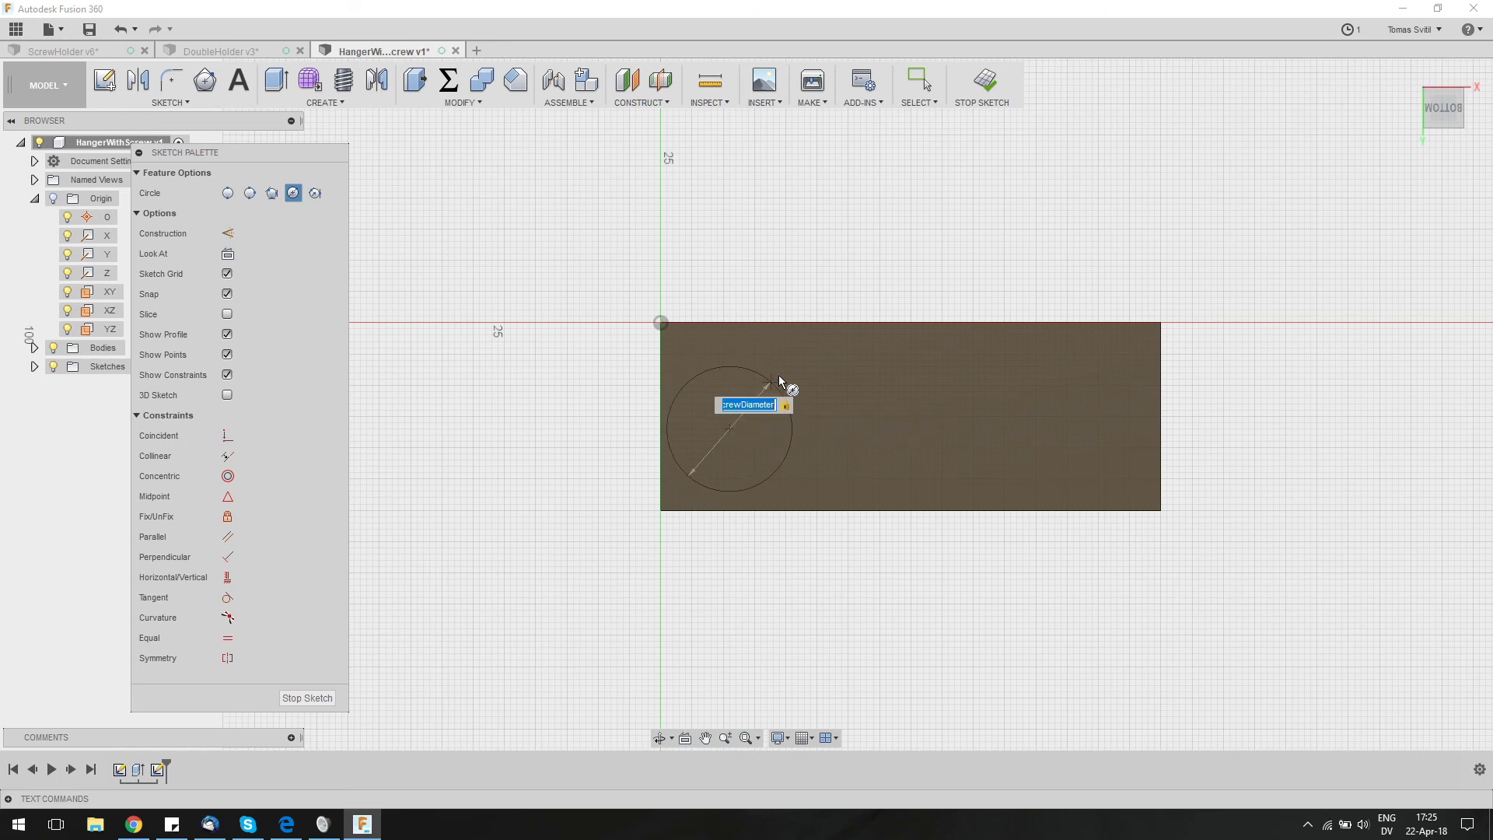
key("Return")
key("Escape")
Dimension the circle centre from the top edge as (ScrewDiameter + WallThickness) / 2, giving 15.00
scroll(614, 463, "up", 2)
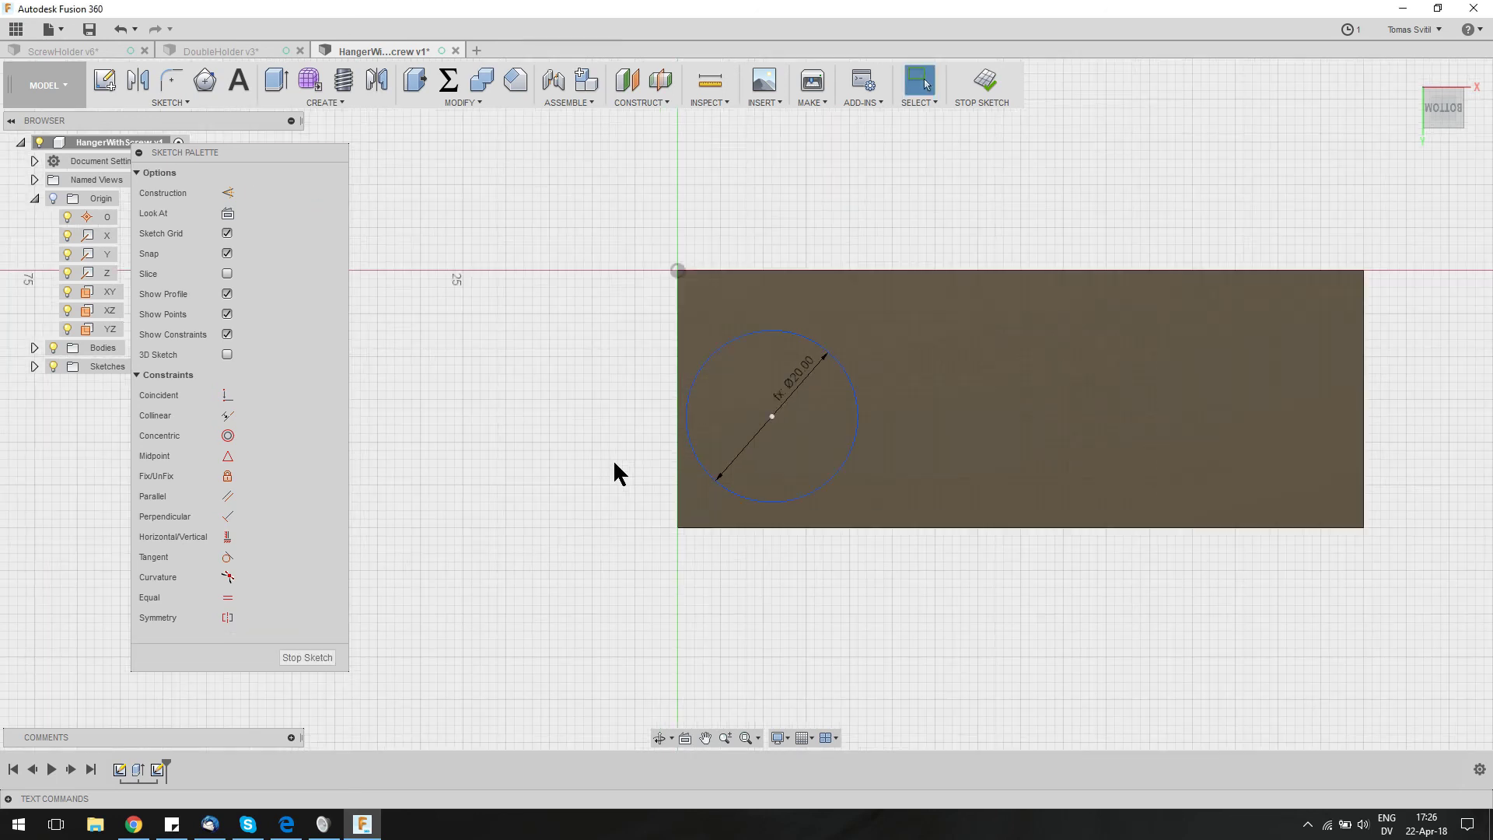
key("d")
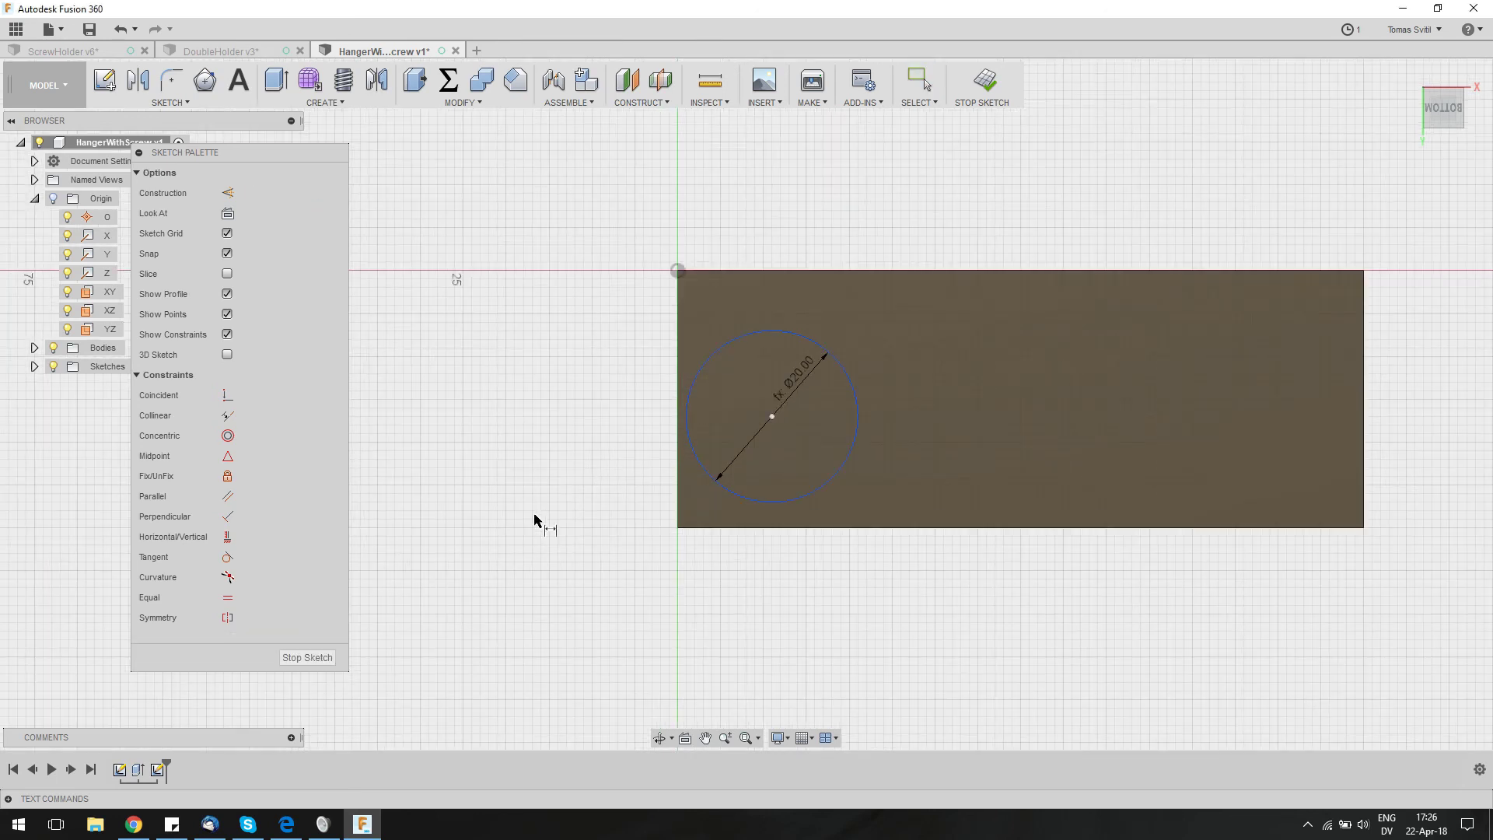
left_click(775, 418)
left_click(754, 273)
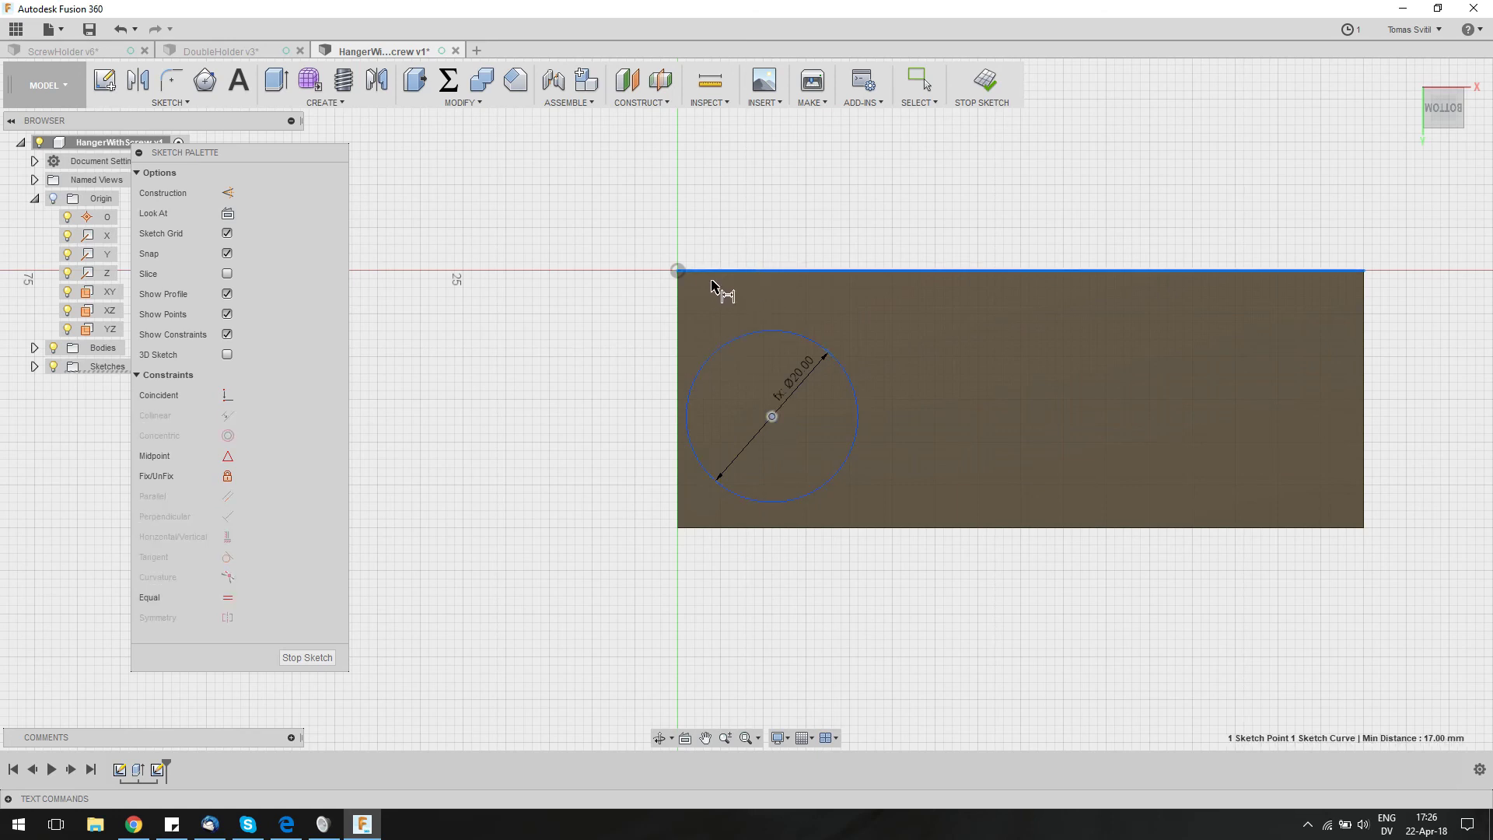
left_click(574, 292)
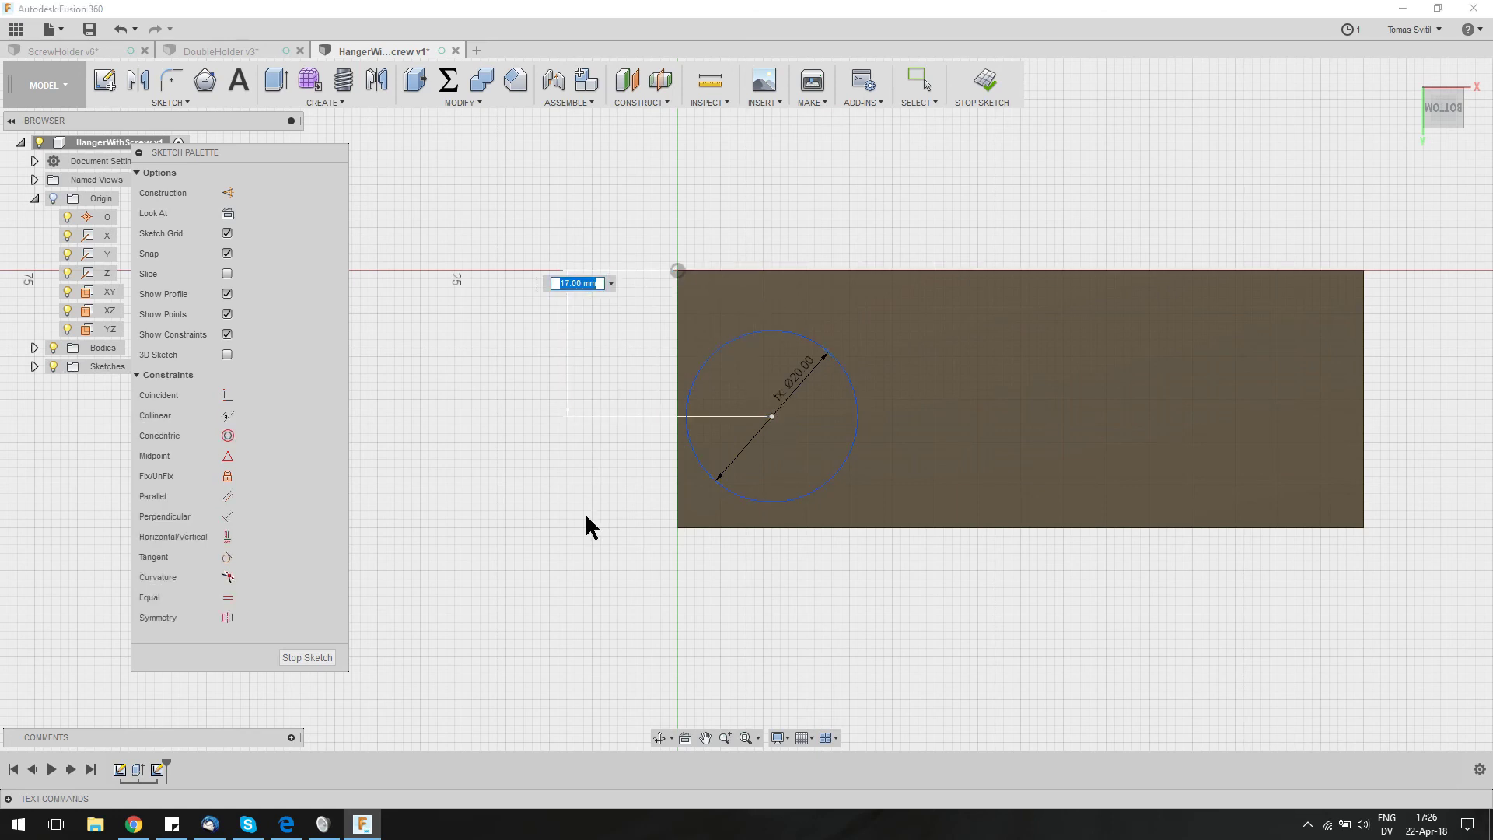
type("ScrewDiameter")
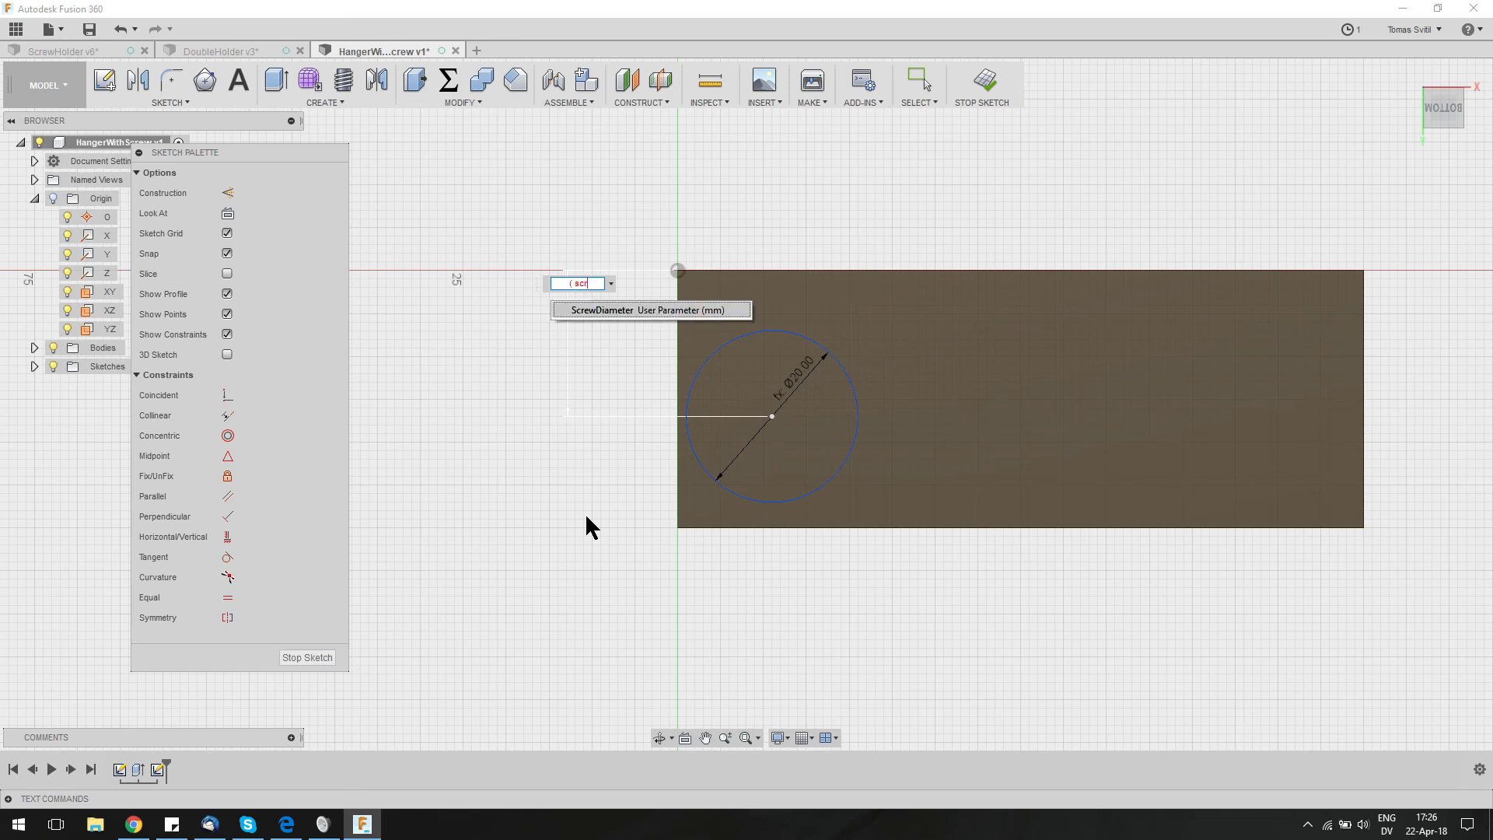
type(" + wal")
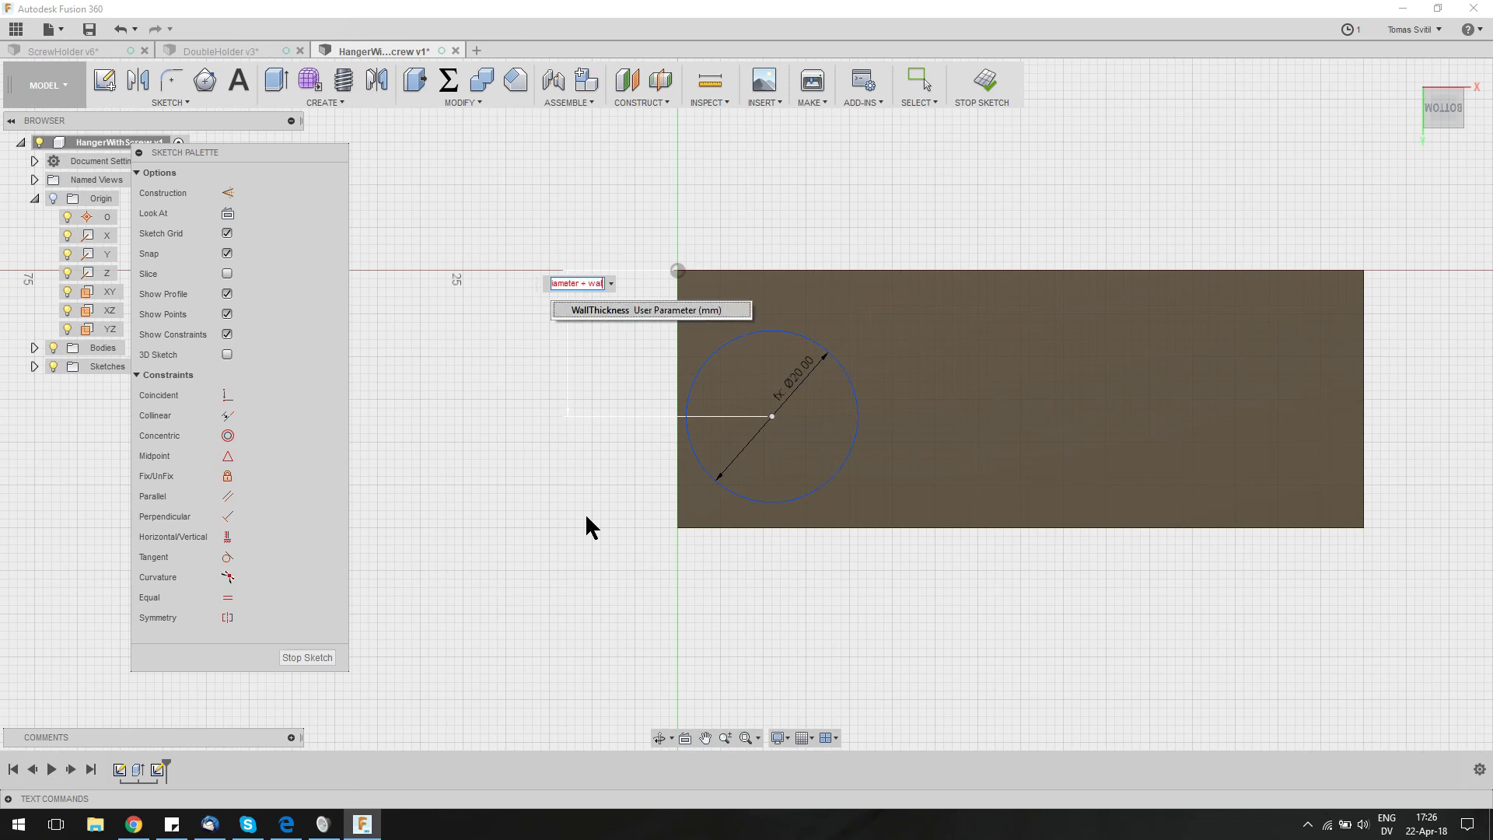
key("Return")
type(") / 2")
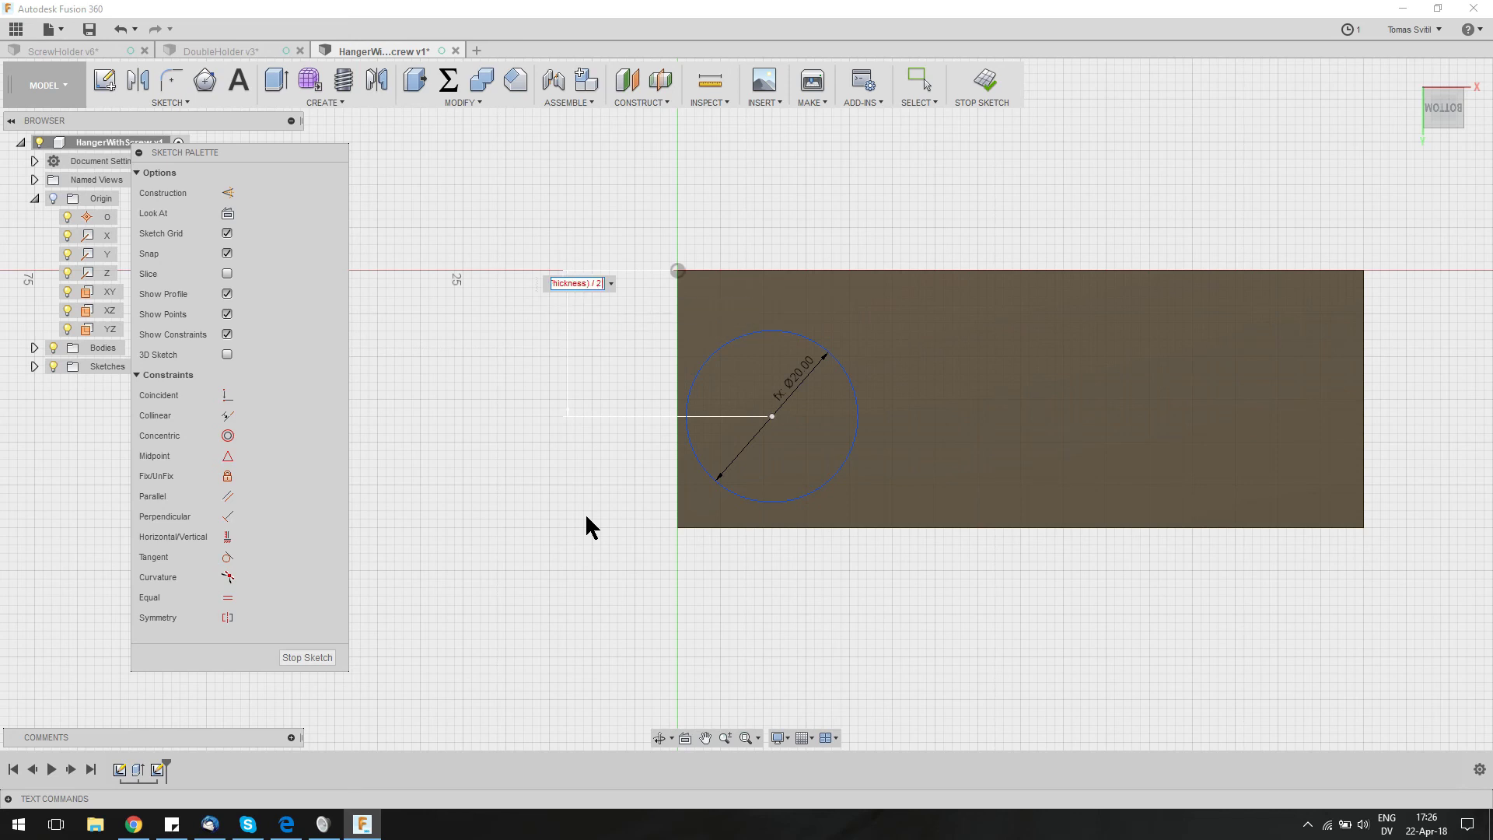
key("Return")
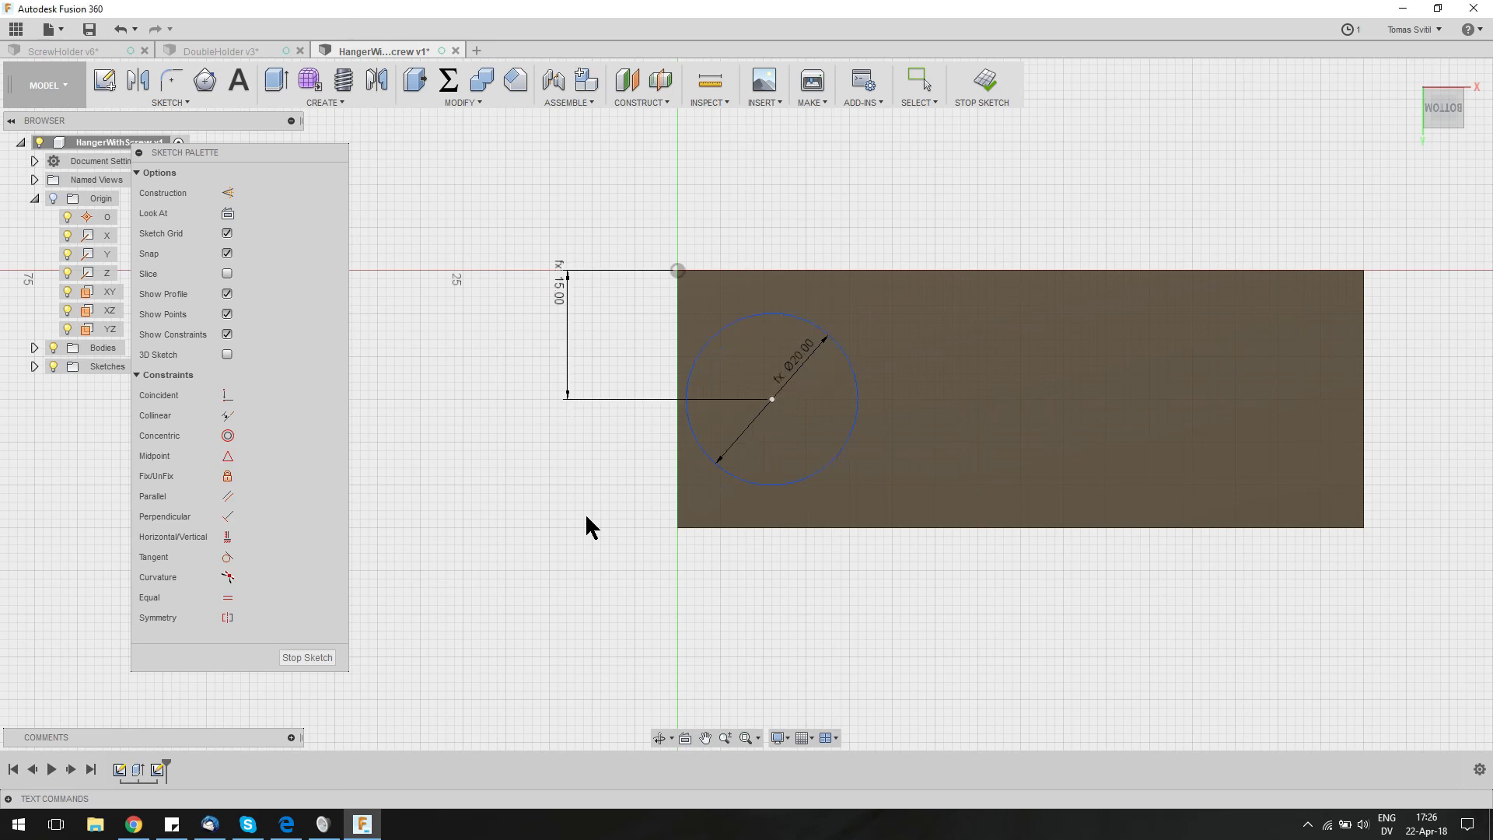
key("Escape")
left_click_drag(772, 312, 972, 313)
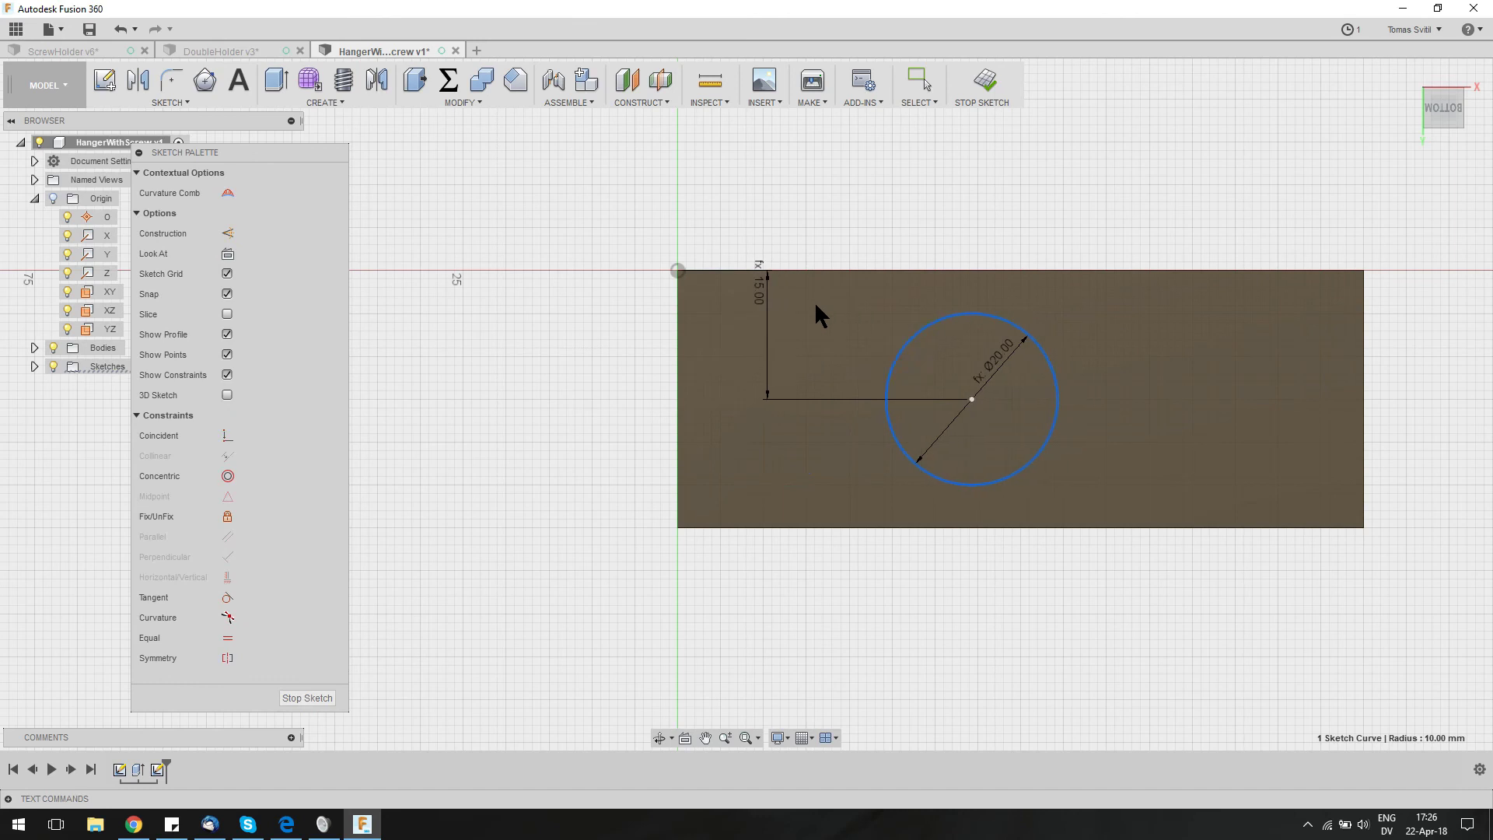
key("ctrl+z")
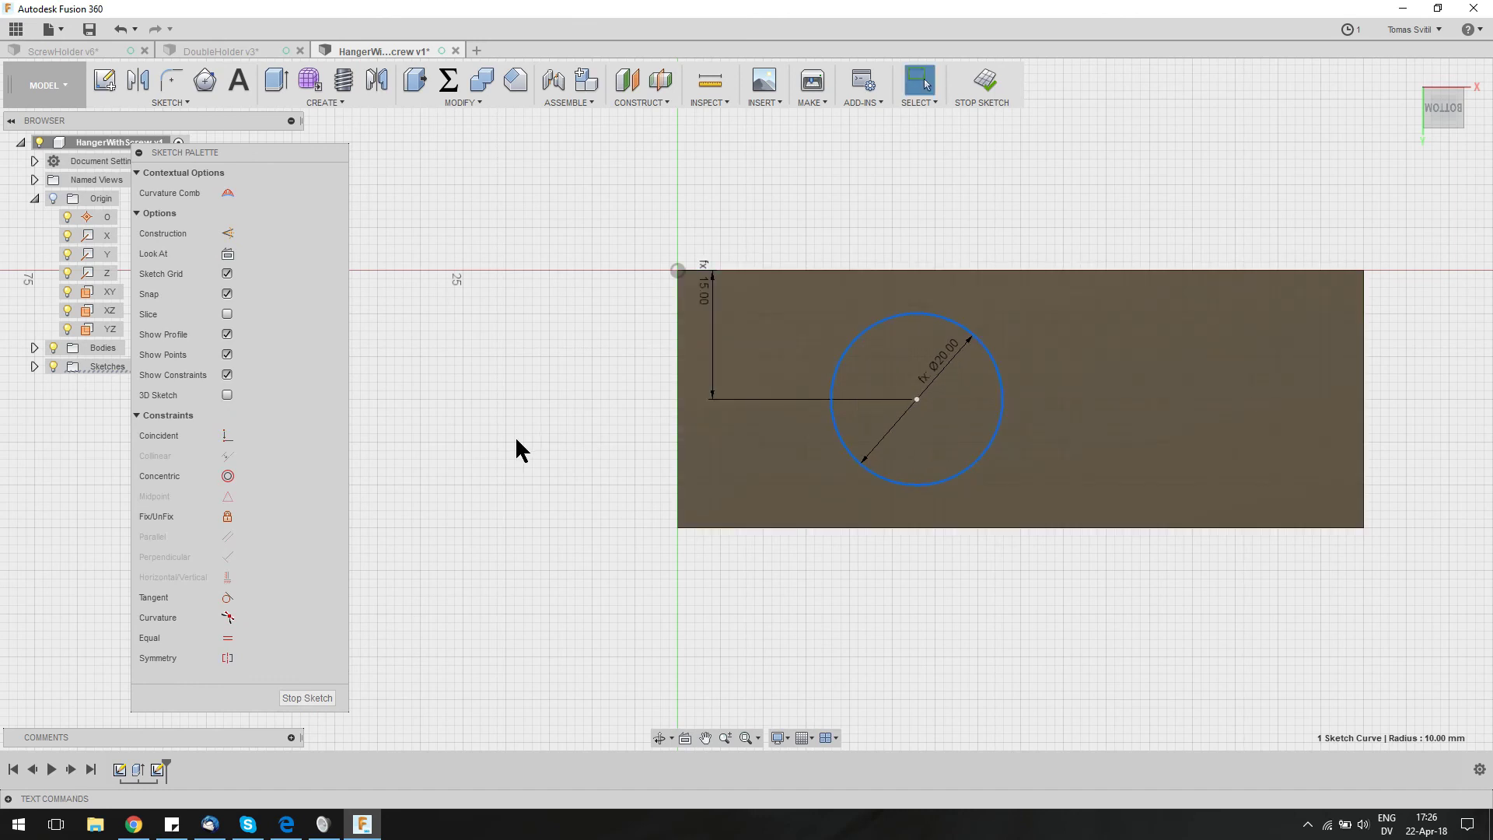
Link the centre's distance from the left edge to the 15.00 dimension, then finish the sketch
key("d")
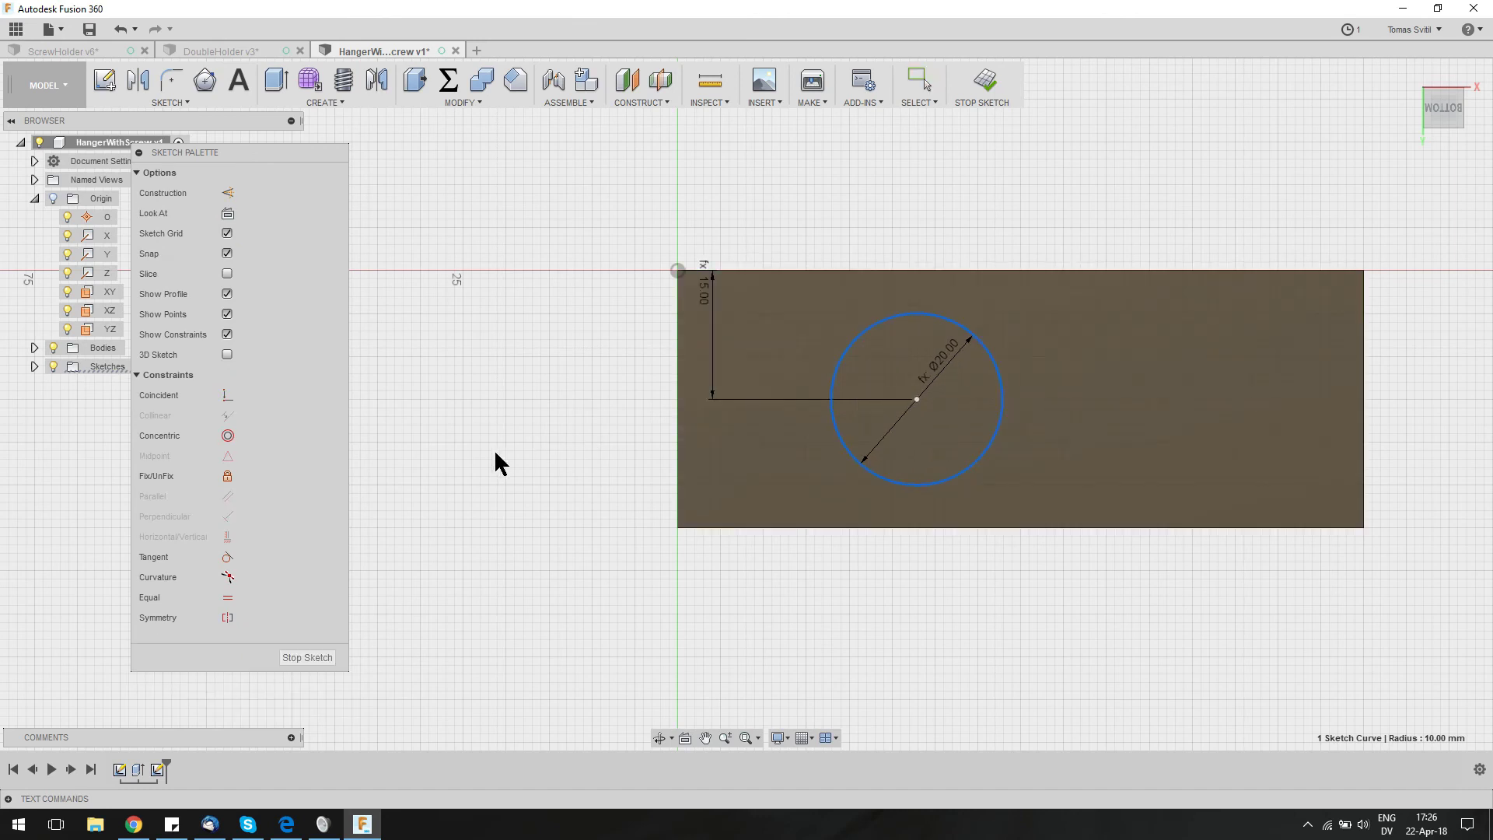
left_click(916, 399)
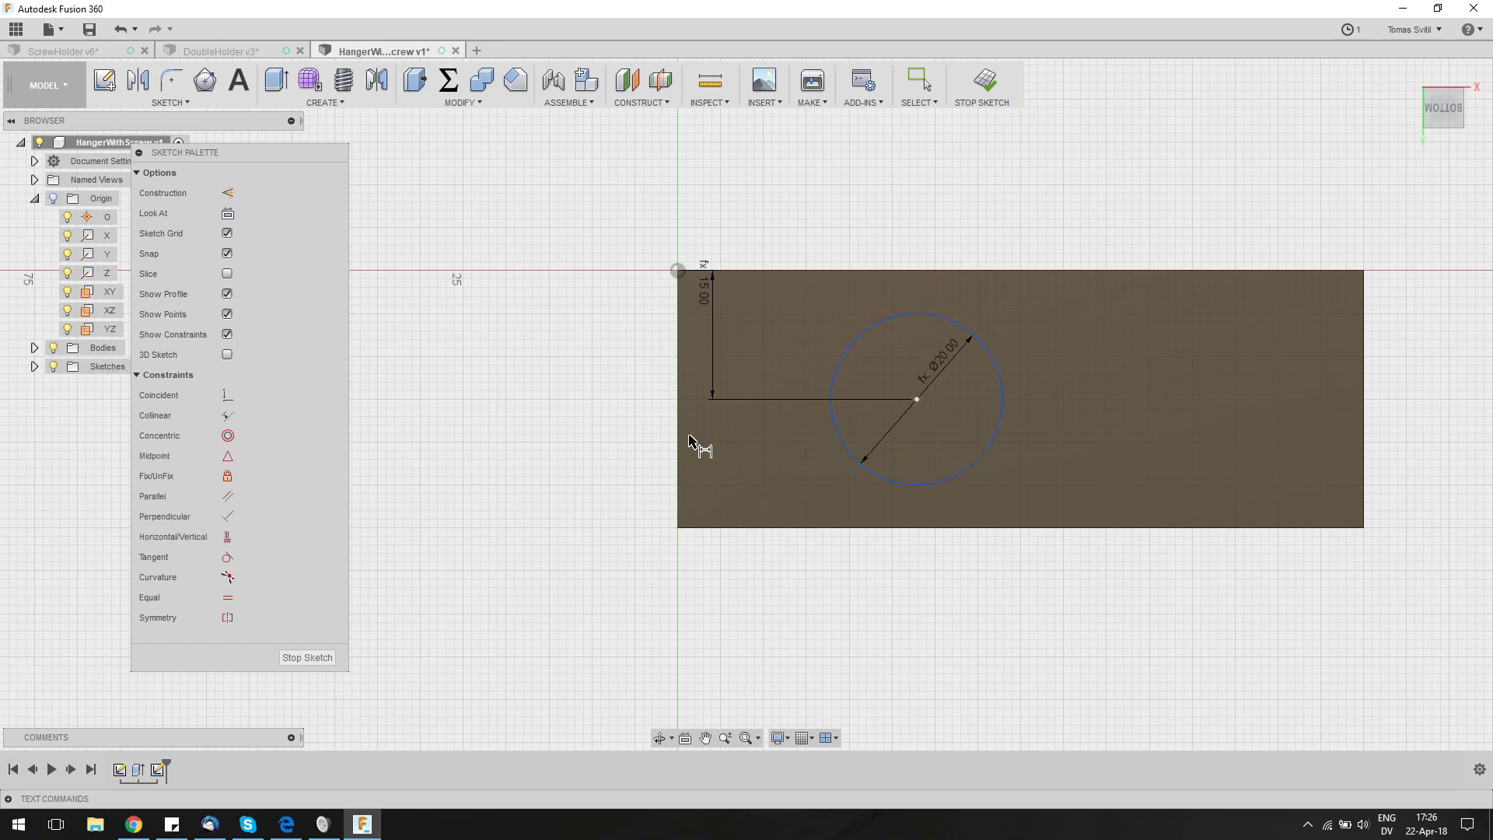
left_click(681, 451)
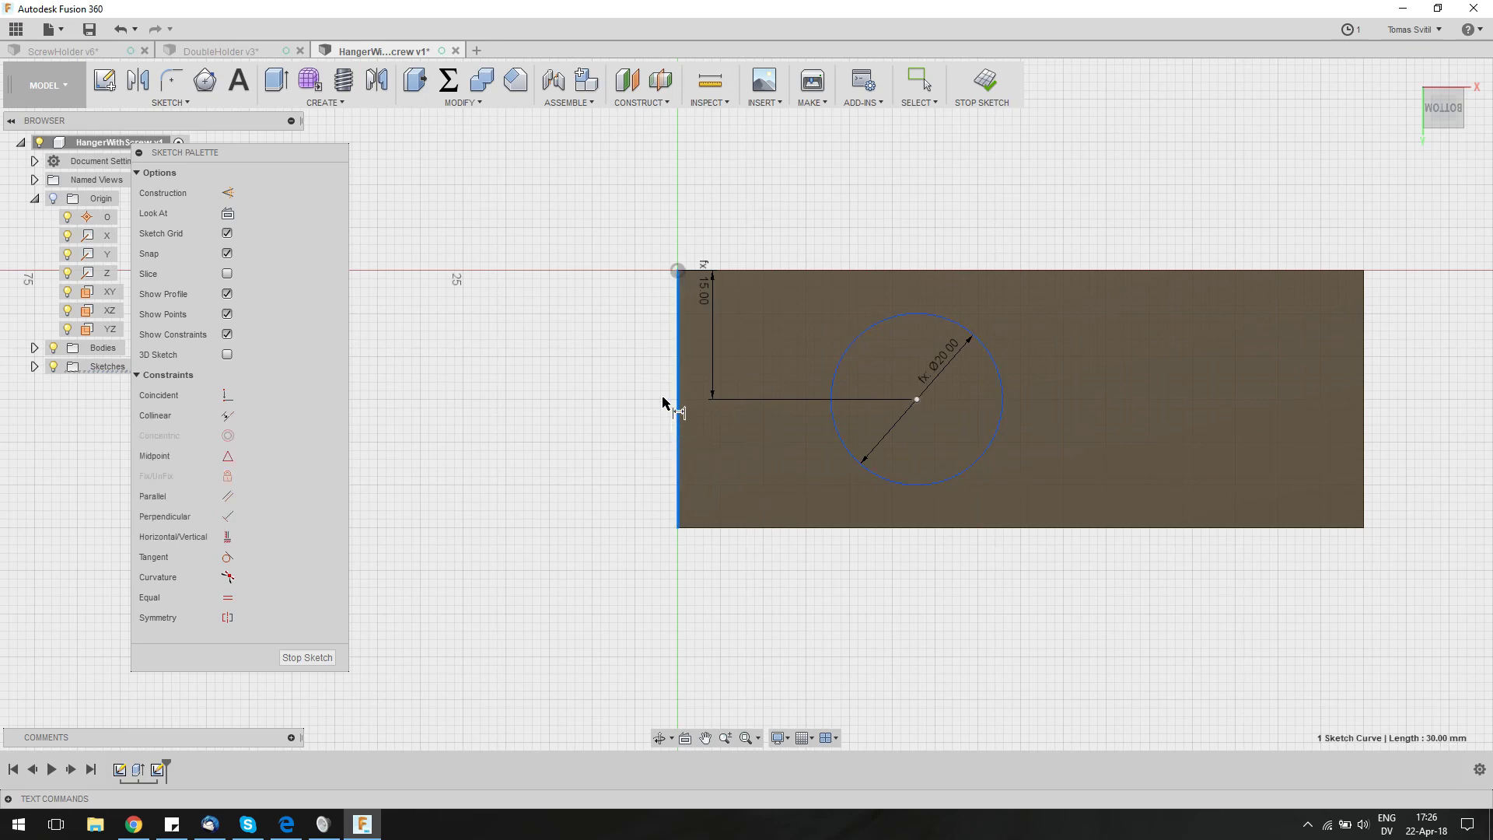
middle_click_drag(659, 406, 725, 529, "shift")
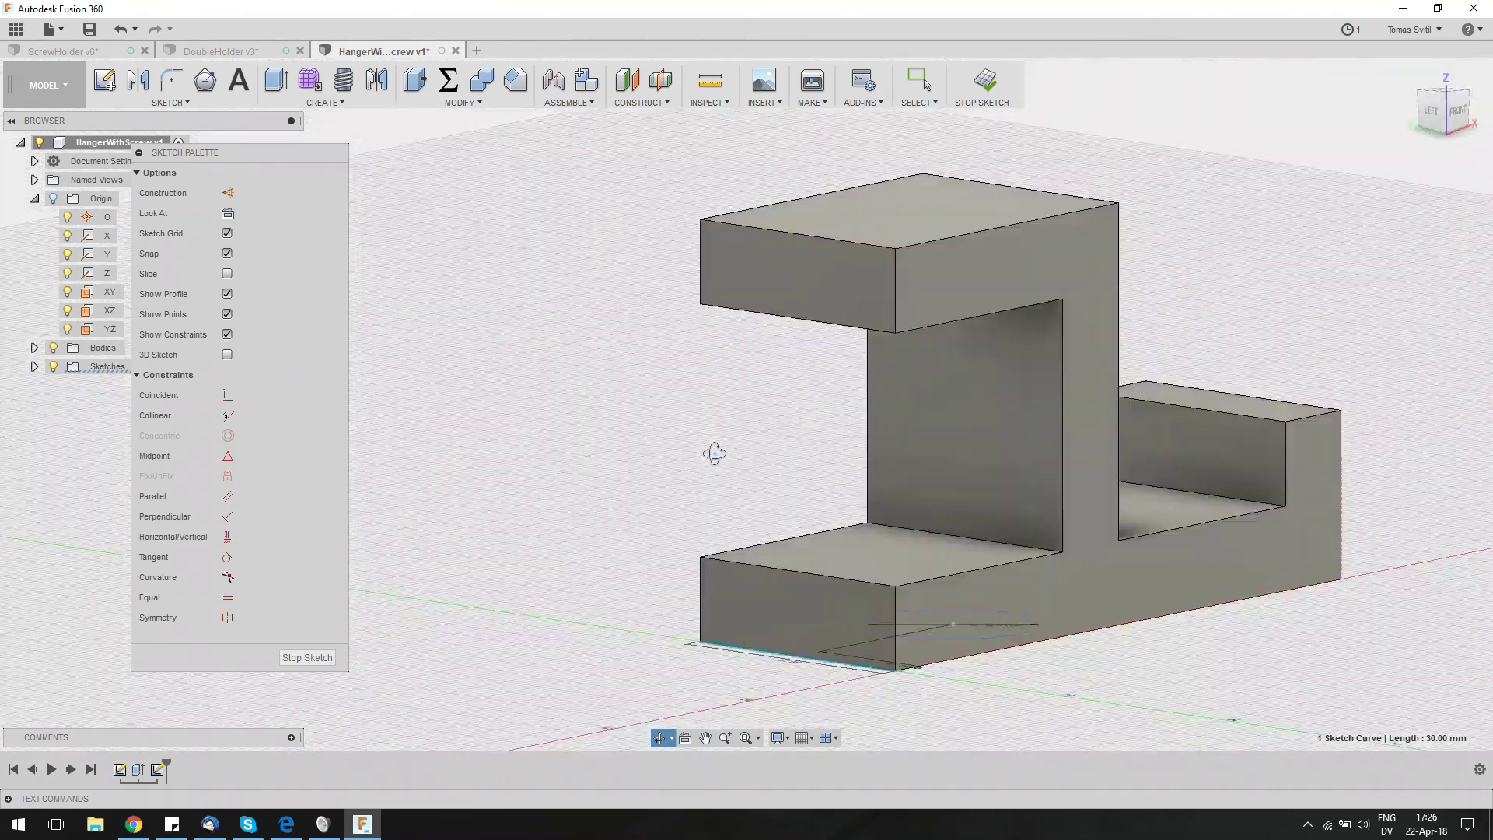
middle_click_drag(714, 453, 706, 429, "shift")
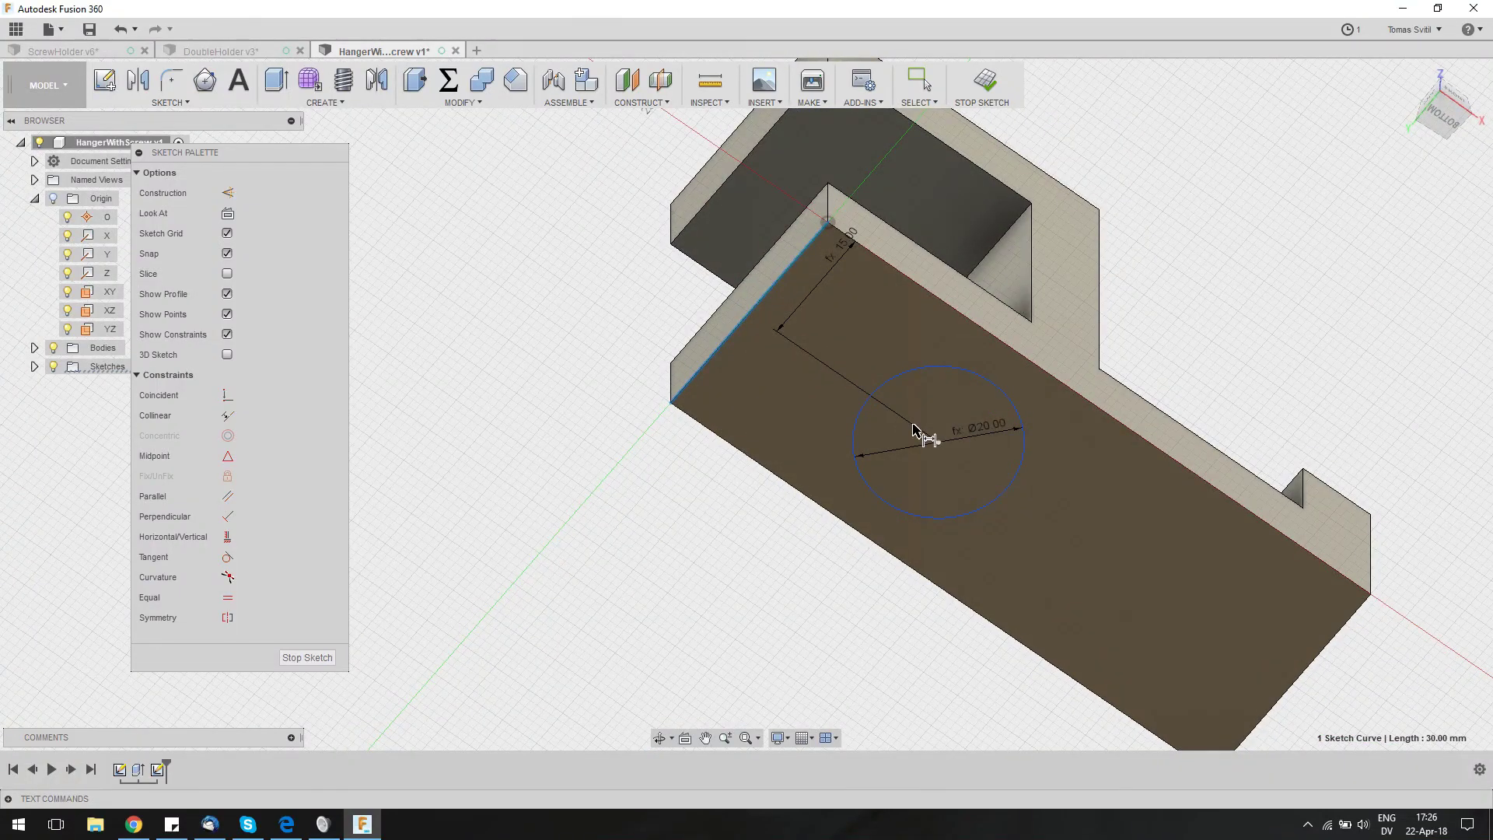
left_click(939, 442)
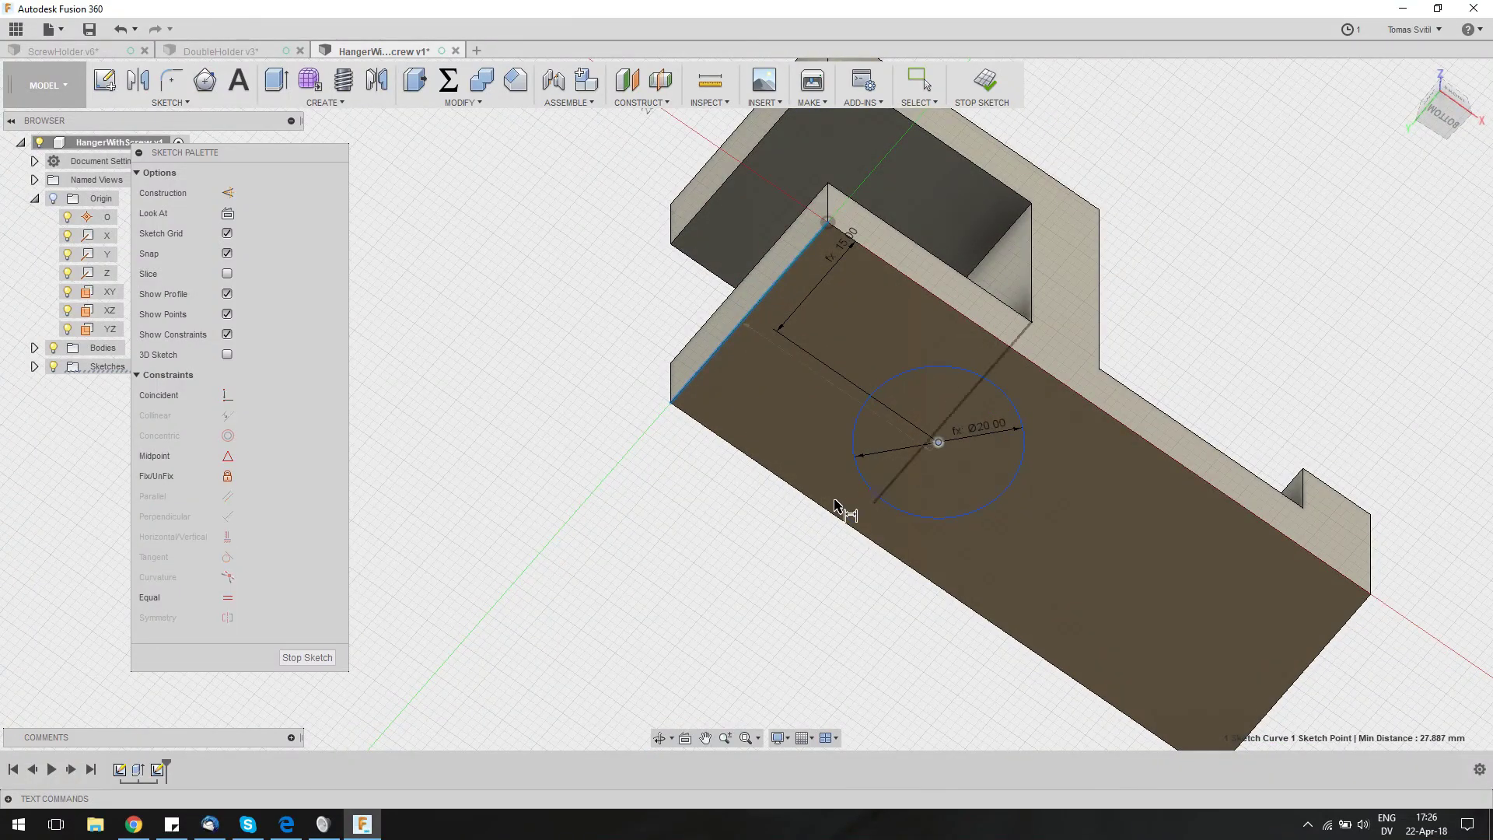
left_click(730, 533)
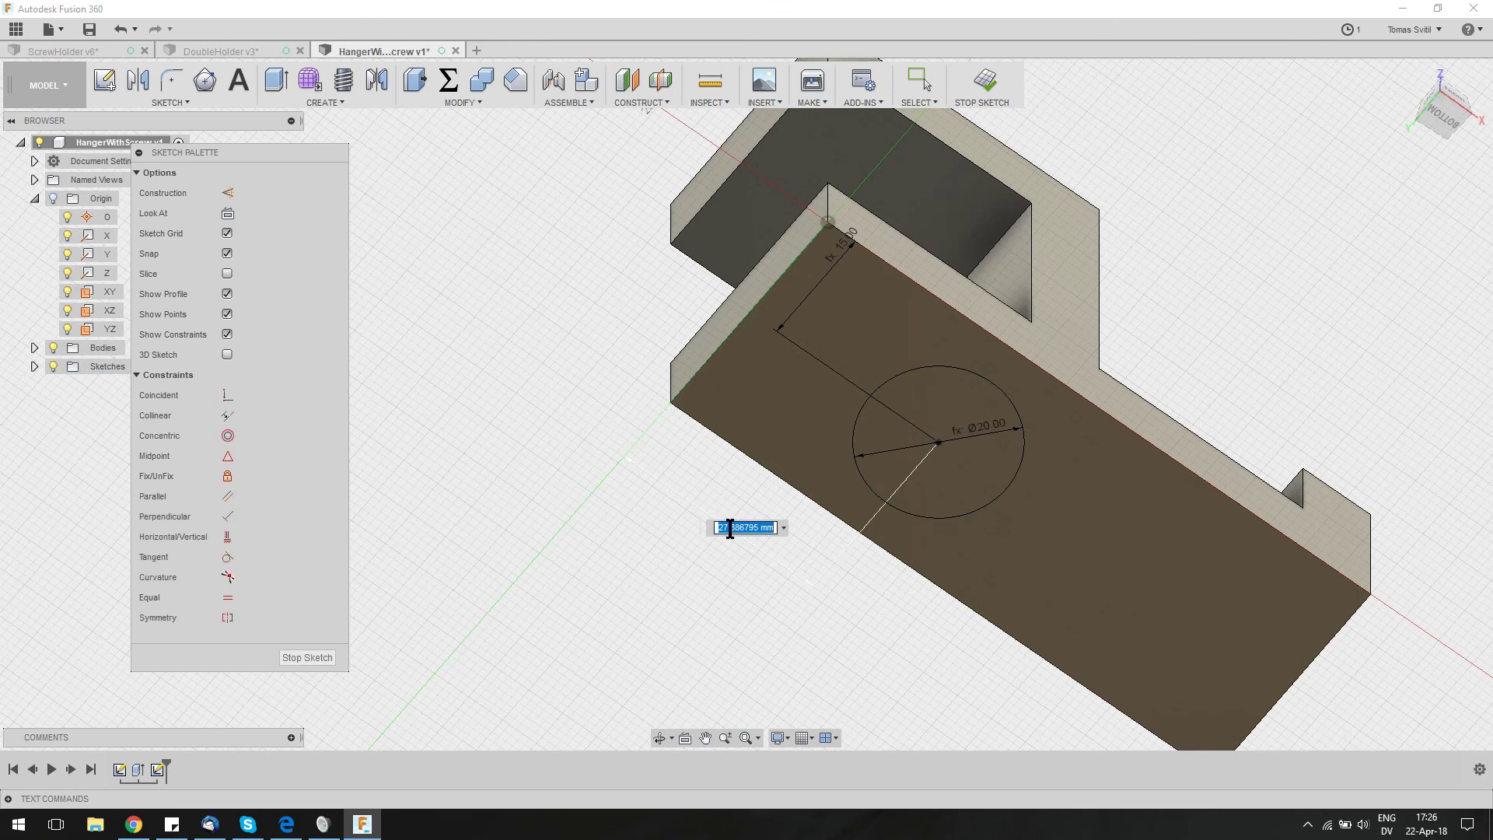
left_click(839, 247)
key("Return")
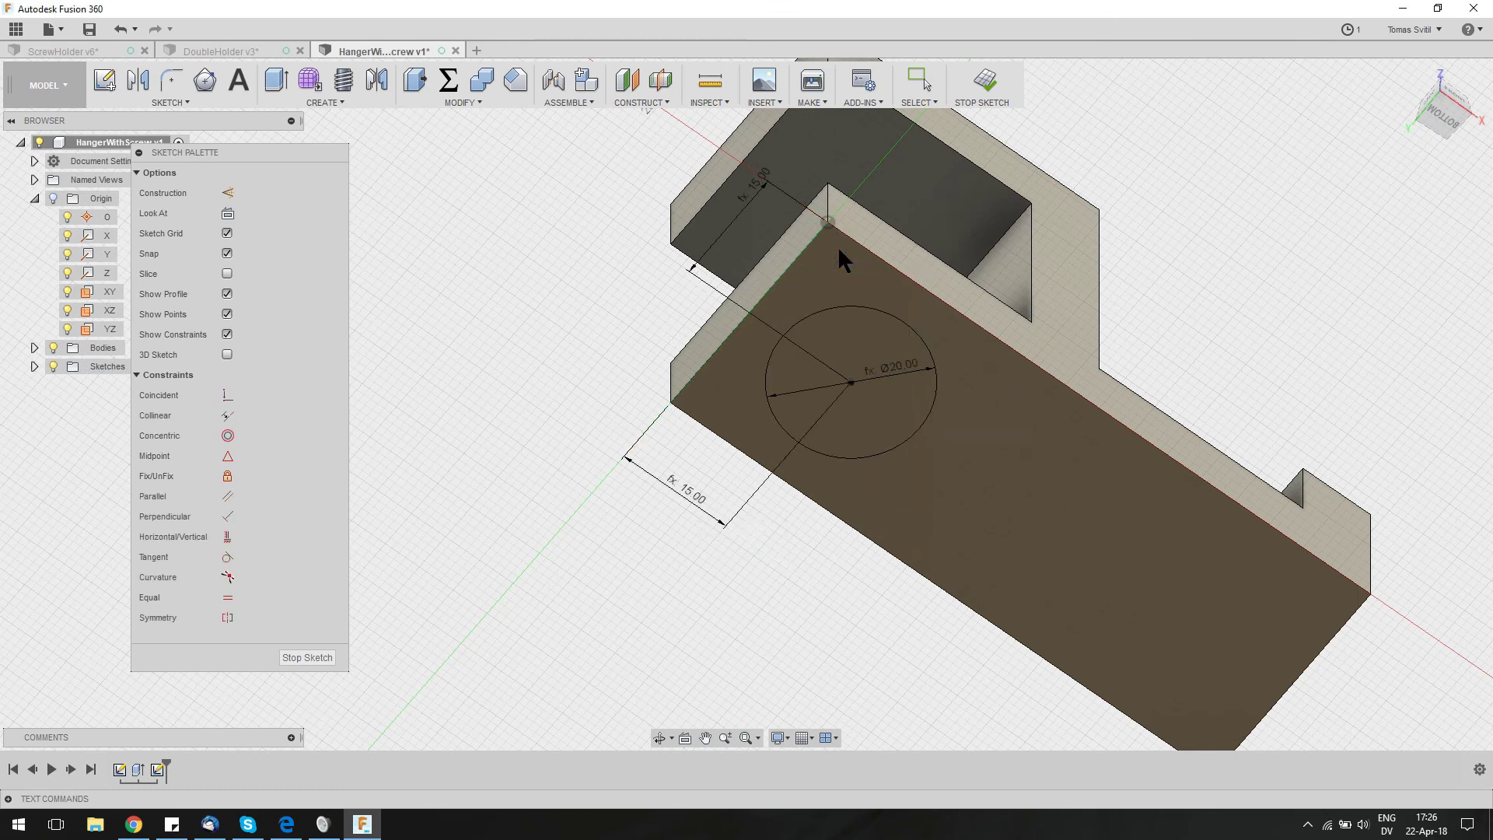
left_click(981, 80)
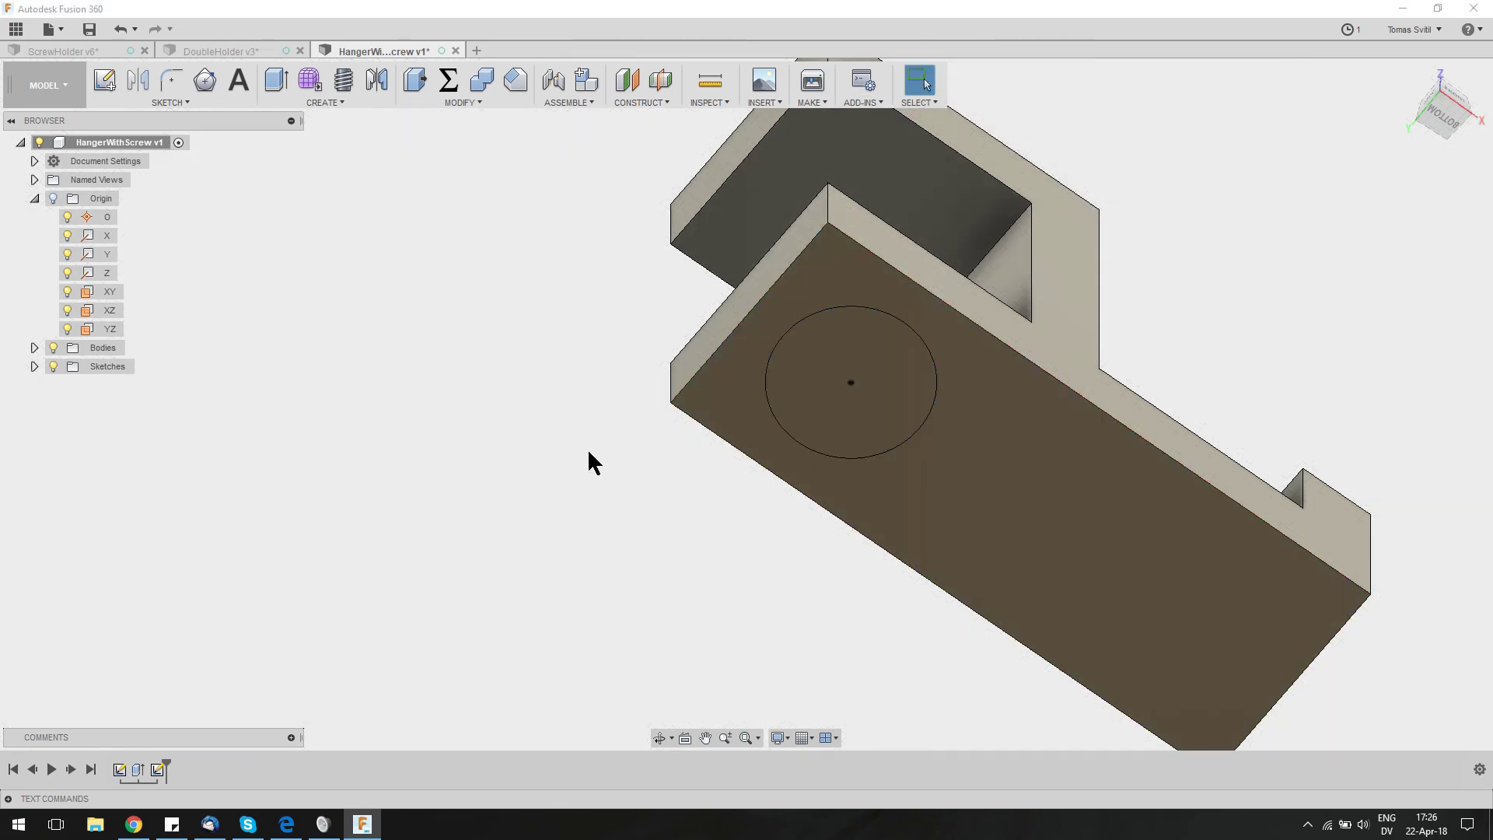
Cut-extrude the circle 16 mm into the hanger base to make the Ø20 hole
key("e")
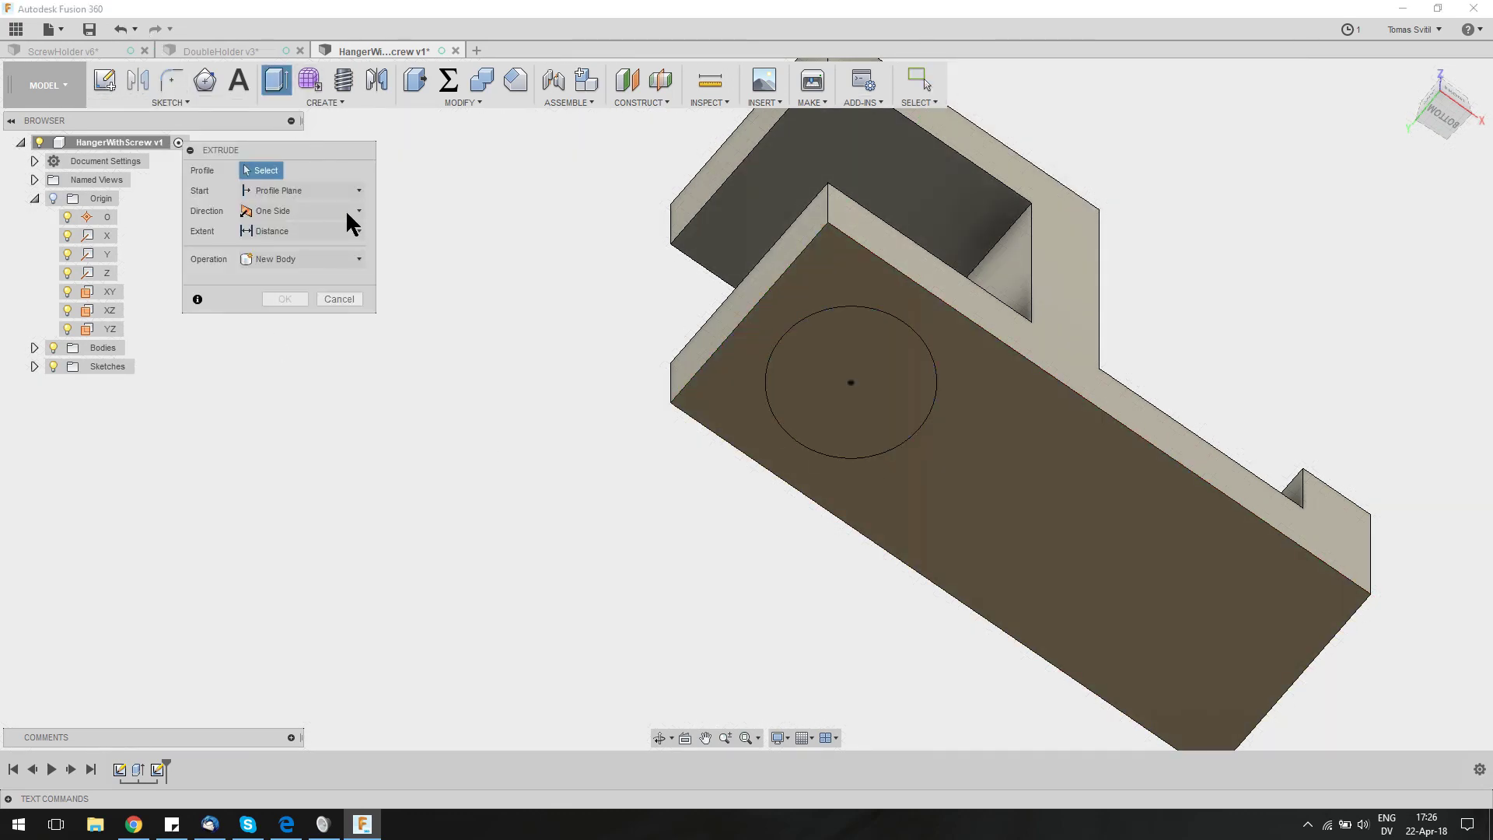
left_click(878, 380)
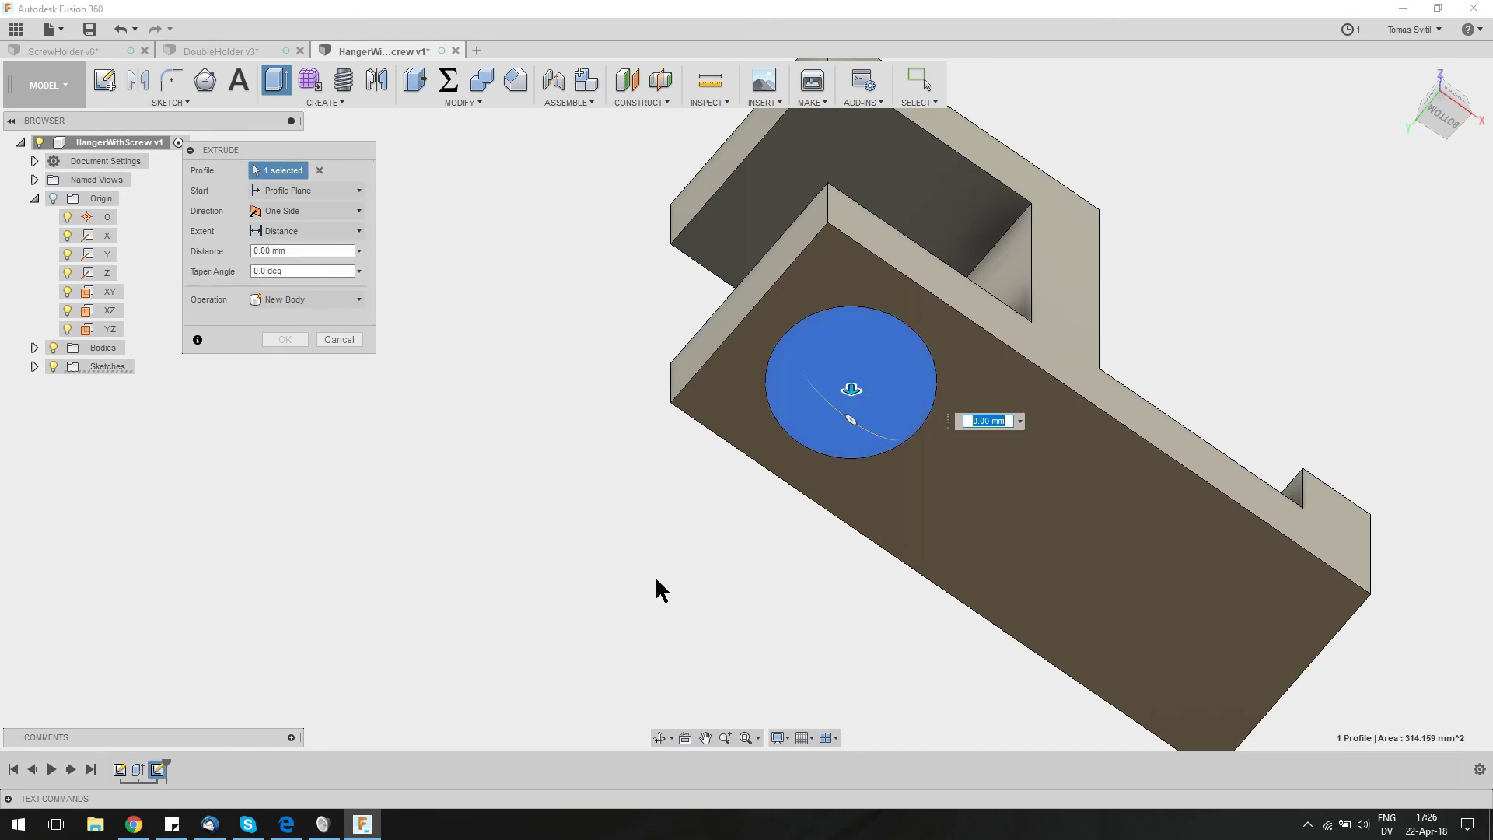
left_click(316, 299)
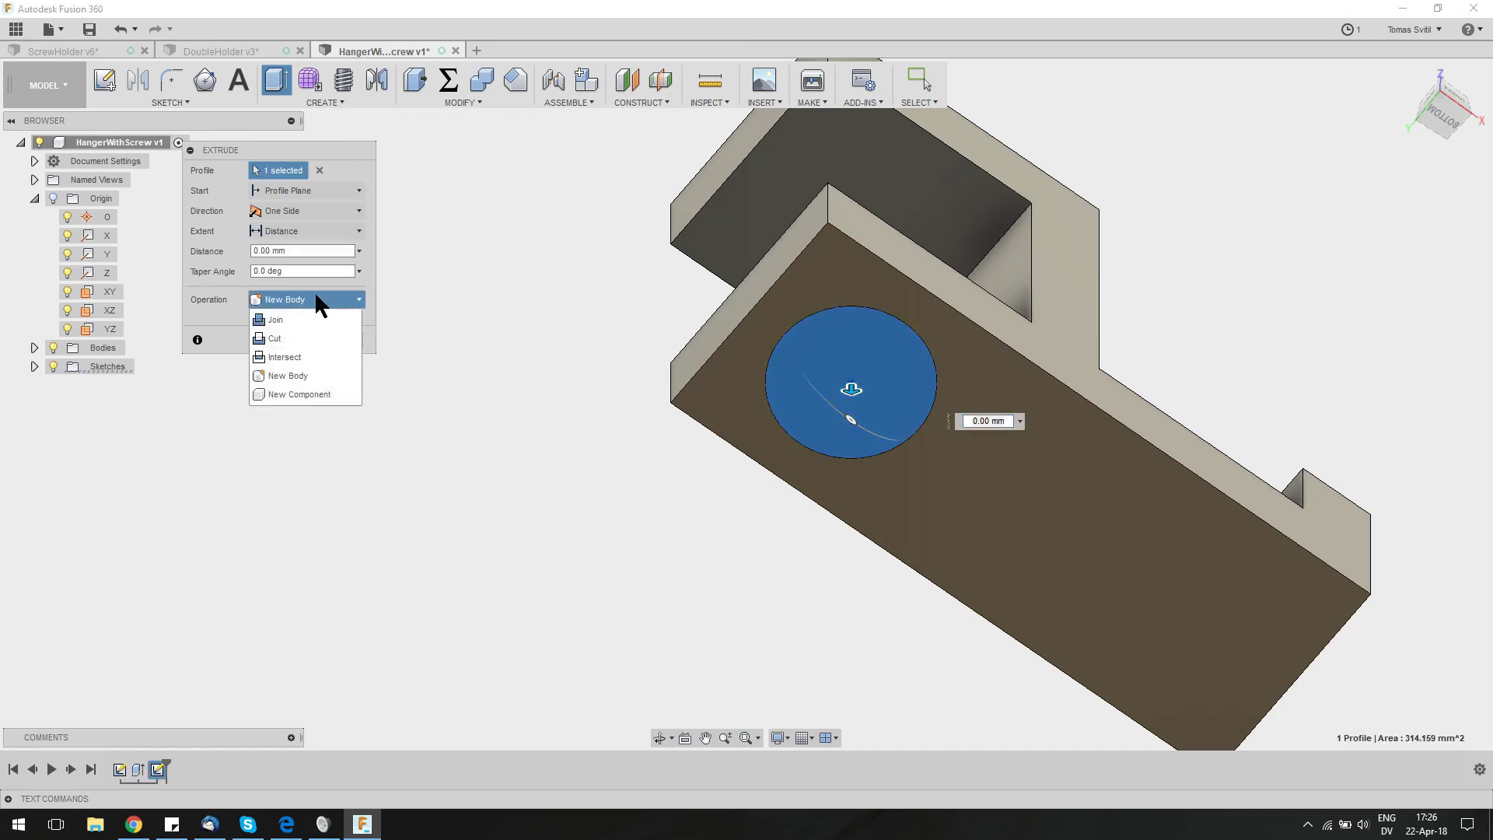
left_click(319, 339)
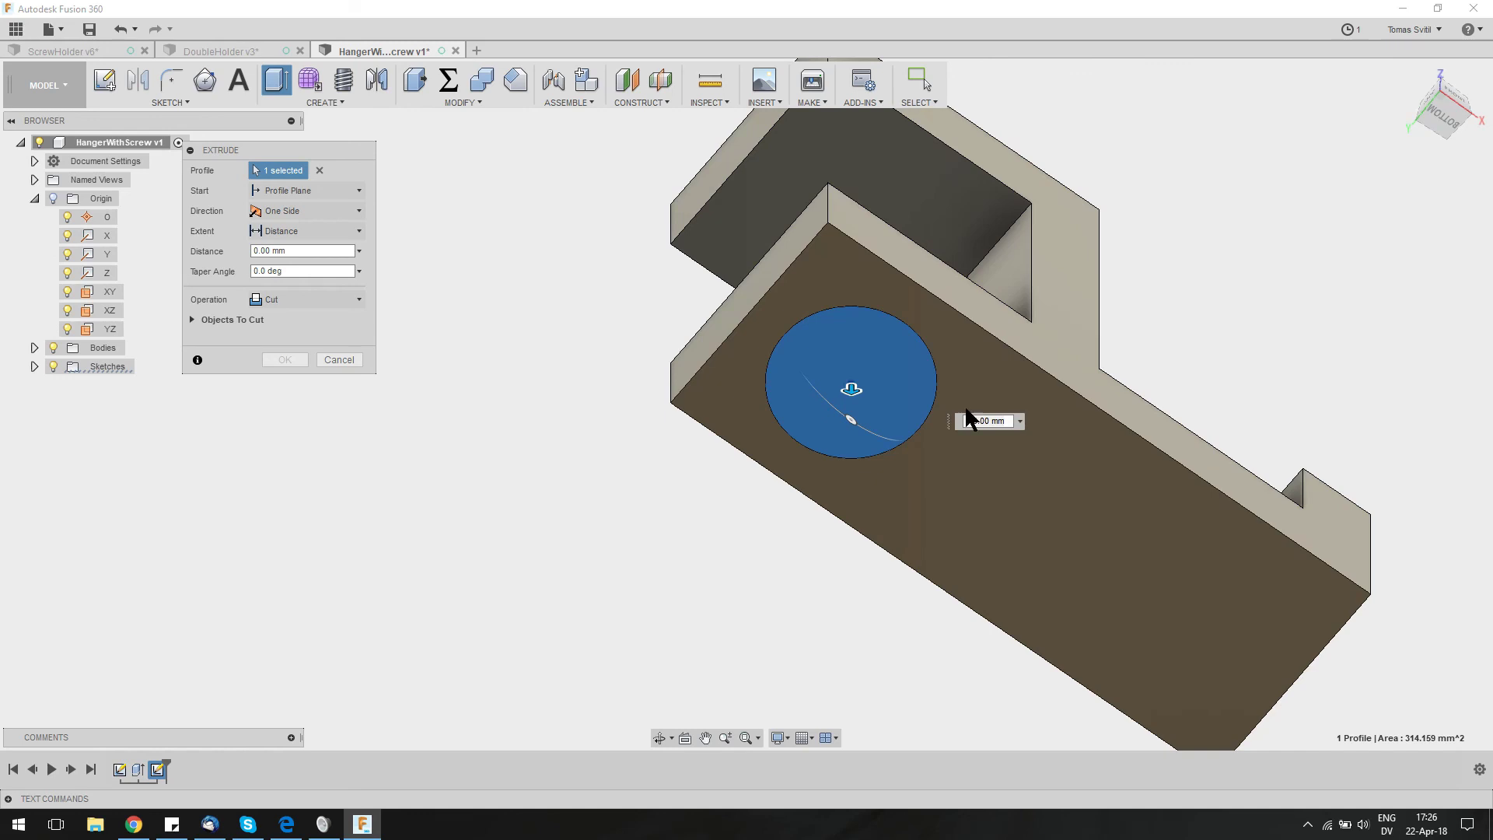
middle_click_drag(952, 292, 879, 534, "shift")
left_click_drag(837, 597, 837, 439)
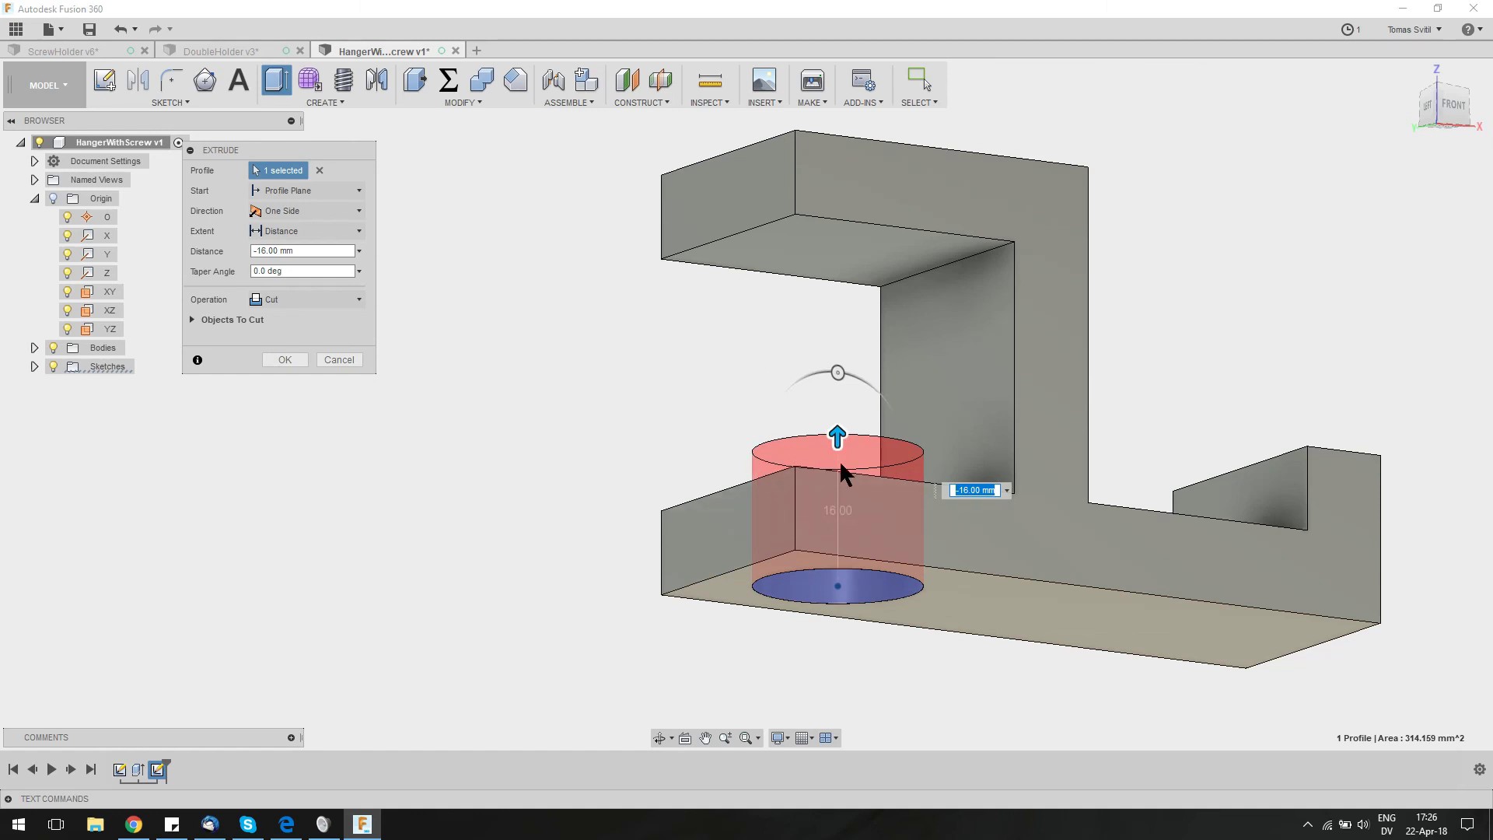
left_click(283, 360)
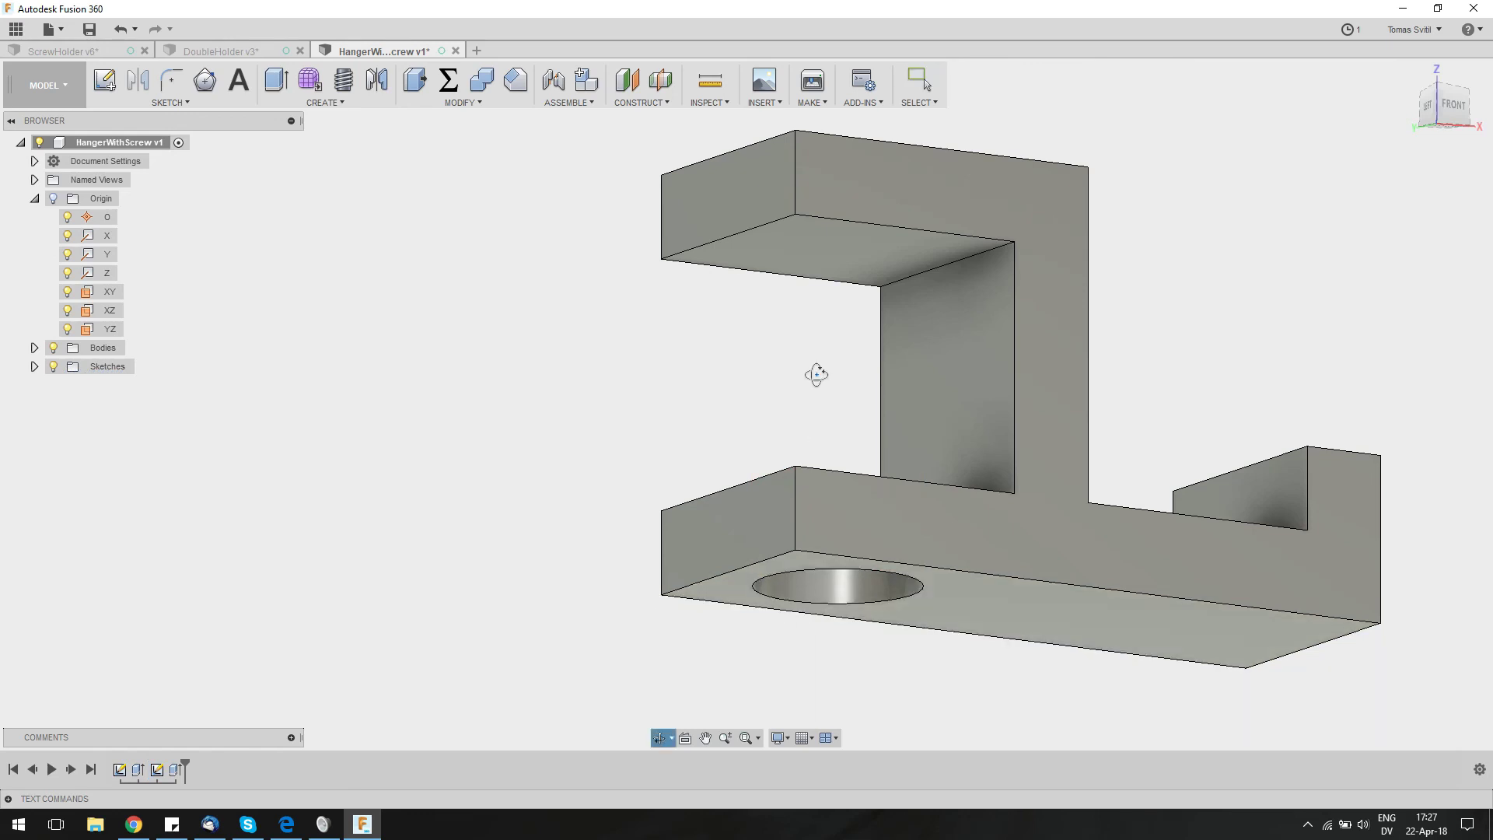
middle_click_drag(815, 374, 627, 79, "shift")
middle_click_drag(1033, 323, 983, 376, "shift")
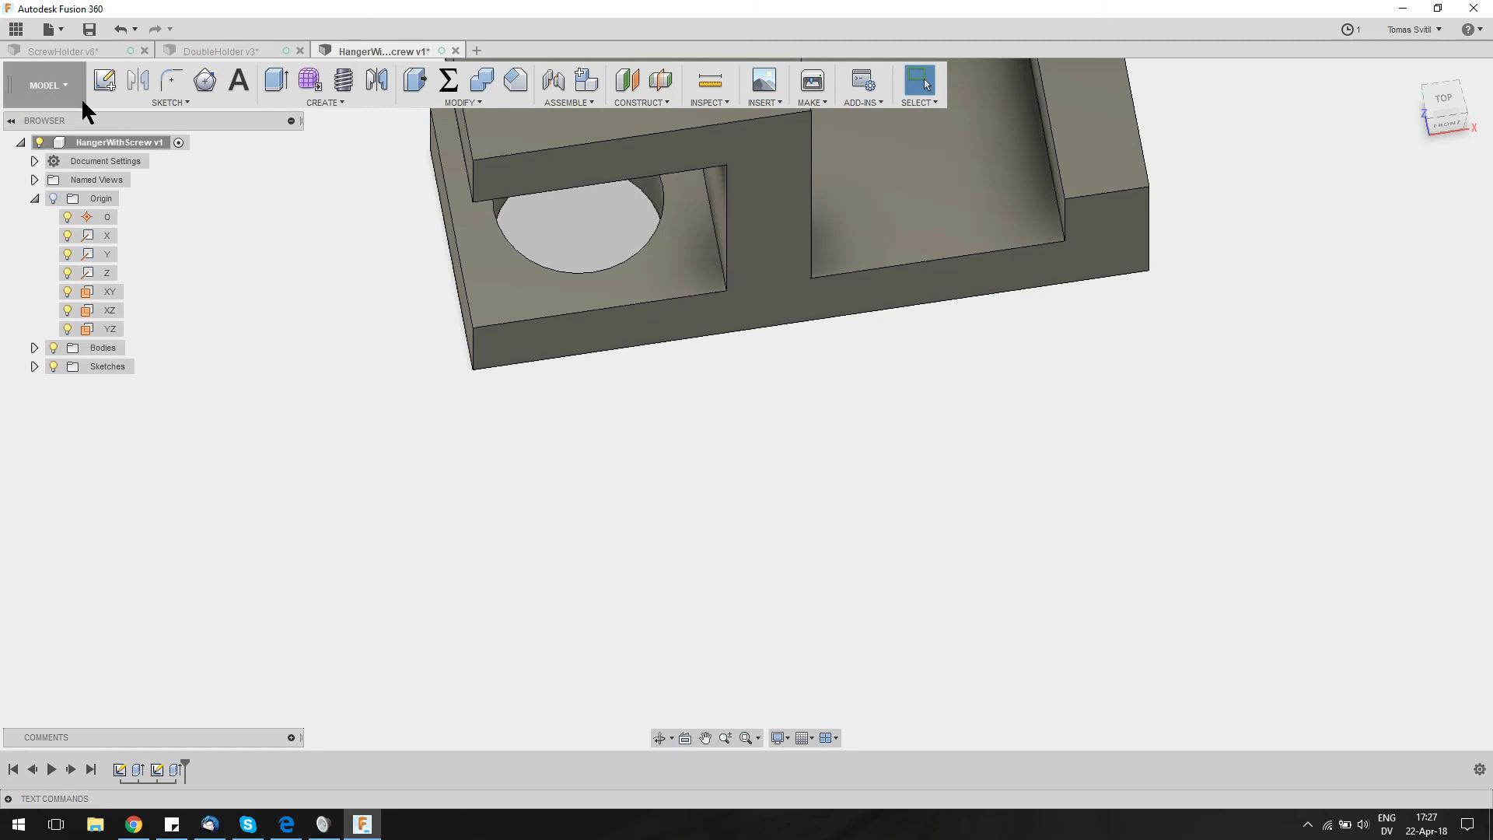
left_click(104, 80)
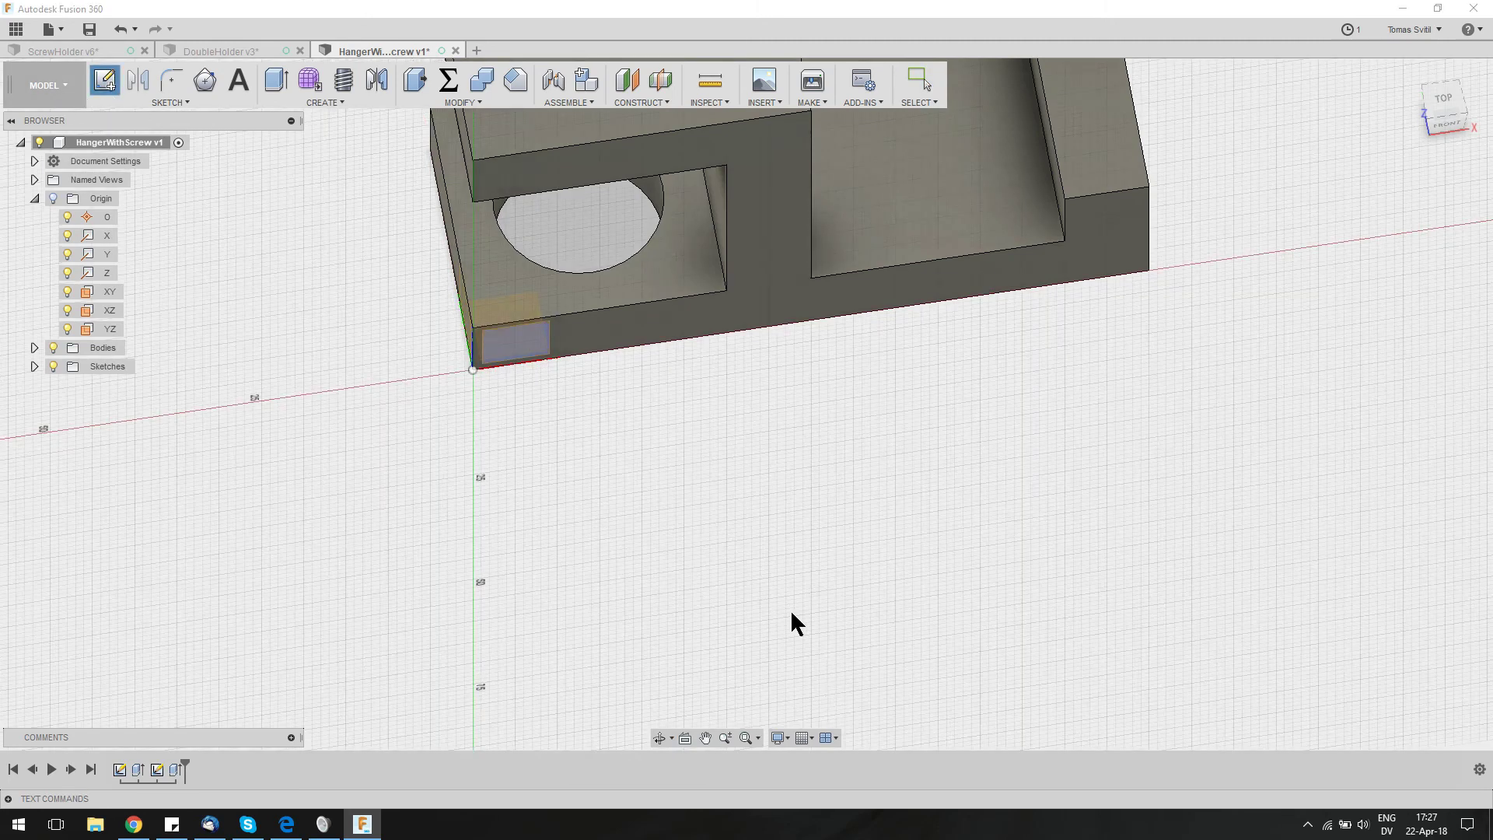
left_click(865, 484)
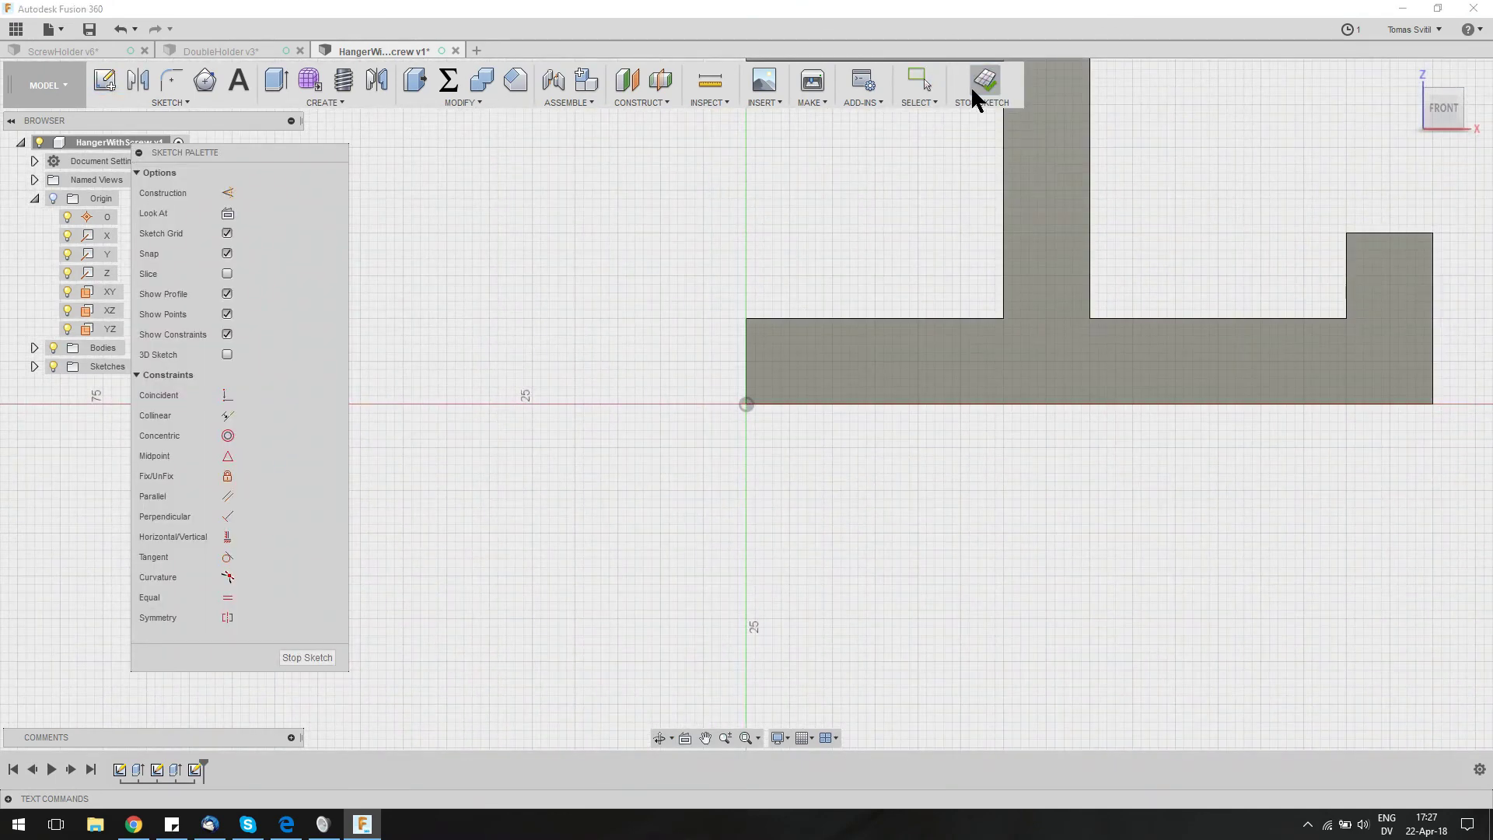
left_click(981, 84)
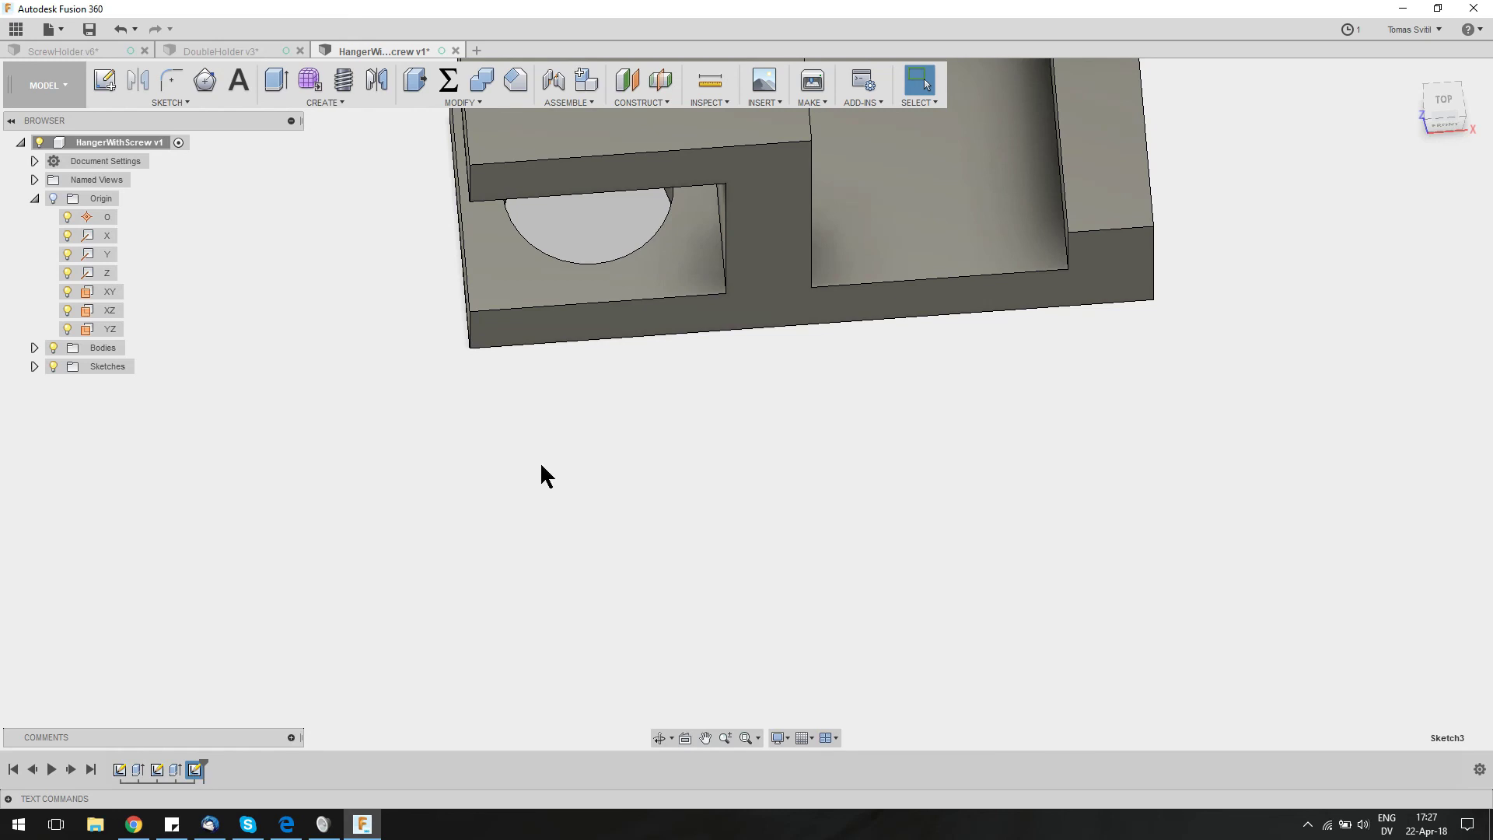
key("ctrl+z")
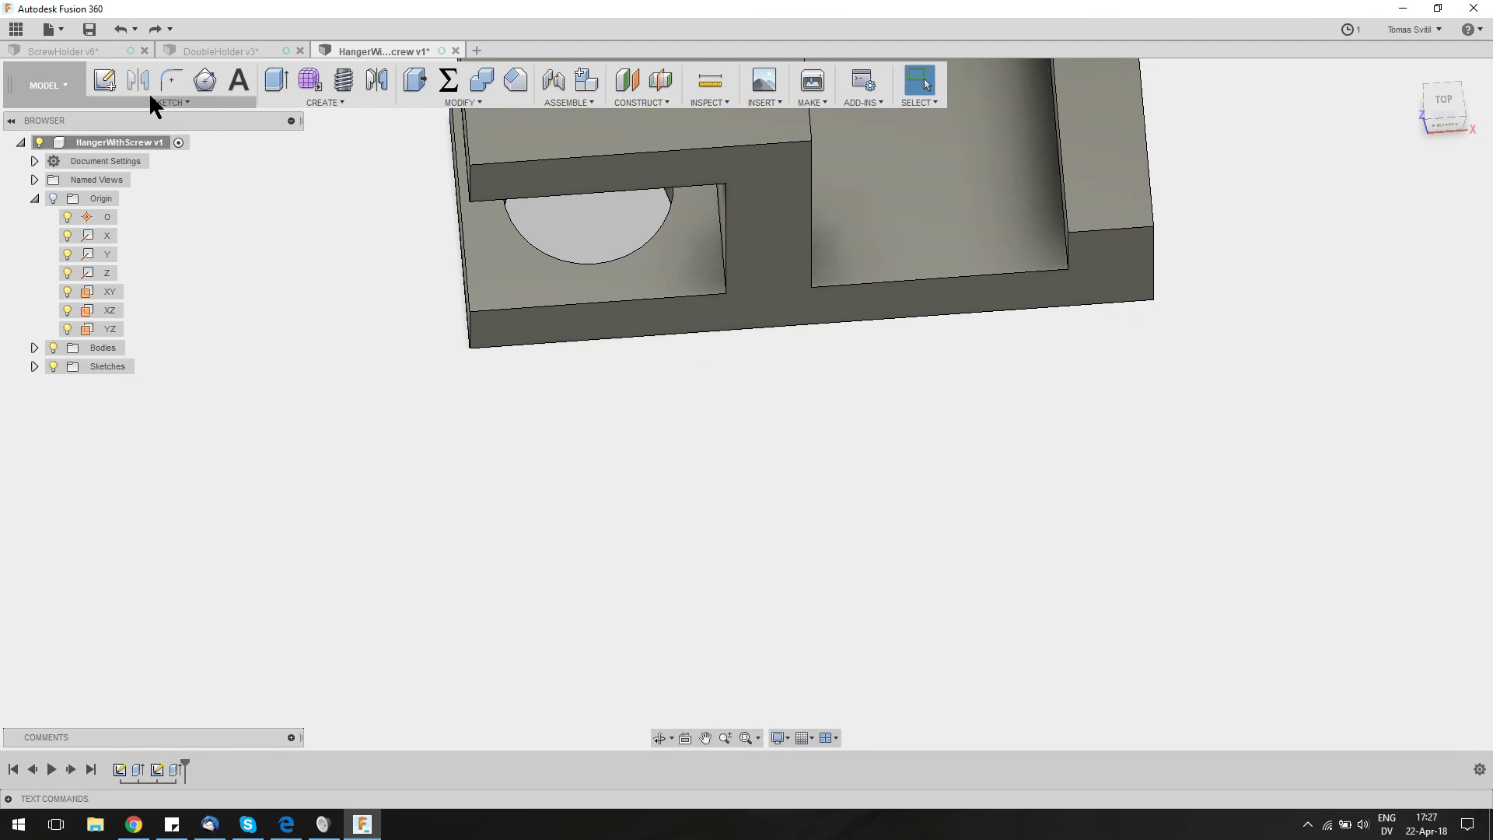
left_click(104, 80)
Start a new sketch on the XY origin plane, temporarily hiding the hanger body
left_click(467, 474)
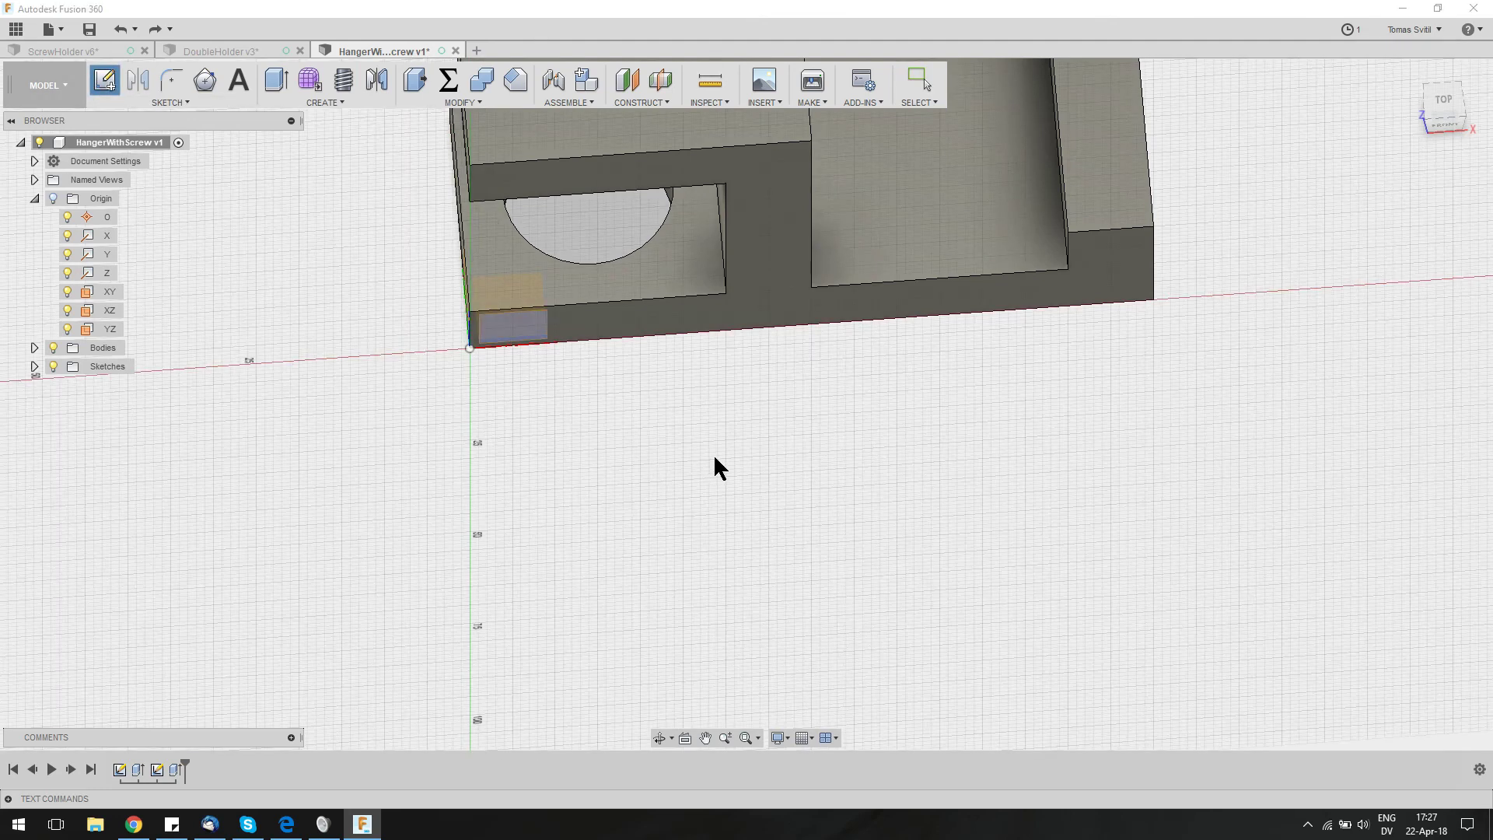
mouse_move(662, 397)
middle_mouse_down("shift")
mouse_move(700, 440)
mouse_move(786, 393)
middle_mouse_up("shift")
key("ctrl+z")
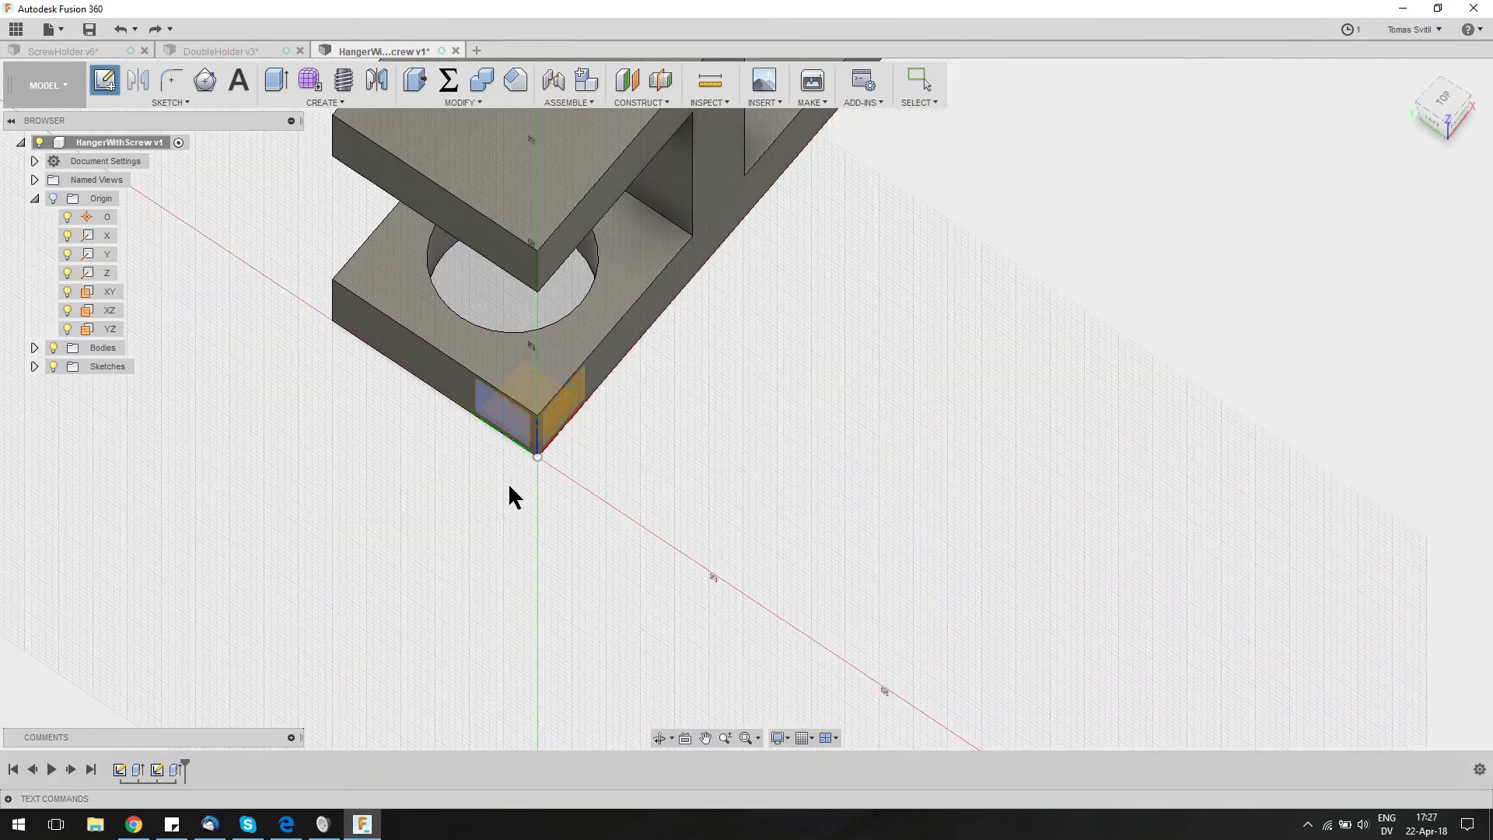
left_click(54, 347)
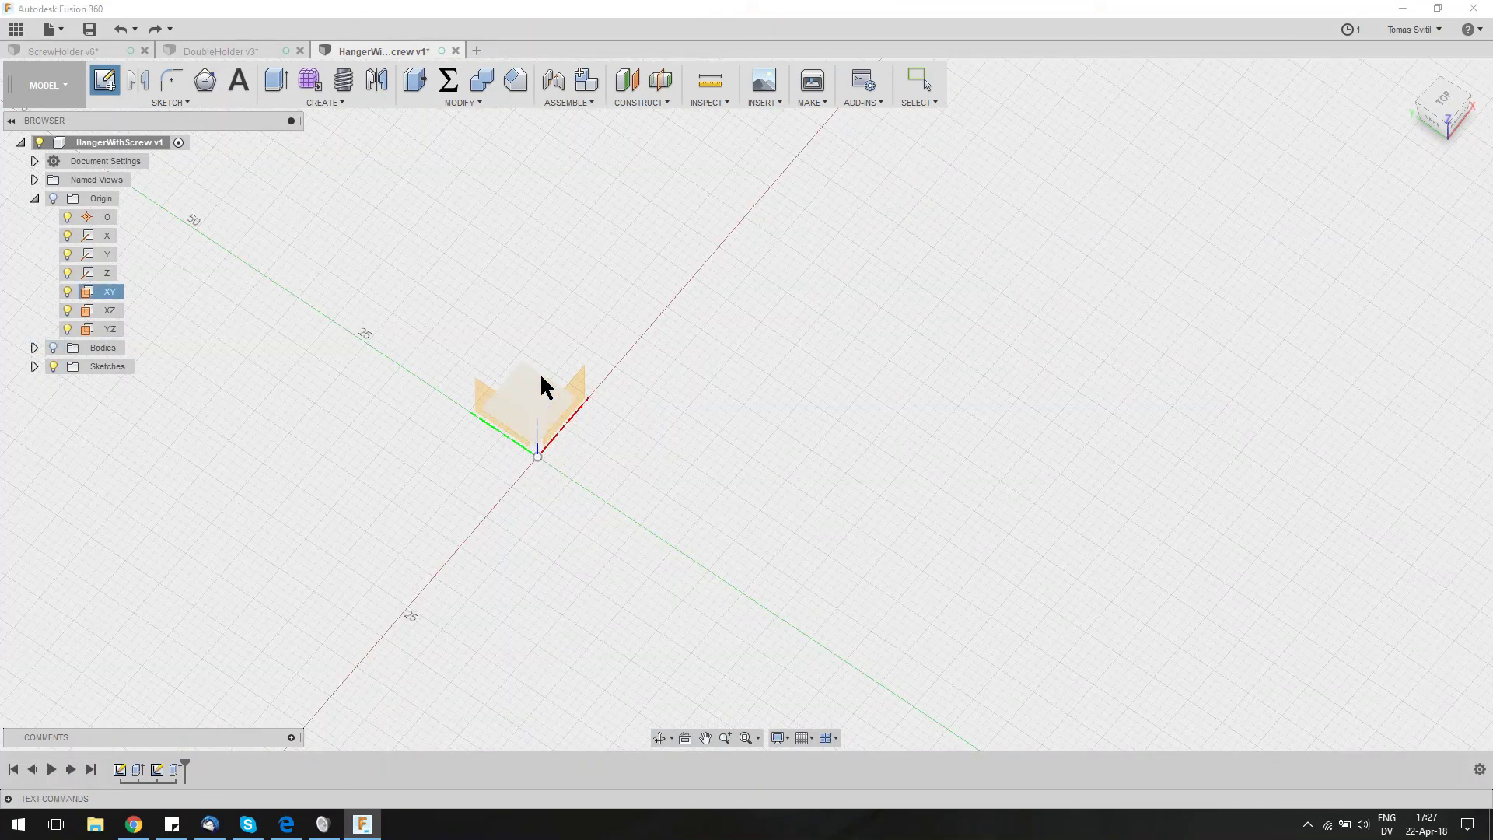
left_click(529, 389)
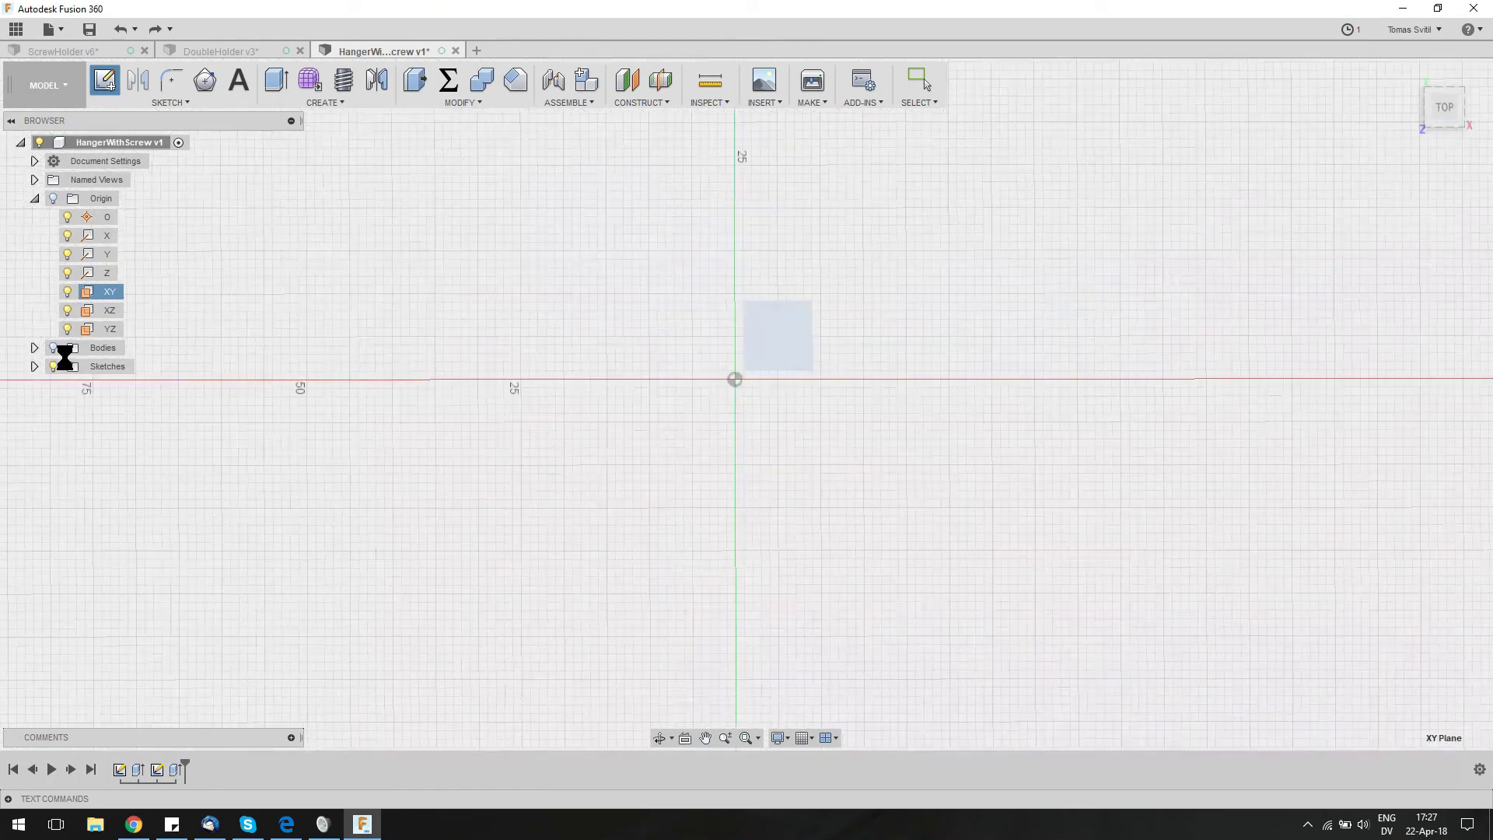
left_click(53, 348)
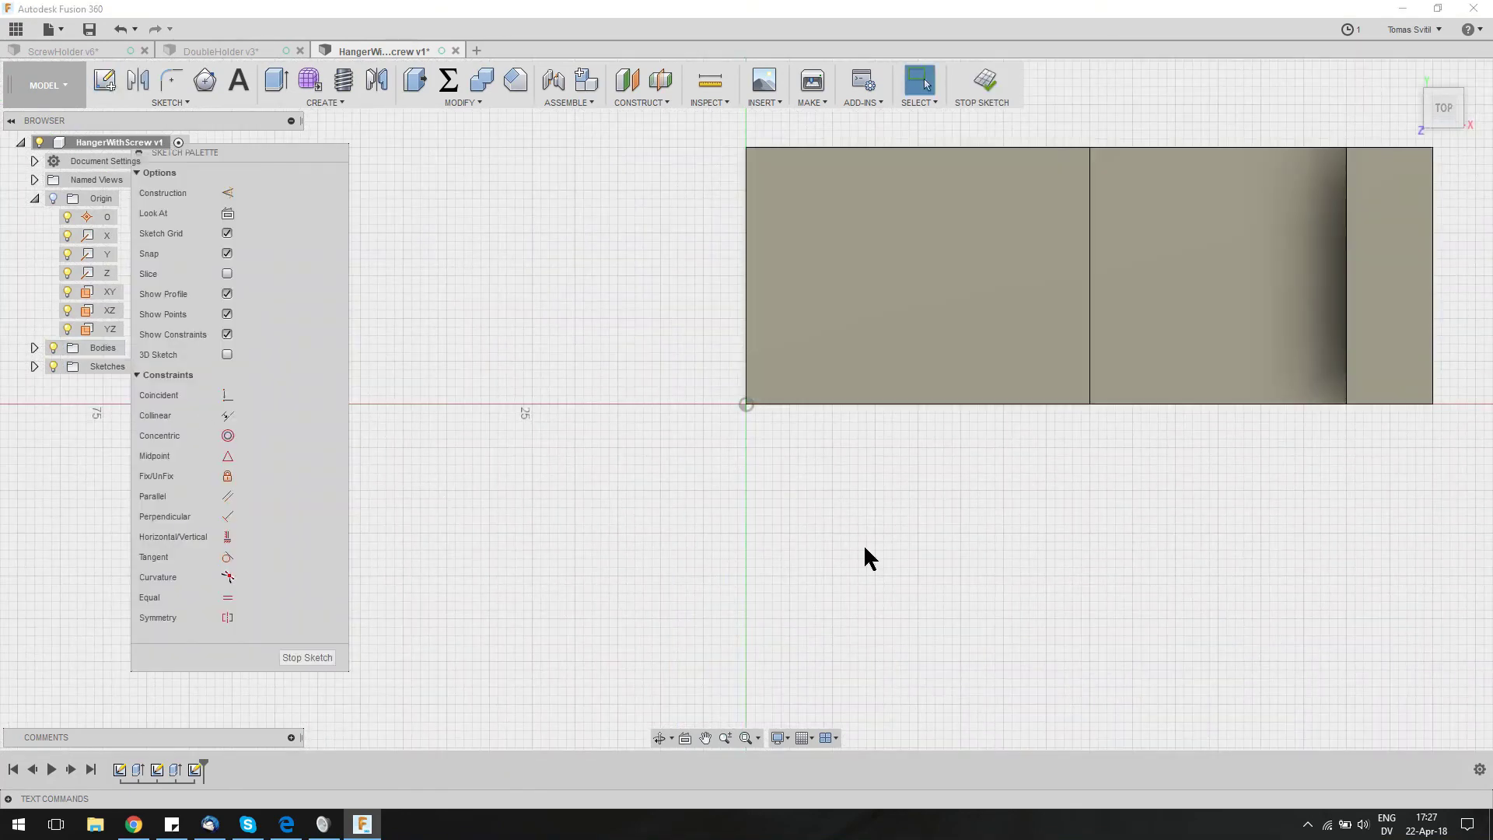
Draw a center-diameter circle with diameter ScrewDiameter beside the hanger
left_click(175, 102)
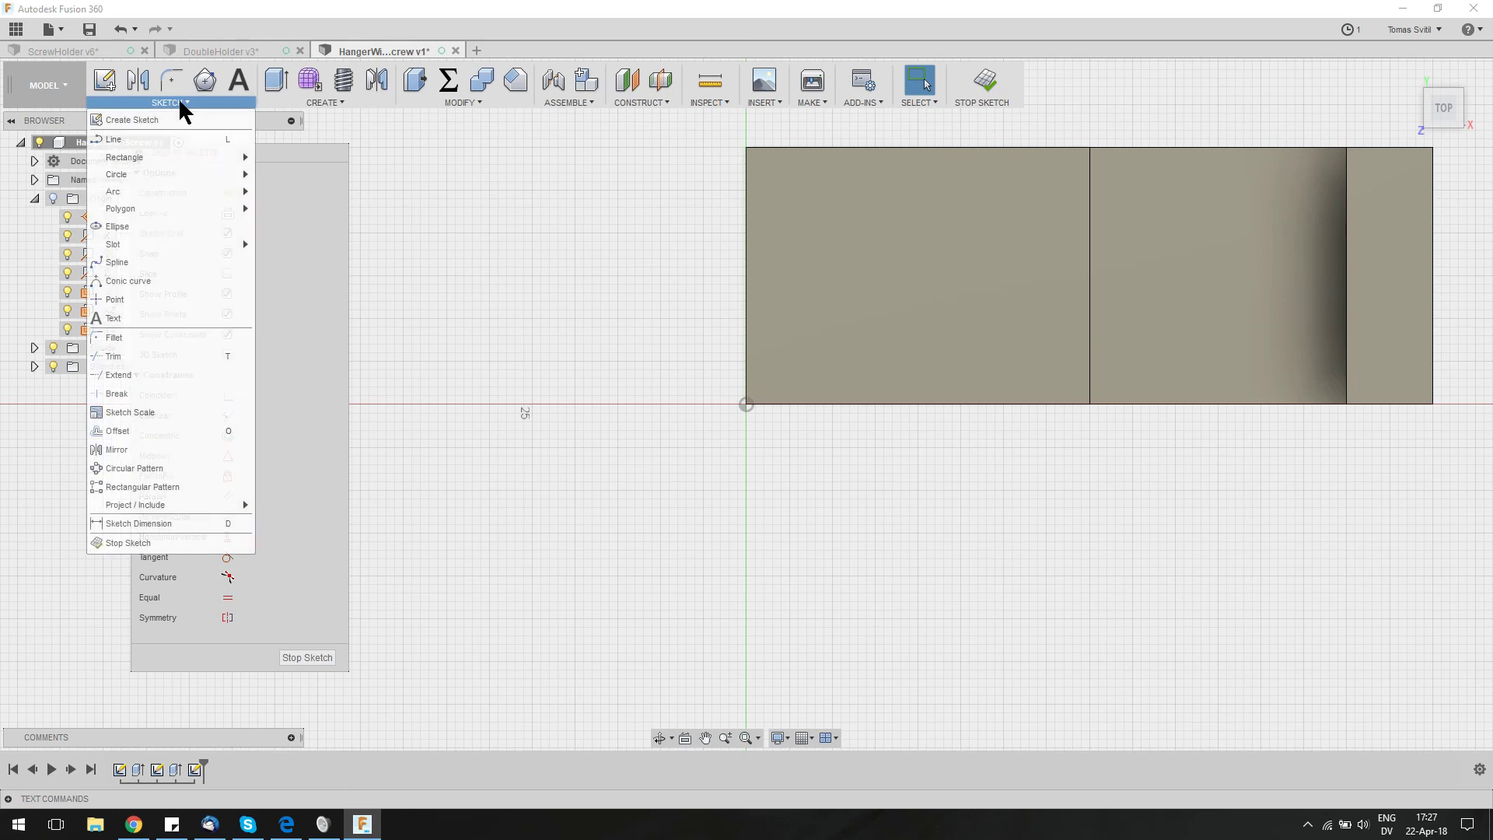
left_click(280, 177)
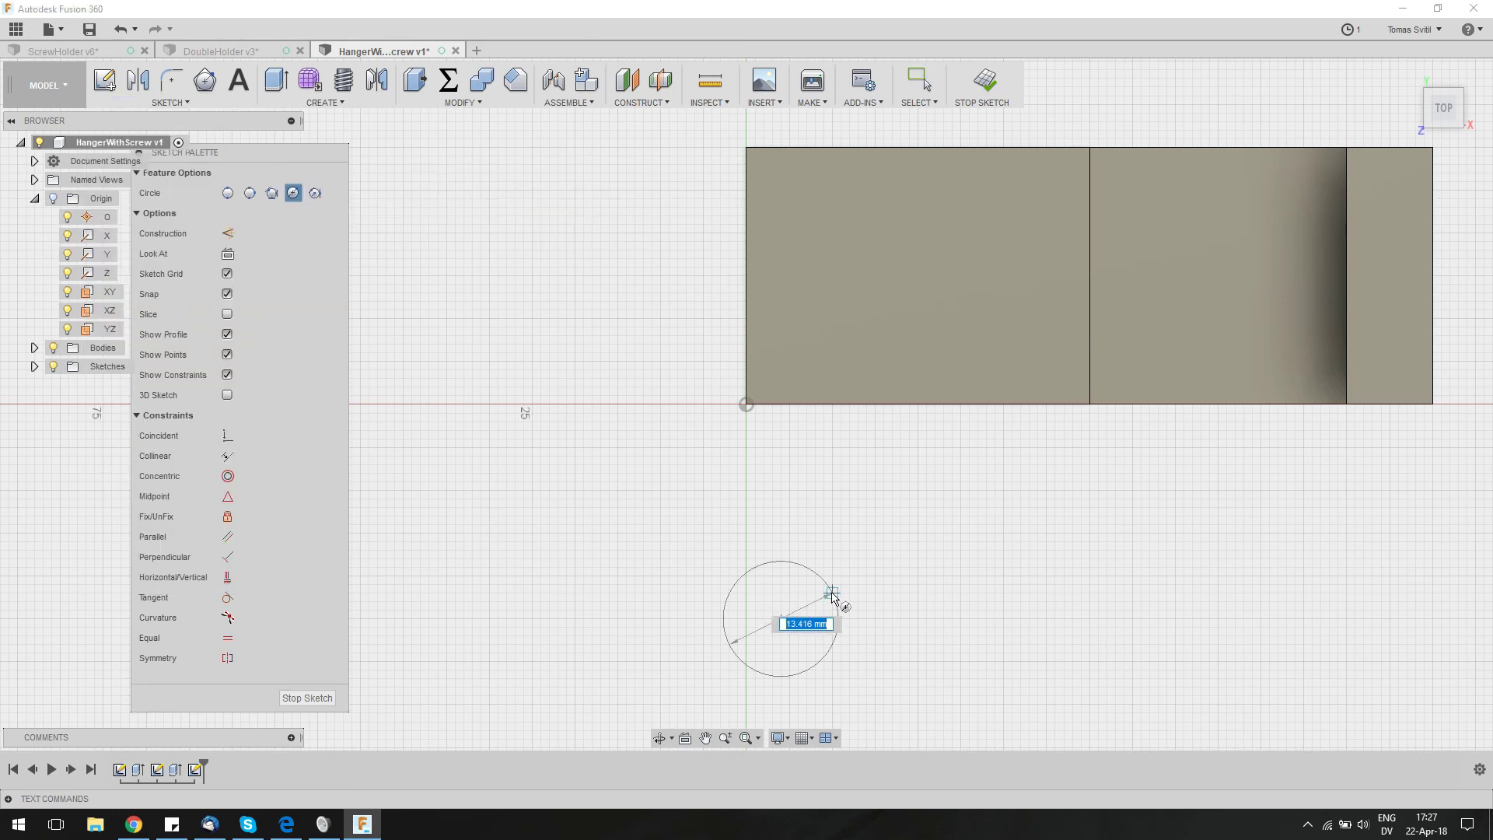
type("ScrewDiameter")
key("Tab")
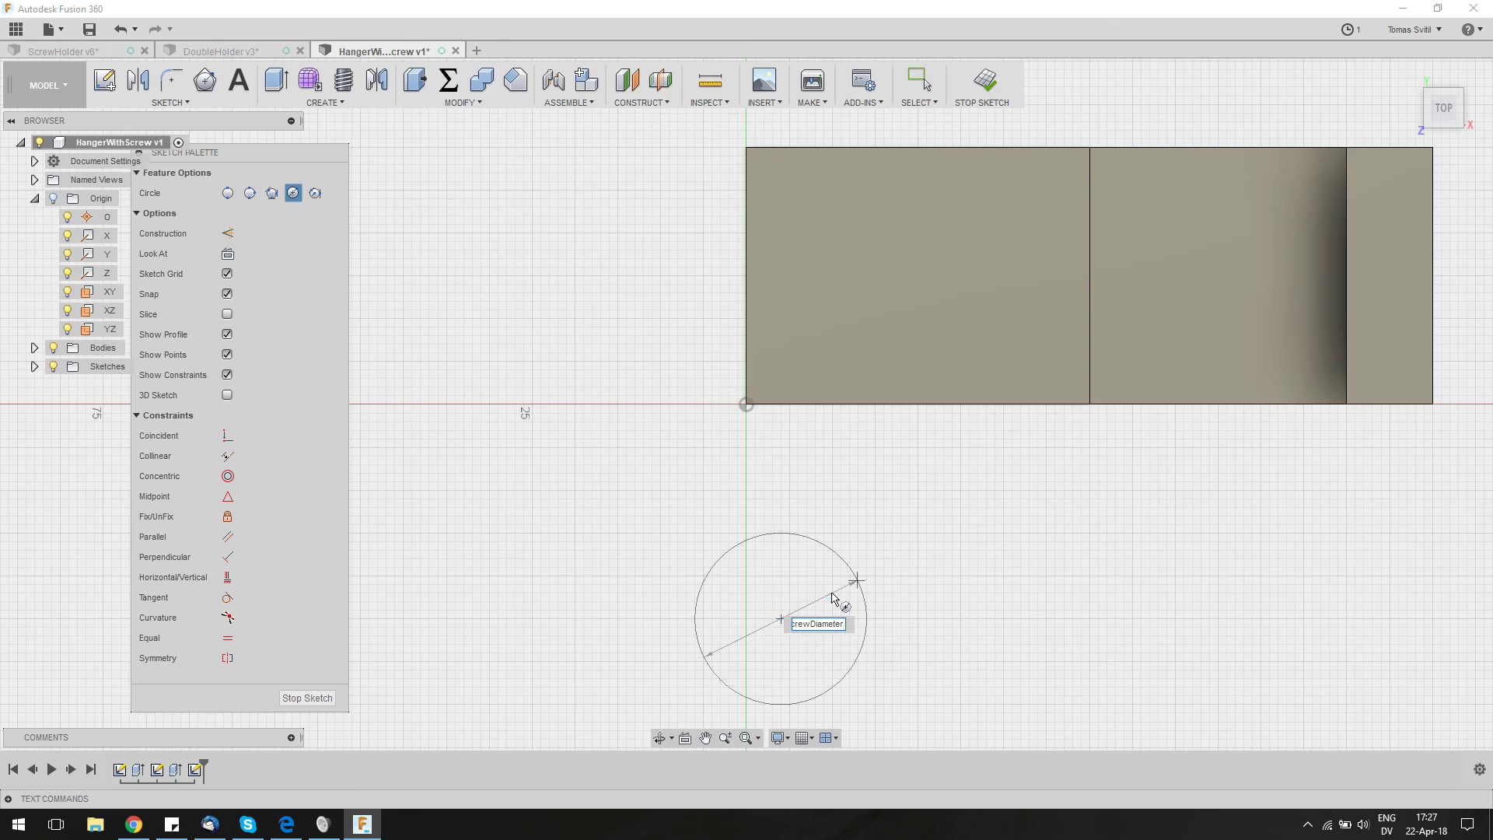
Commit the ScrewDiameter circle and draw a 12 mm circumscribed hexagon around its centre
key("Return")
key("Escape")
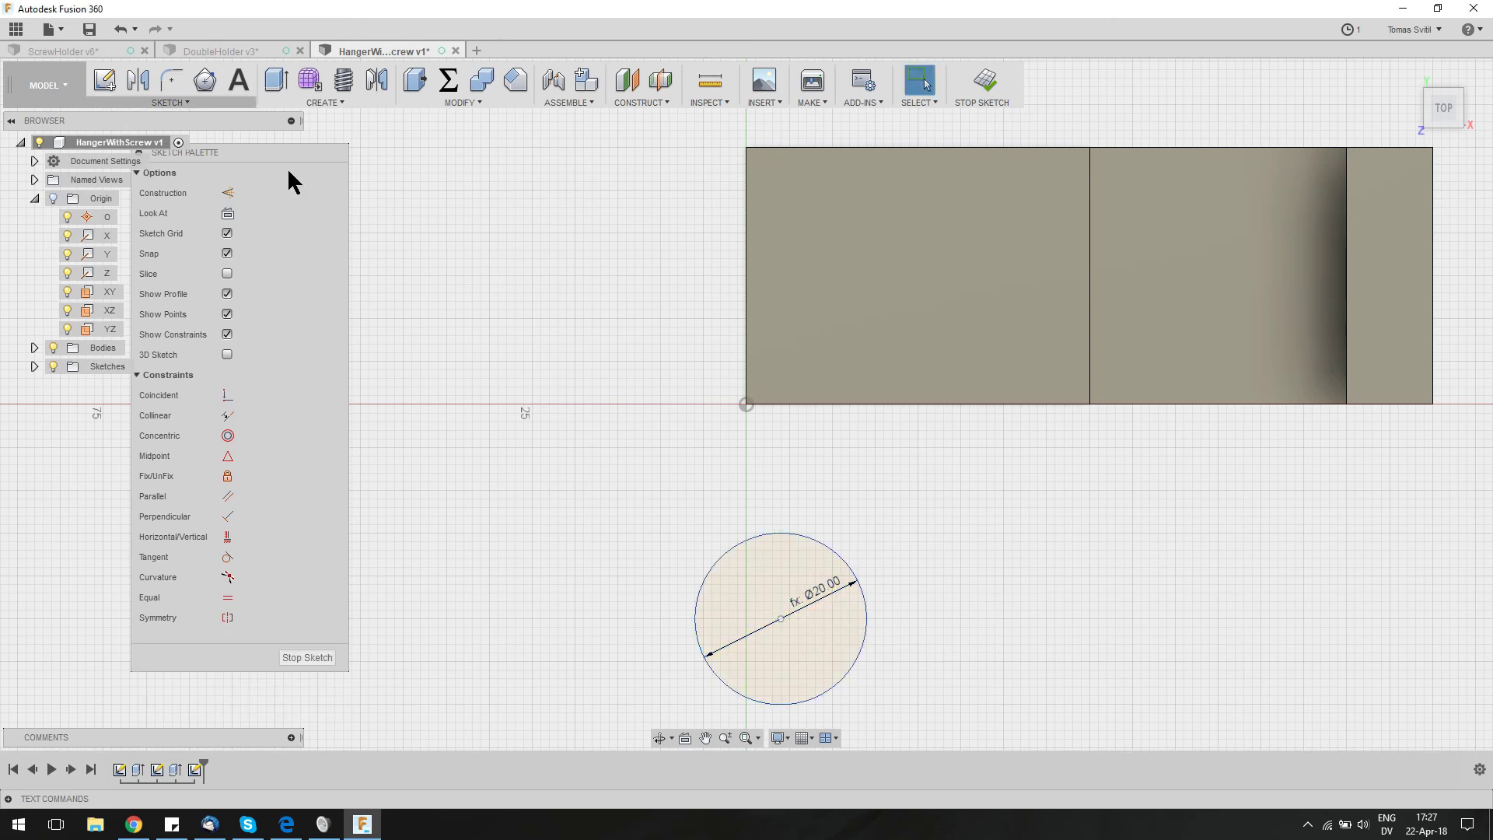
left_click(205, 102)
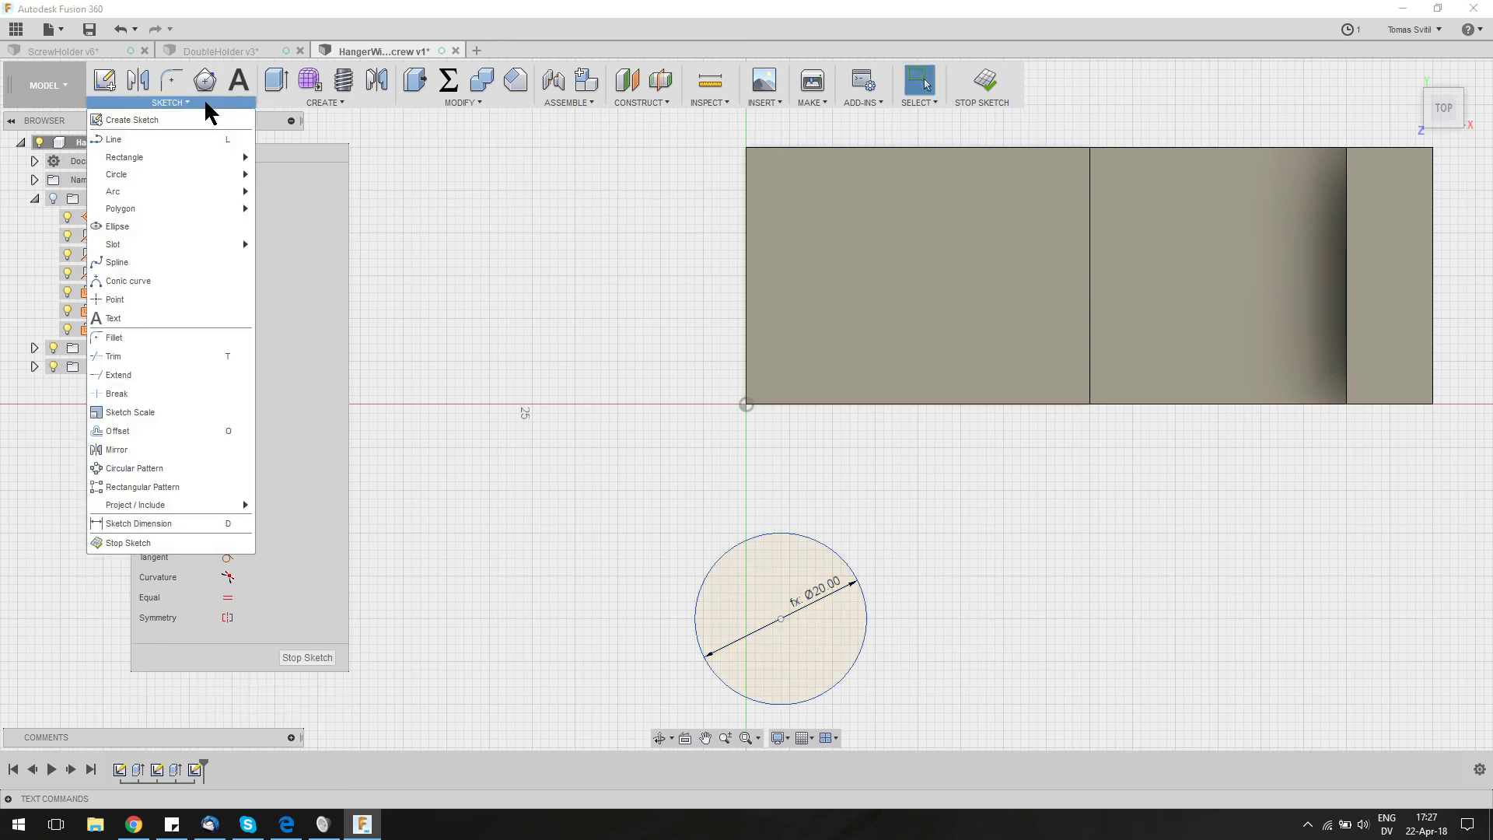
mouse_move(219, 210)
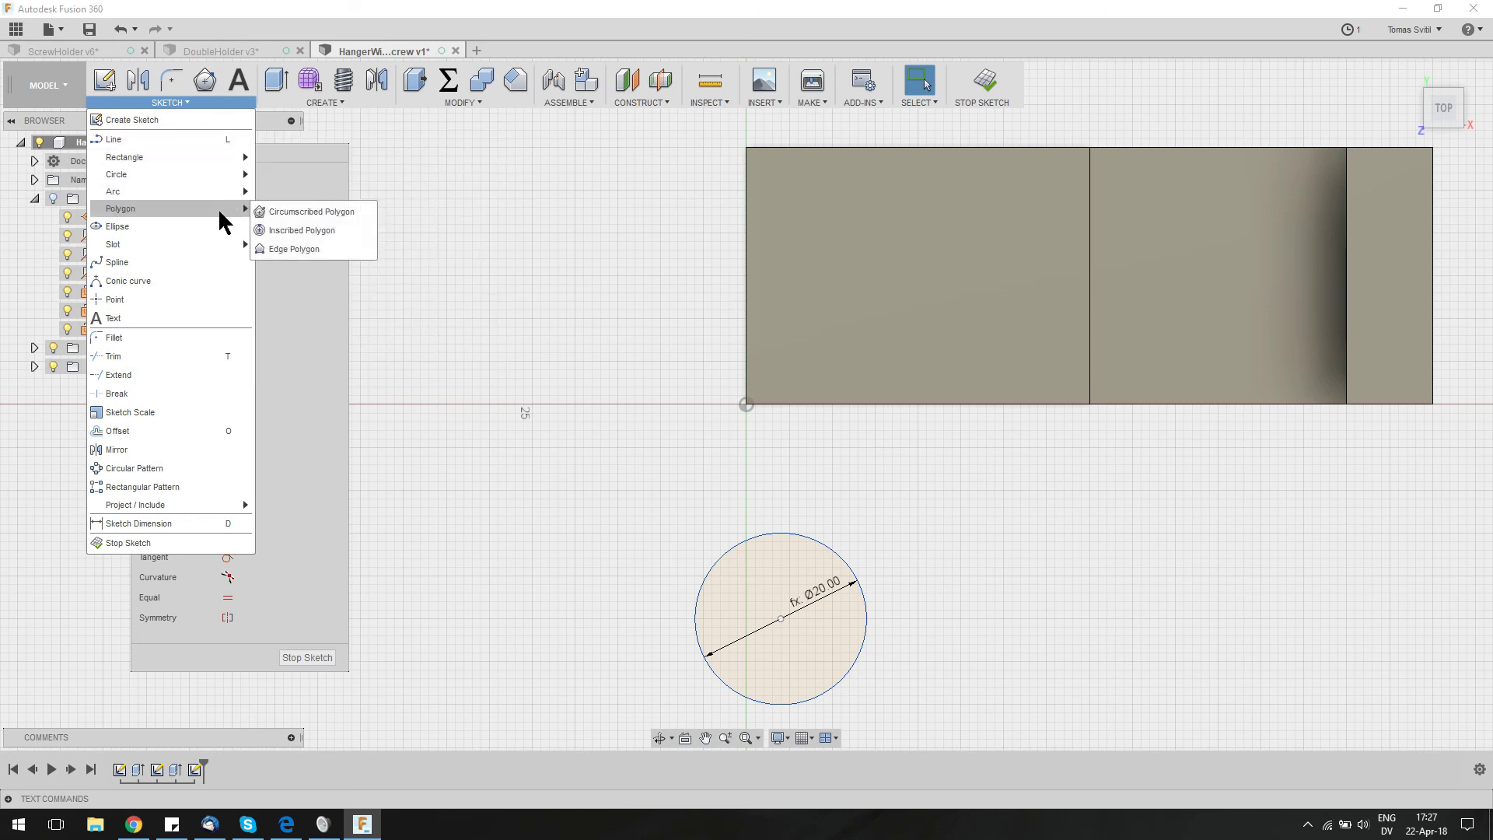
left_click(332, 211)
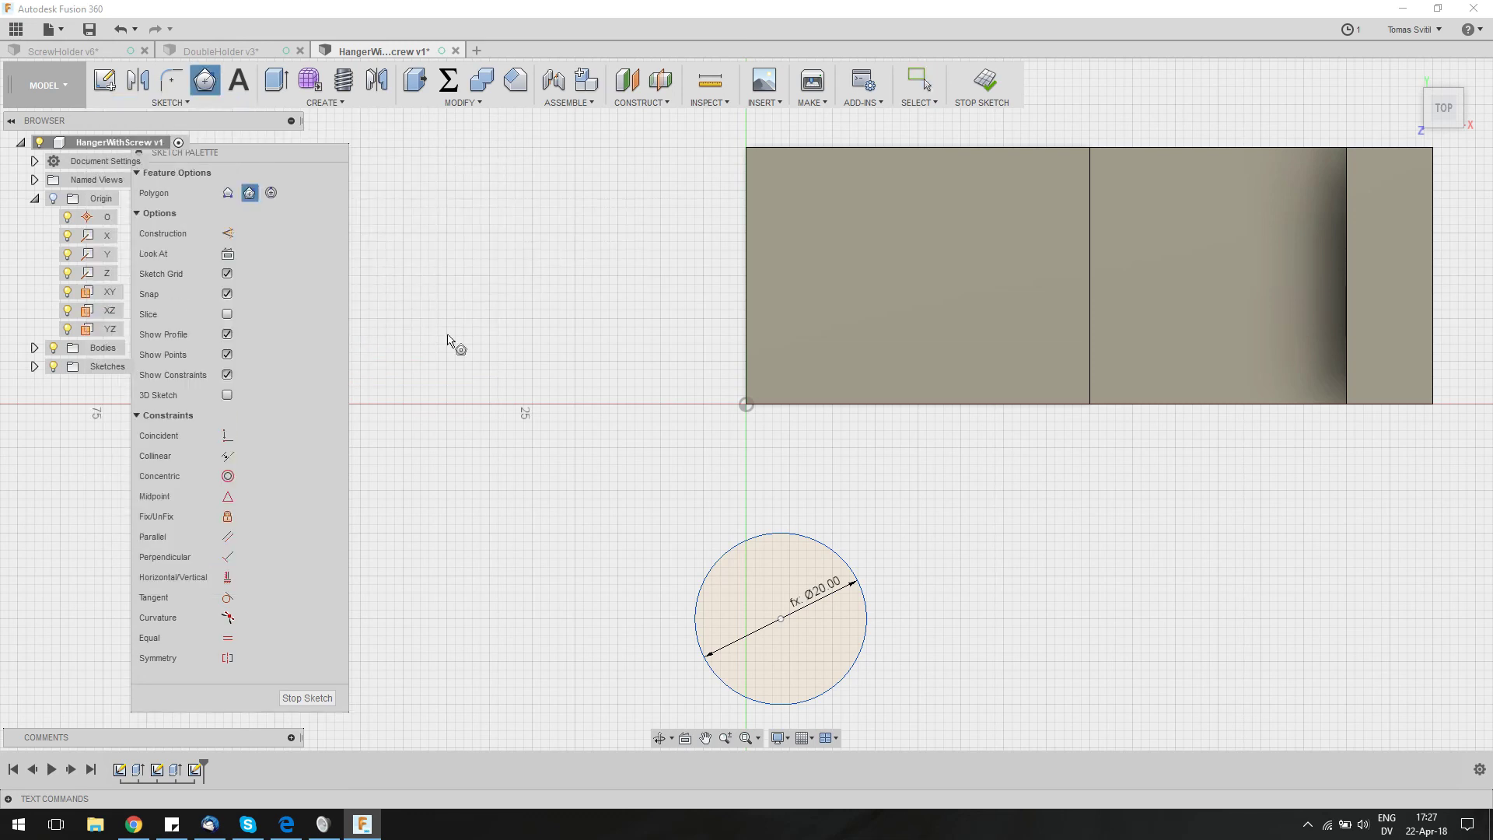
left_click(781, 620)
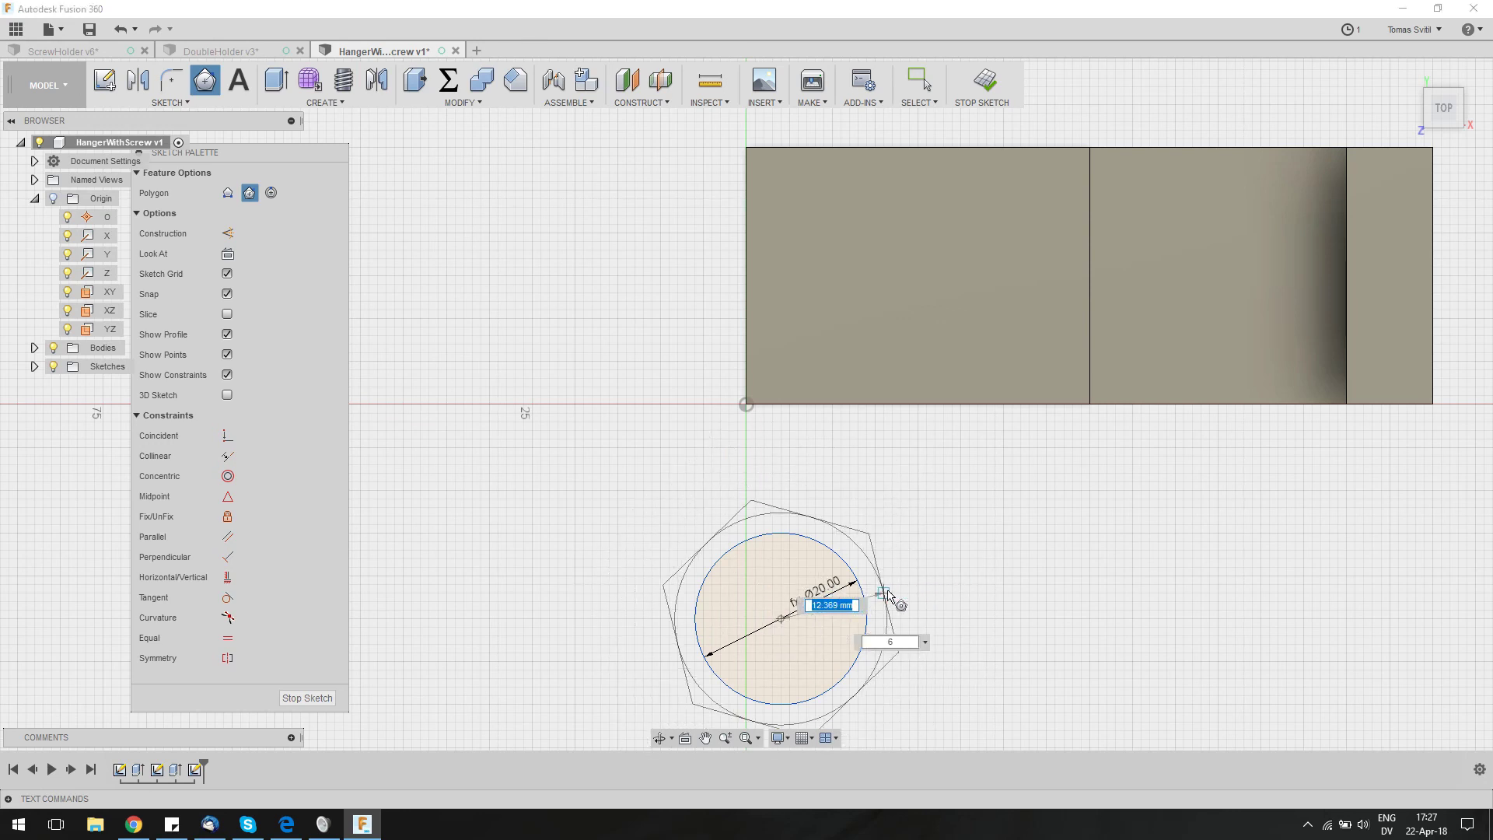
type("12")
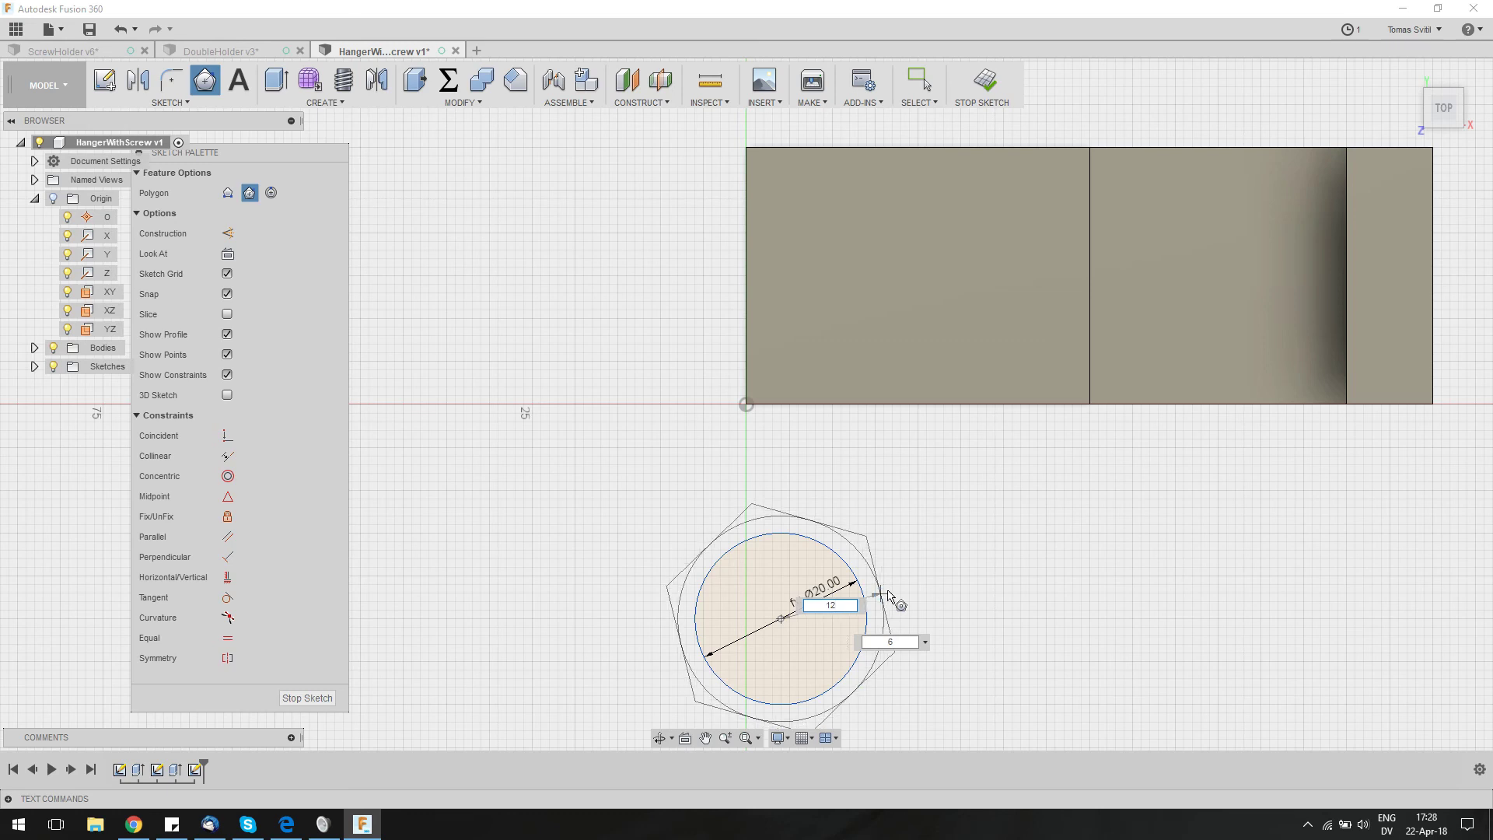
key("Return")
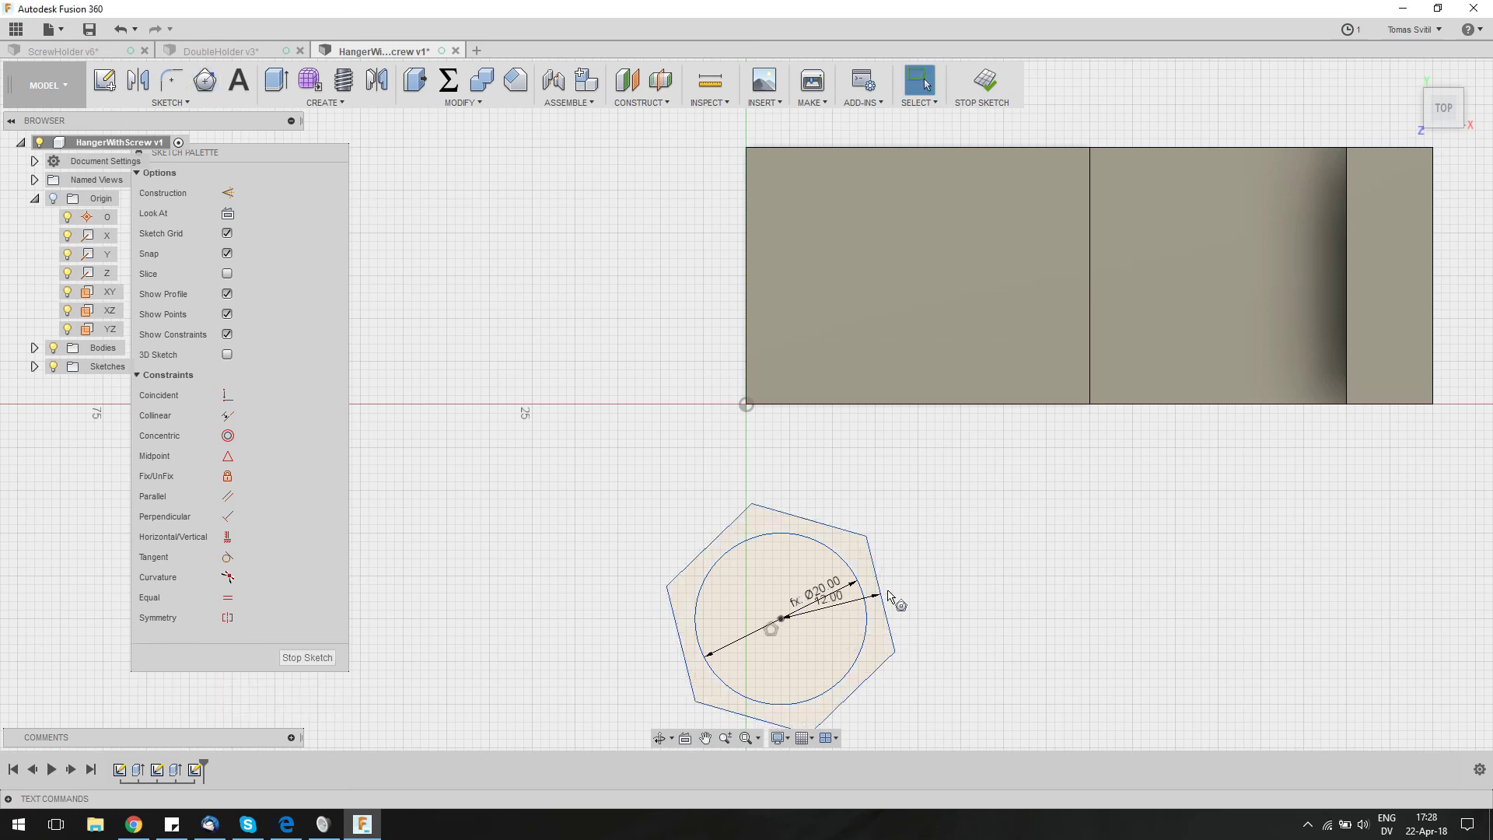
middle_click_drag(973, 489, 1007, 307)
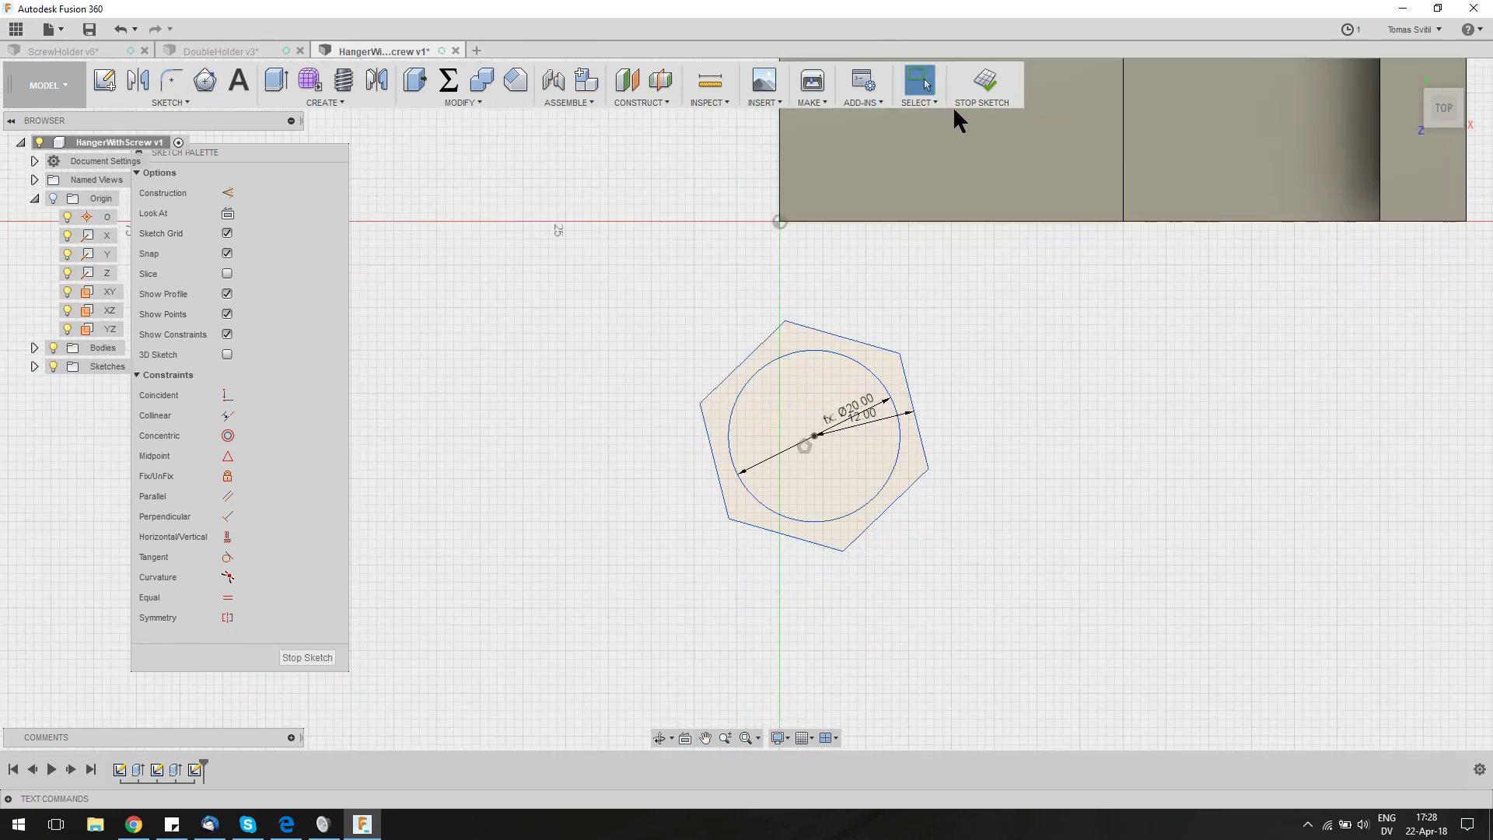
mouse_move(956, 136)
middle_mouse_down("shift")
mouse_move(923, 206)
mouse_move(856, 560)
middle_mouse_up("shift")
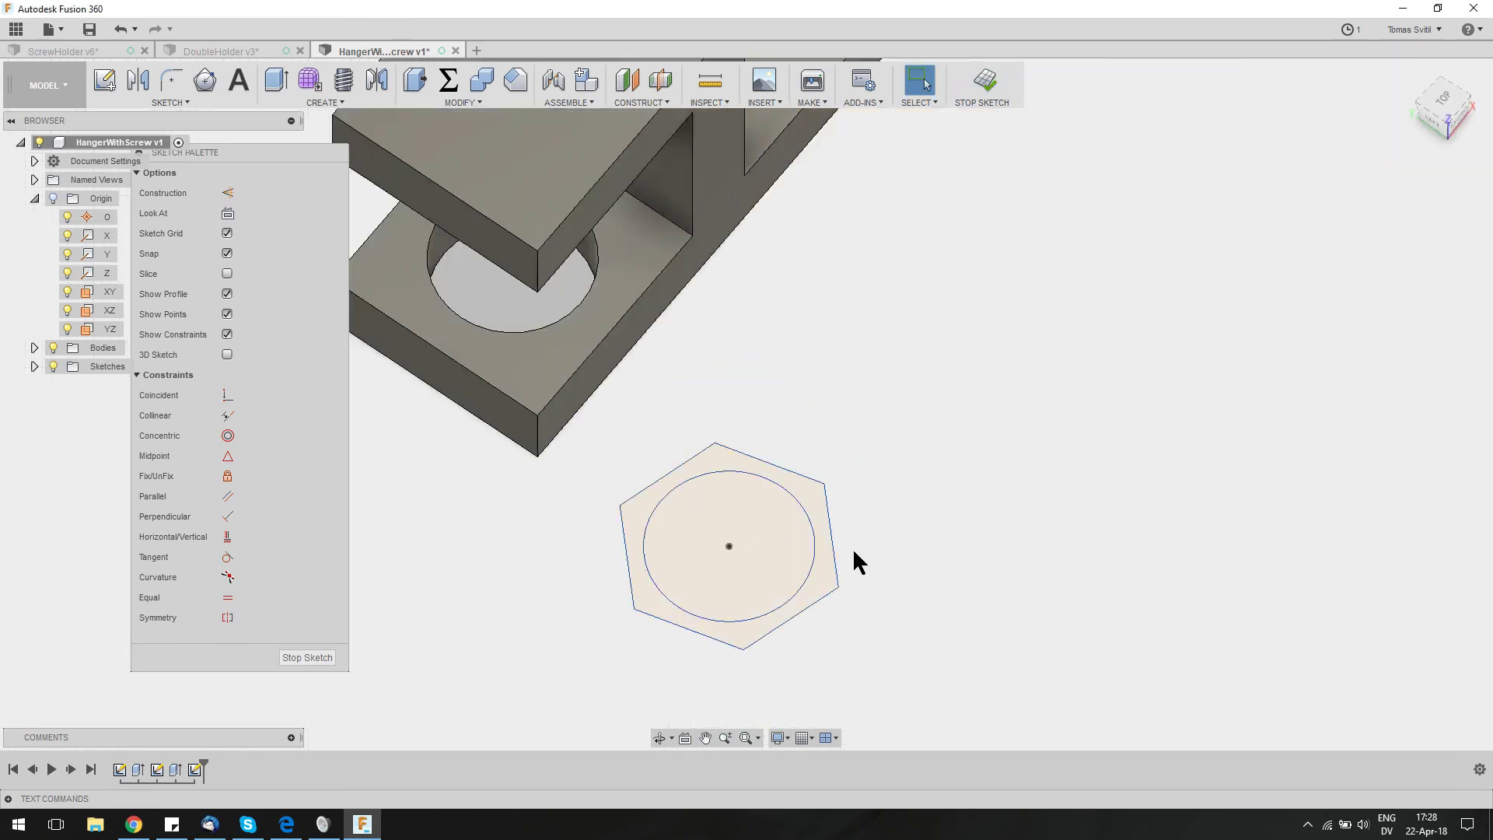
Extrude the Ø20 circle 25 mm as a new body for the screw shank
key("e")
left_click(759, 571)
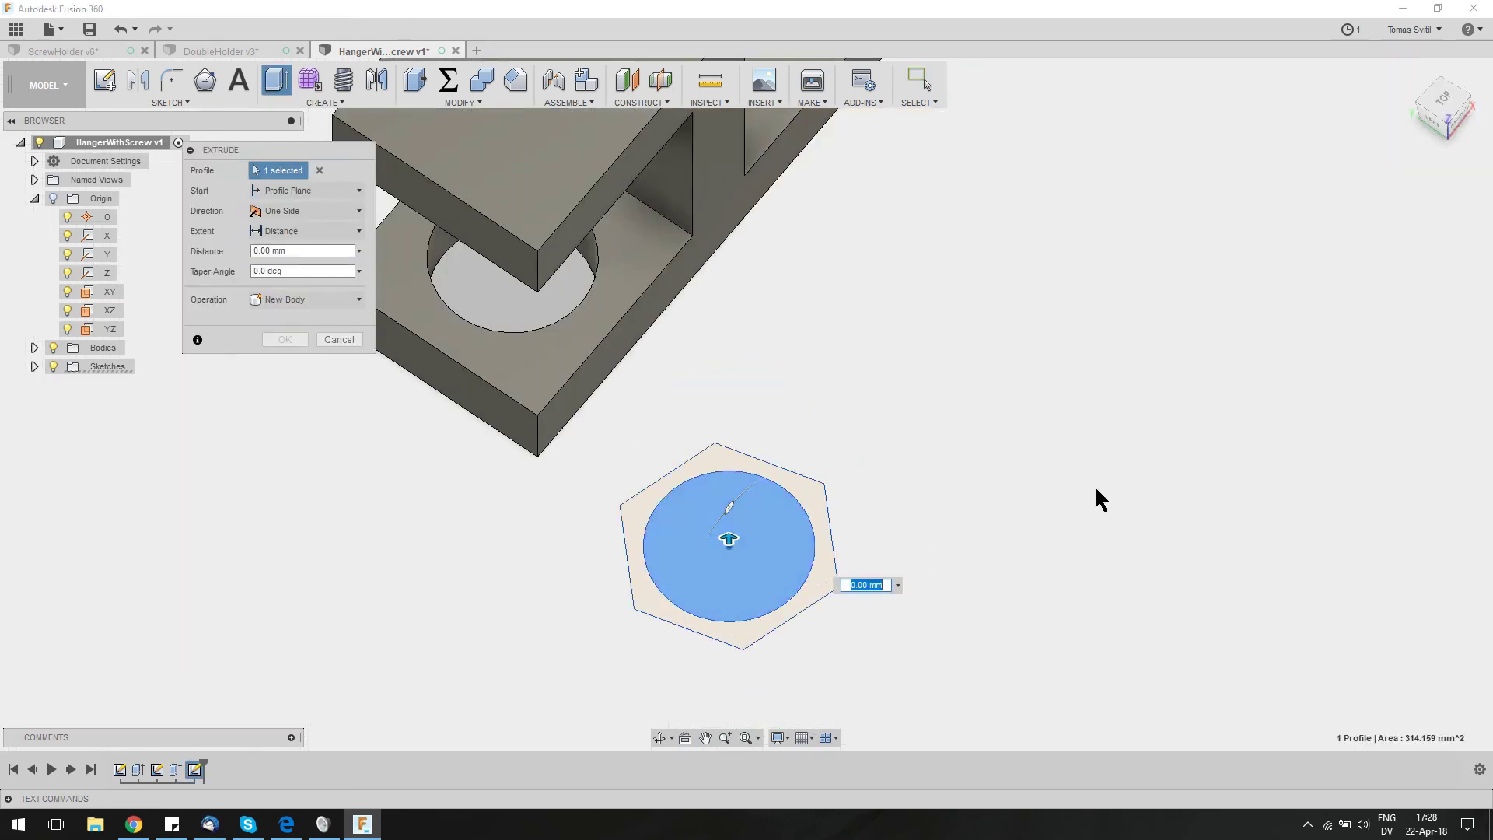
middle_click_drag(1033, 433, 927, 381, "shift")
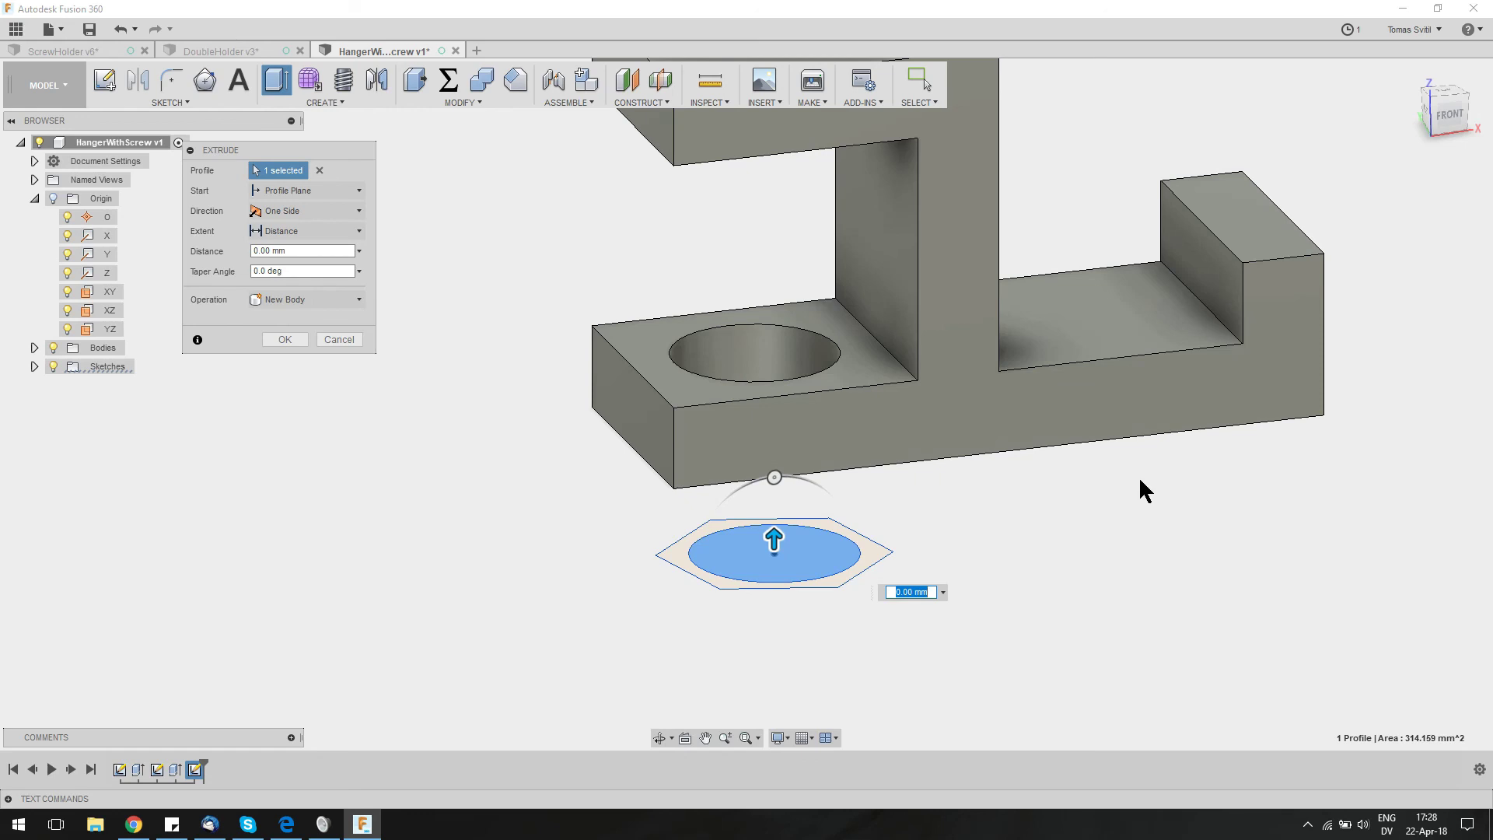
type("30")
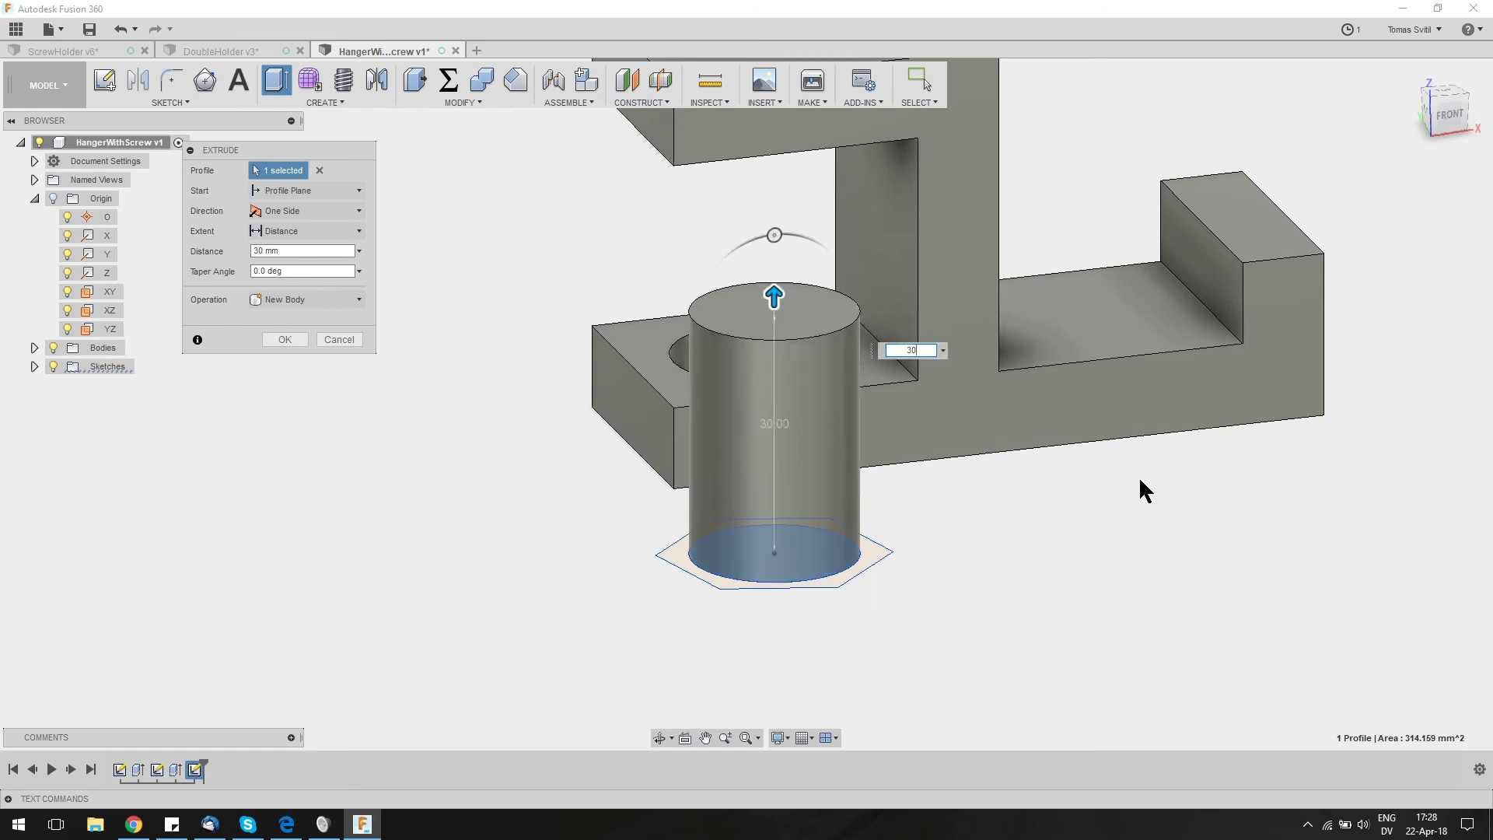
type("25")
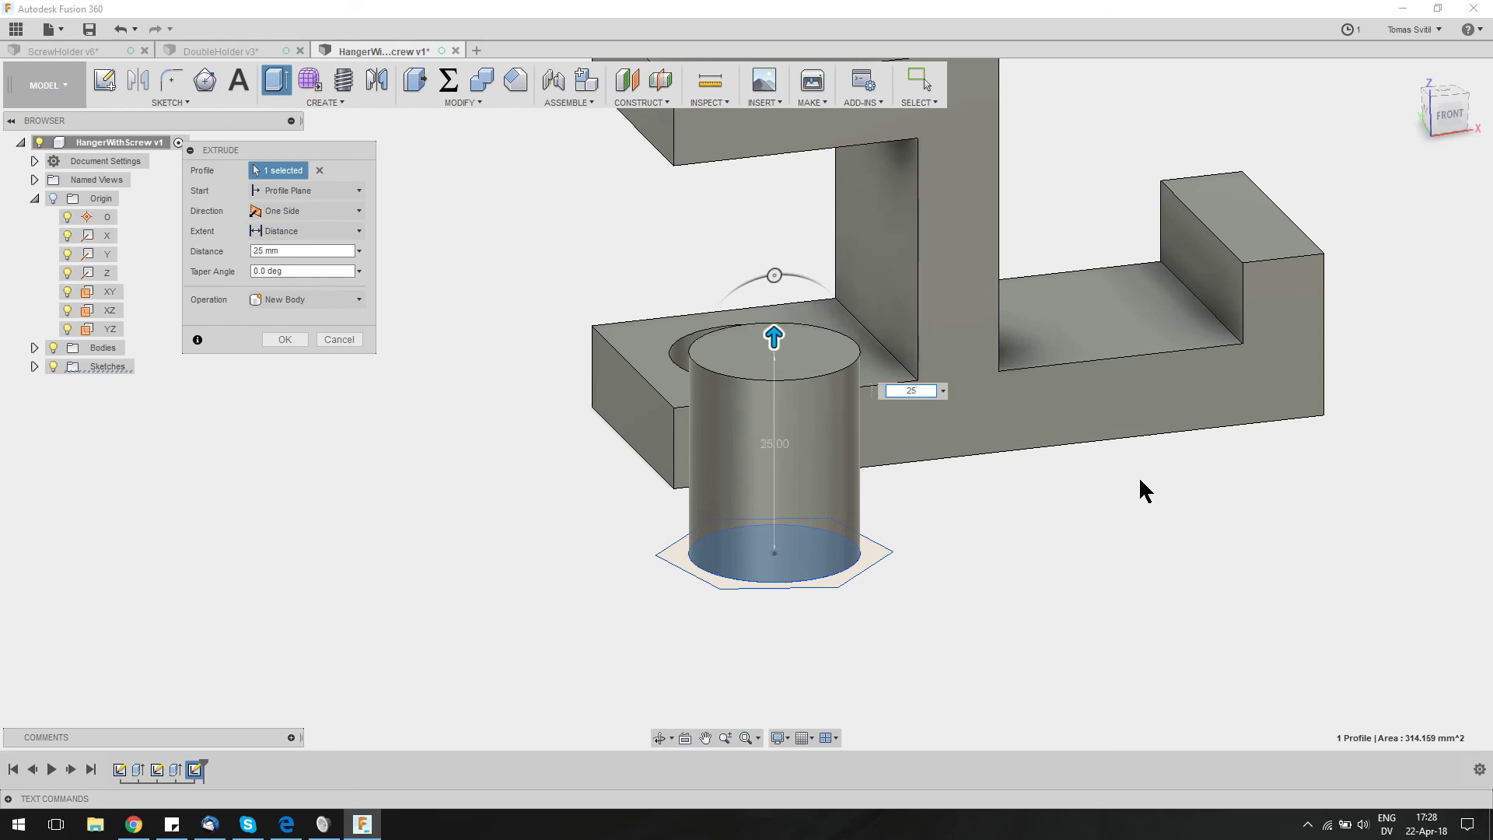
key("Return")
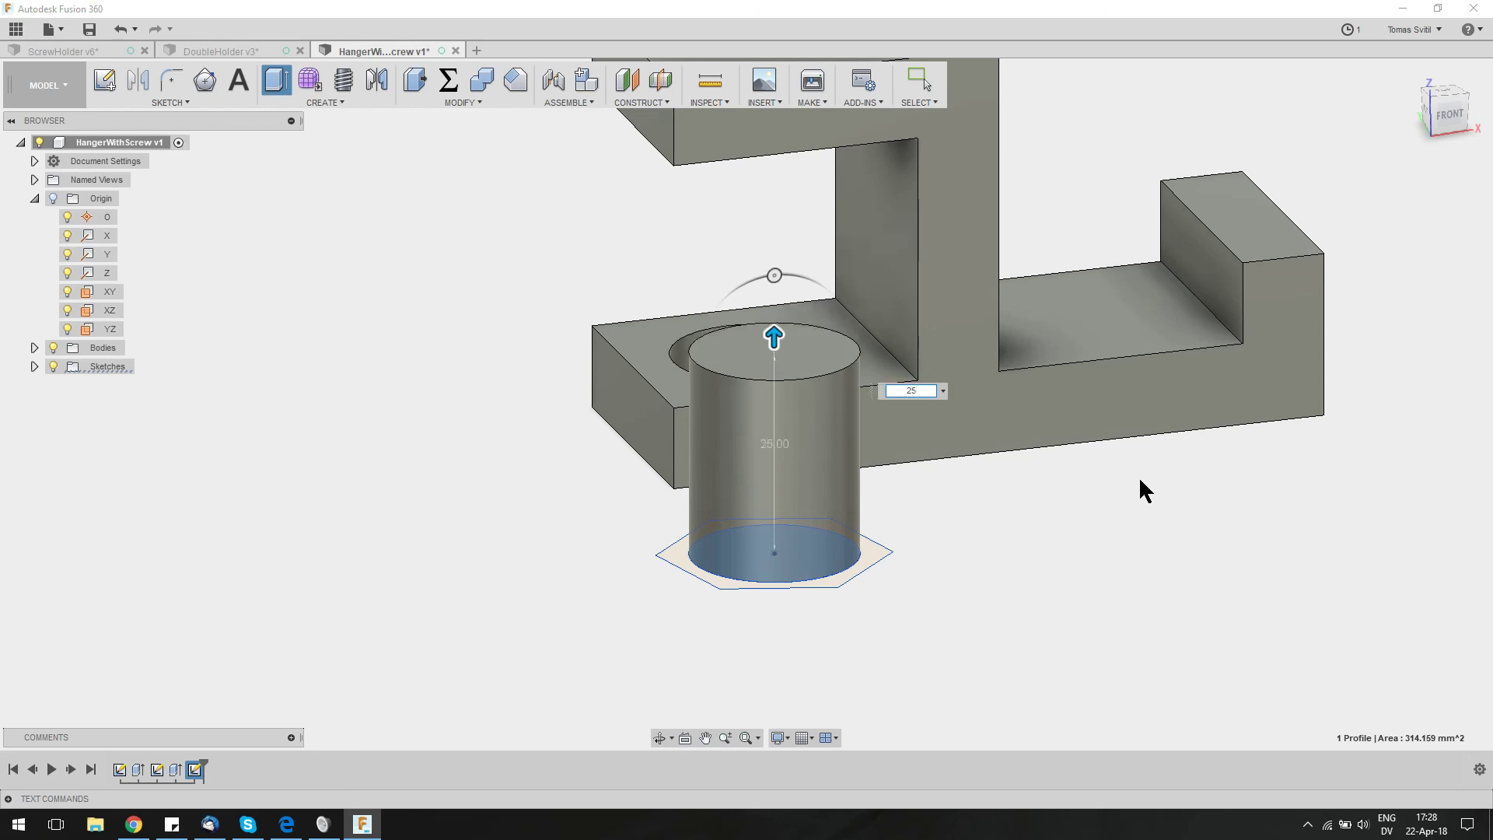
Show Sketch3 and join-extrude the circle and hexagon profiles -8 mm as the hex head
left_click(33, 367)
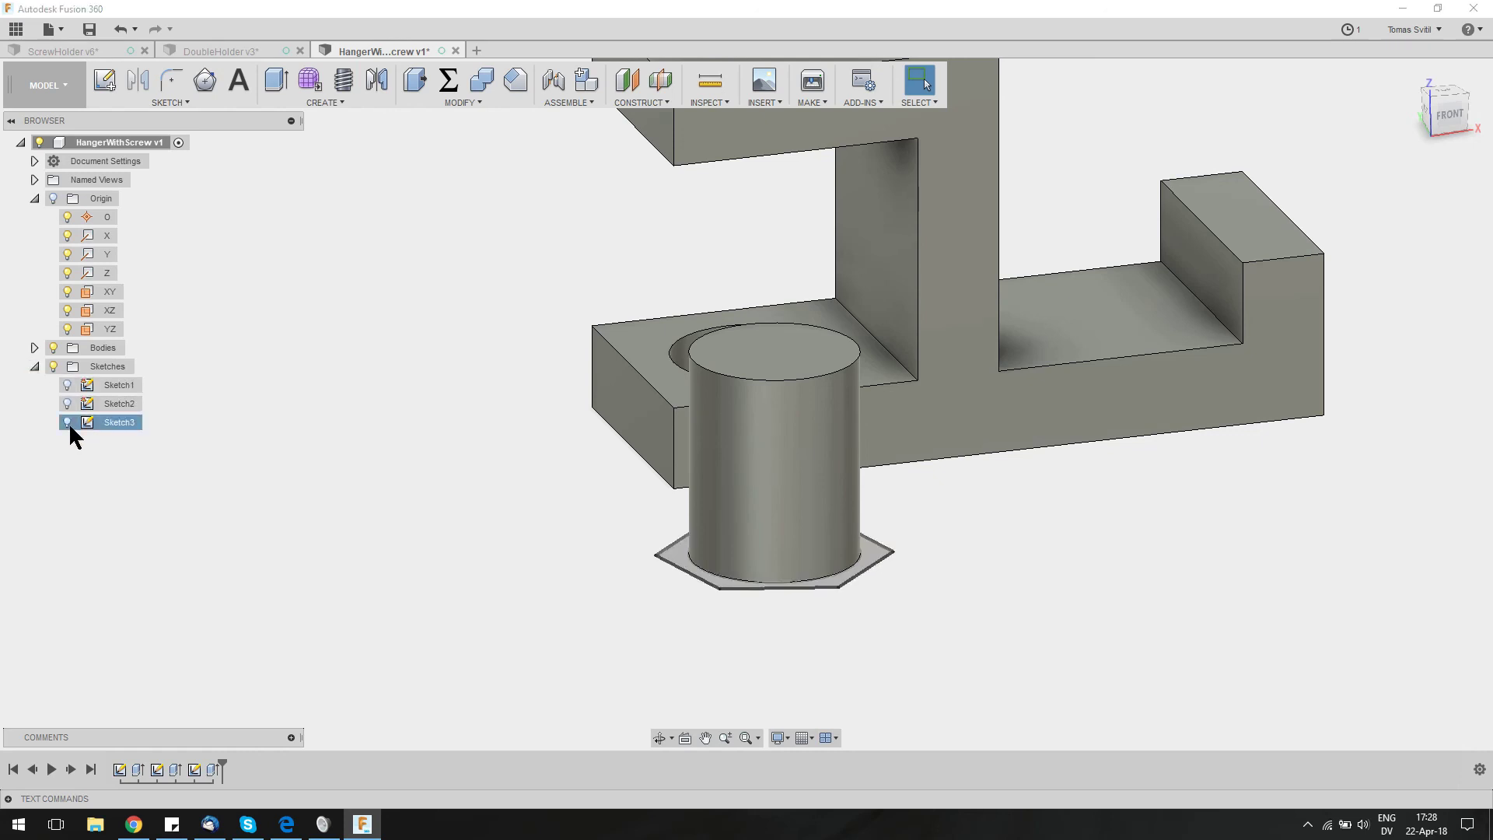
left_click(67, 422)
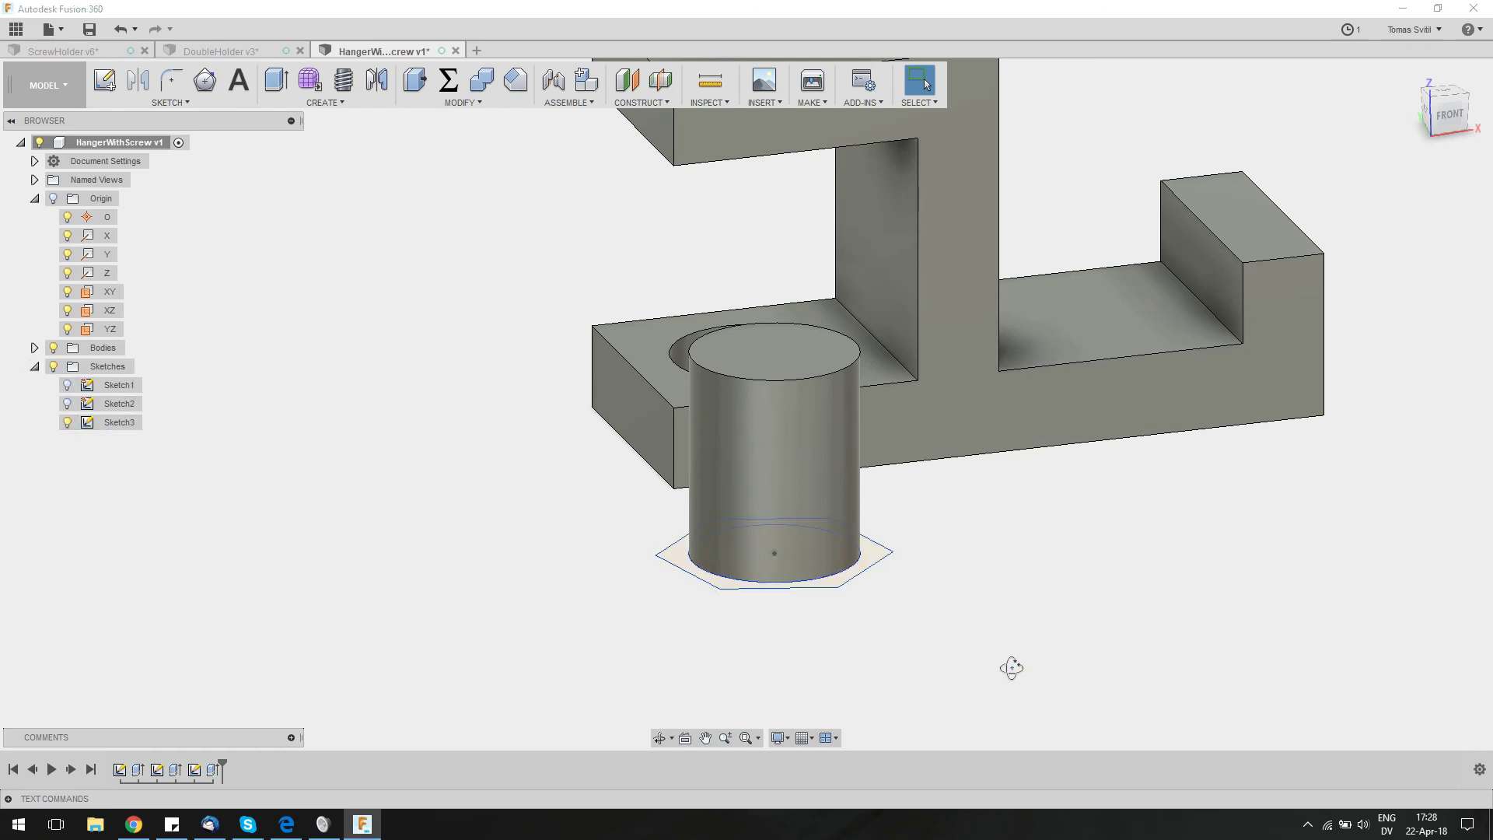
middle_click_drag(1011, 668, 812, 571, "shift")
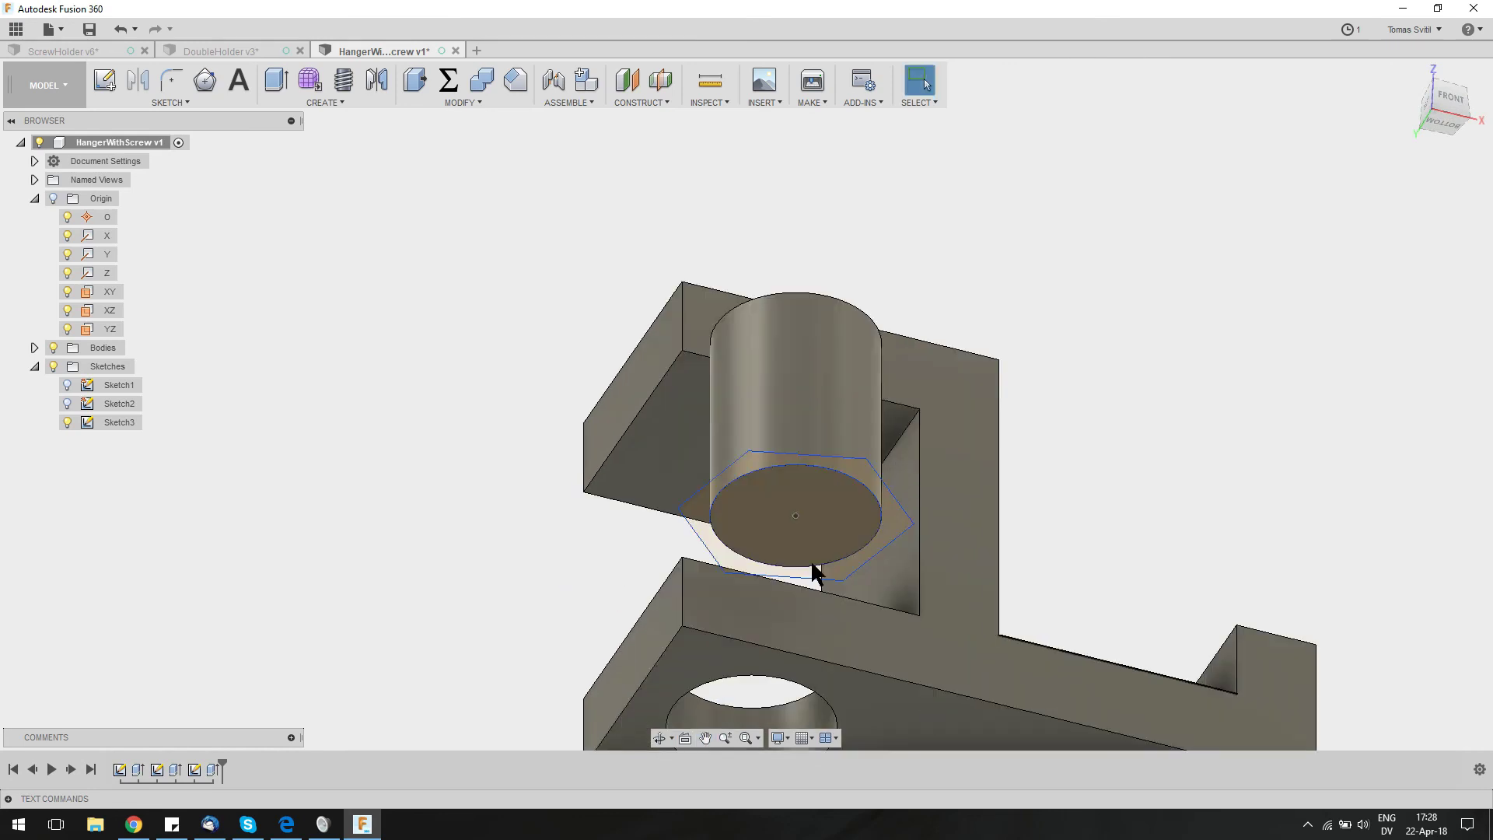
left_click(818, 548)
key("e")
left_click(851, 459)
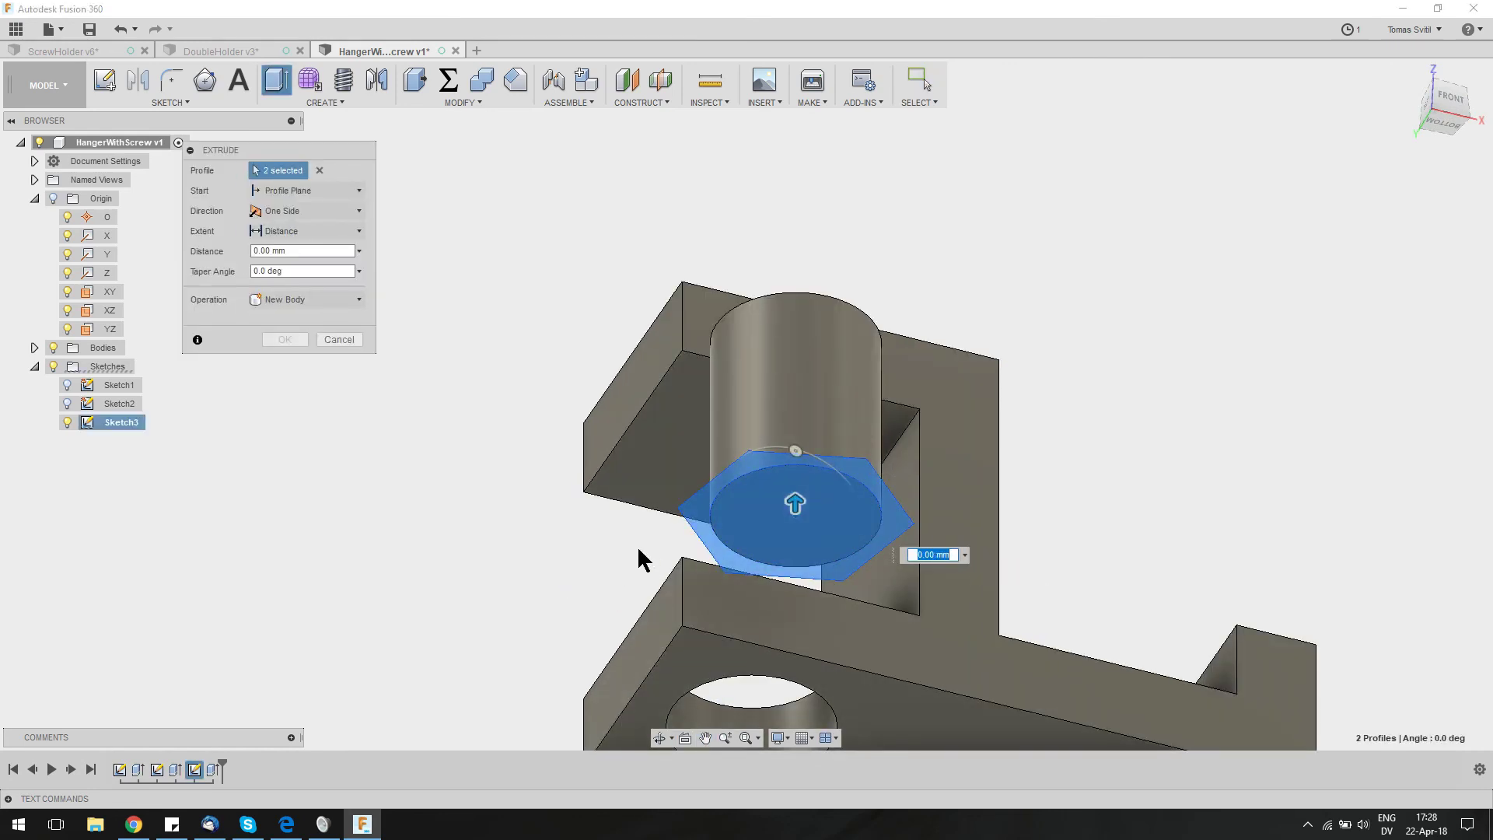
type("-10")
middle_click_drag(873, 516, 861, 549, "shift")
type("-8")
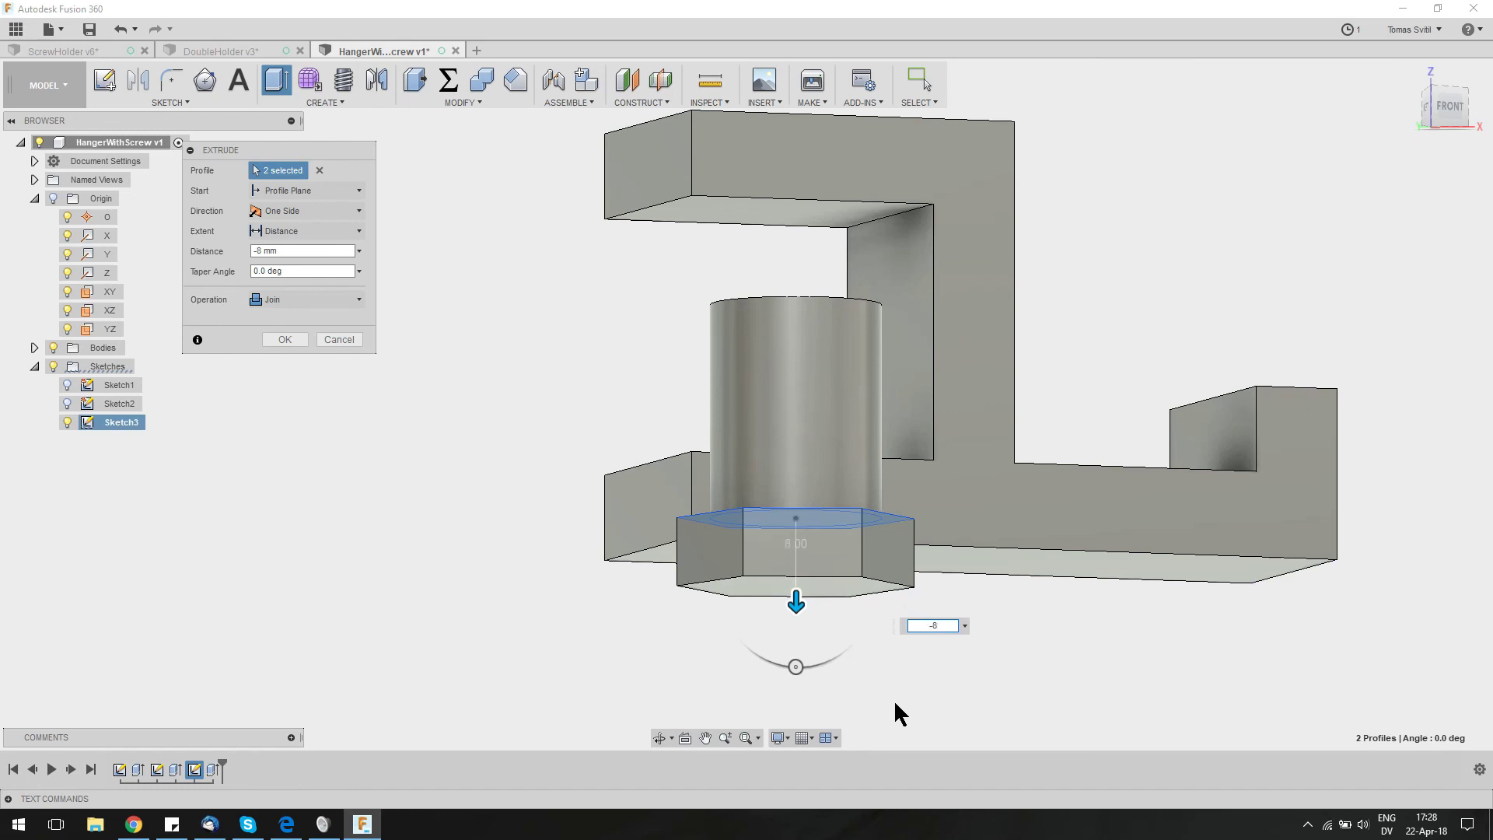
key("Return")
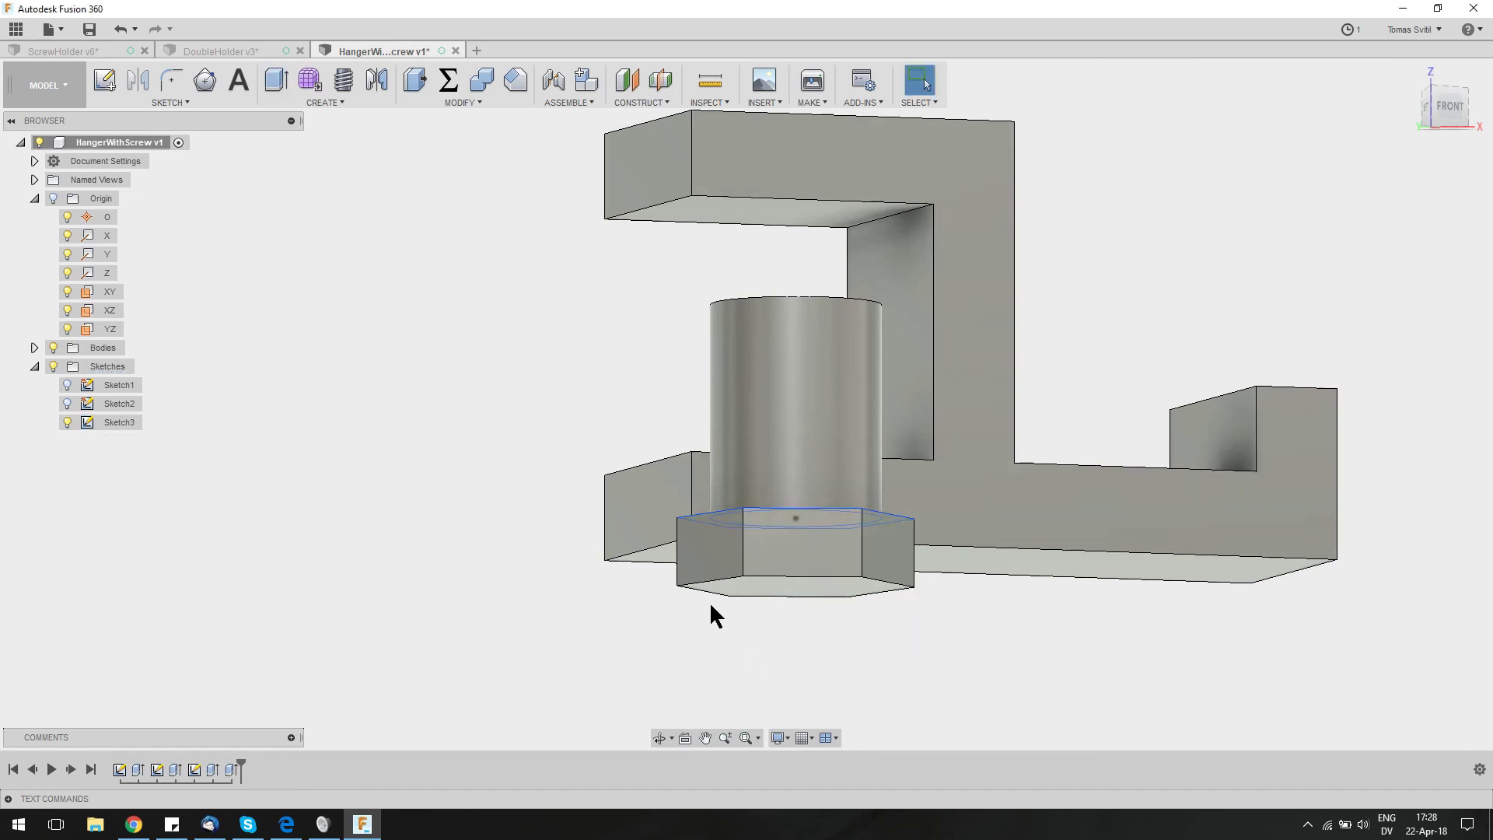
middle_click_drag(930, 576, 973, 649, "shift")
Add a modeled M20x2.5 thread to the hanger's hole
left_click(337, 104)
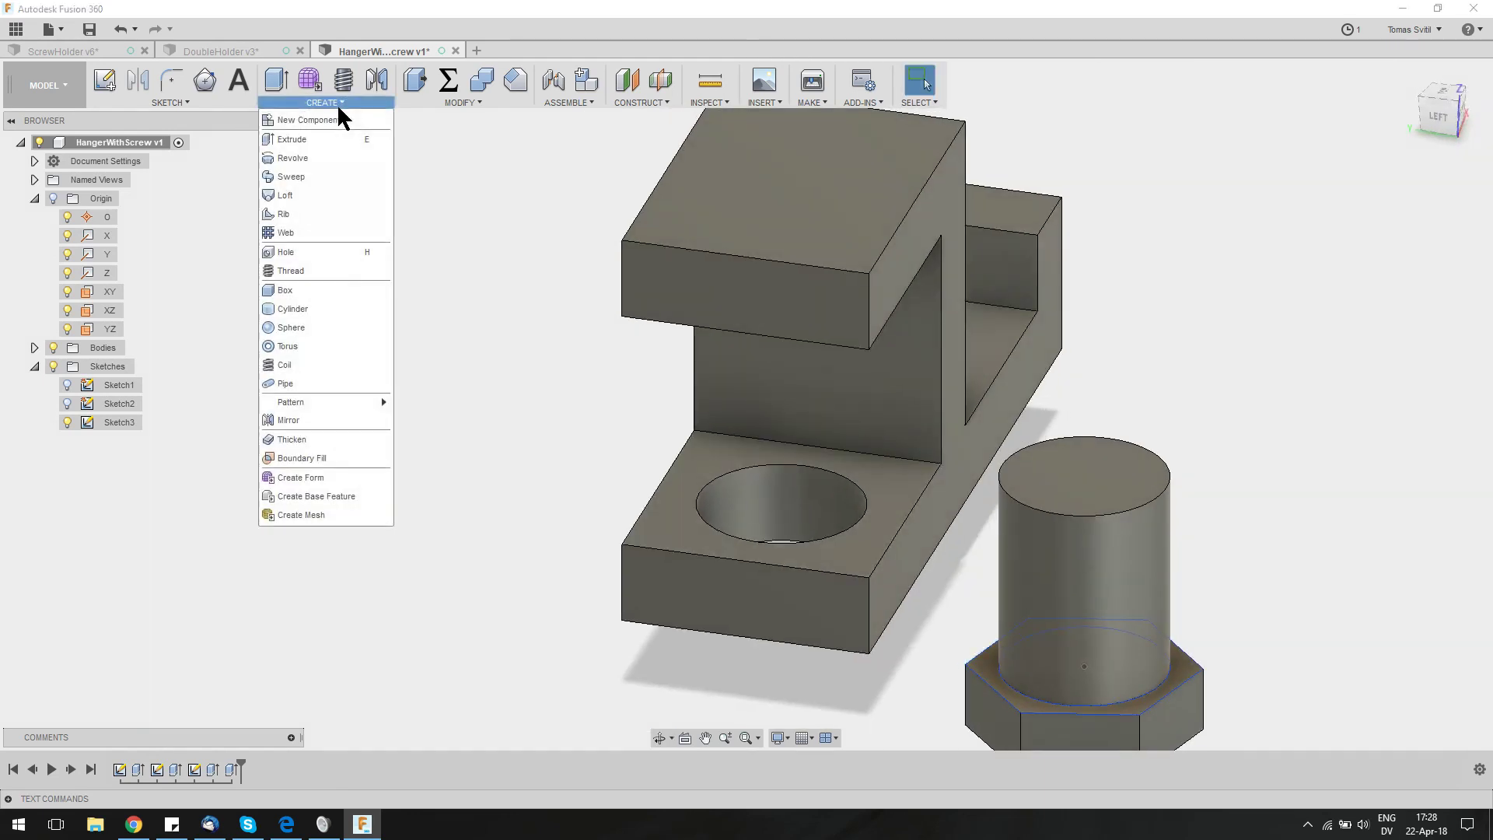
key("Escape")
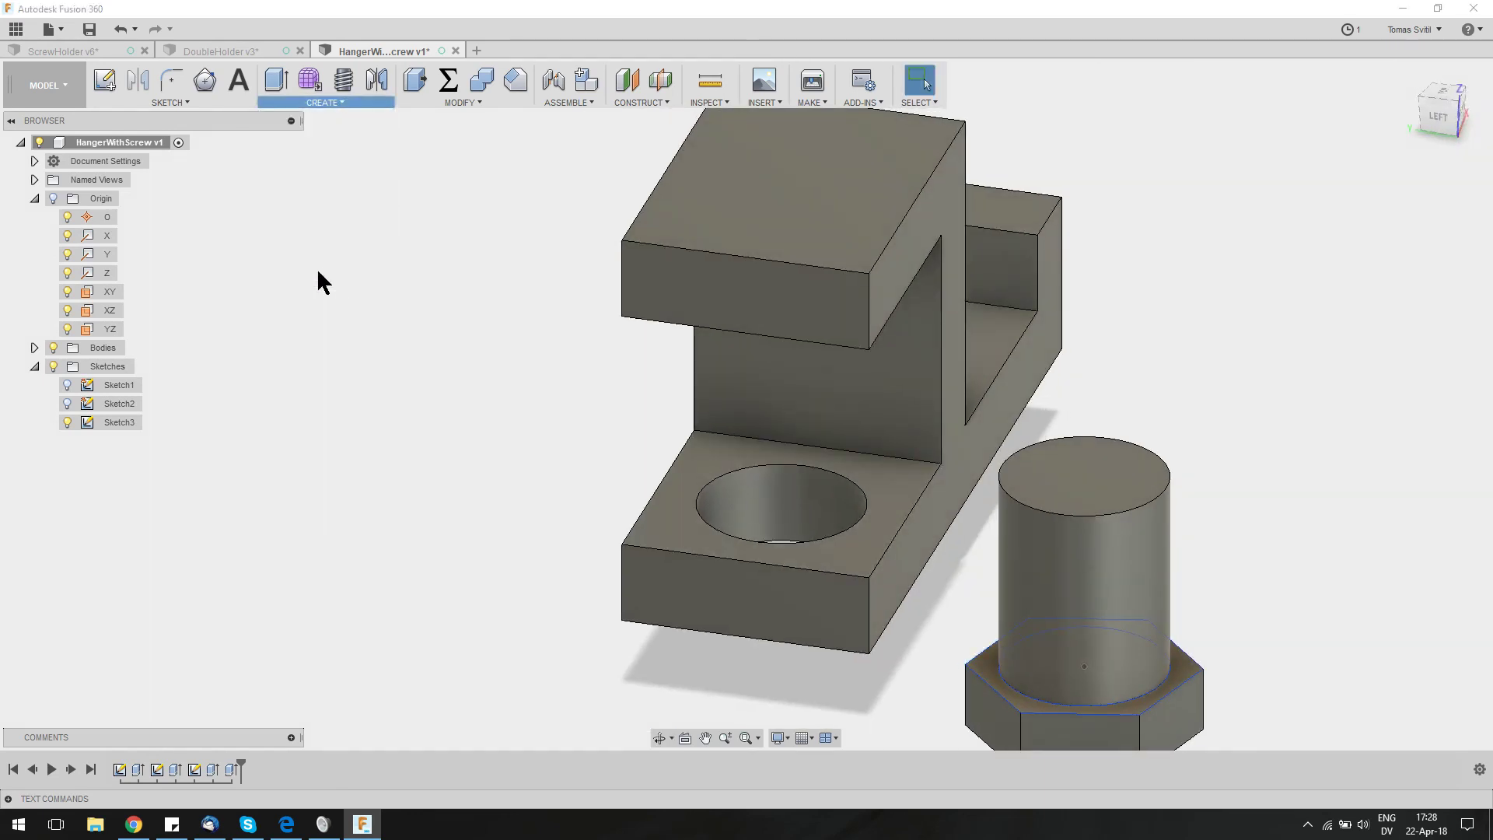
left_click(799, 496)
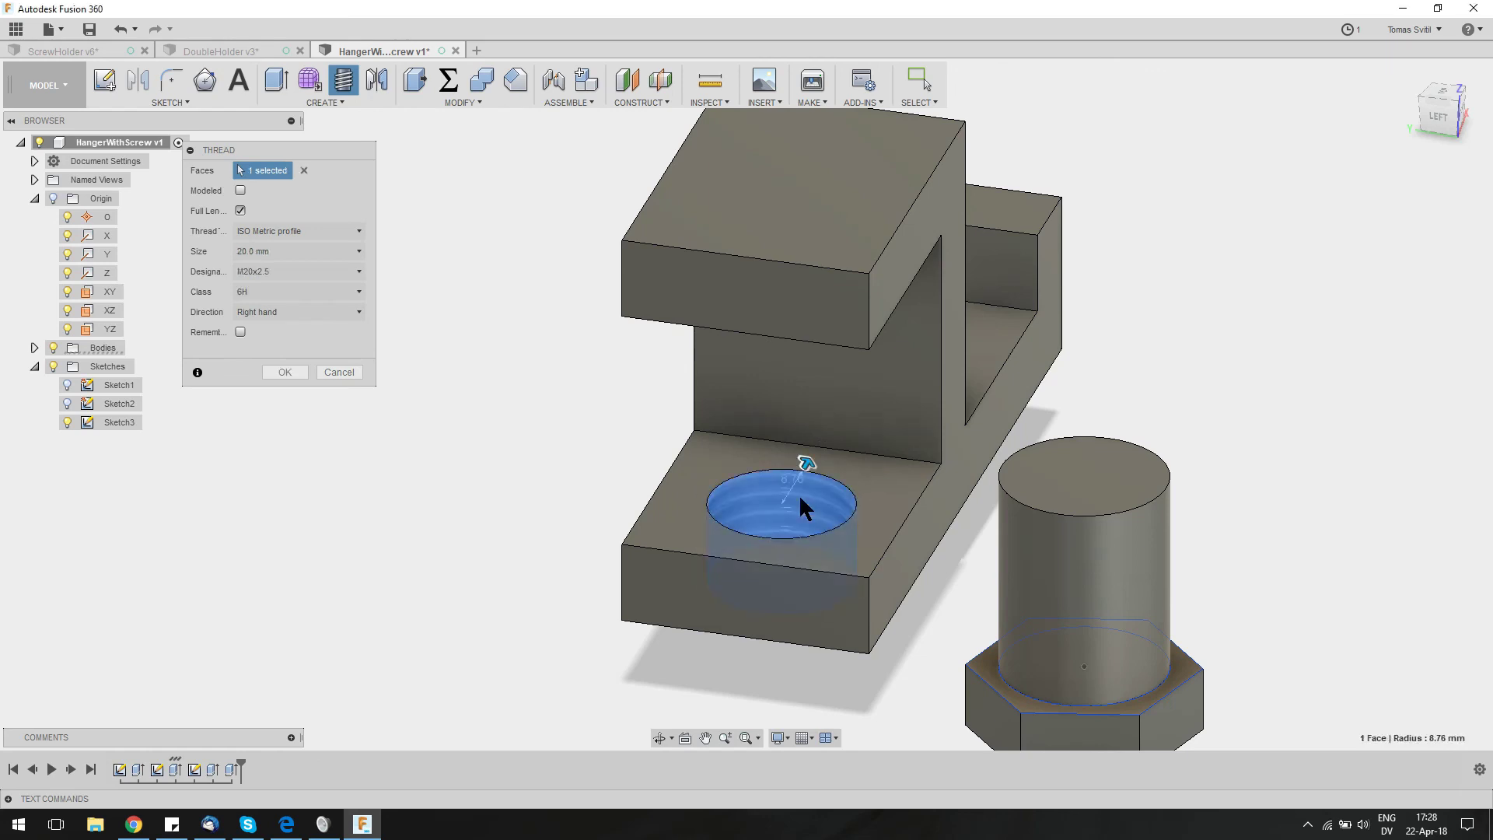
left_click(240, 190)
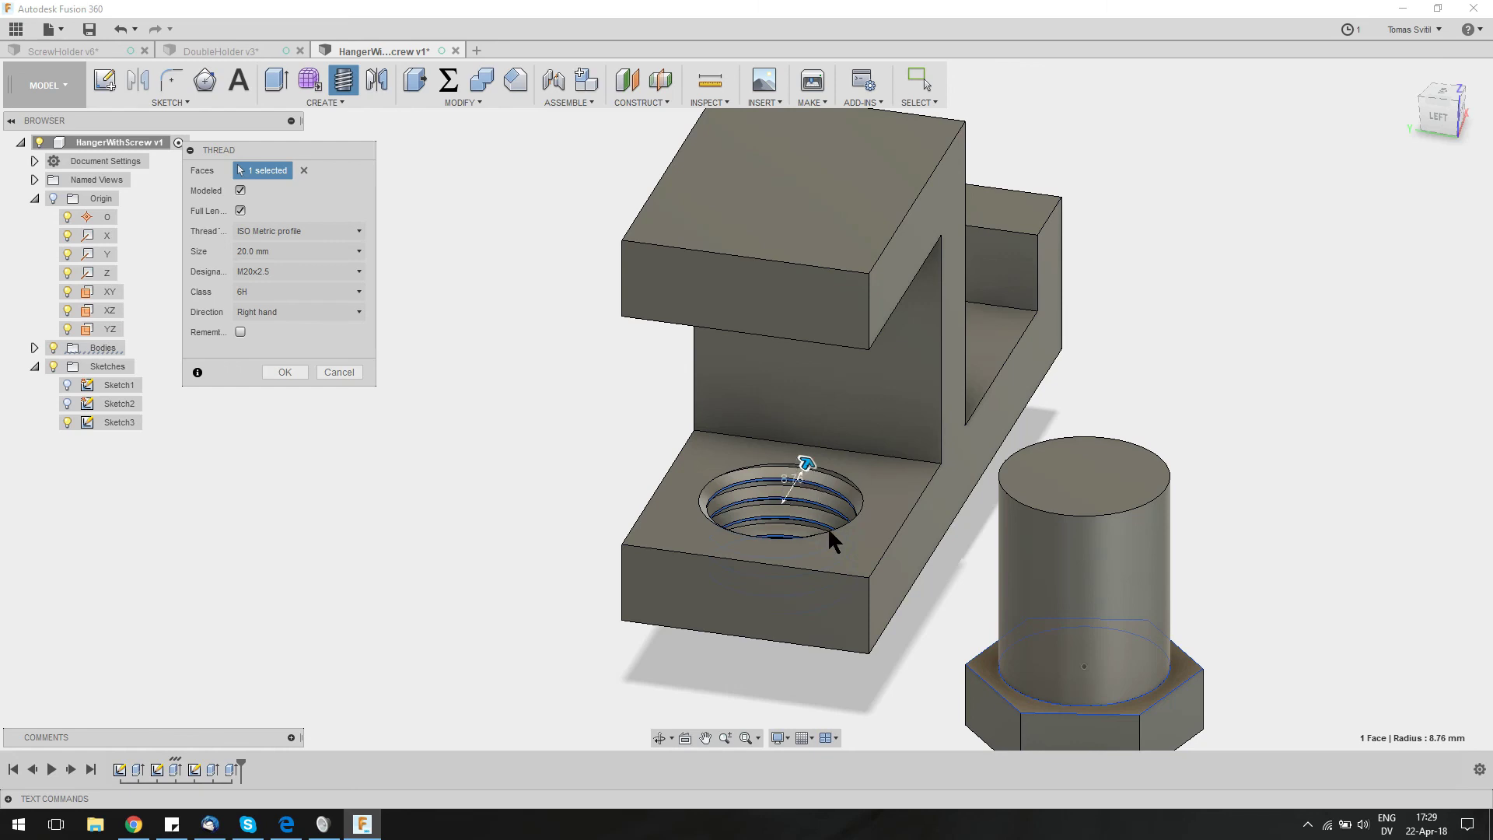
left_click(300, 373)
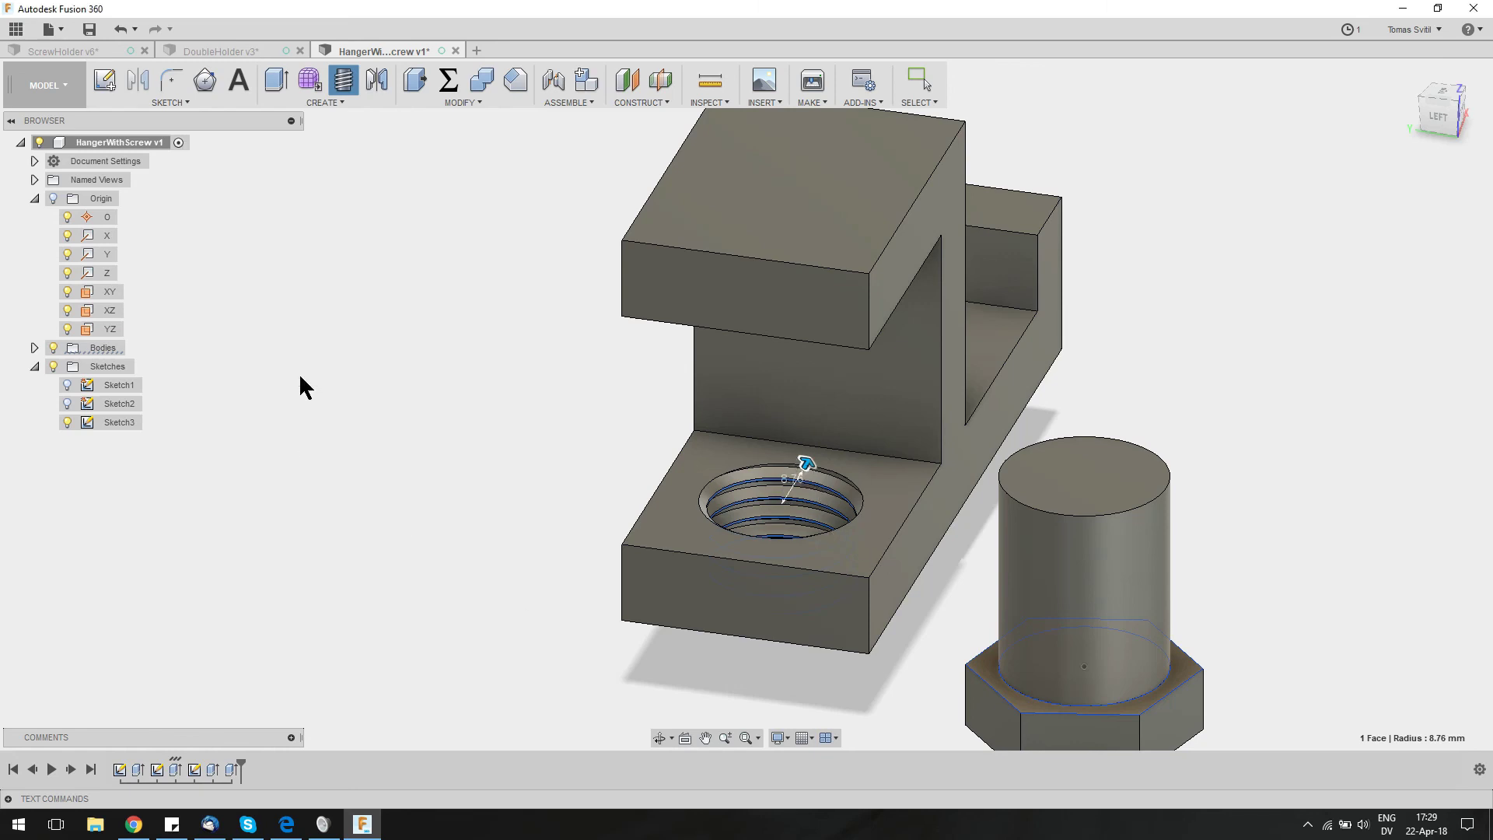
Add a modeled M20x2.5 thread to the screw shank's cylindrical face
left_click(344, 88)
left_click(1086, 527)
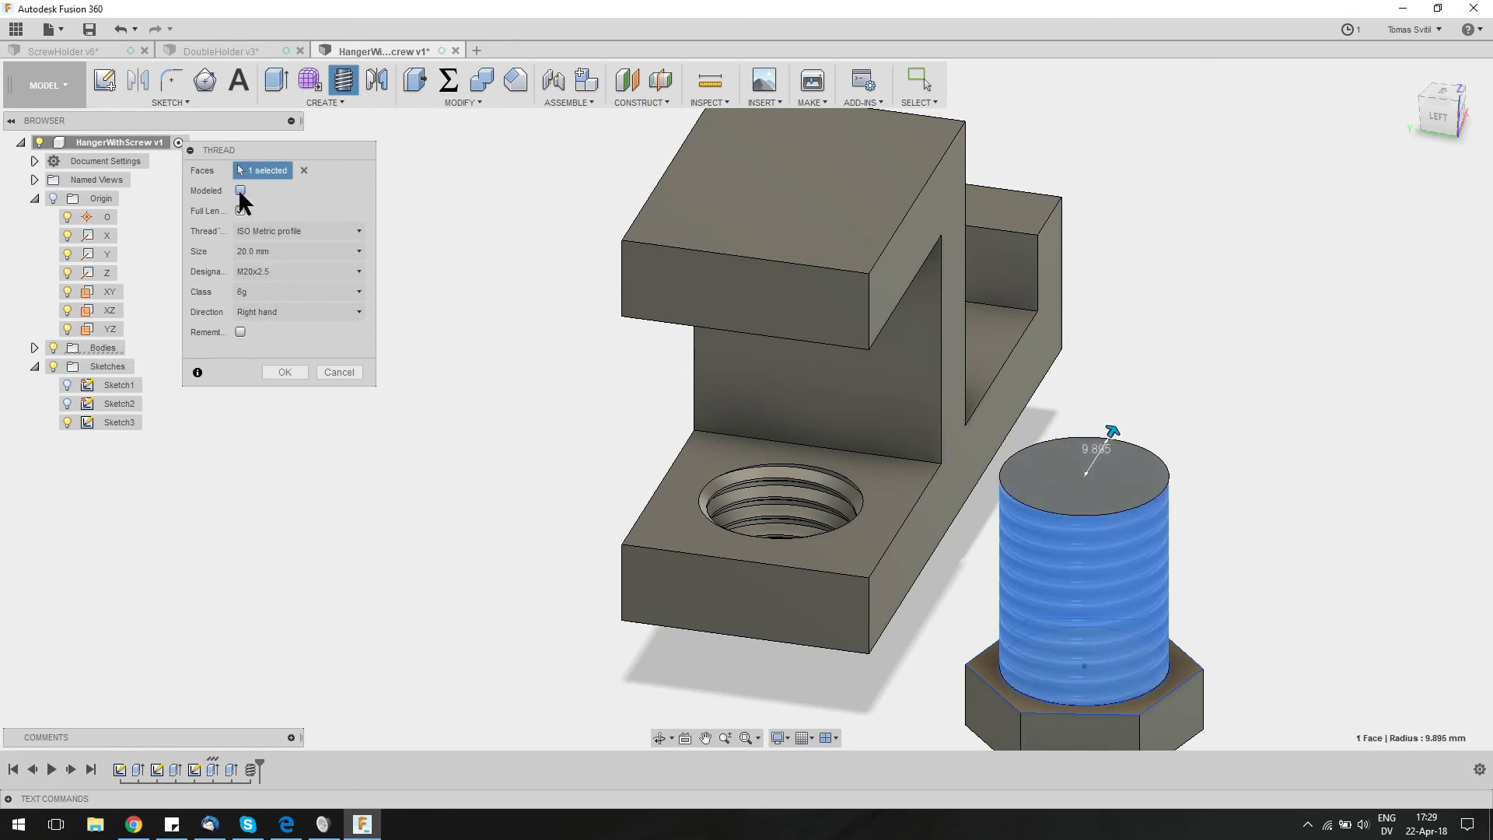
left_click(240, 191)
left_click(284, 371)
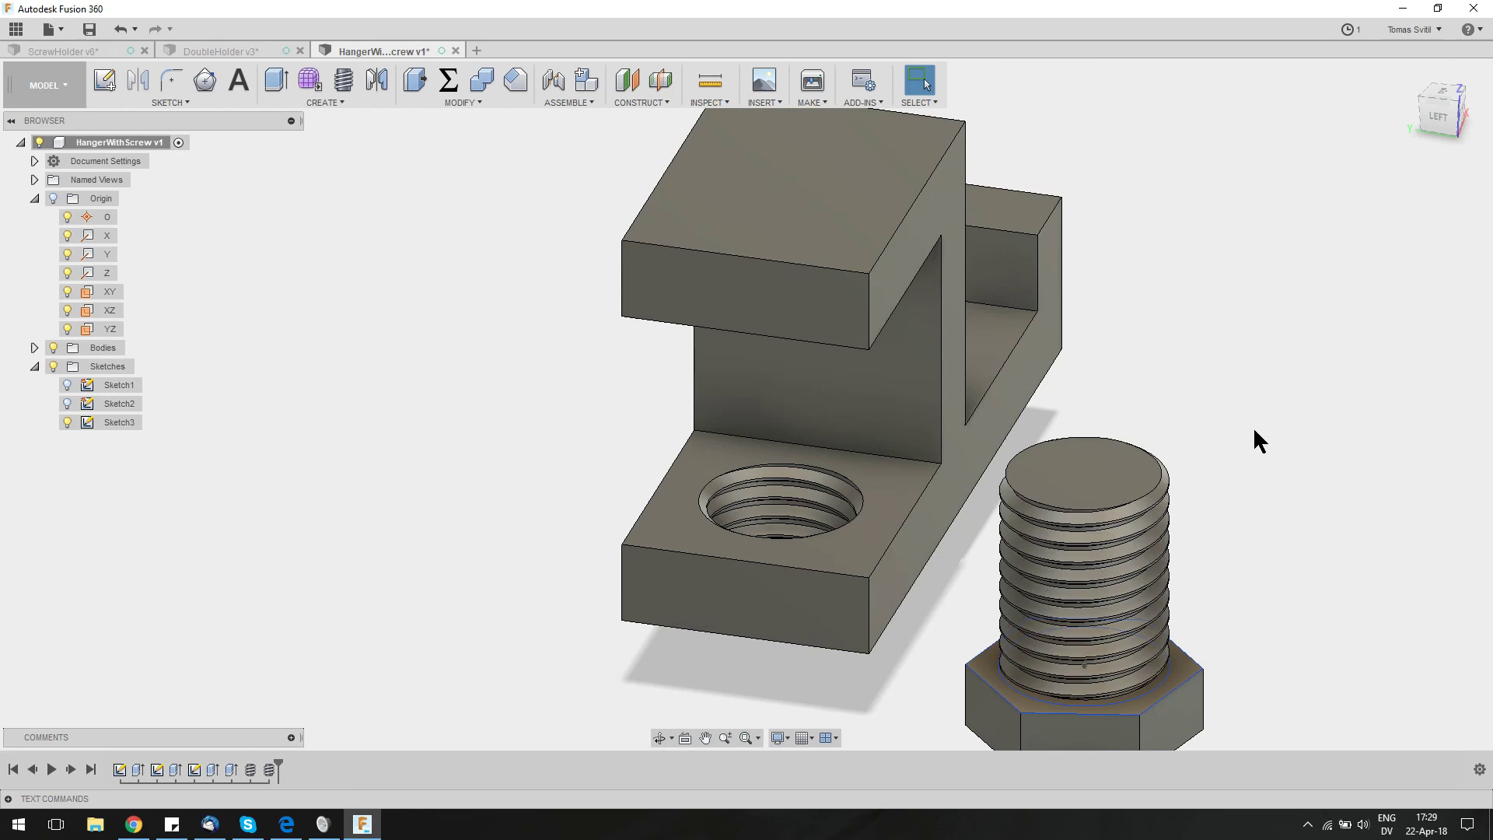
middle_click_drag(1314, 426, 1236, 474, "shift")
Select the hanger's upper and lower inner corner edges, then open the Modify menu
key("Escape")
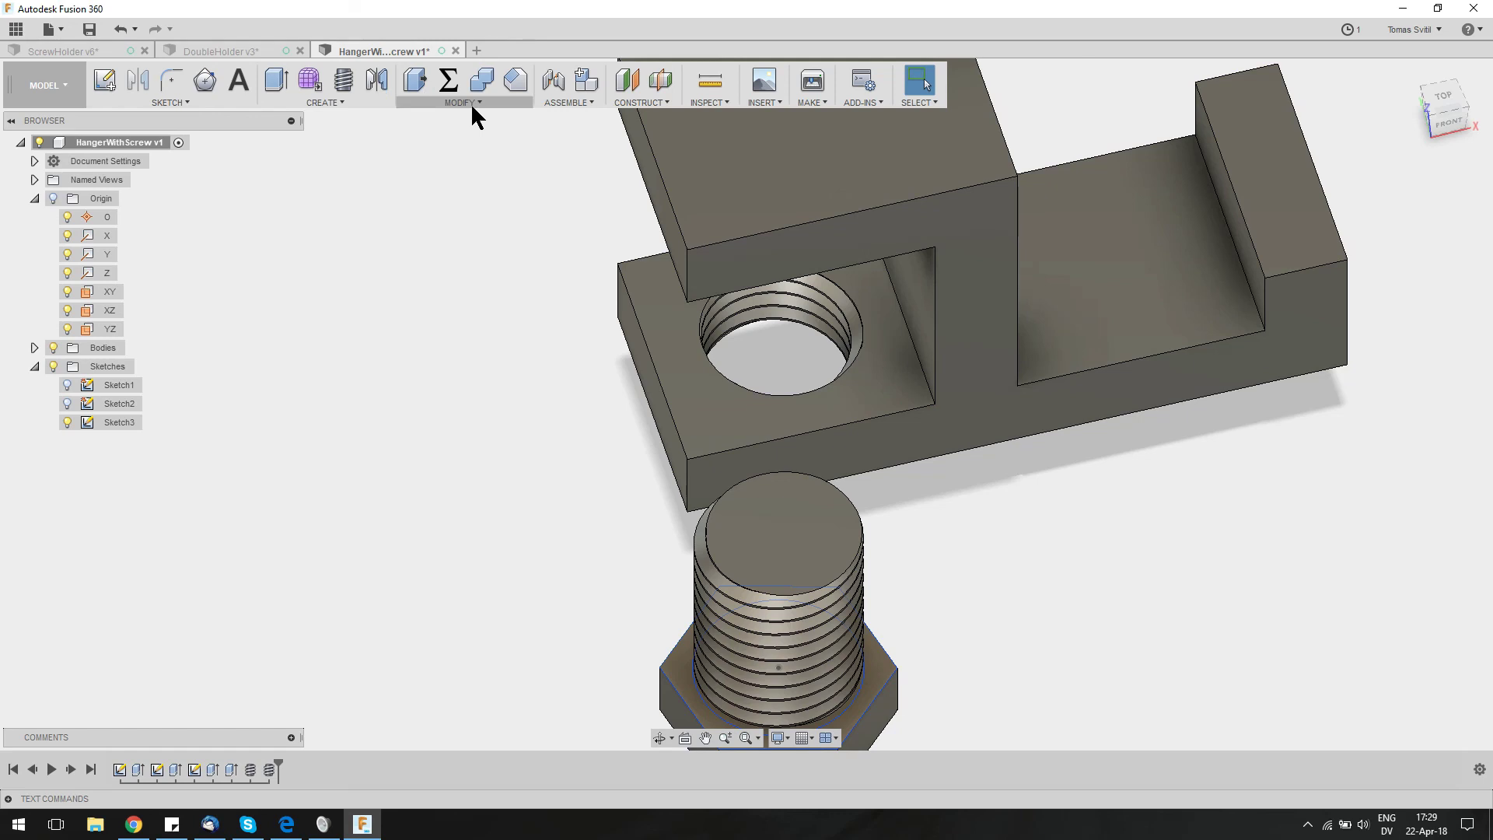
middle_click_drag(1118, 502, 1039, 526, "shift")
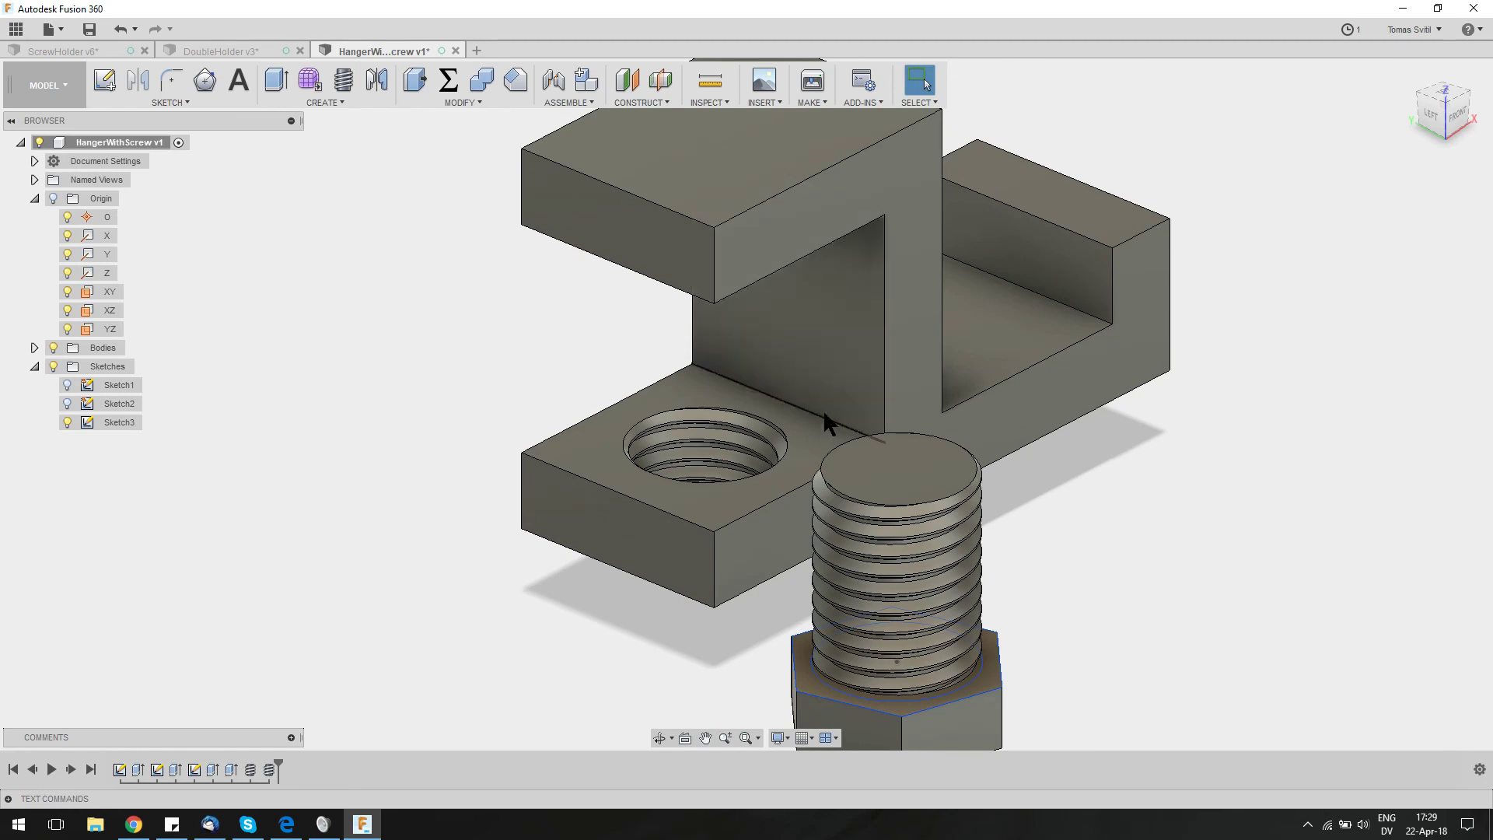
middle_click_drag(942, 289, 772, 333, "shift")
left_click(769, 330, "shift")
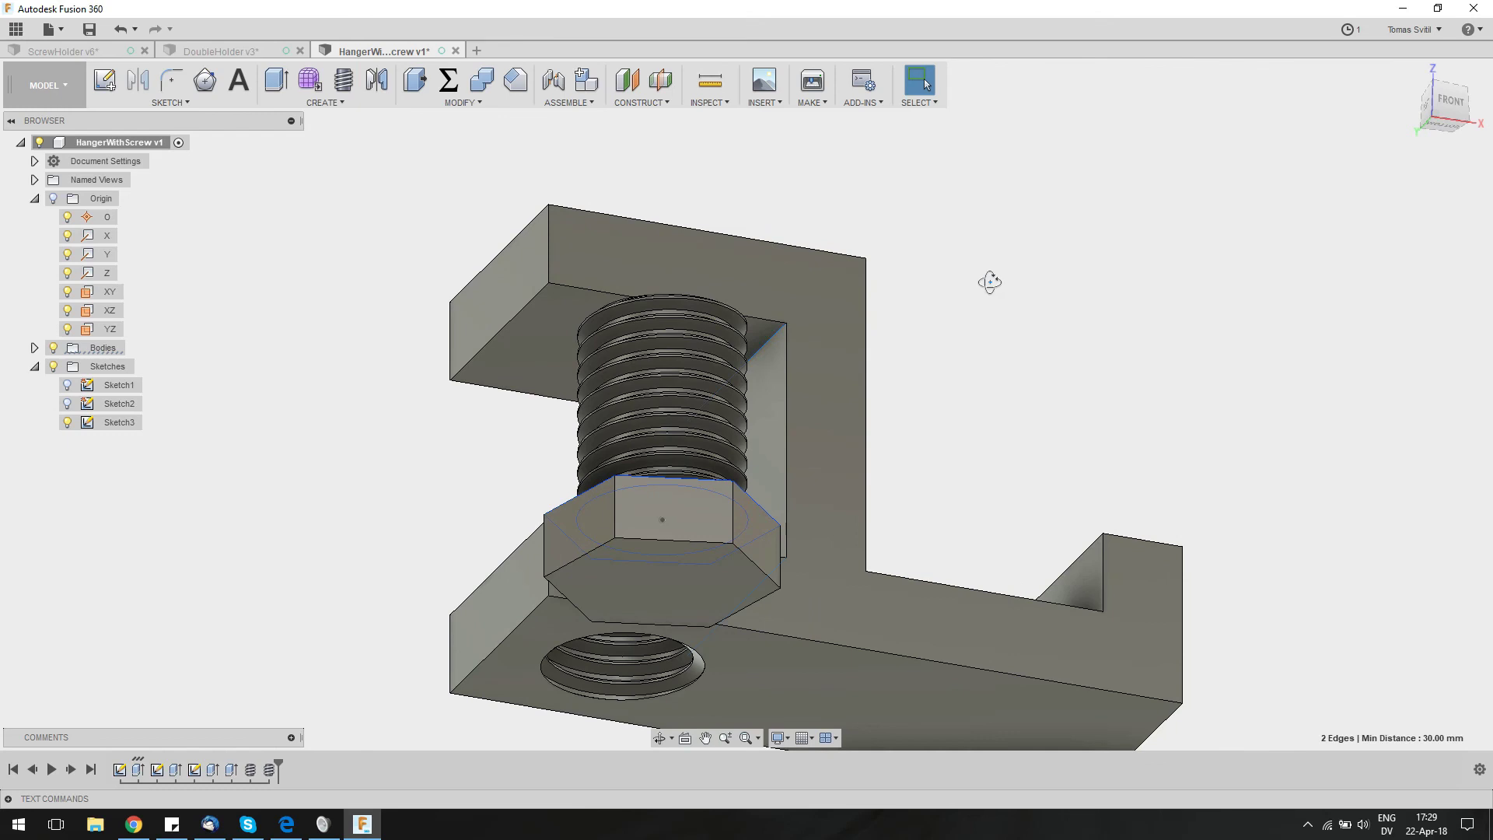
middle_click_drag(990, 283, 954, 309, "shift")
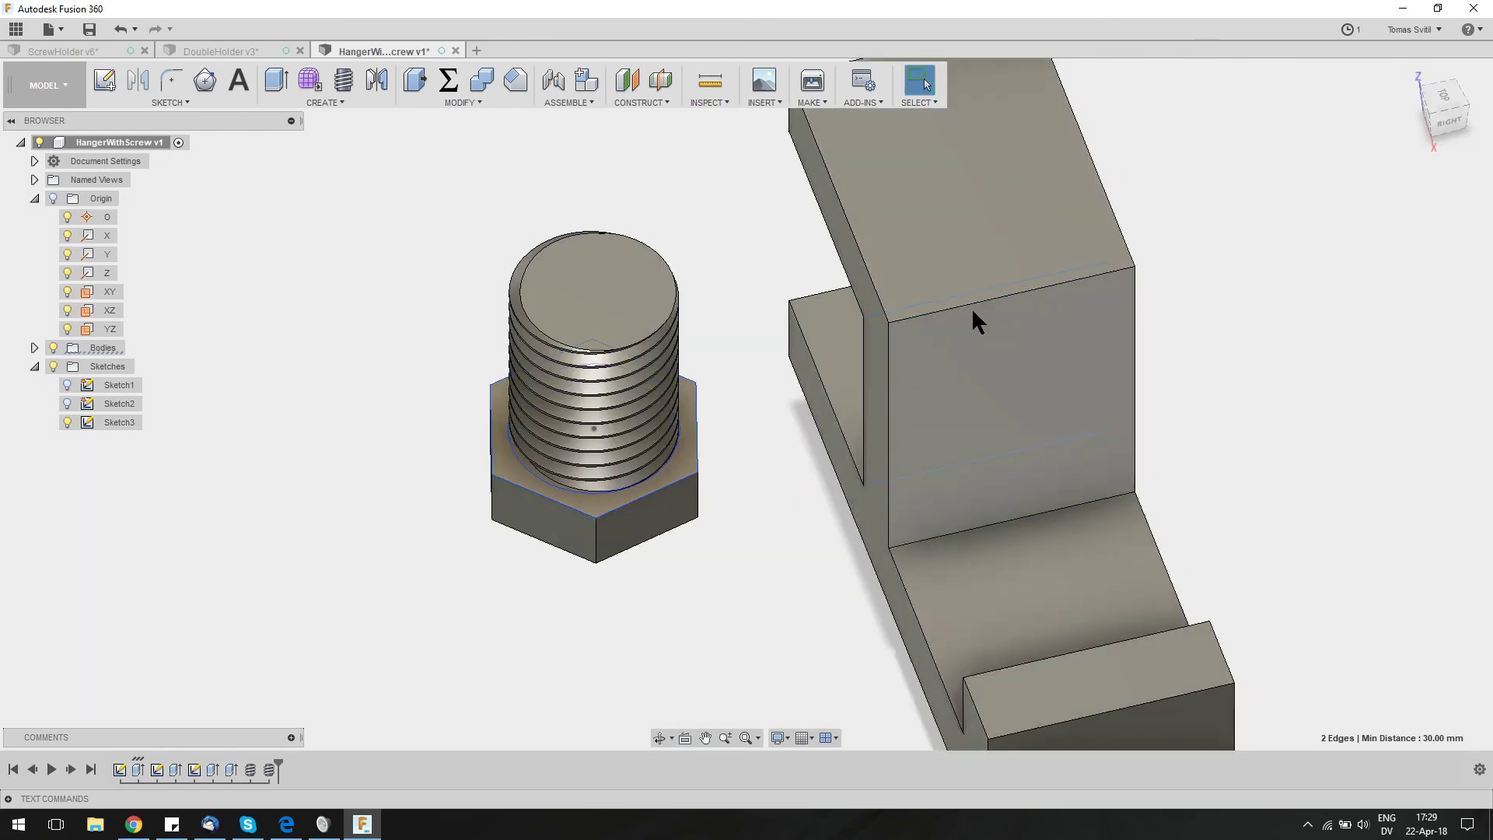
left_click(997, 297, "shift")
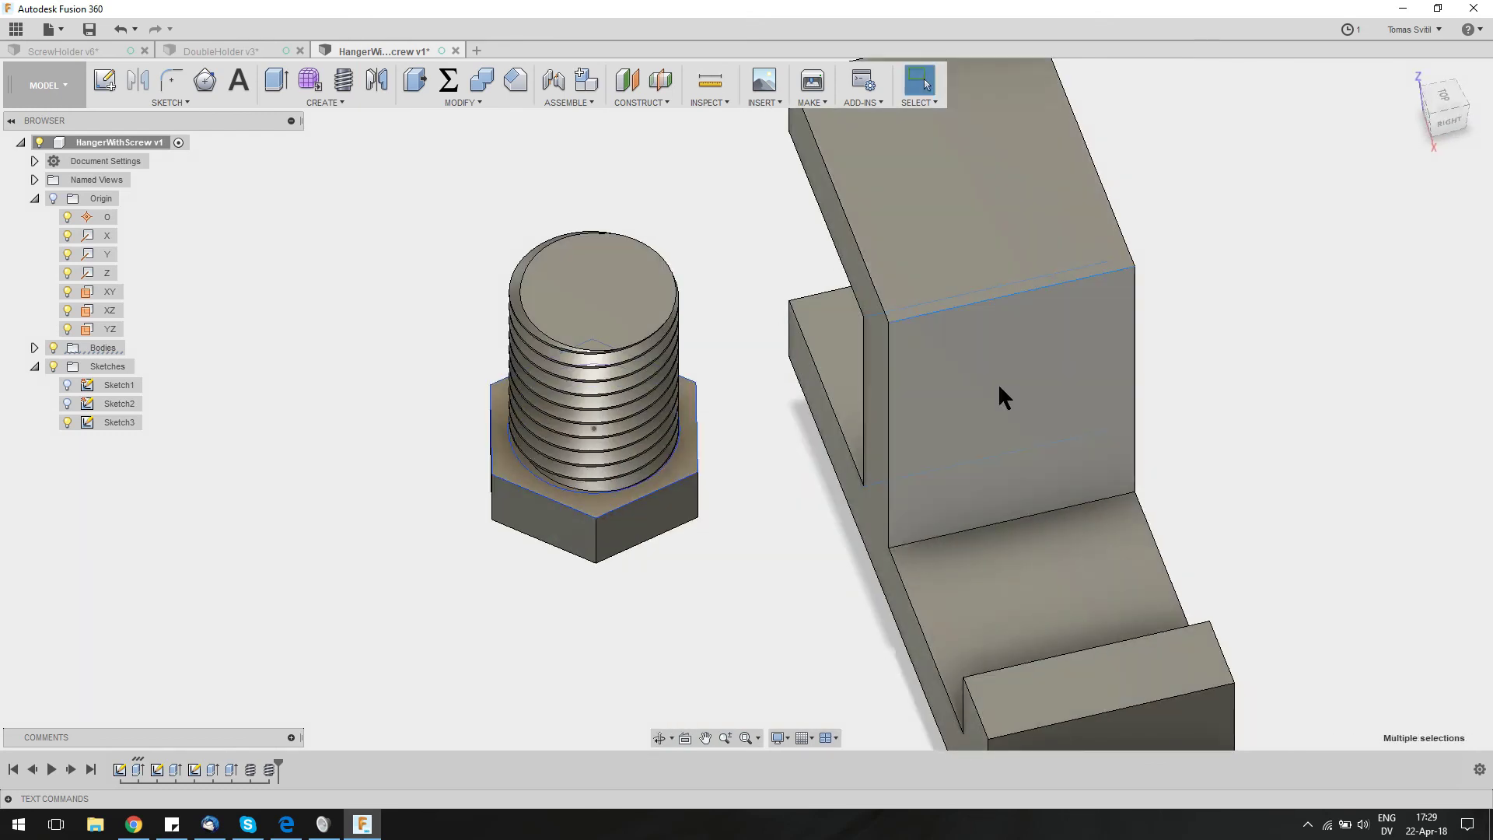
left_click(934, 536, "shift")
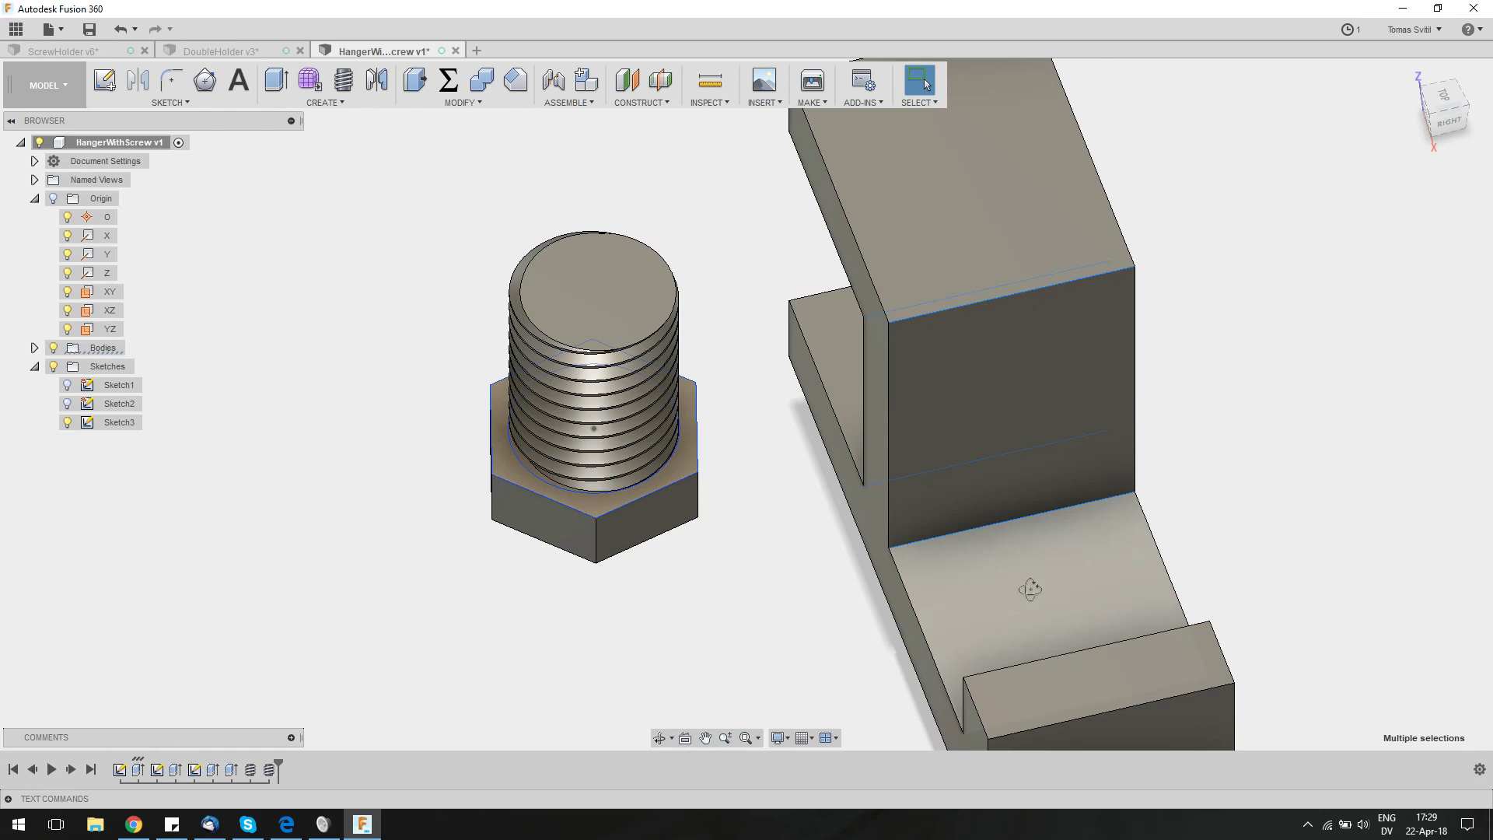
middle_click_drag(1030, 588, 1068, 589, "shift")
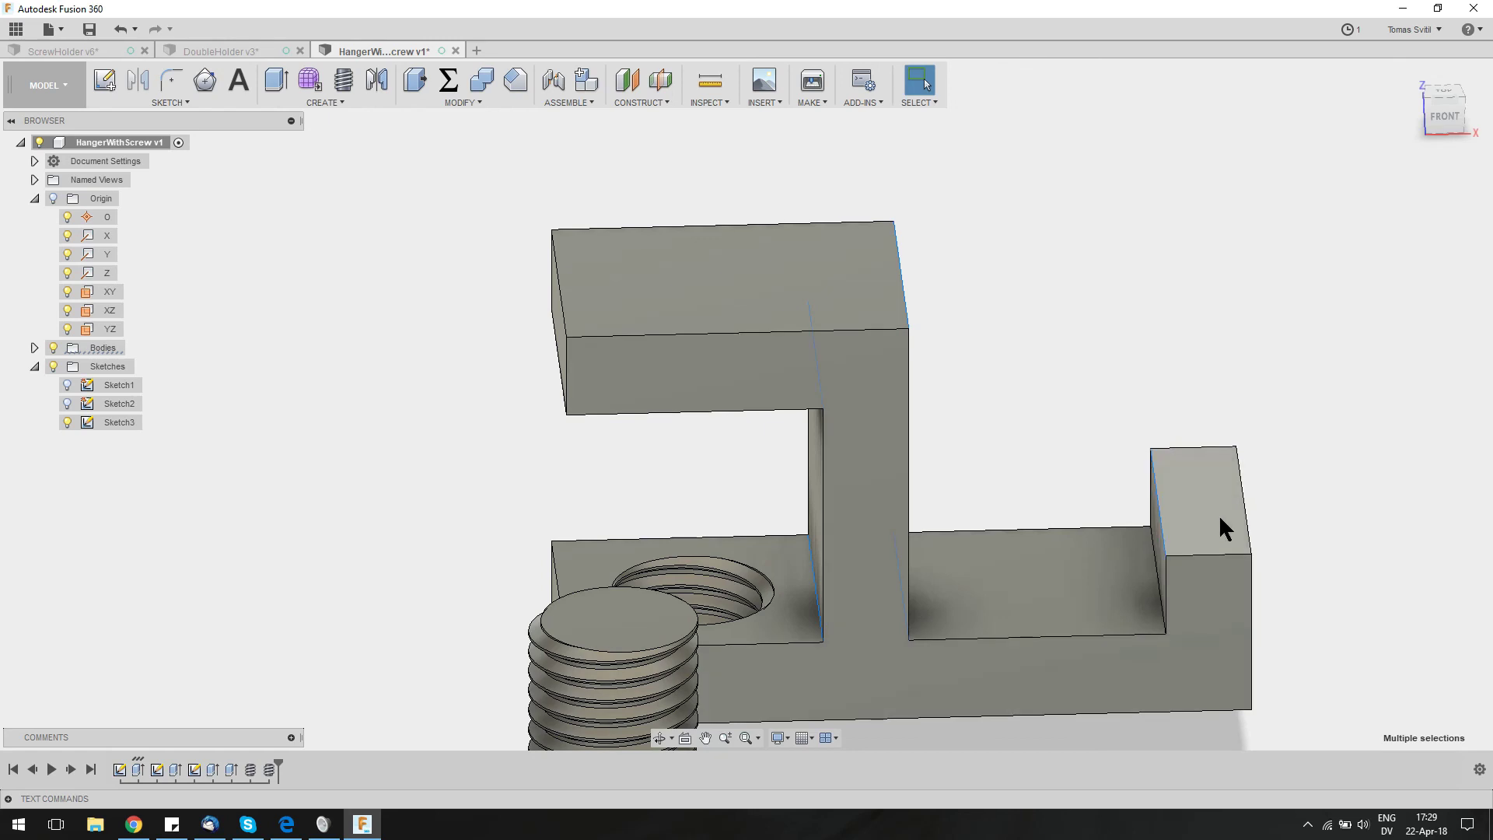
left_click(442, 104)
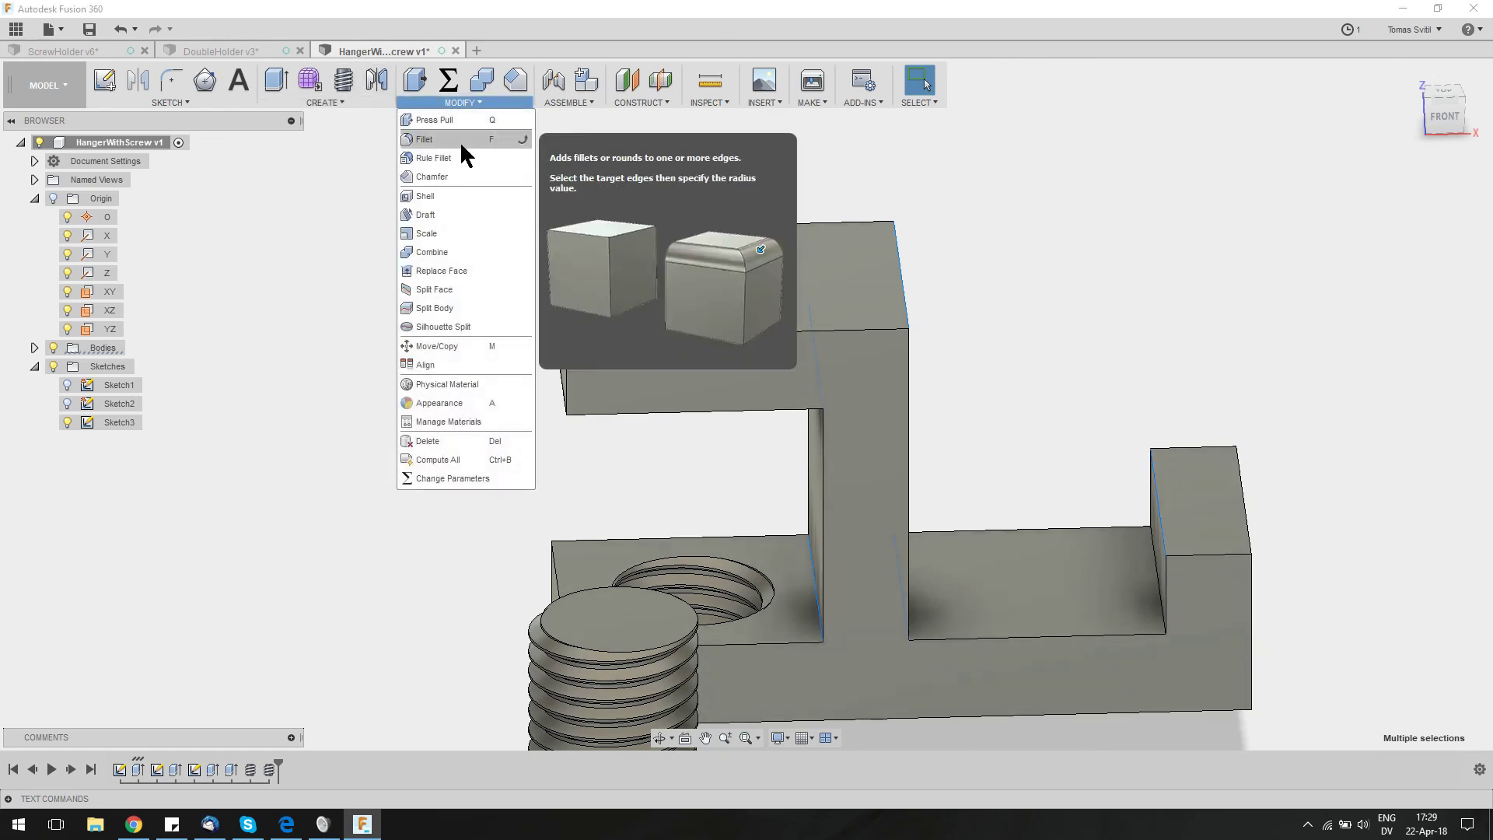
left_click(487, 140)
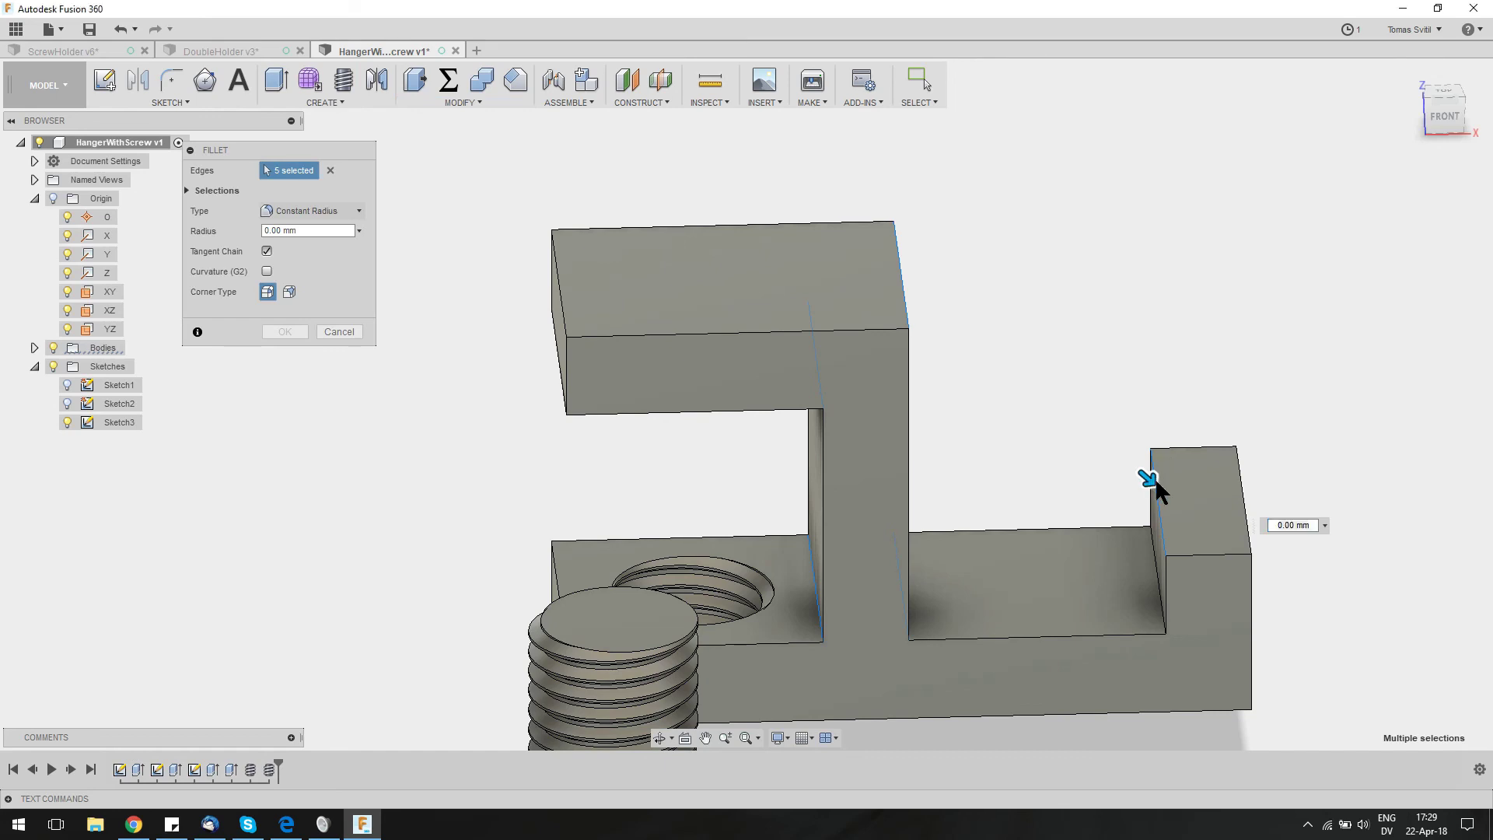
mouse_move(1154, 477)
left_mouse_down()
mouse_move(1145, 469)
mouse_move(1169, 486)
mouse_move(1157, 477)
left_mouse_up()
middle_click_drag(943, 323, 991, 349, "shift")
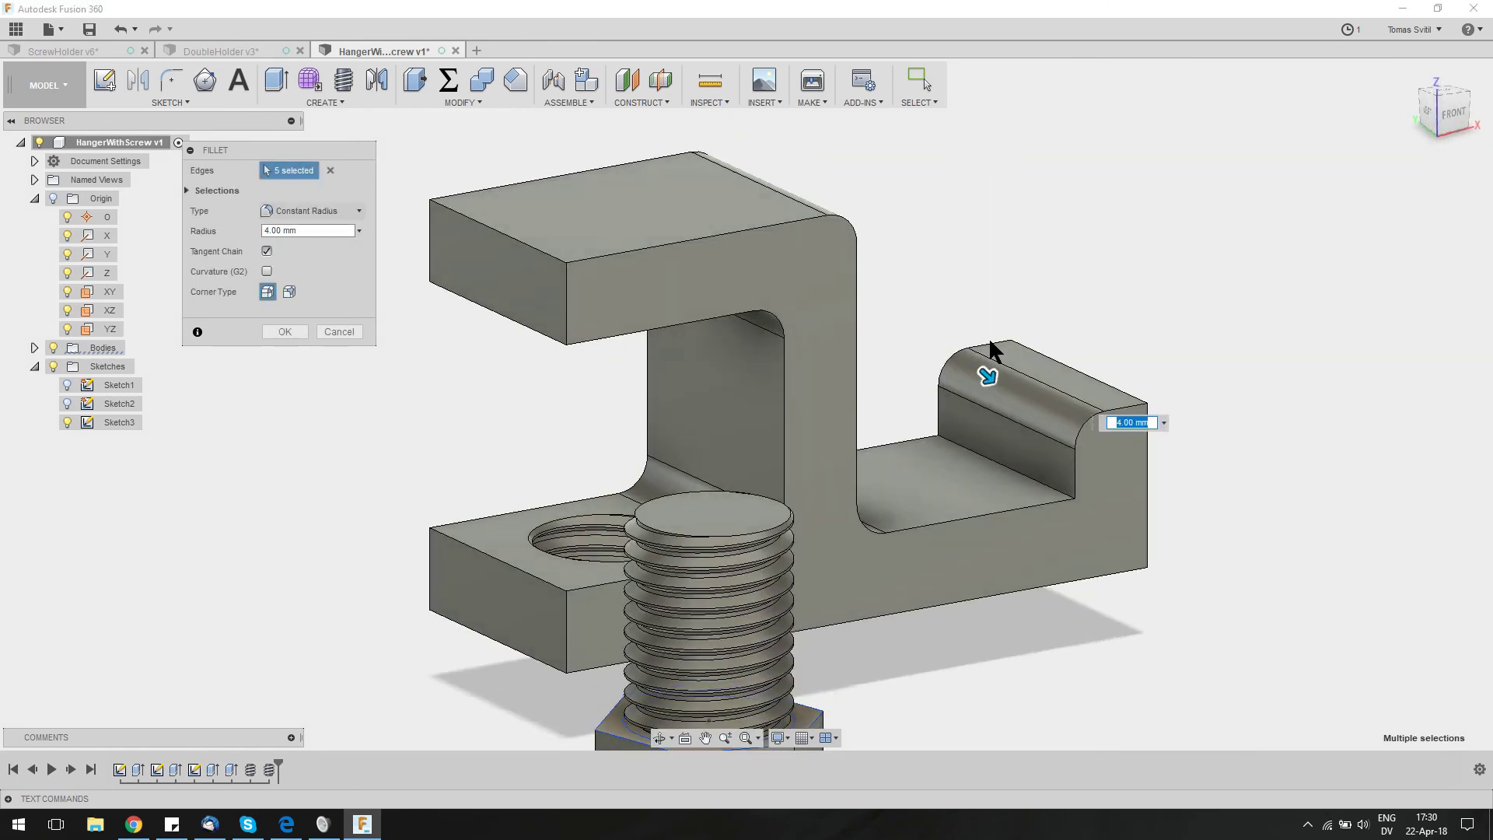
key("Return")
middle_click_drag(1252, 423, 1218, 440, "shift")
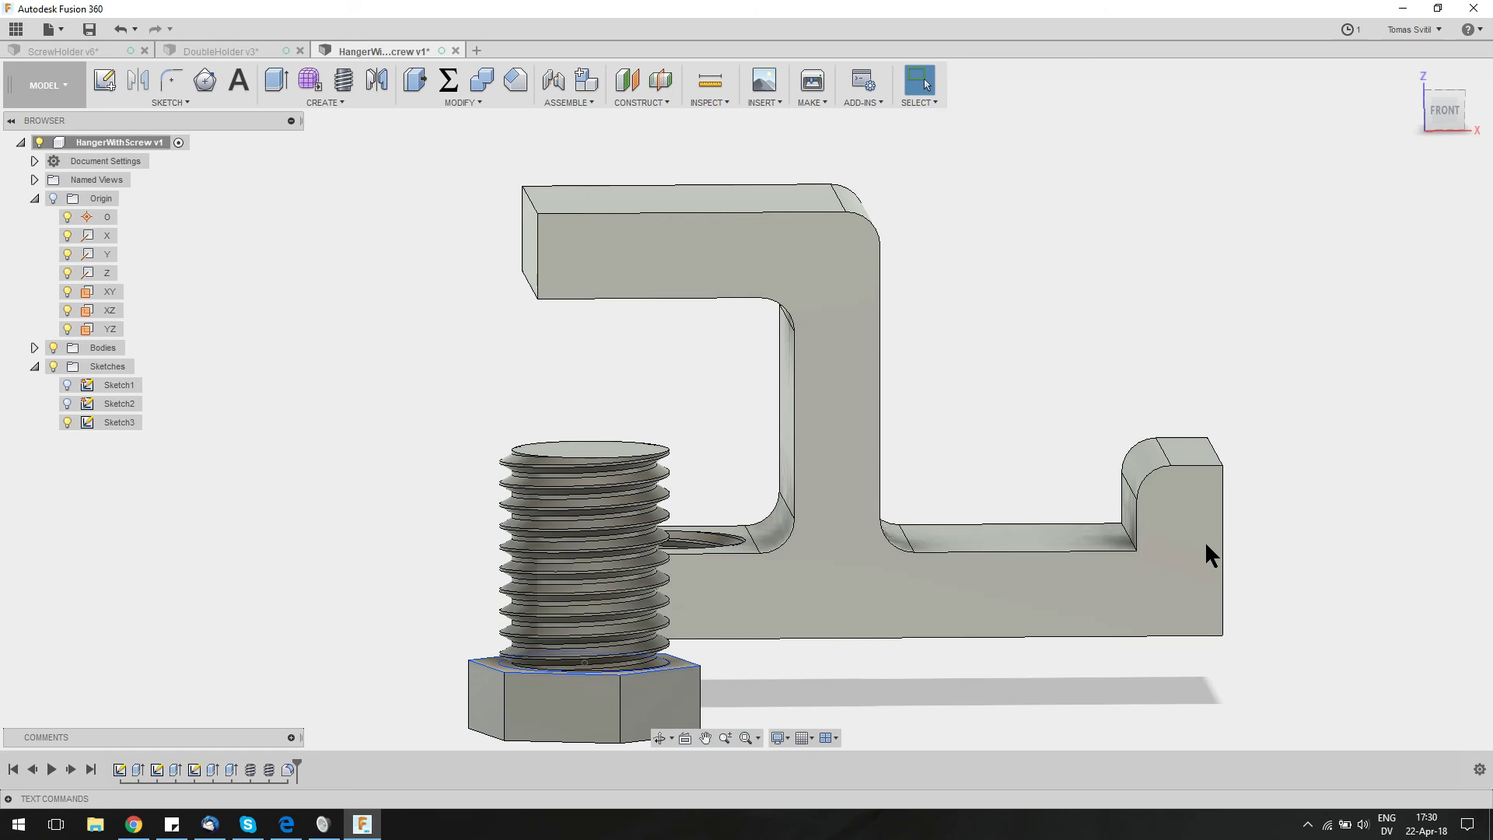
In Sketch1, change the 10 mm lip width to d3-3 (7 mm) and finish the sketch
double_click(119, 768)
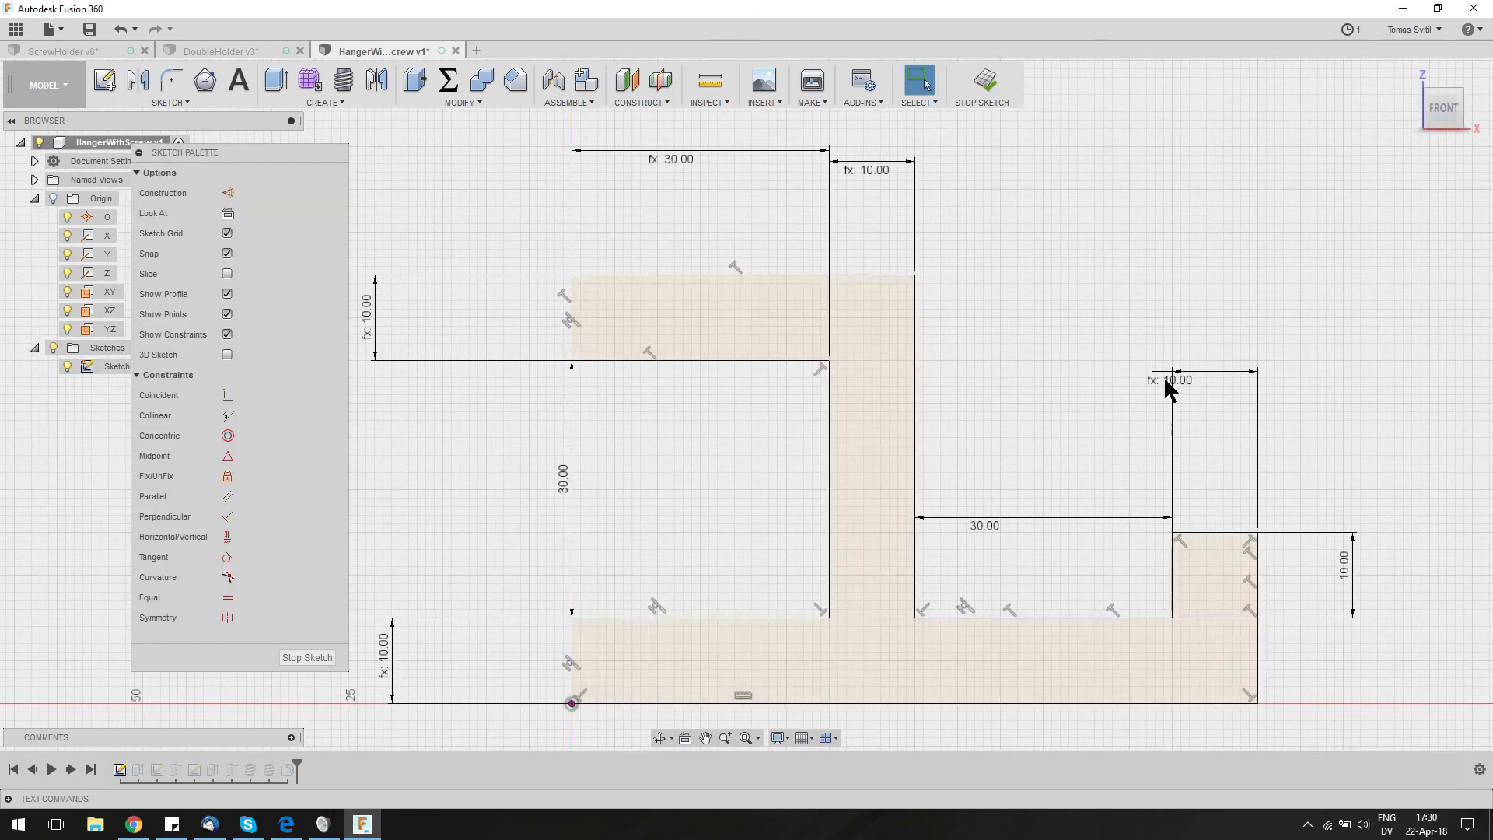
double_click(1210, 371)
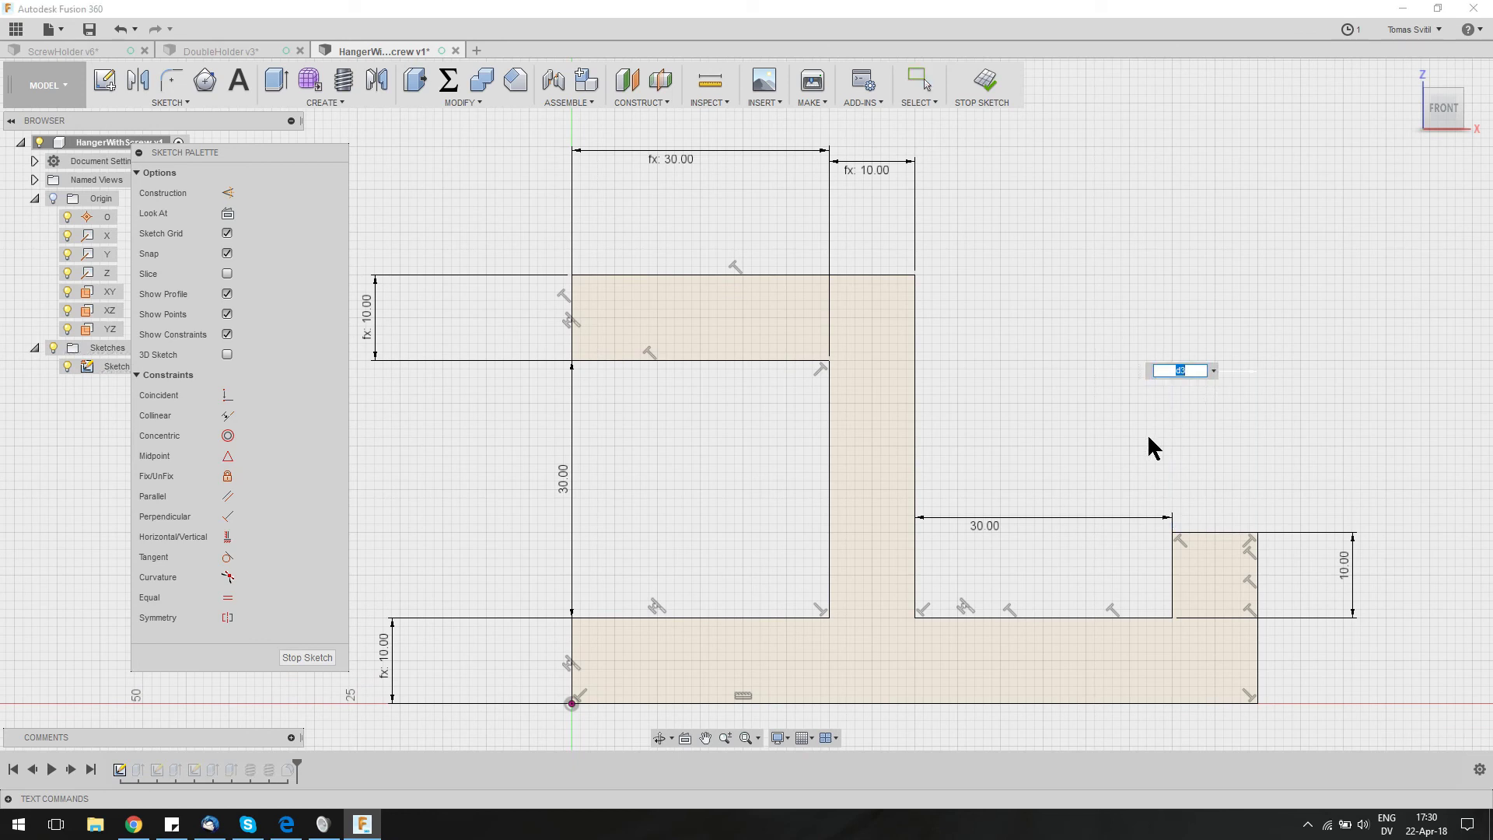
key("End")
type("-3")
key("Return")
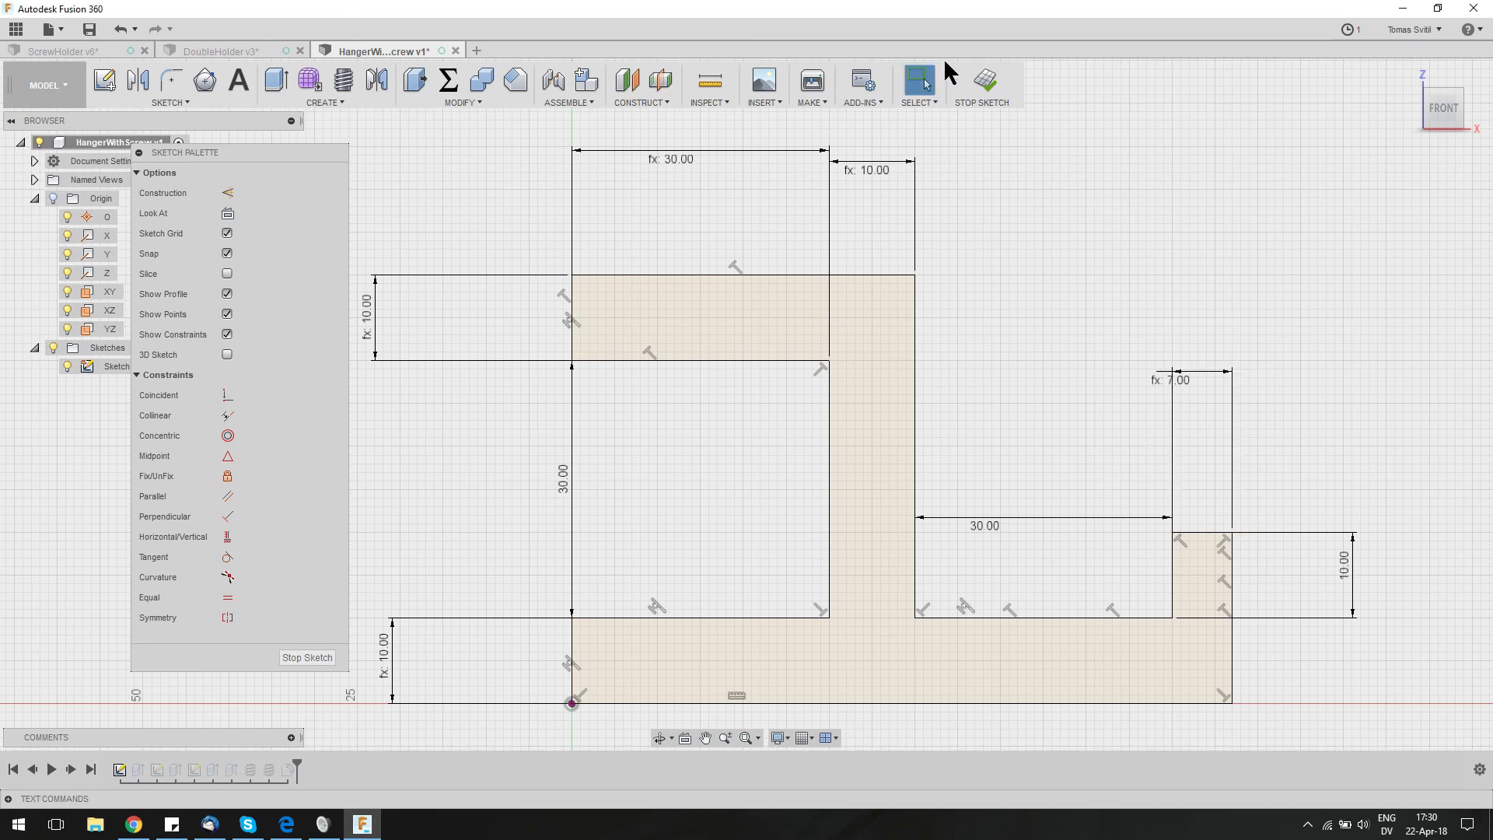
left_click(984, 78)
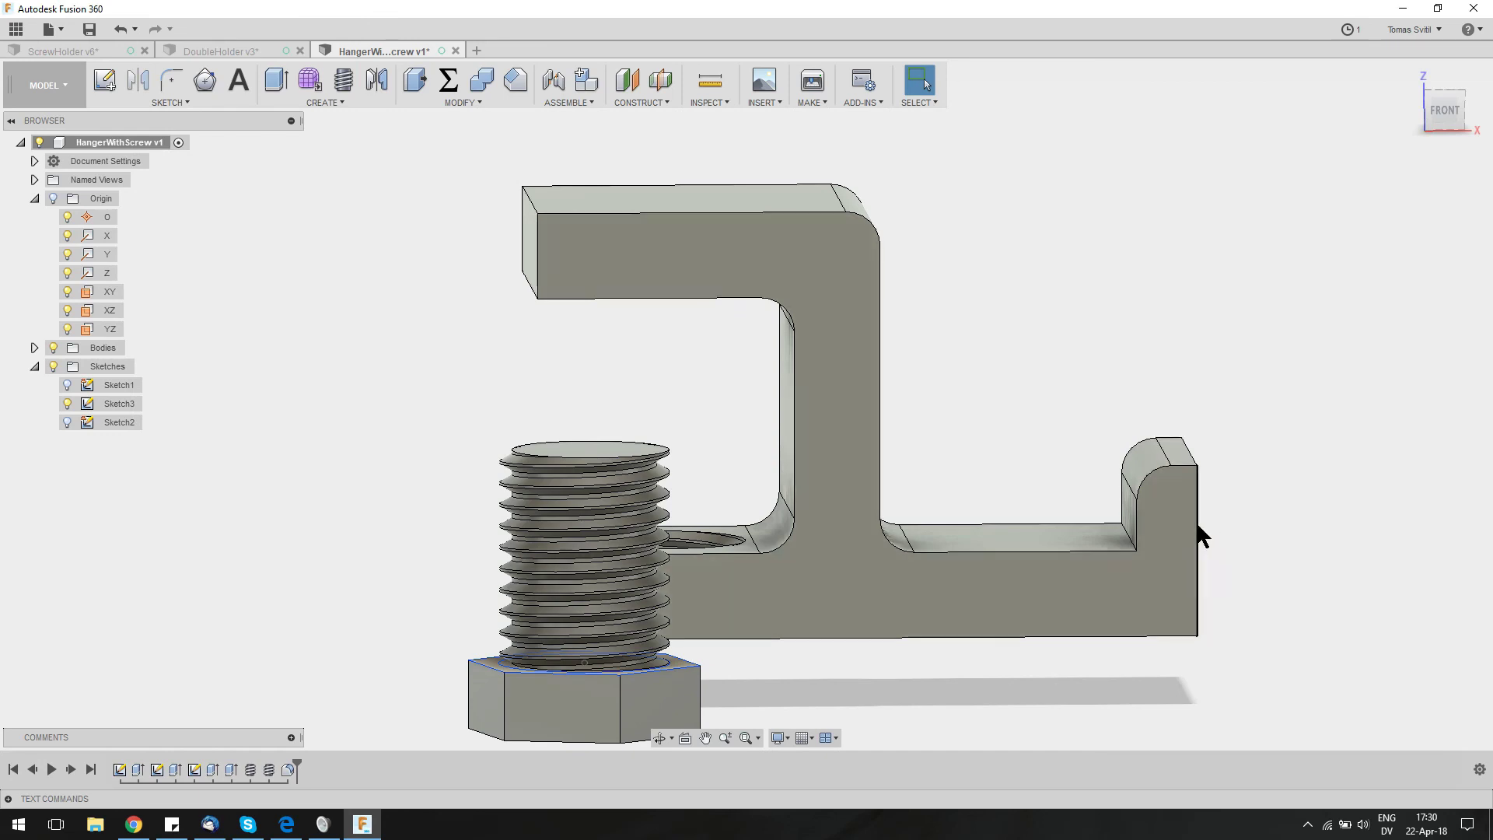
middle_click_drag(1322, 457, 1308, 486, "shift")
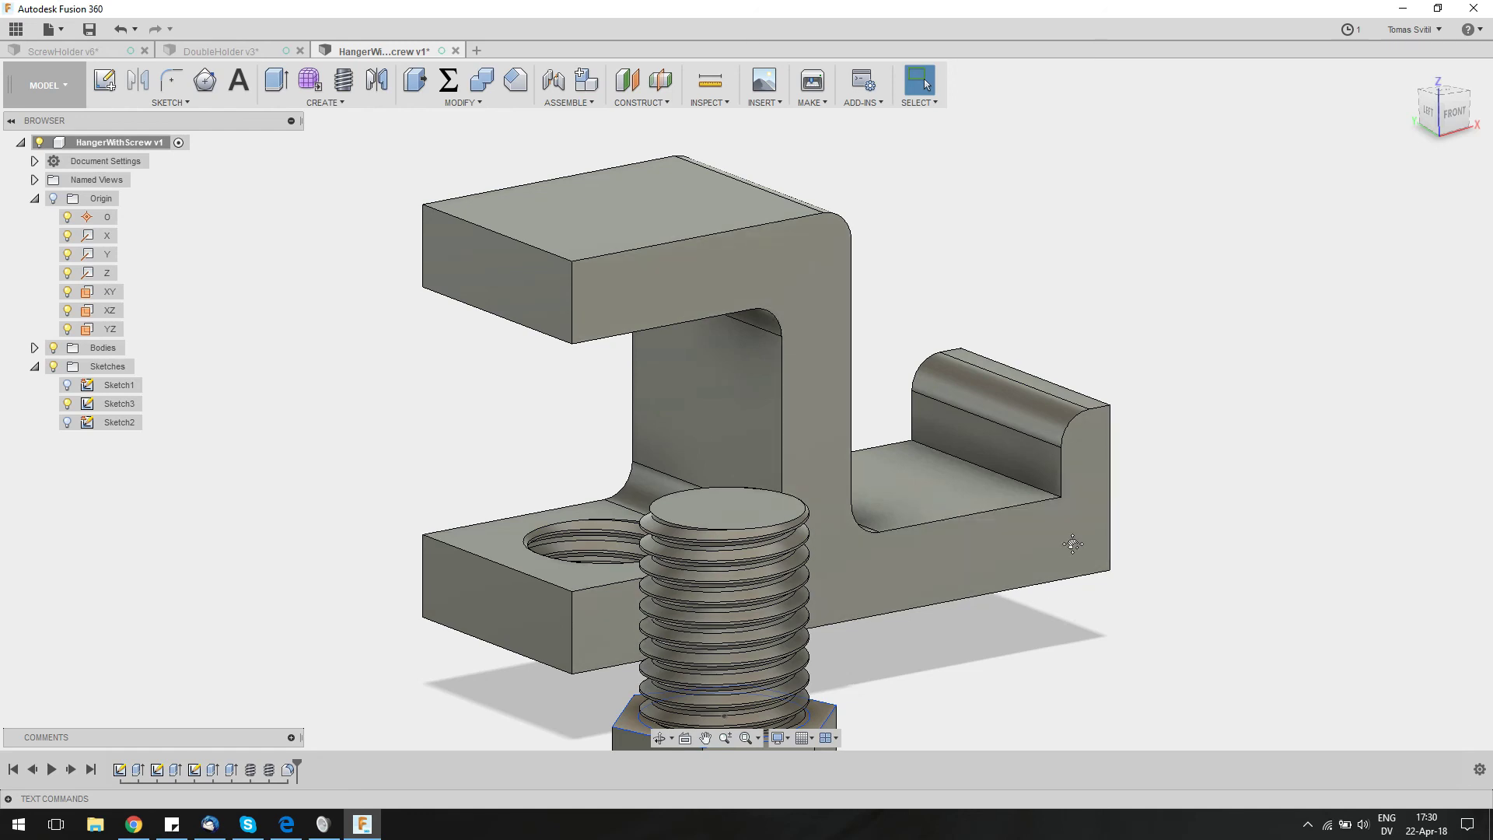
middle_click_drag(1066, 493, 1163, 535)
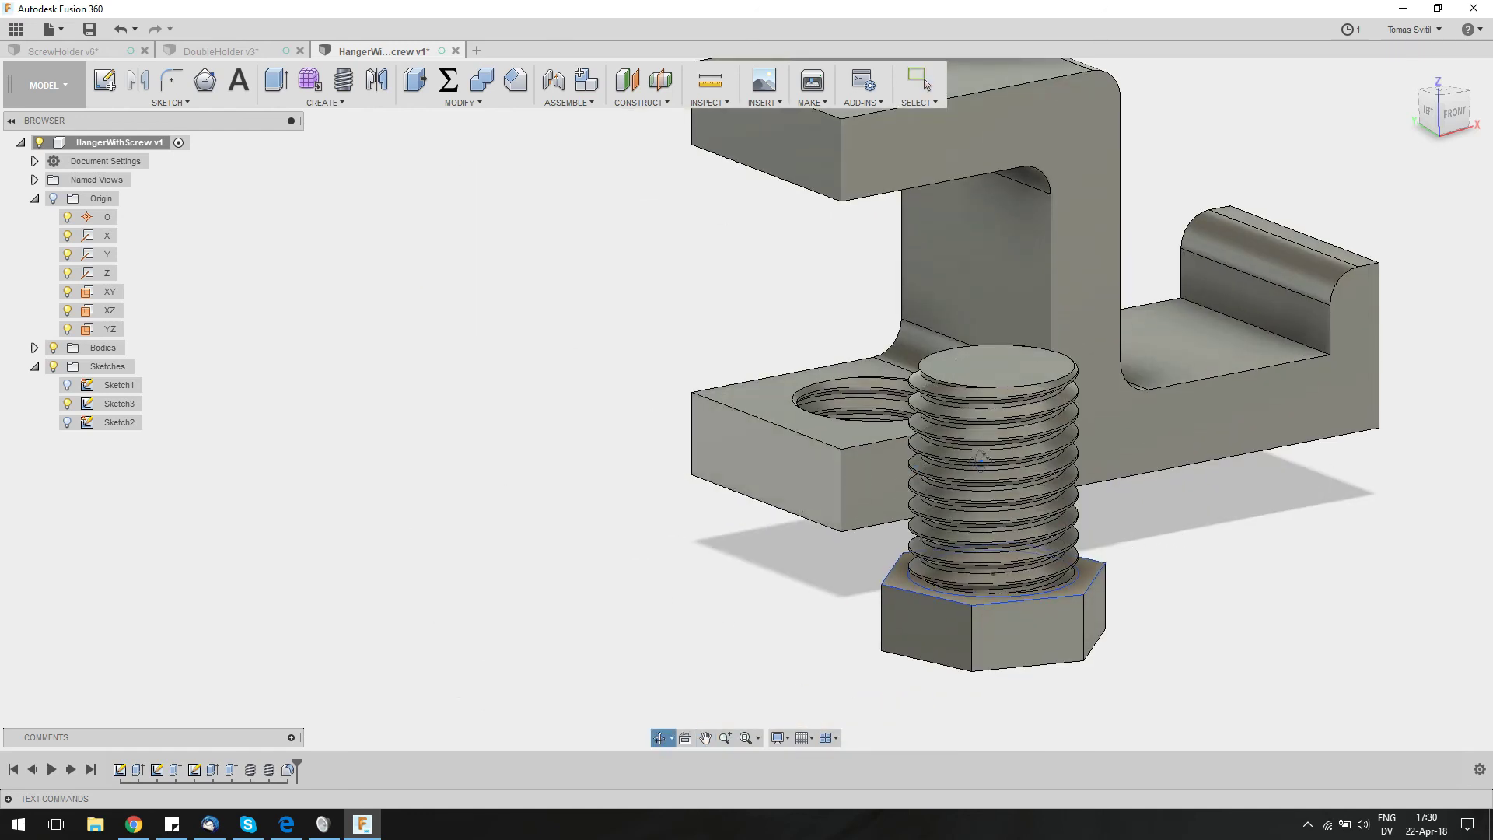
middle_click_drag(793, 486, 1061, 441, "shift")
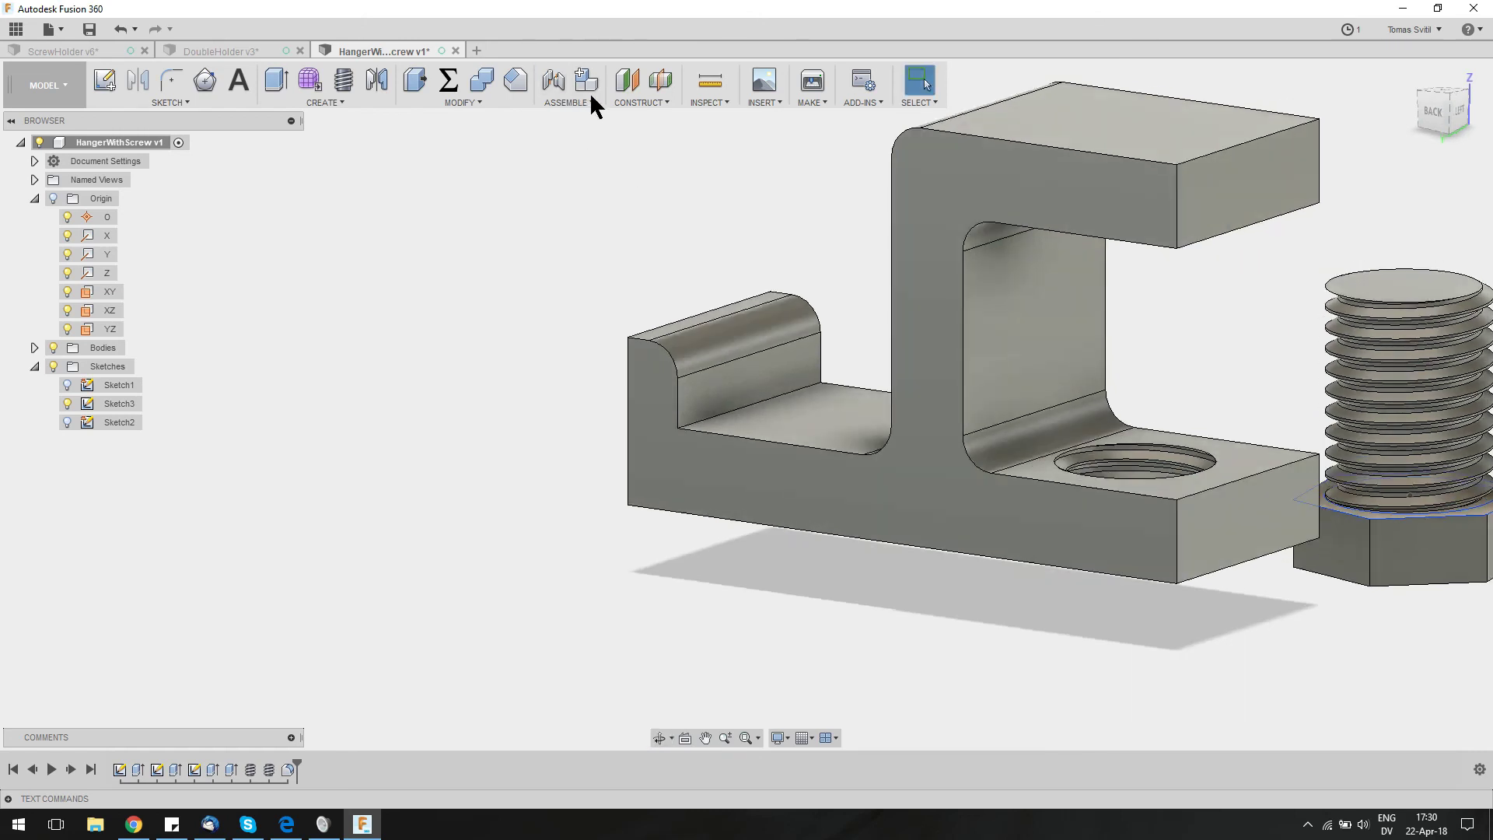
Turn the hanger body (Body1) into its own component named 'Main body'
left_click(34, 347)
left_click(110, 369)
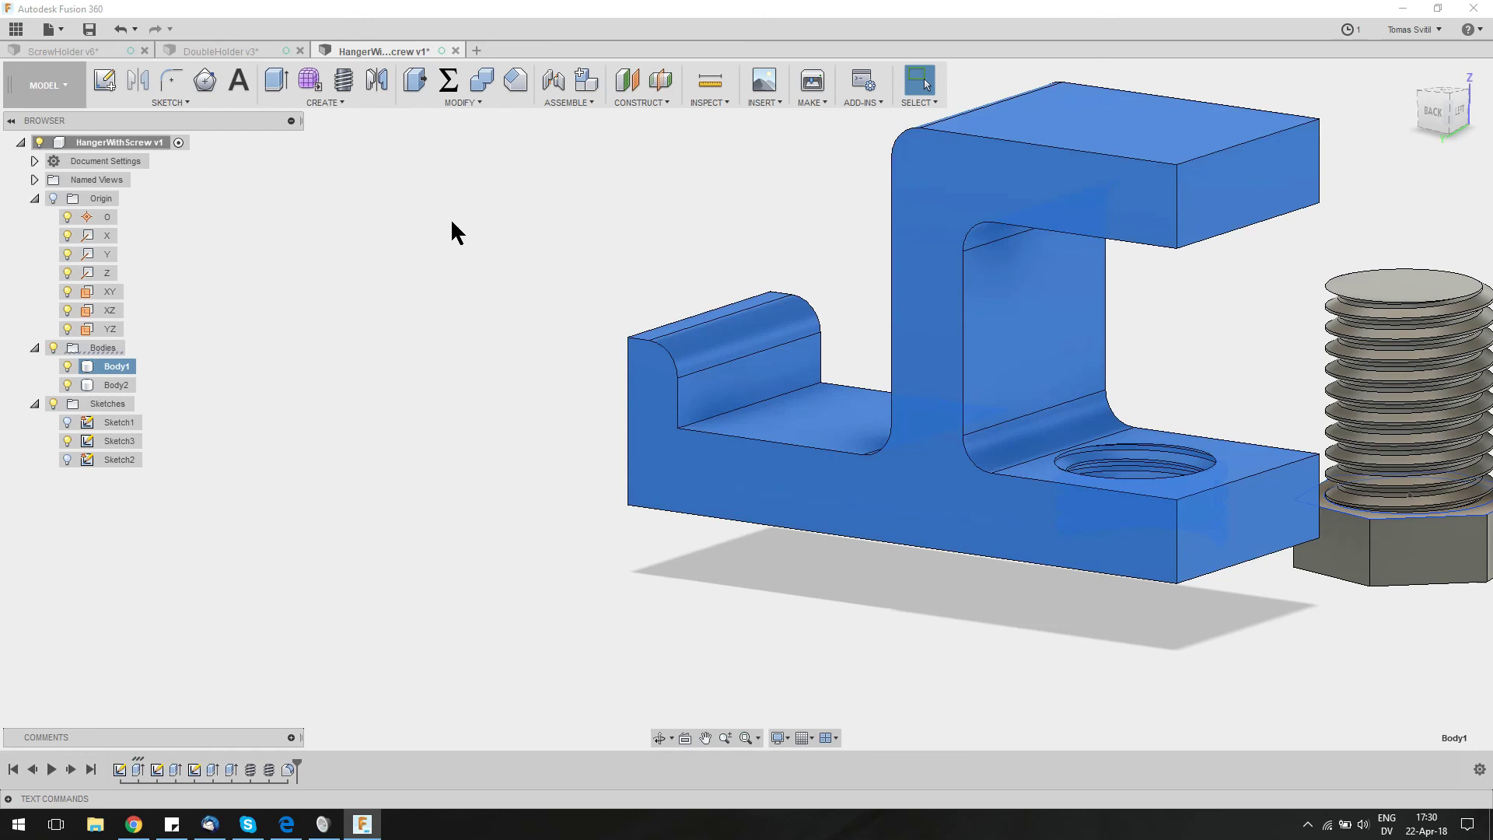
right_click(128, 367)
left_click(230, 412)
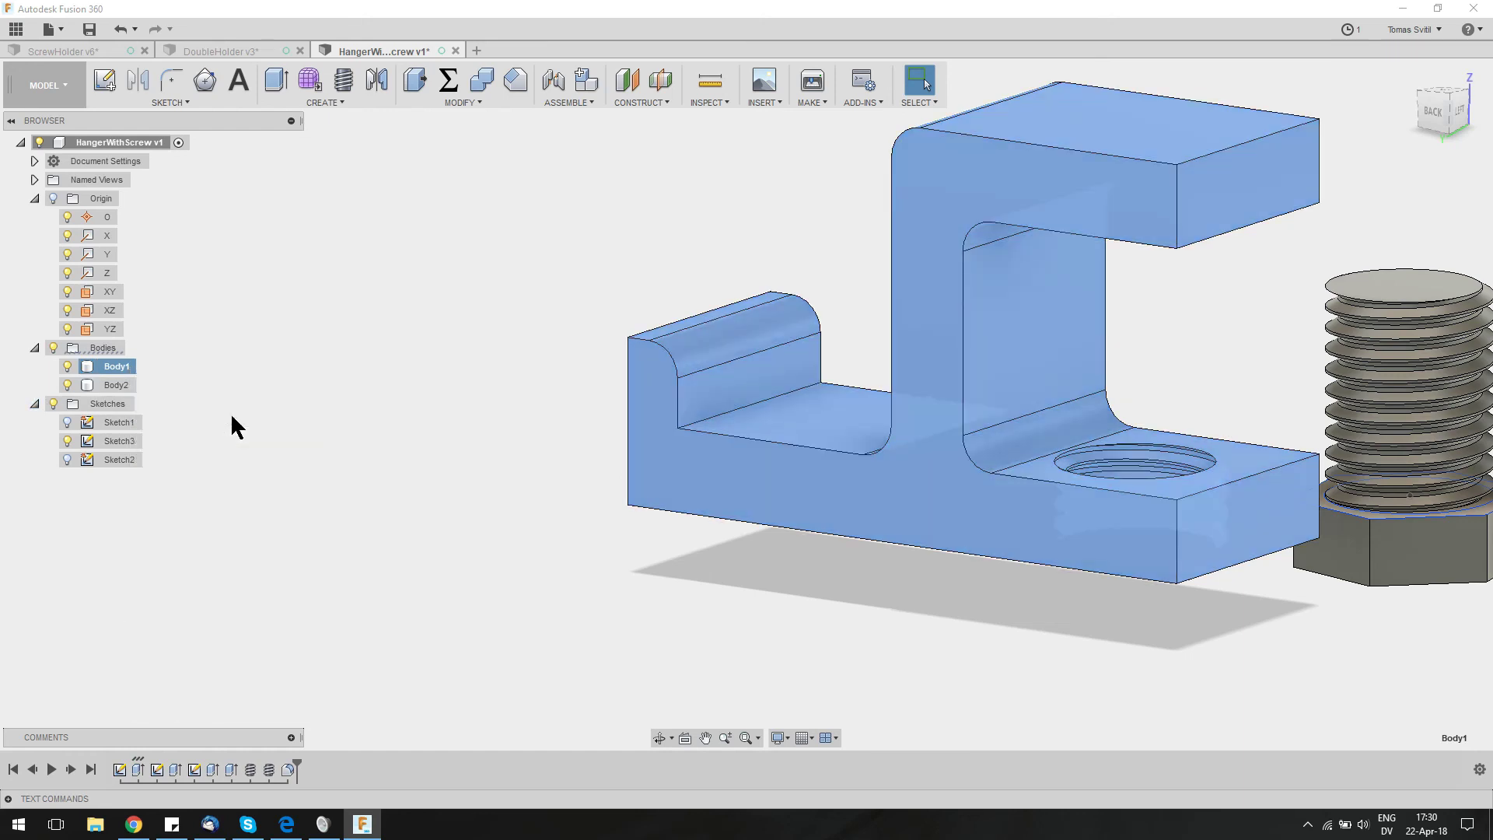
double_click(115, 459)
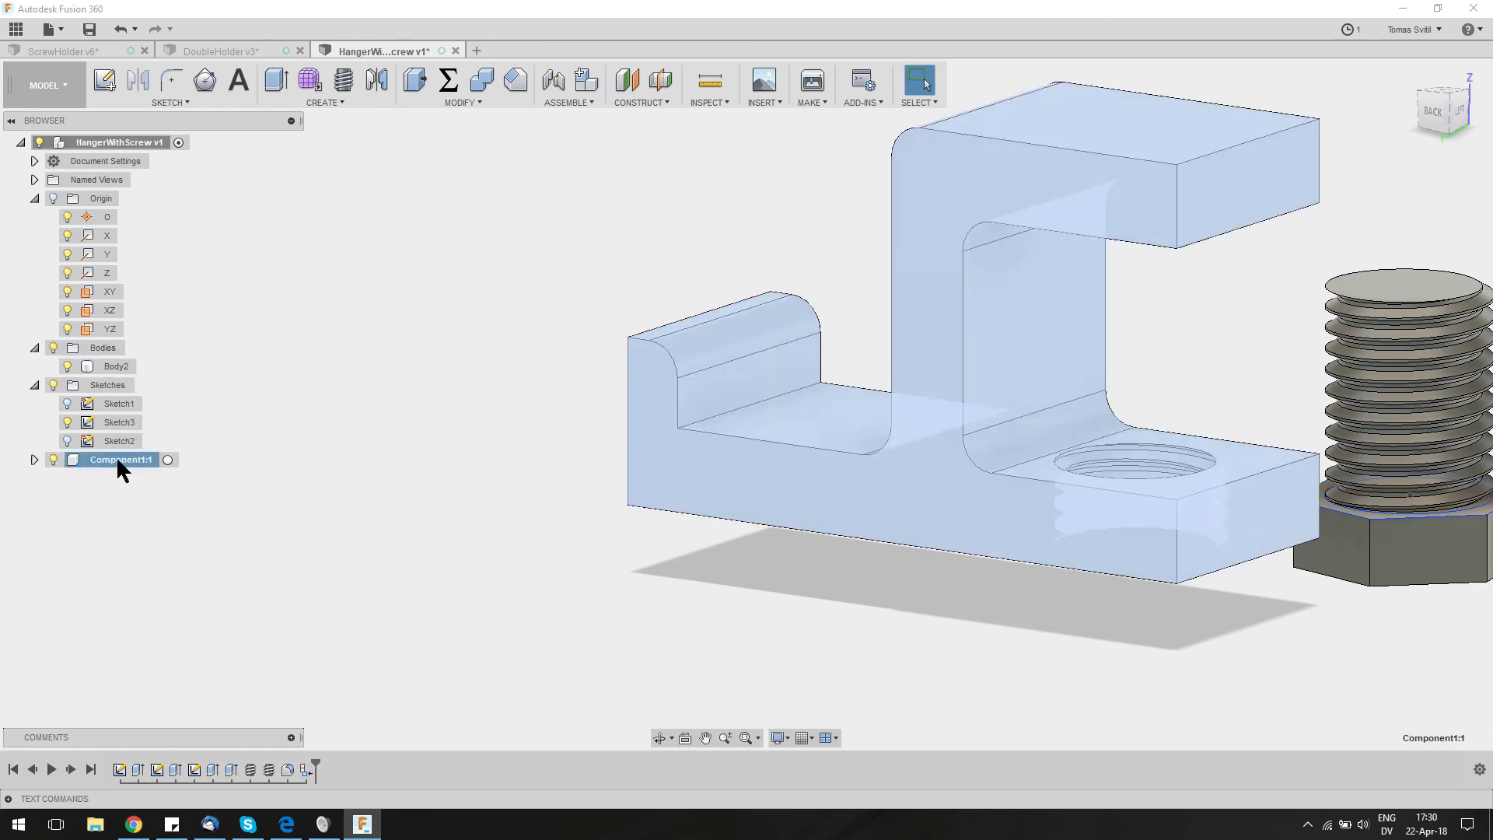
type("Main body")
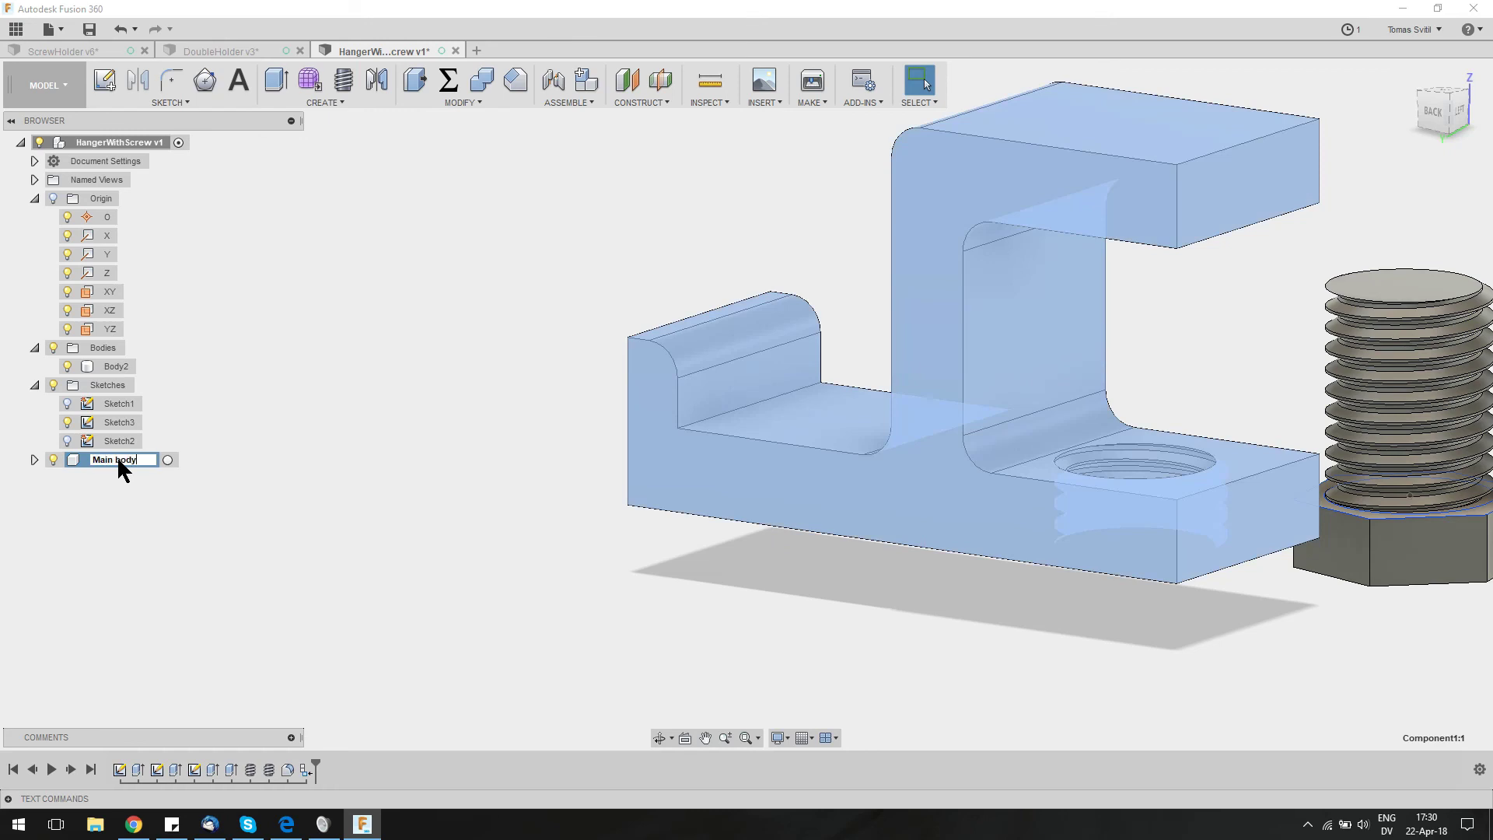
key("Return")
Turn the screw body into its own component named 'Screw'
right_click(126, 363)
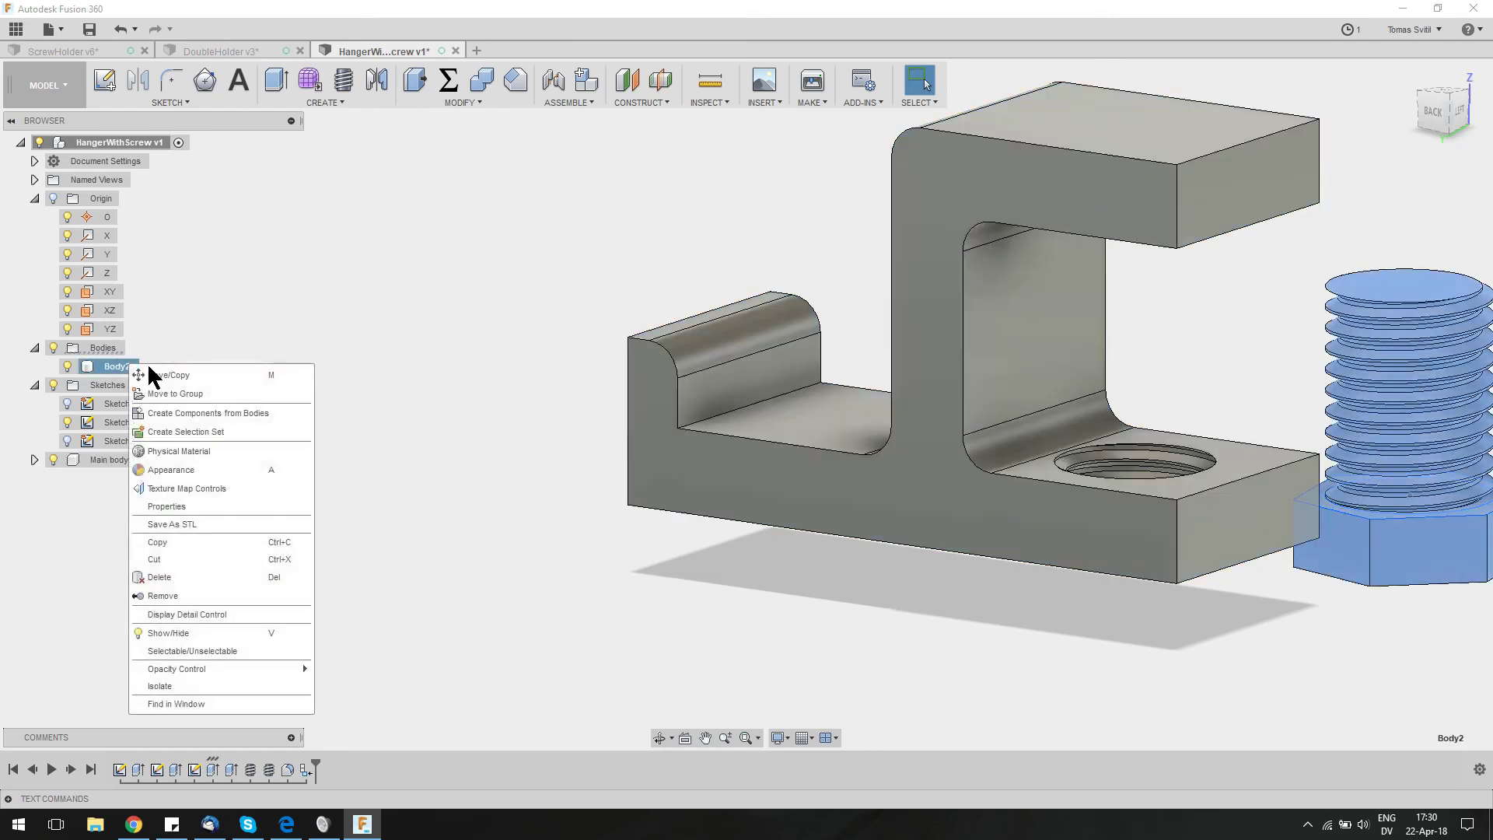
left_click(230, 413)
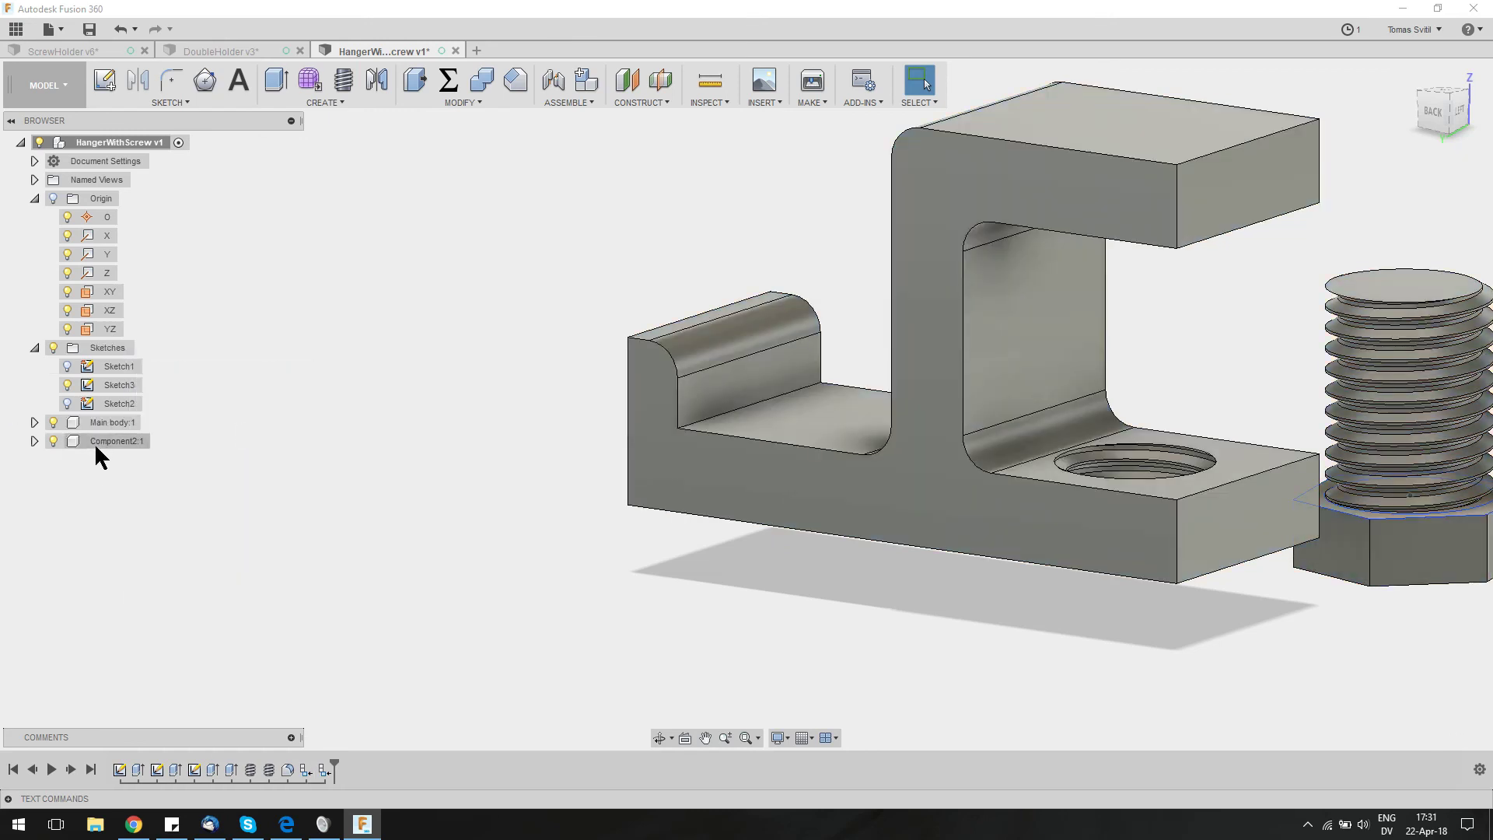
left_click(118, 440)
left_click(118, 440)
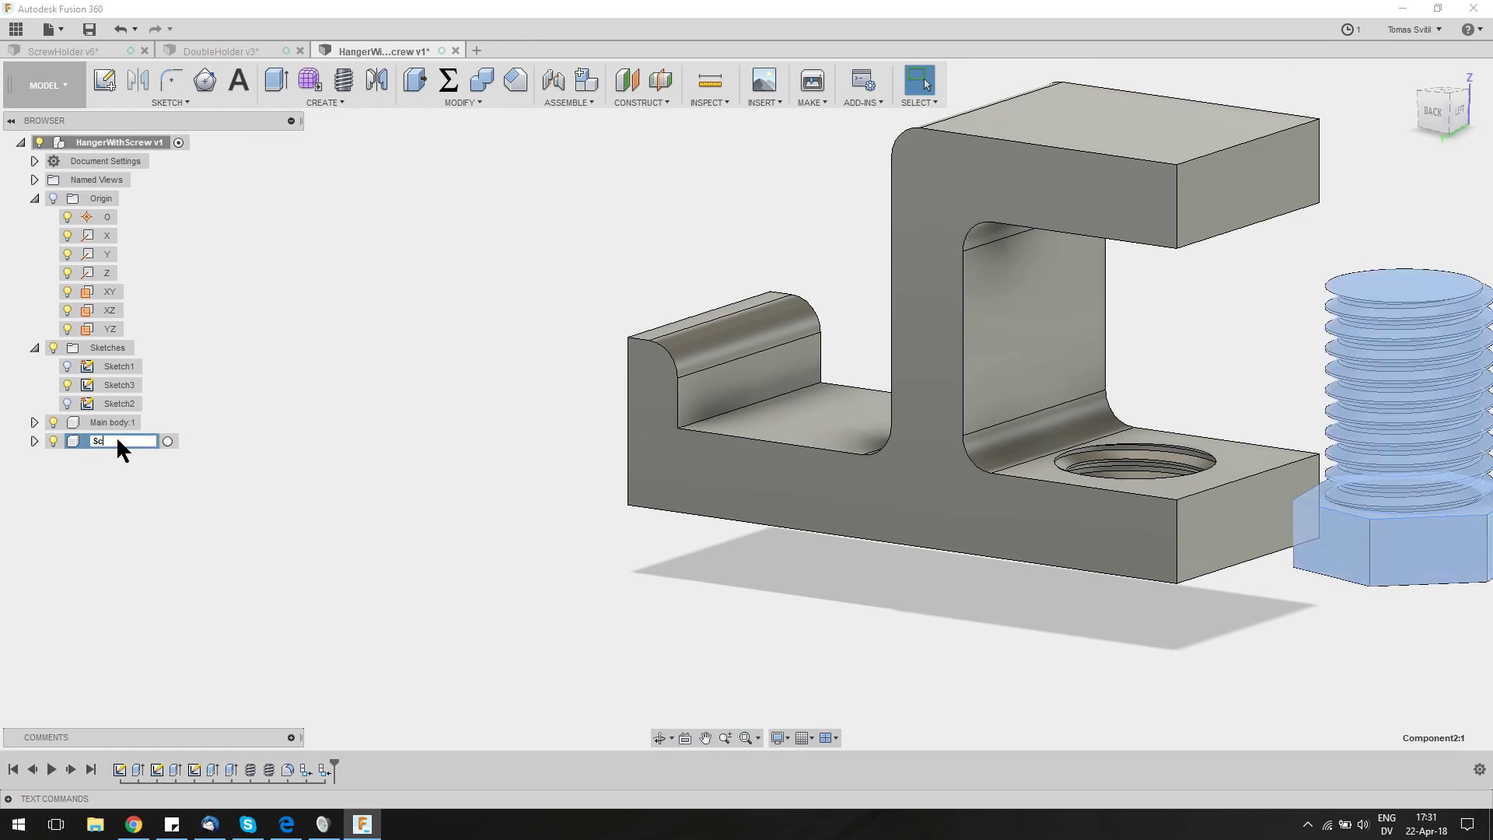
key("Return")
middle_click_drag(1199, 554, 1031, 509)
left_click(1117, 622)
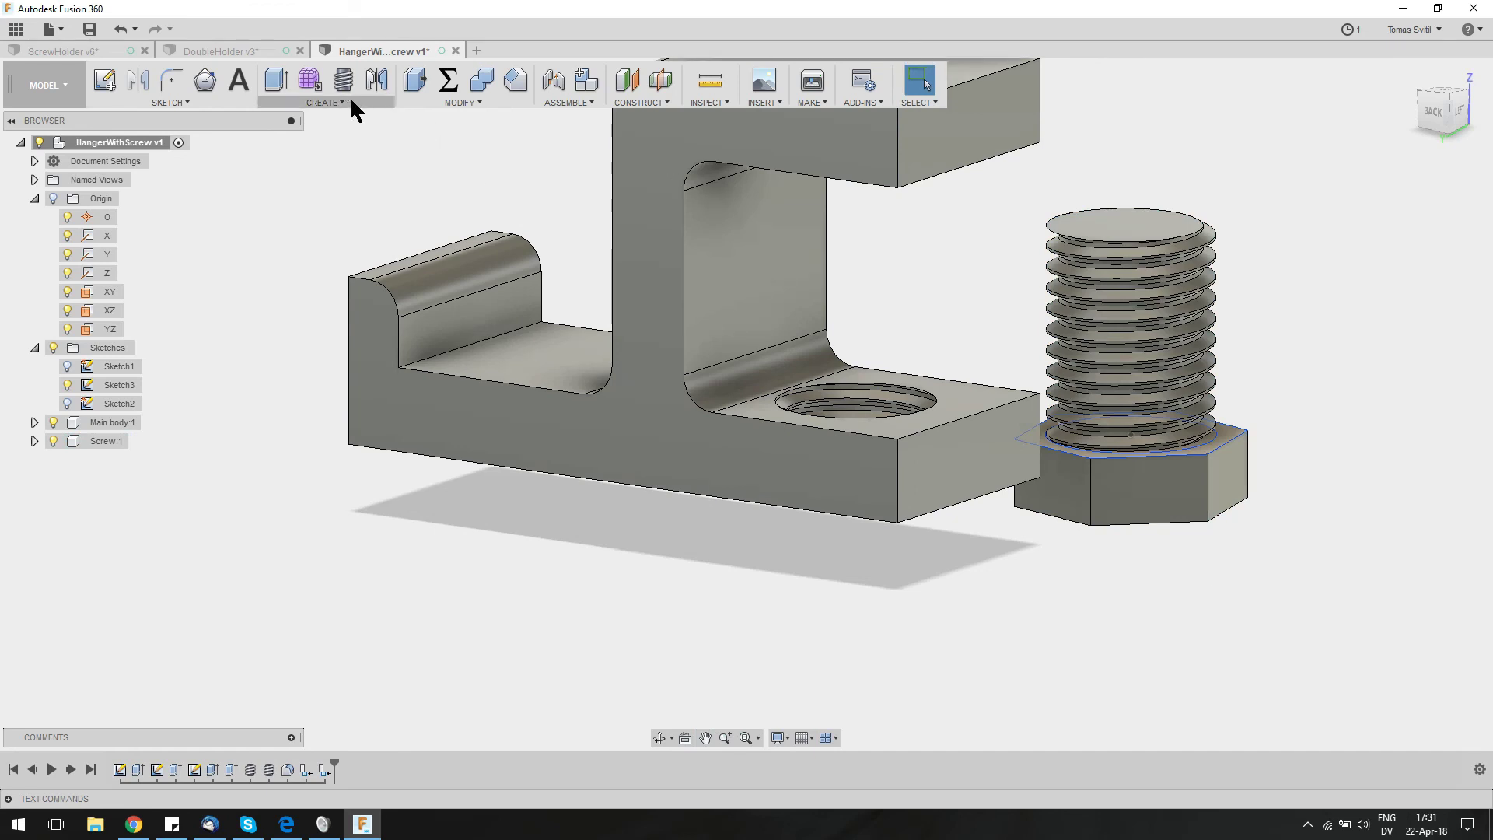
left_click(591, 99)
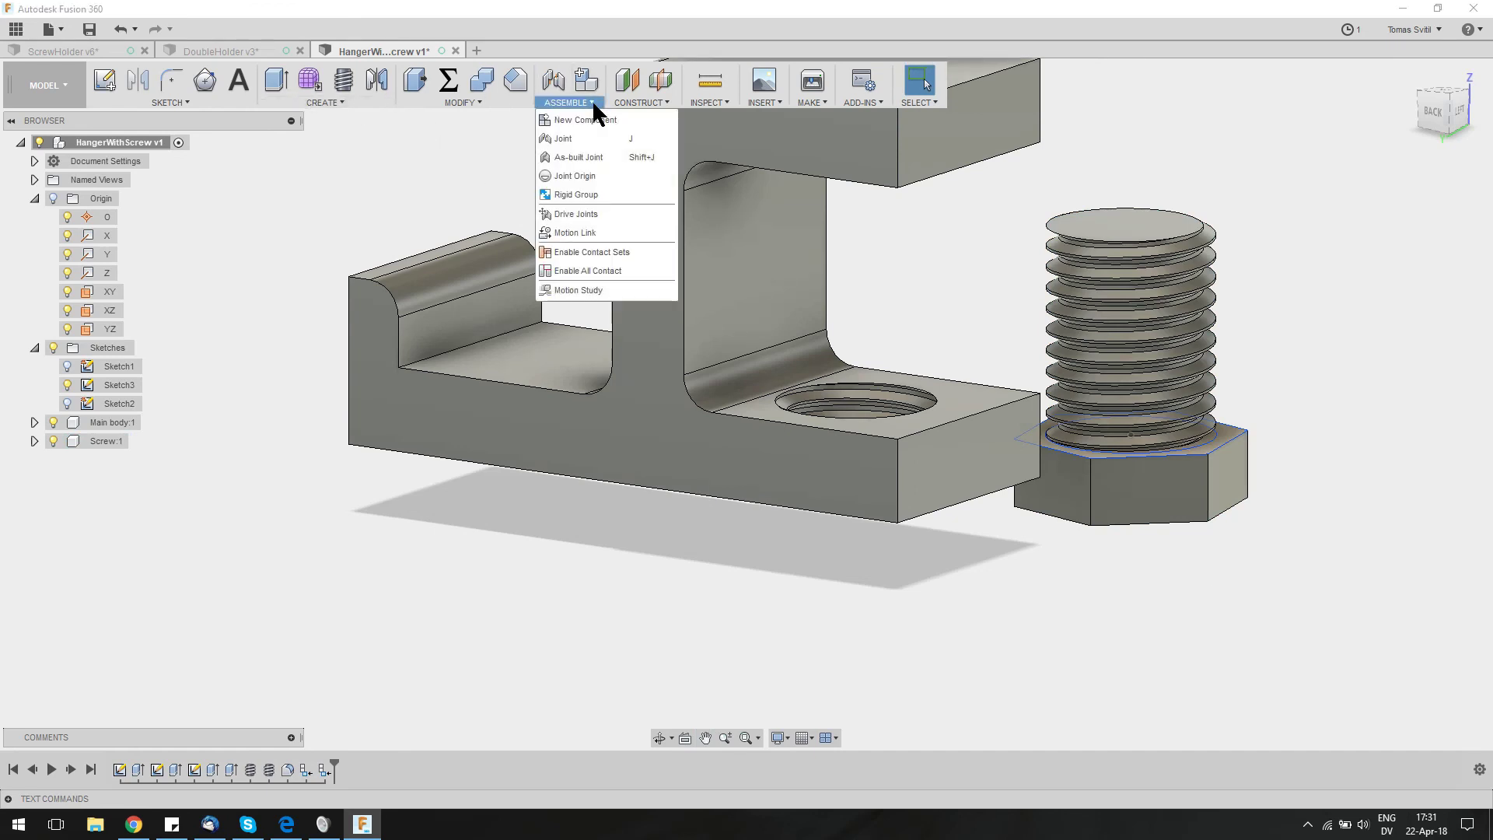
Start a joint from the screw end-face centre to the threaded hole's centre
left_click(597, 140)
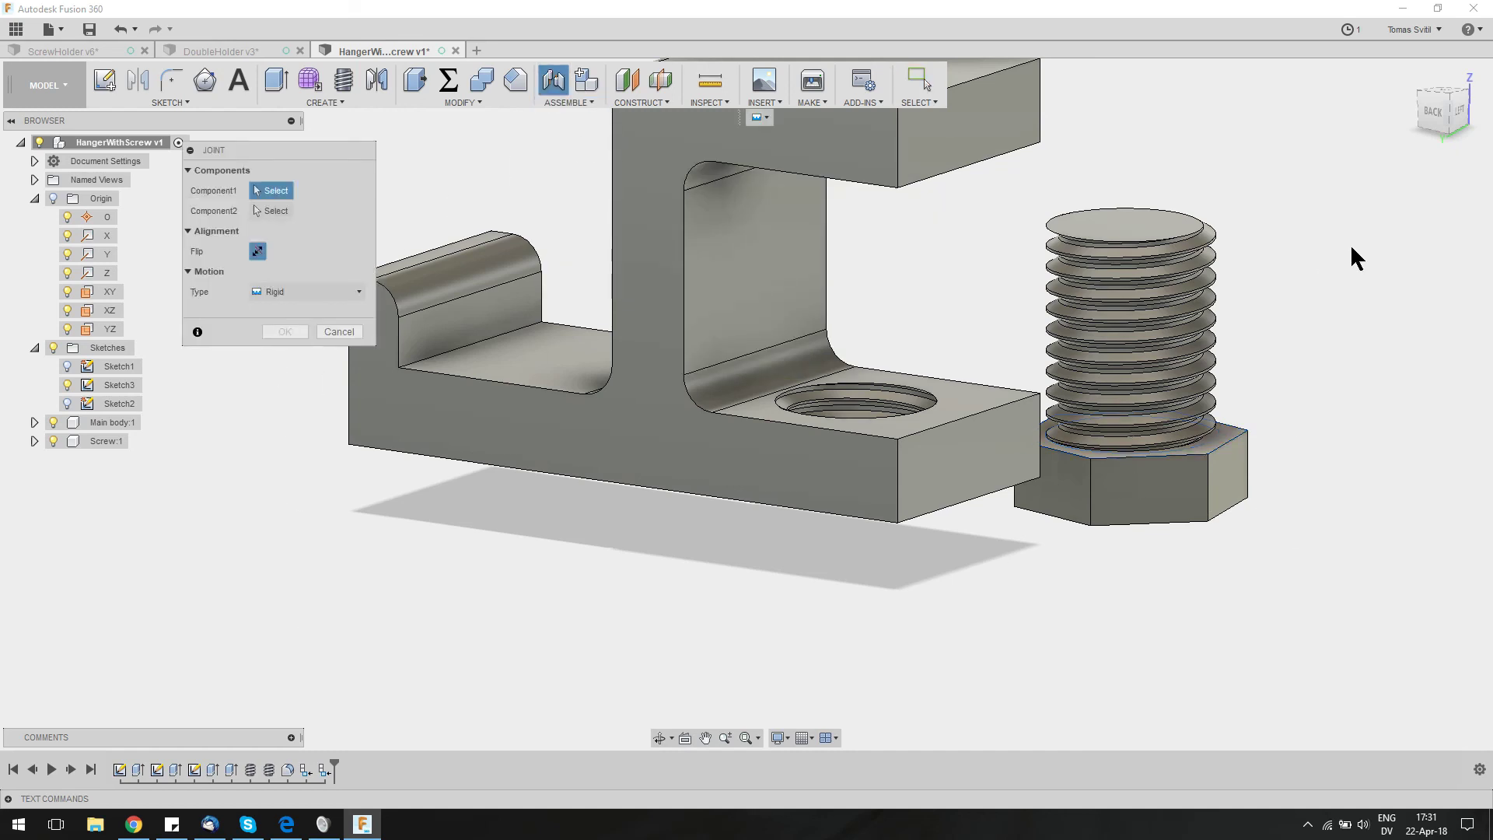
middle_click_drag(1352, 256, 1304, 531, "shift")
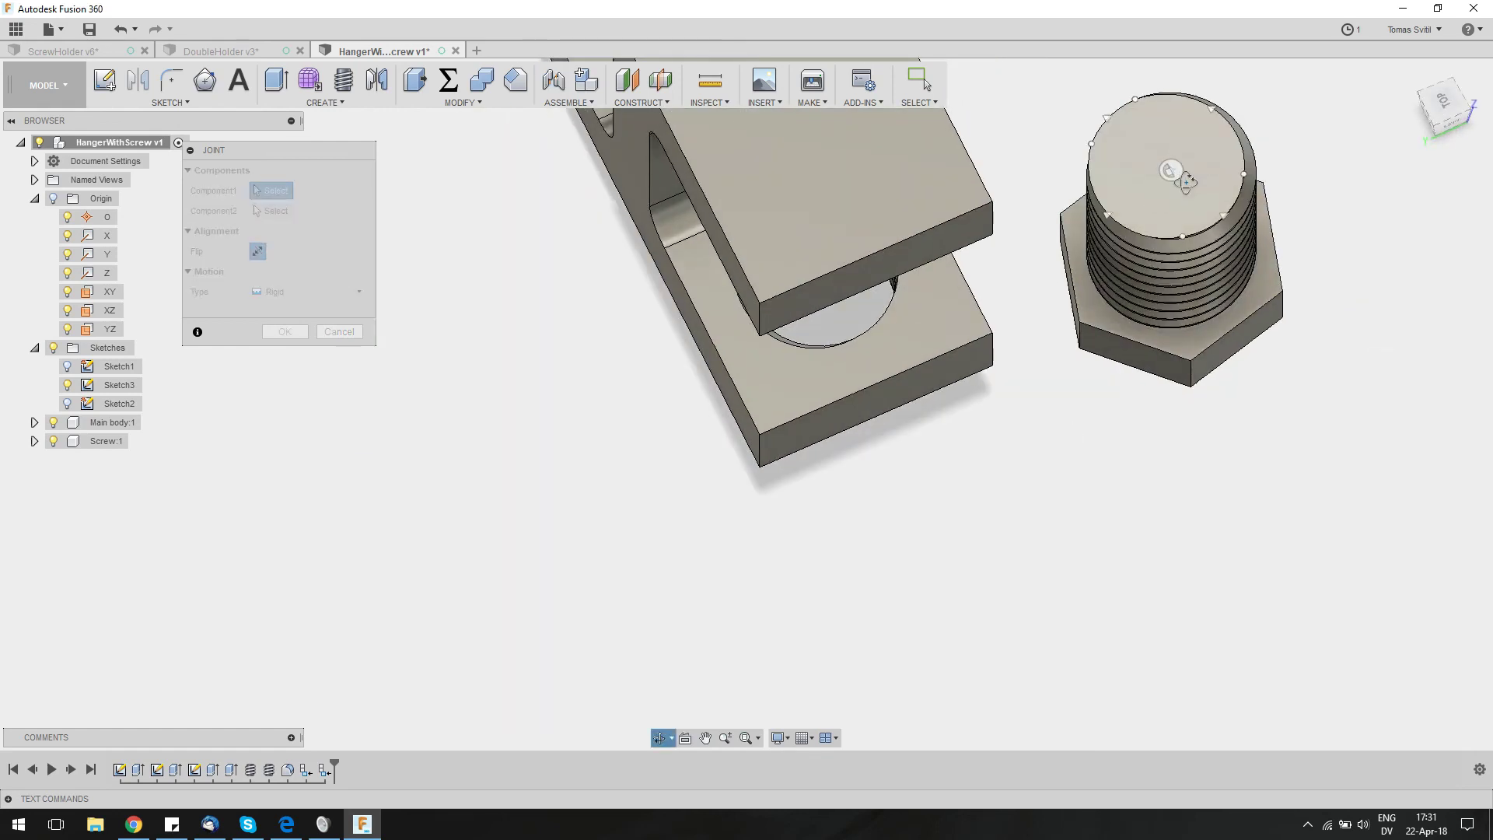
middle_click_drag(1176, 164, 1168, 175, "shift")
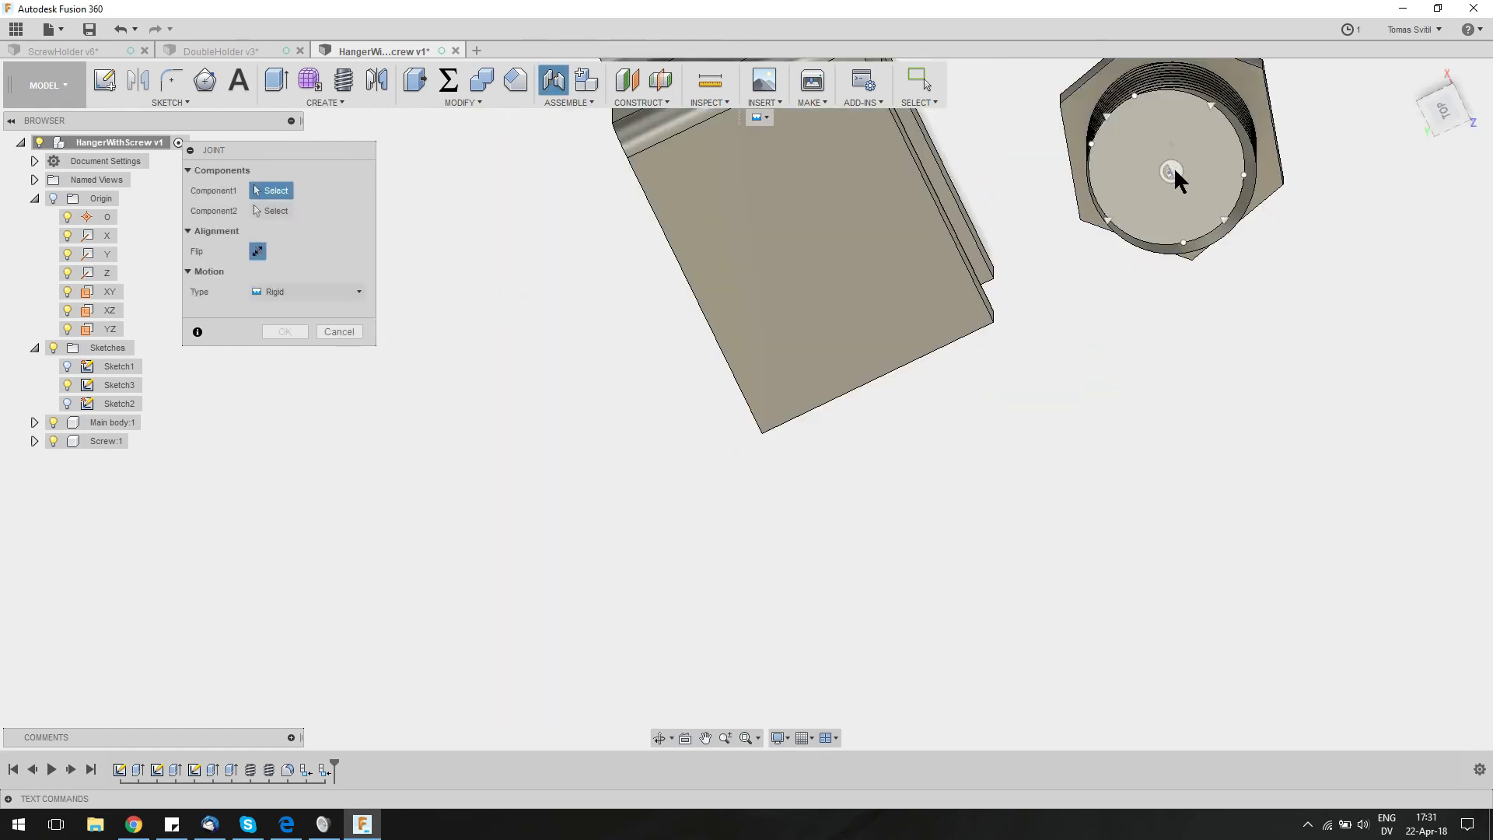
scroll(1173, 167, "up", 6)
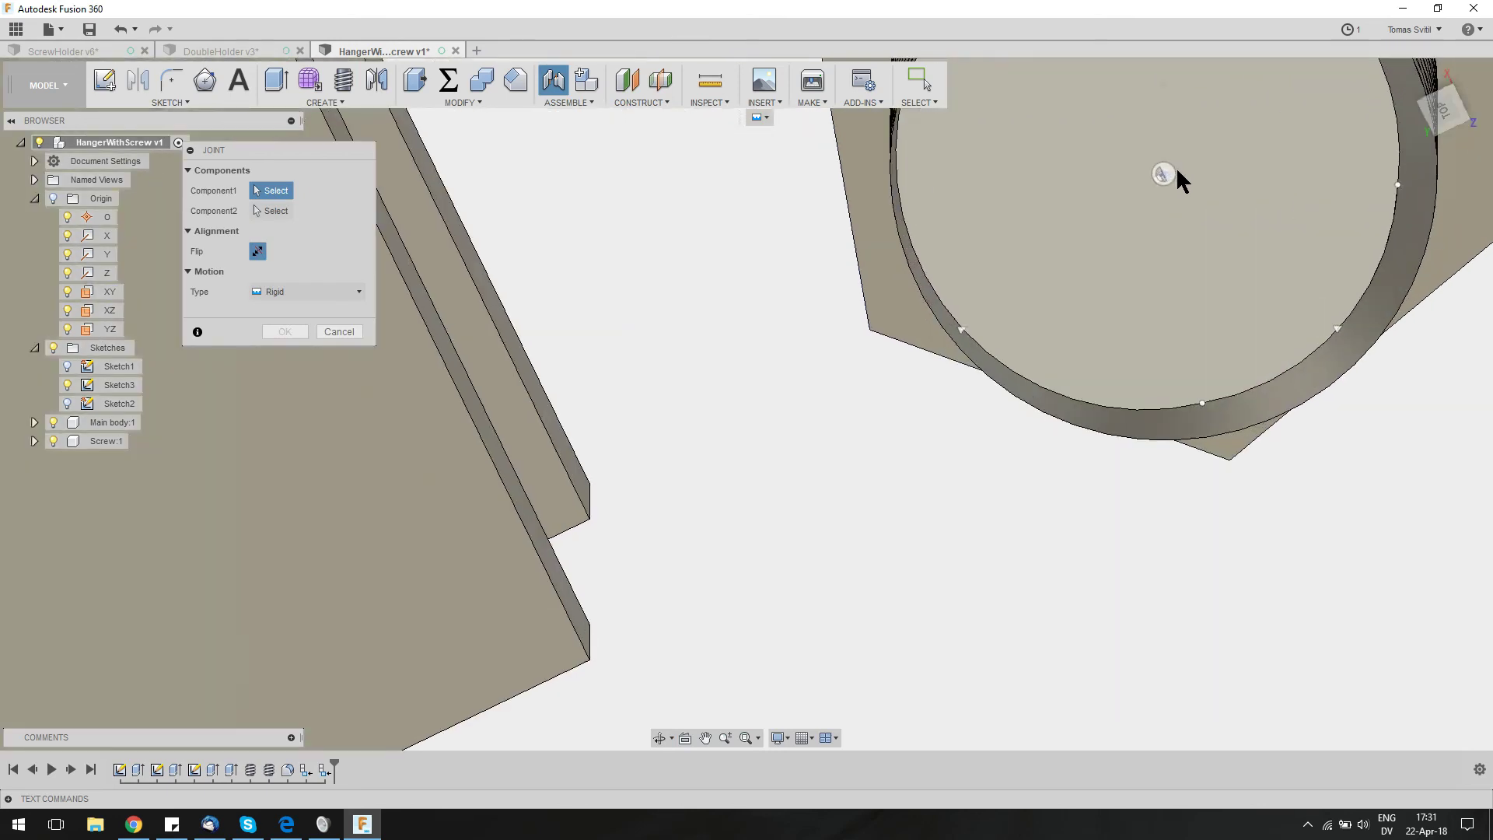
mouse_move(1175, 166)
middle_mouse_down("shift")
mouse_move(1186, 136)
mouse_move(1181, 167)
middle_mouse_up("shift")
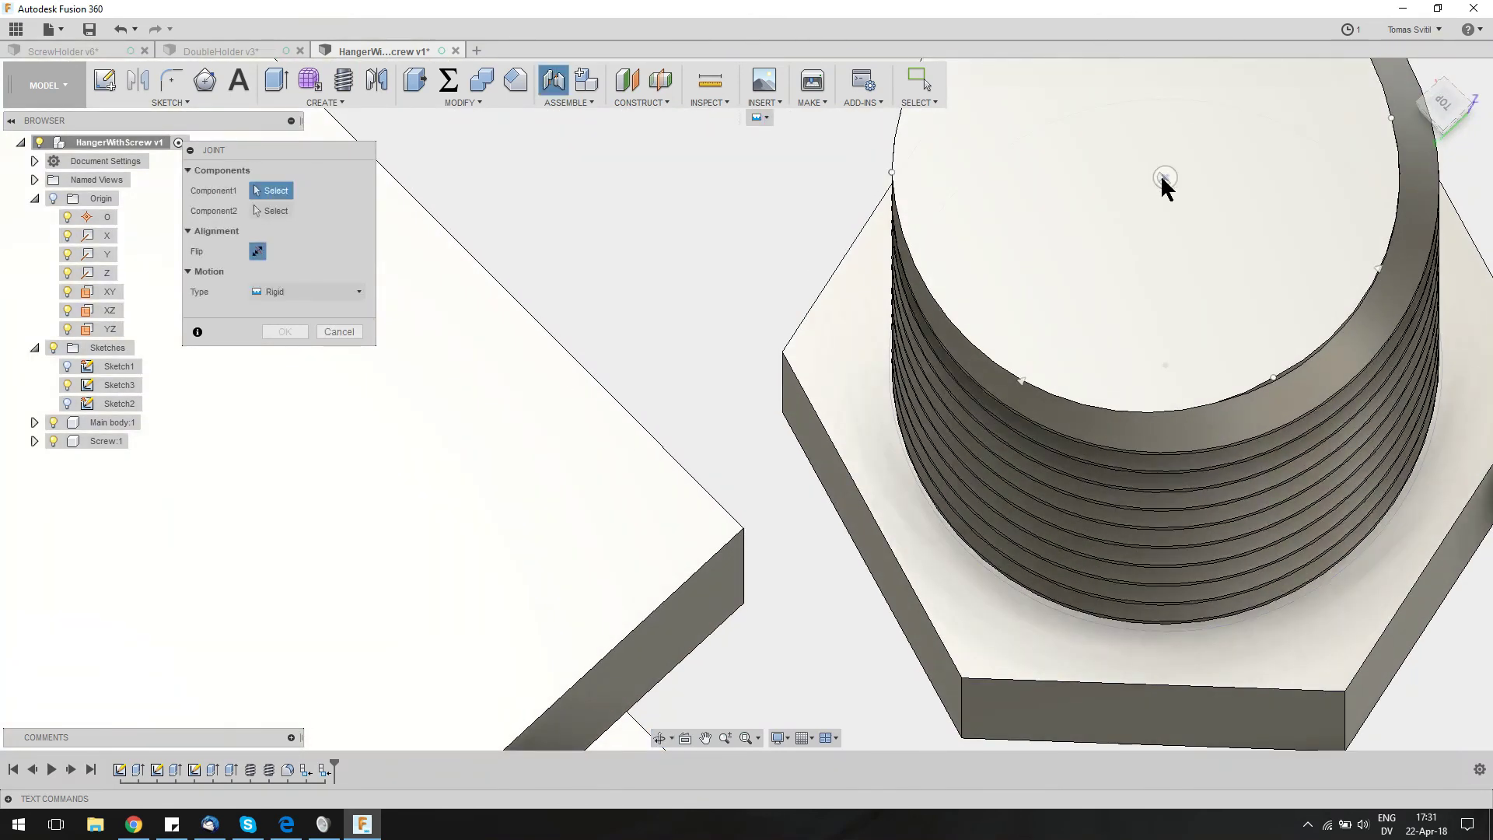
left_click(1163, 178)
middle_click_drag(1182, 343, 1001, 436, "shift")
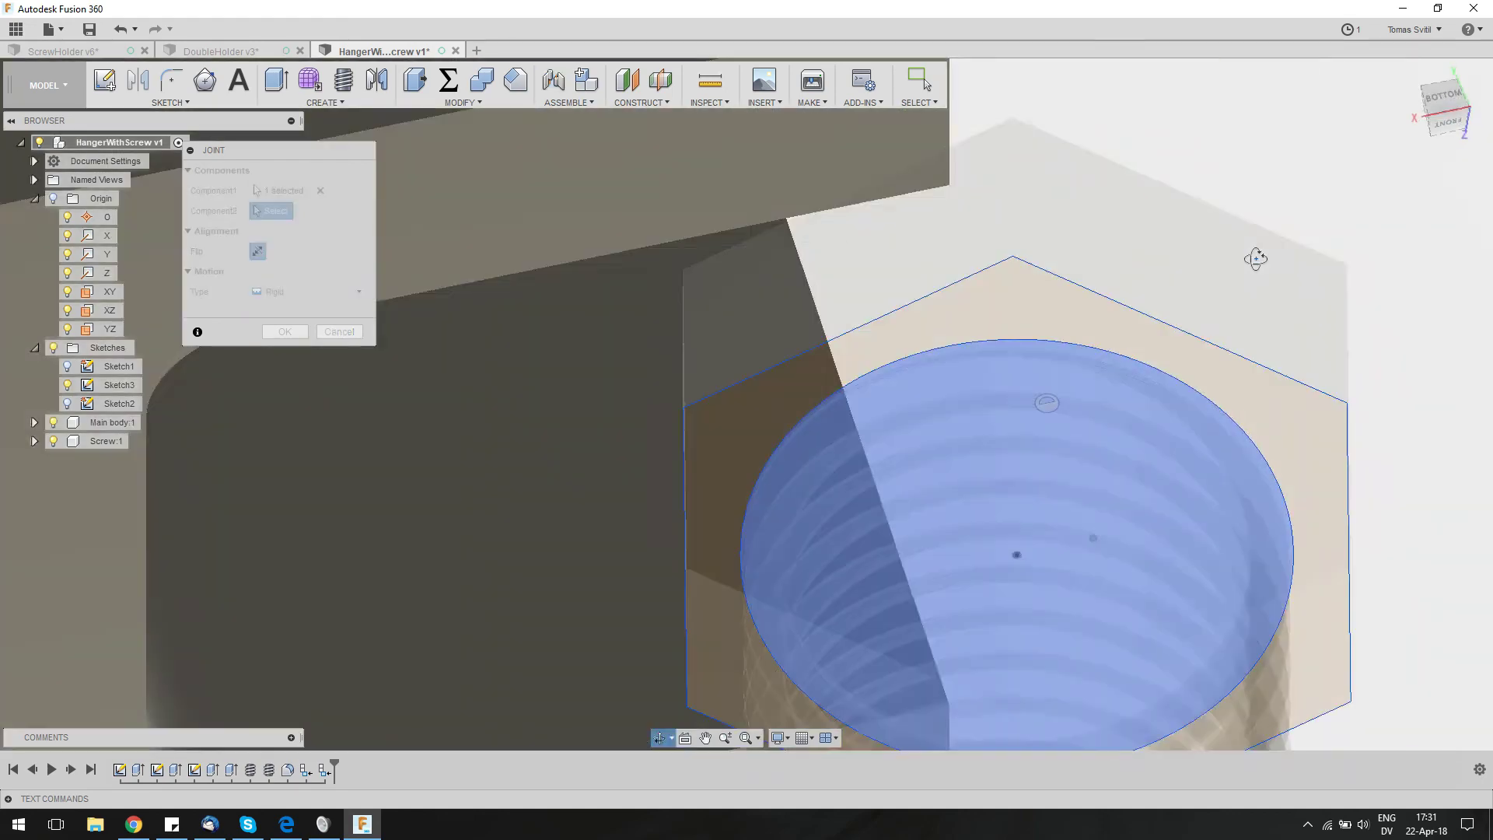
scroll(1001, 436, "up", 2)
scroll(1001, 435, "down", 3)
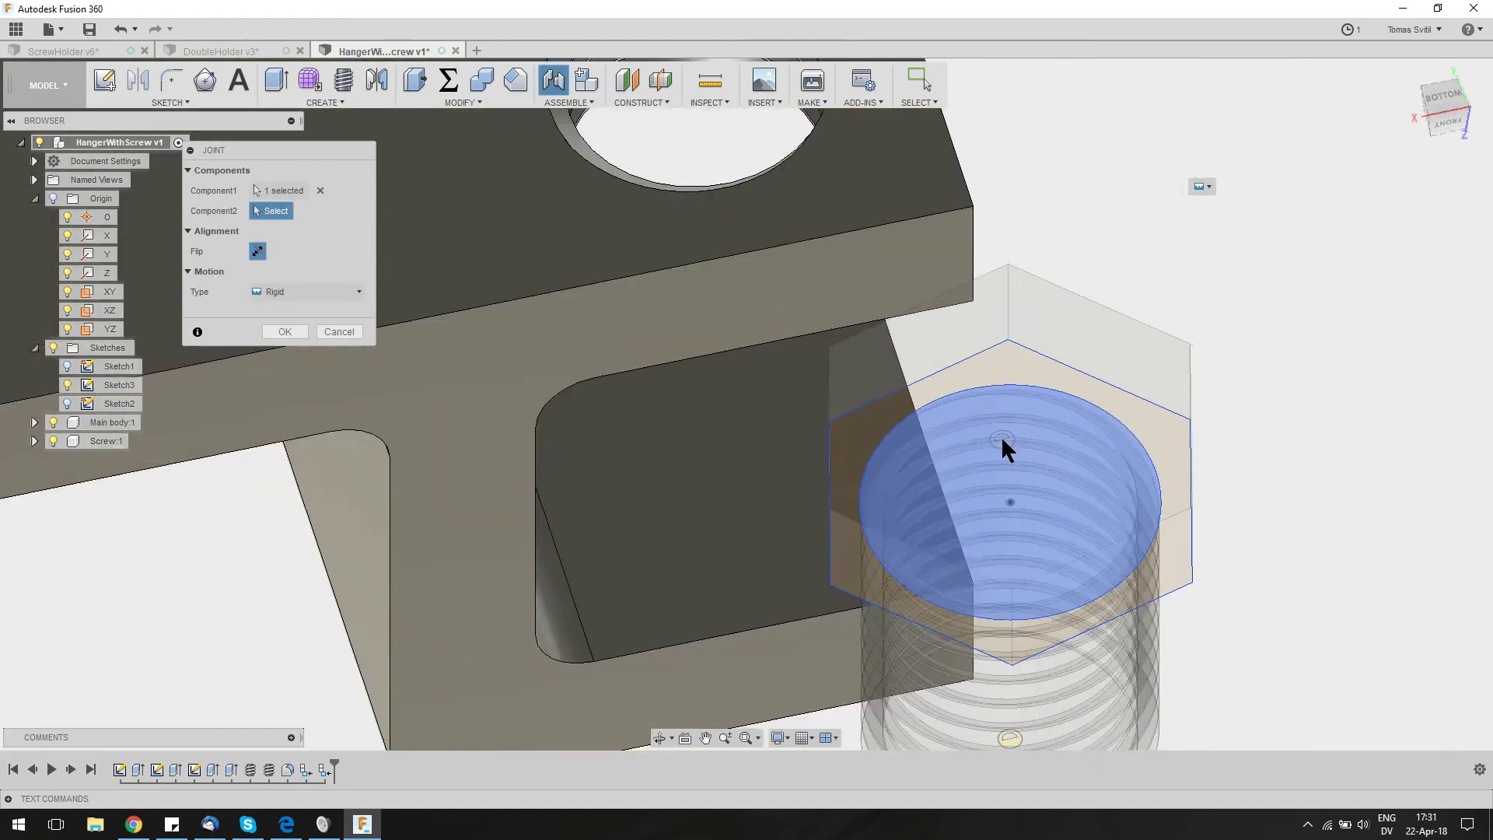
middle_click_drag(882, 507, 861, 566)
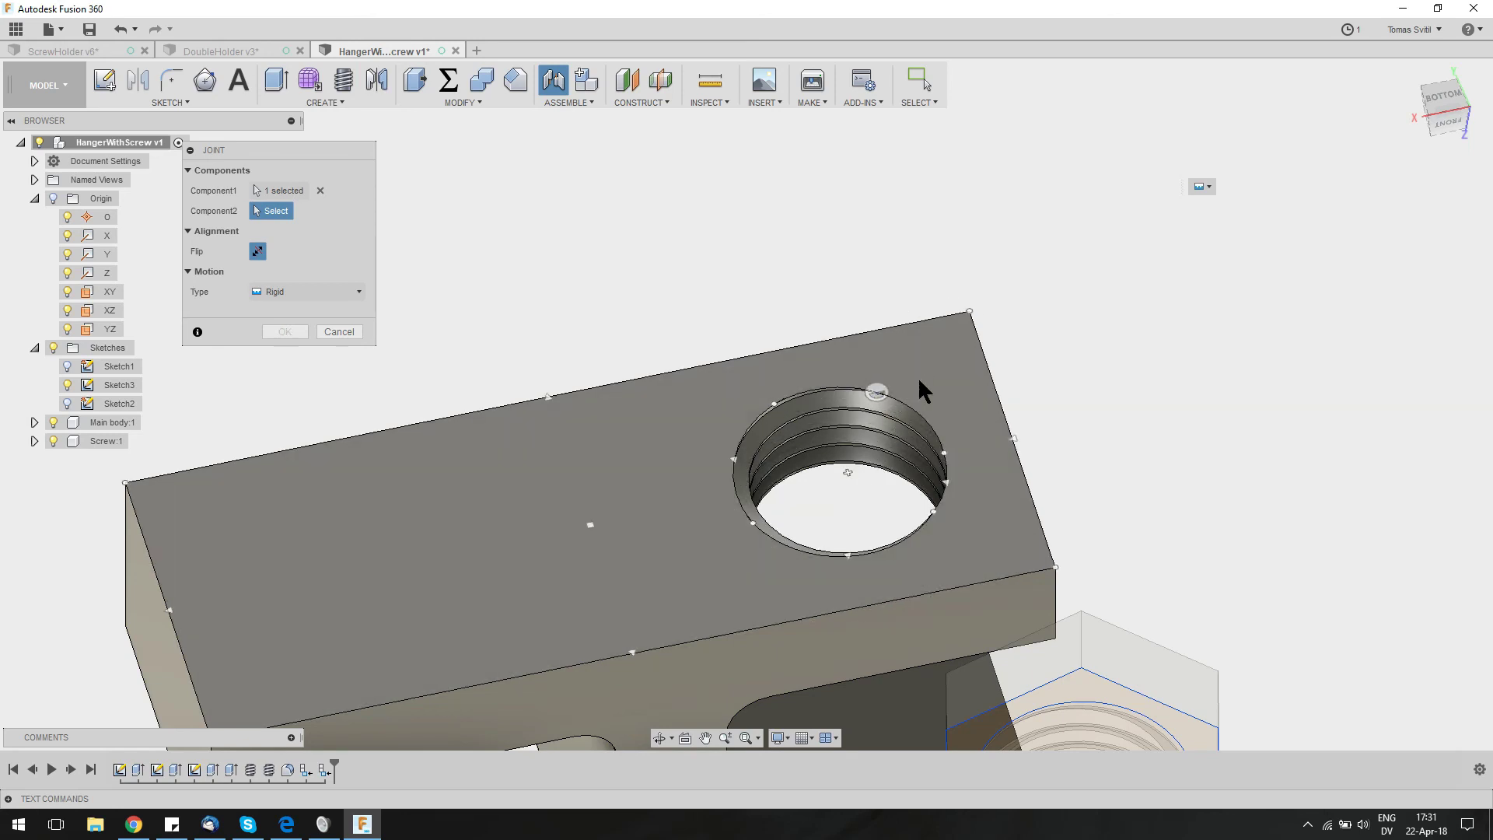
left_click(852, 474)
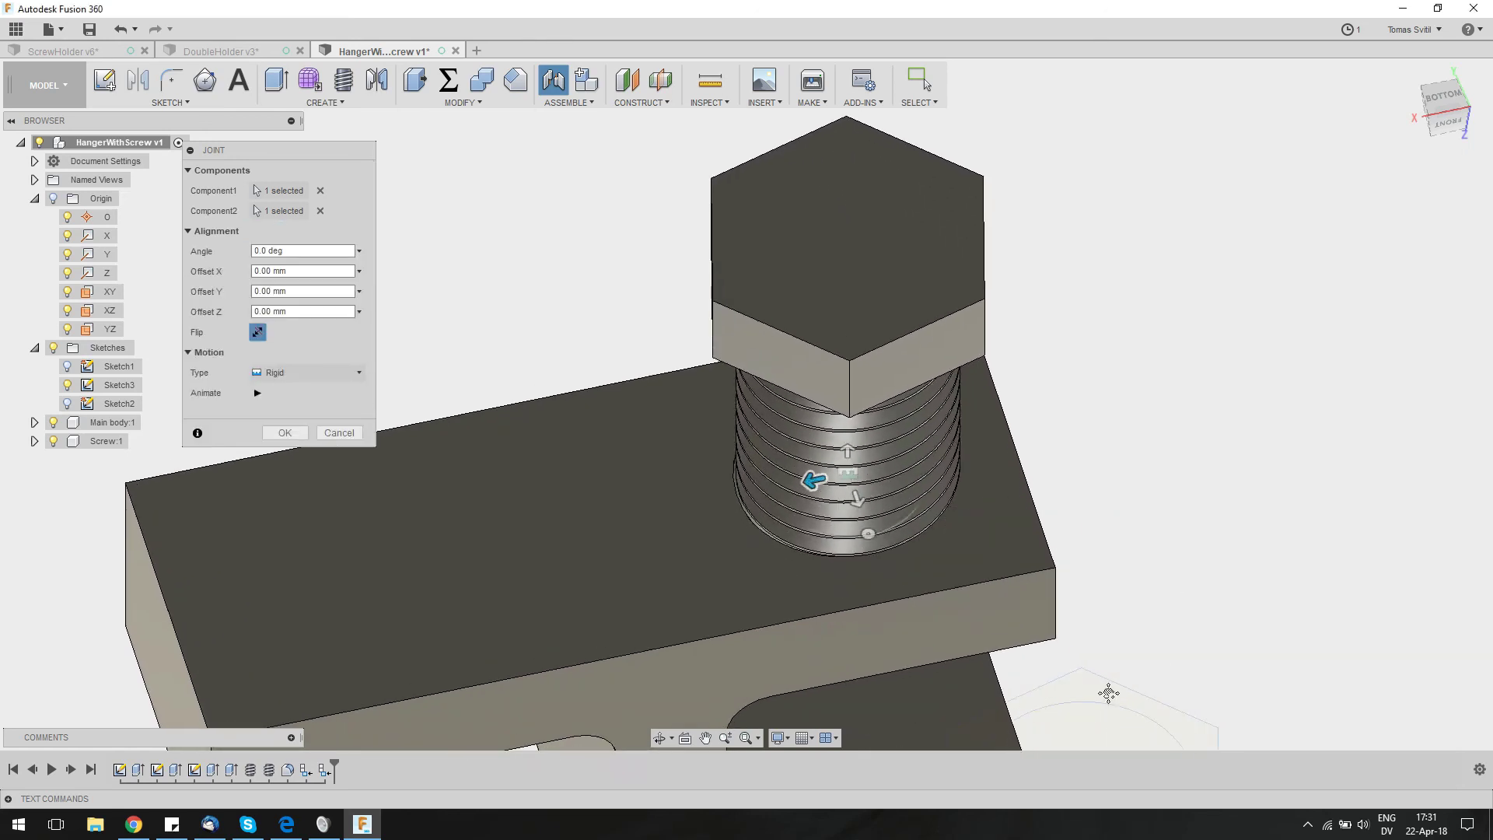
Set the joint motion type to Slider and confirm the joint
middle_click_drag(1107, 693, 1110, 601)
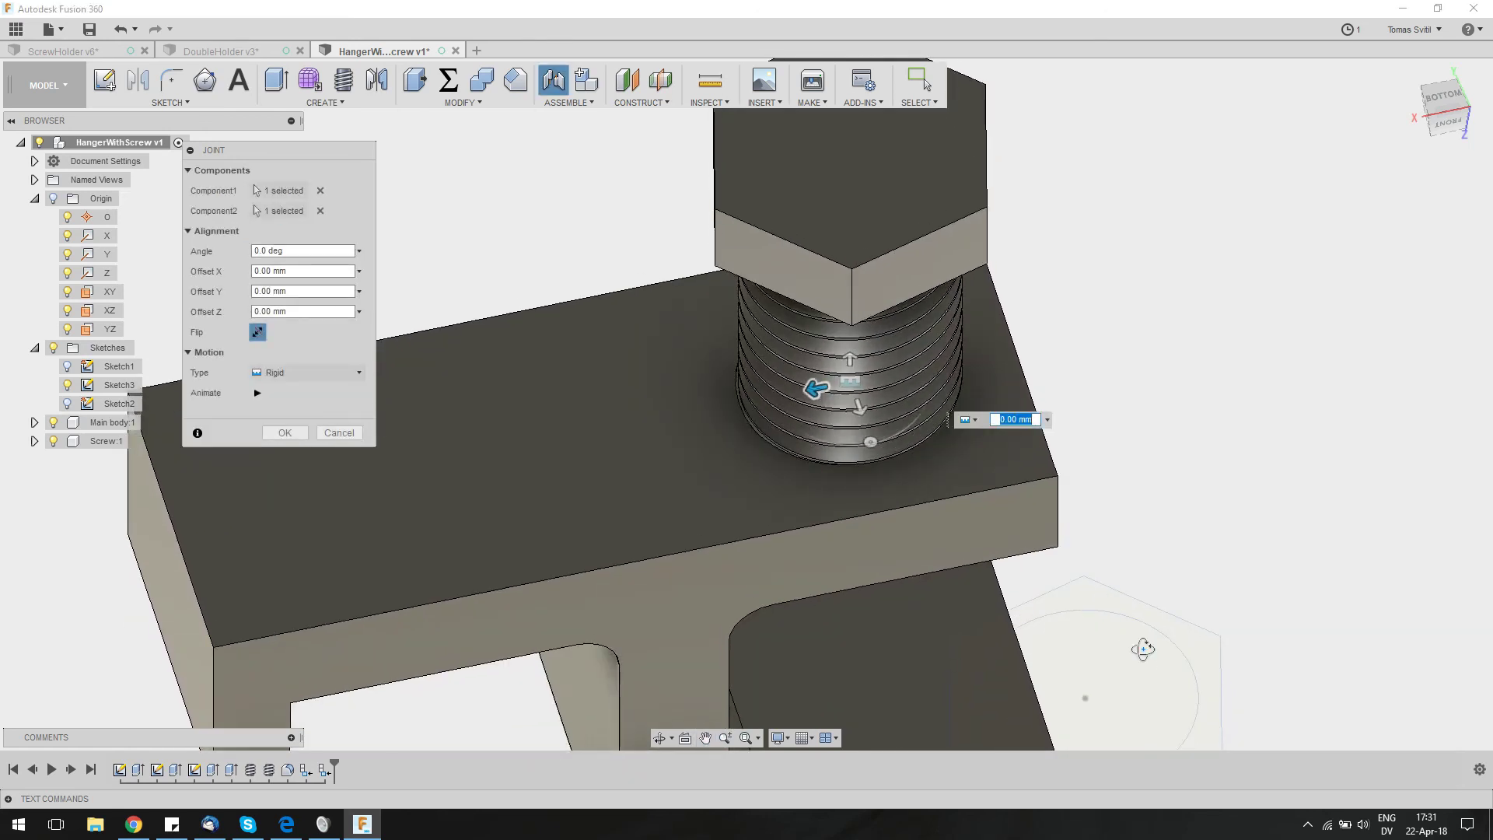
middle_click_drag(1144, 653, 1099, 599, "shift")
middle_click_drag(1063, 384, 924, 66)
left_click(317, 376)
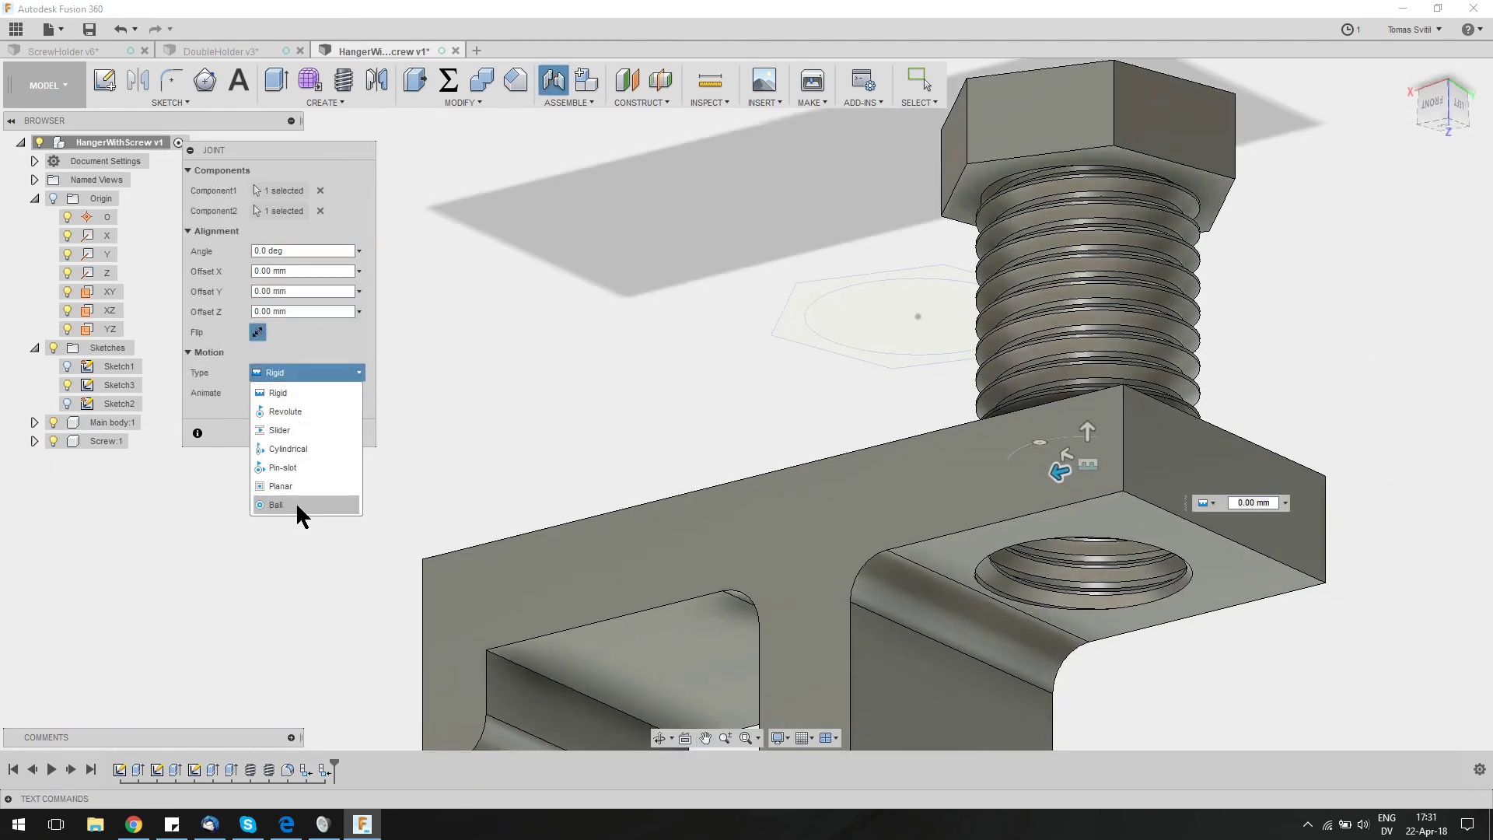
left_click(315, 432)
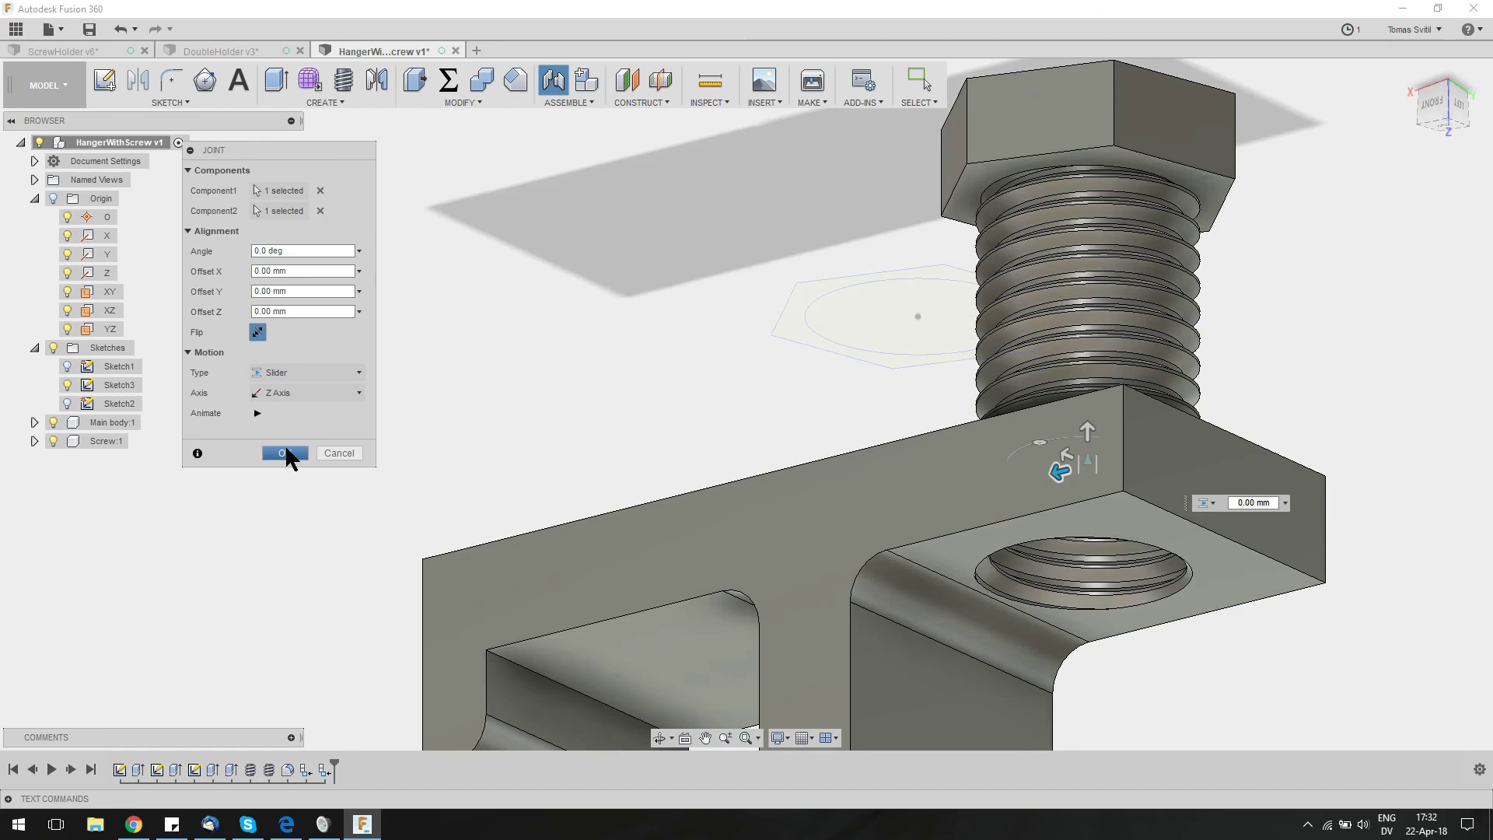
left_click(285, 453)
middle_click_drag(1339, 650, 1045, 434)
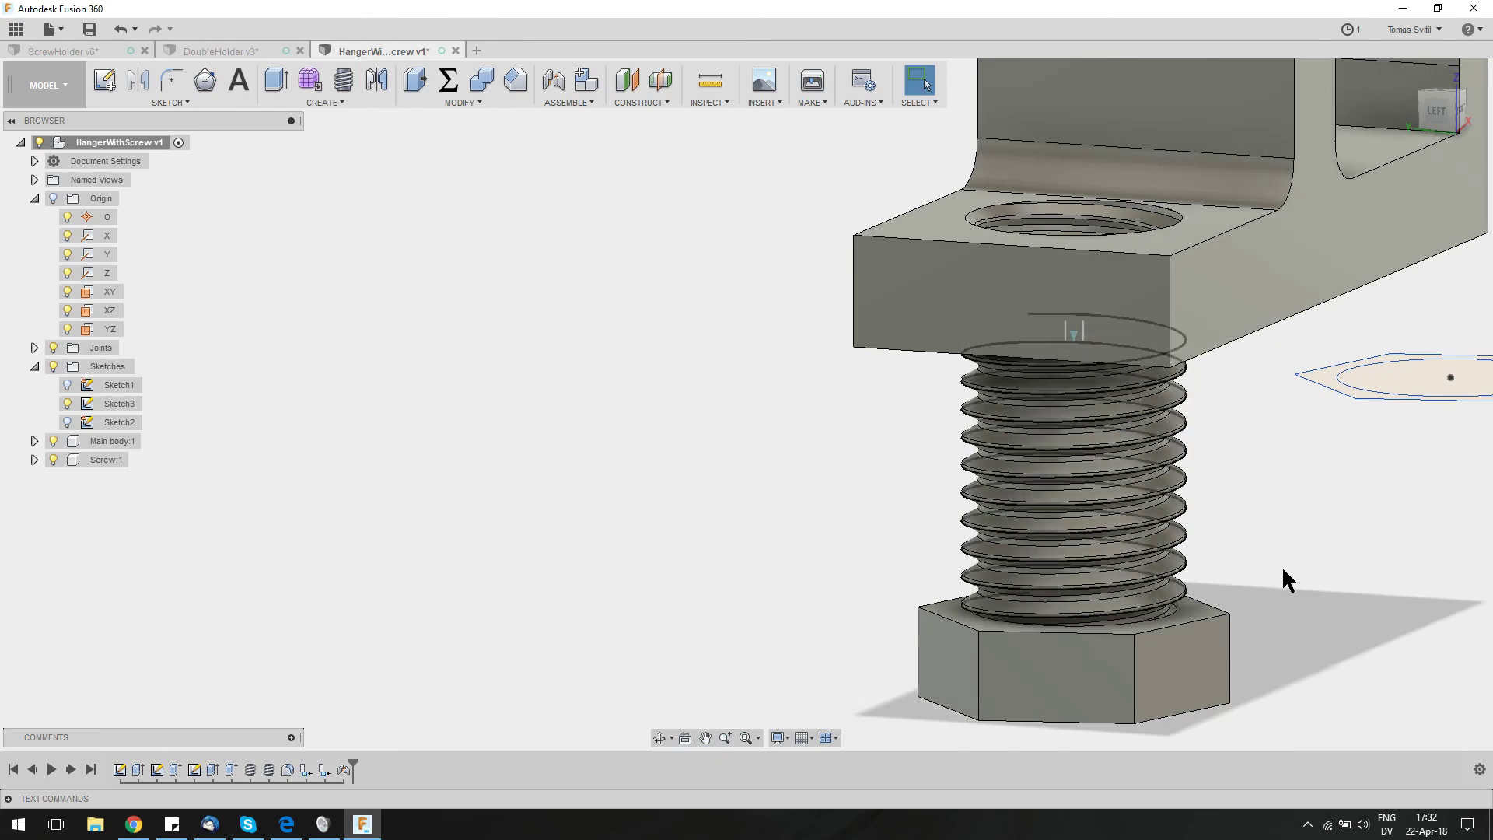
Ground the Main body component so the hanger stays fixed
middle_click_drag(1286, 576, 964, 676)
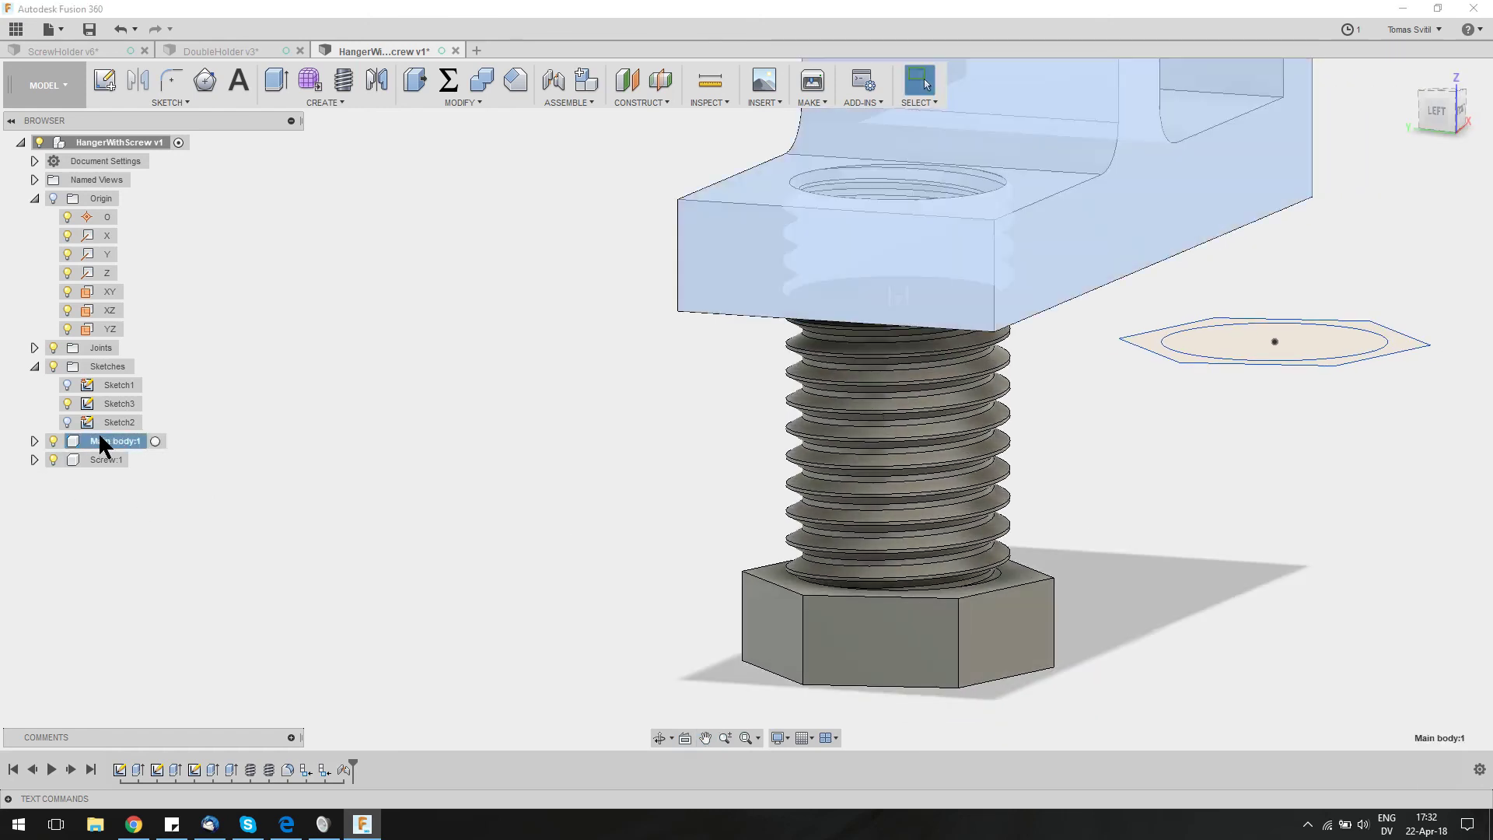
right_click(98, 440)
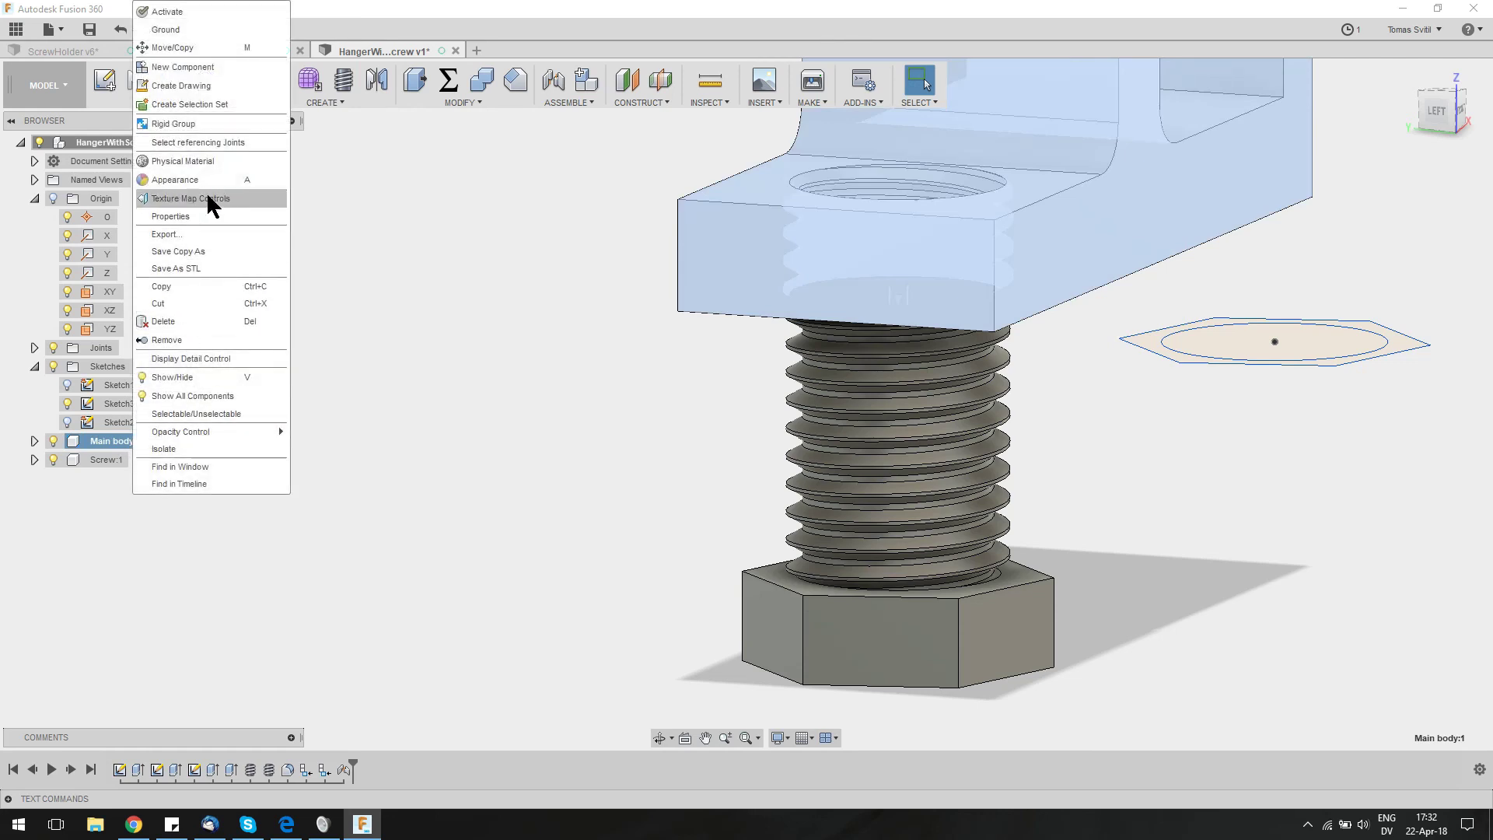
left_click(210, 29)
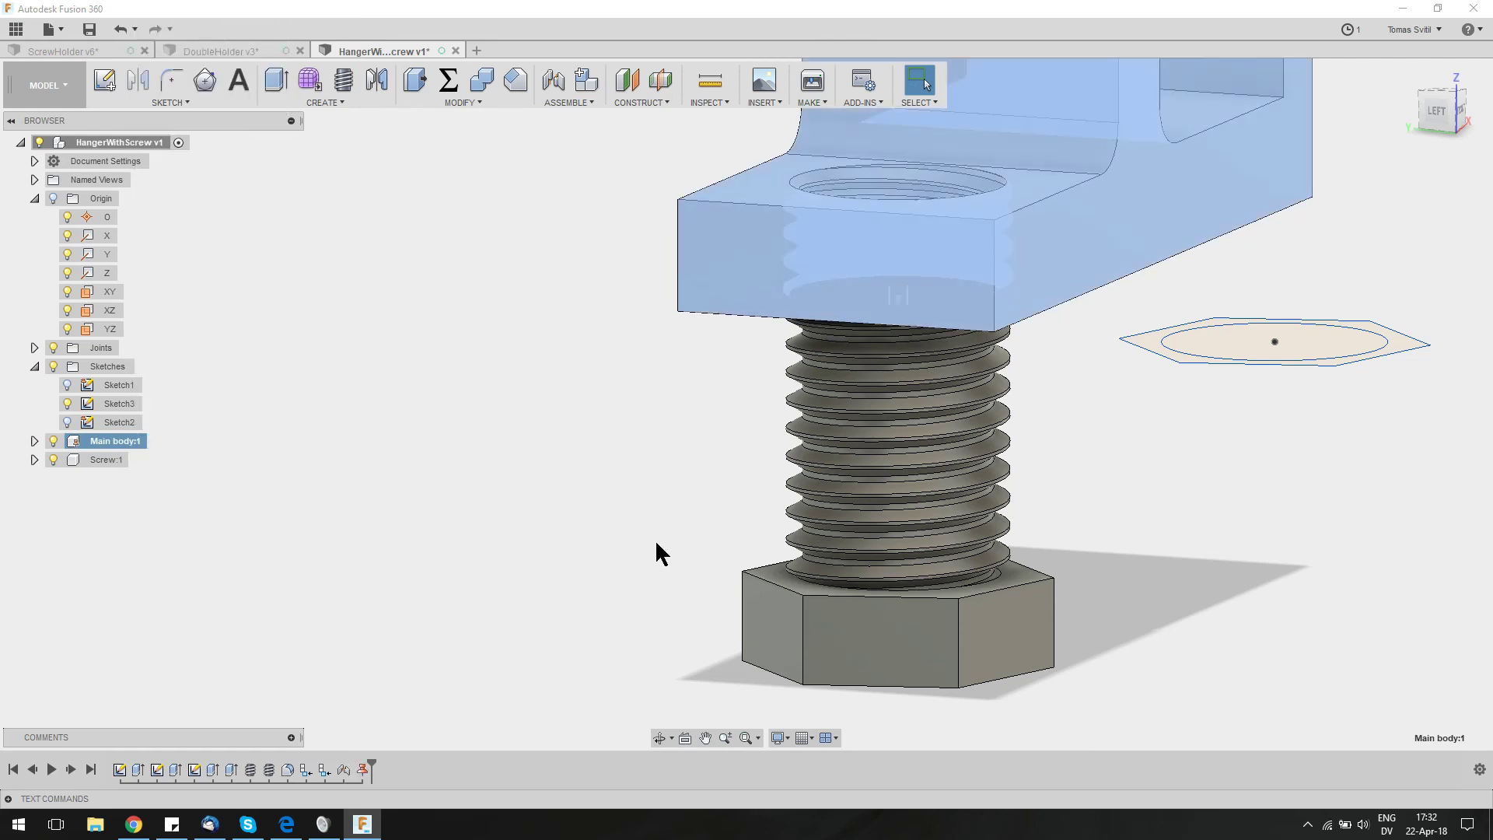
left_click(912, 666)
key("Escape")
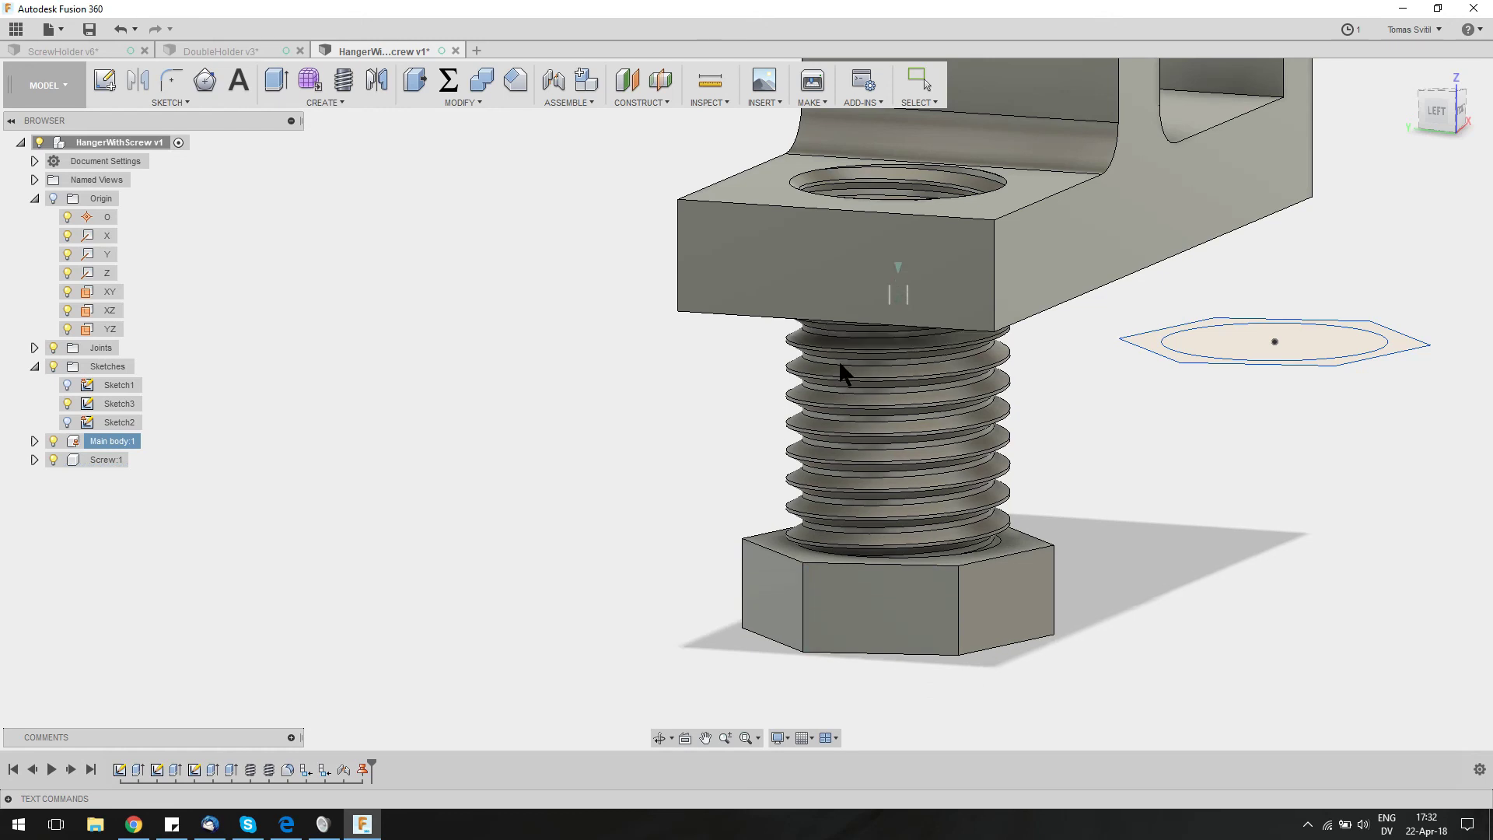
From the back view, slide the screw down and back up along its joint
middle_click_drag(840, 374, 877, 259, "shift")
scroll(879, 414, "down", 2)
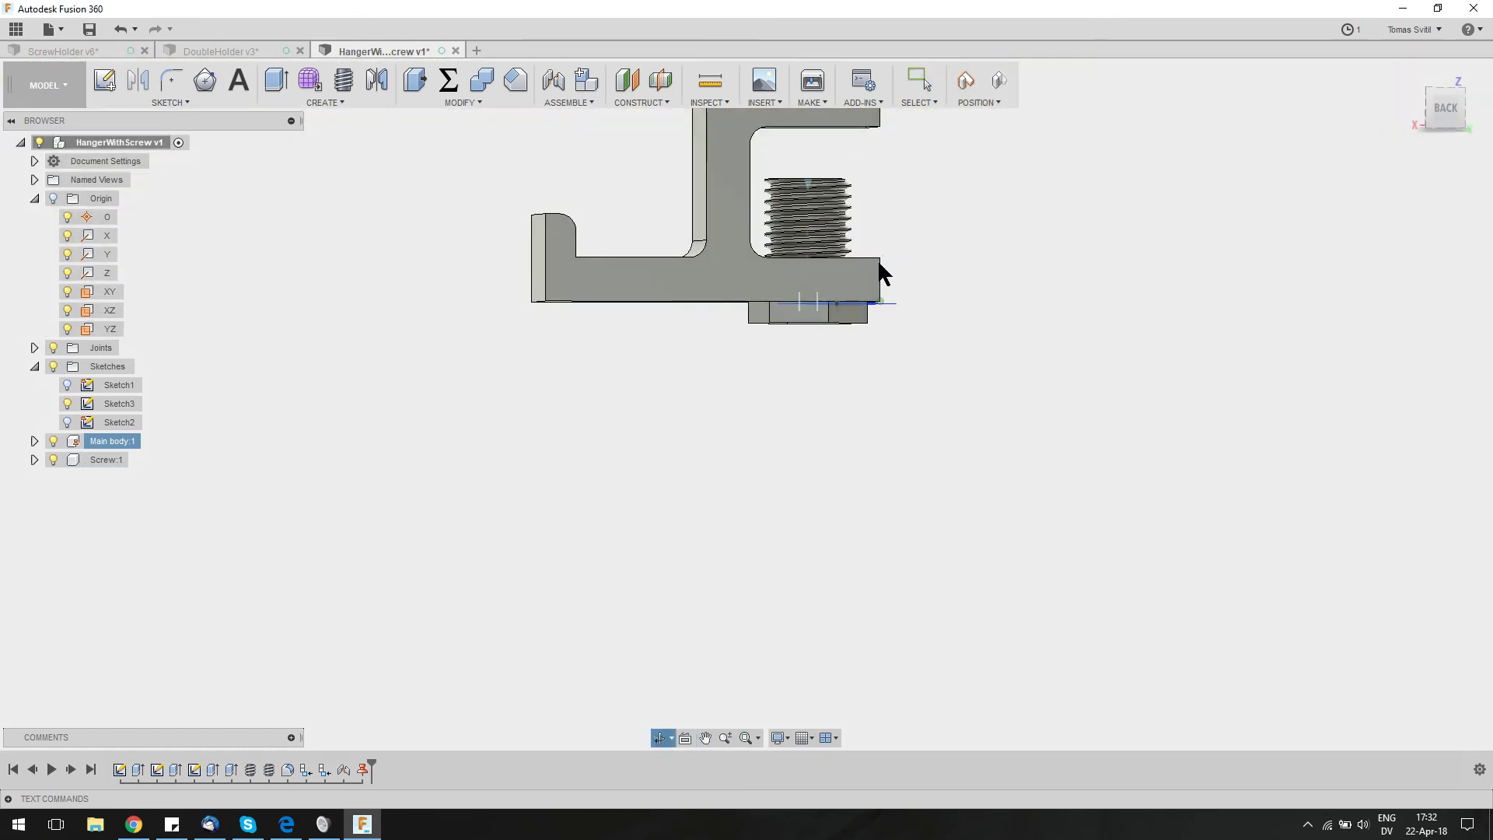
left_click_drag(824, 326, 814, 358)
scroll(810, 340, "up", 1)
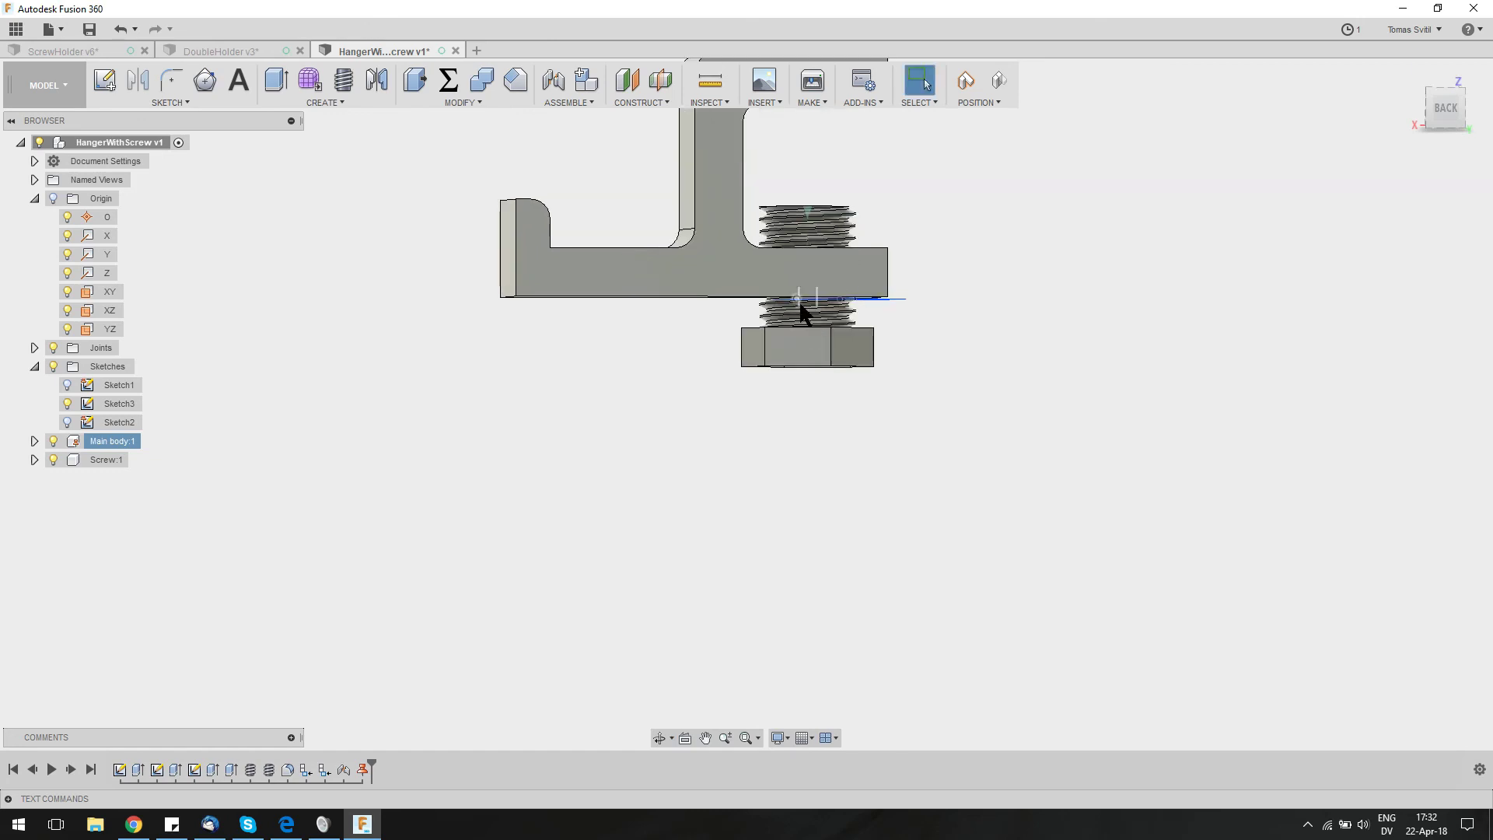
middle_click_drag(805, 308, 833, 408)
left_click_drag(836, 418, 840, 377)
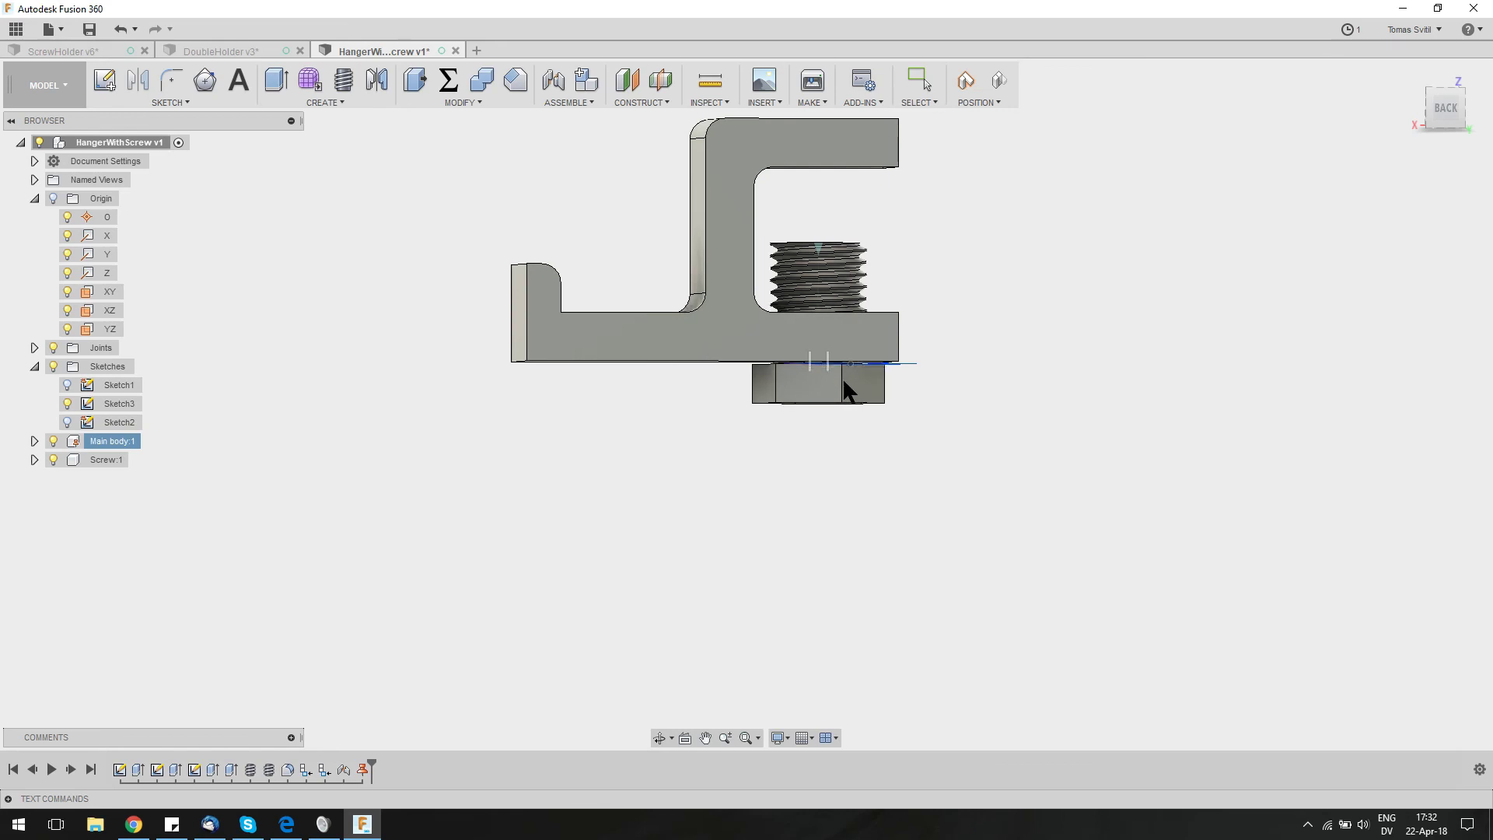
Change the Extrude3 screw shank distance to 25 mm + WallThickness (35 mm)
left_click(212, 771)
double_click(214, 769)
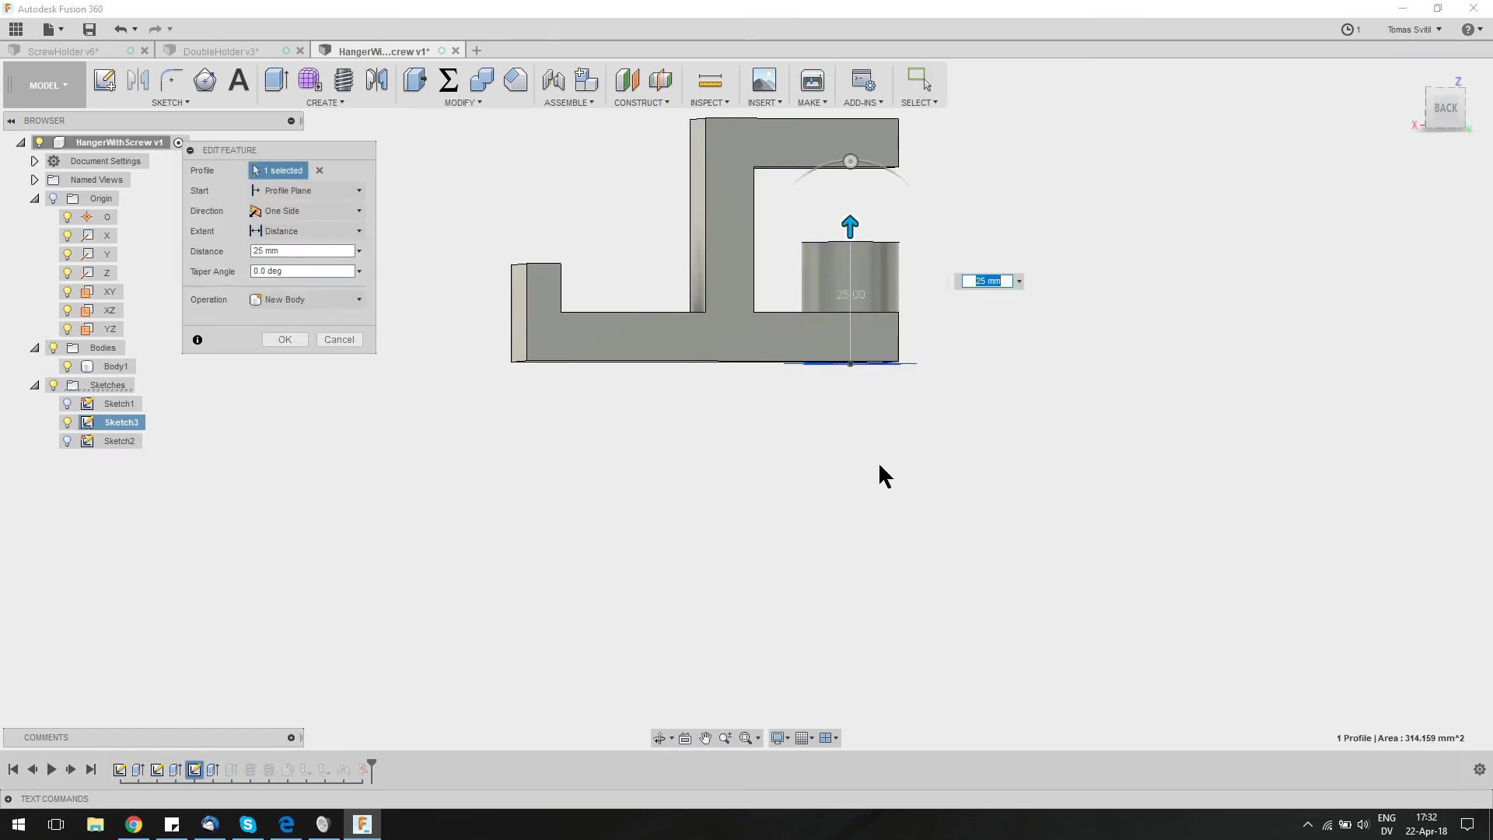
left_click(973, 283)
type("+")
type(" WallThickness")
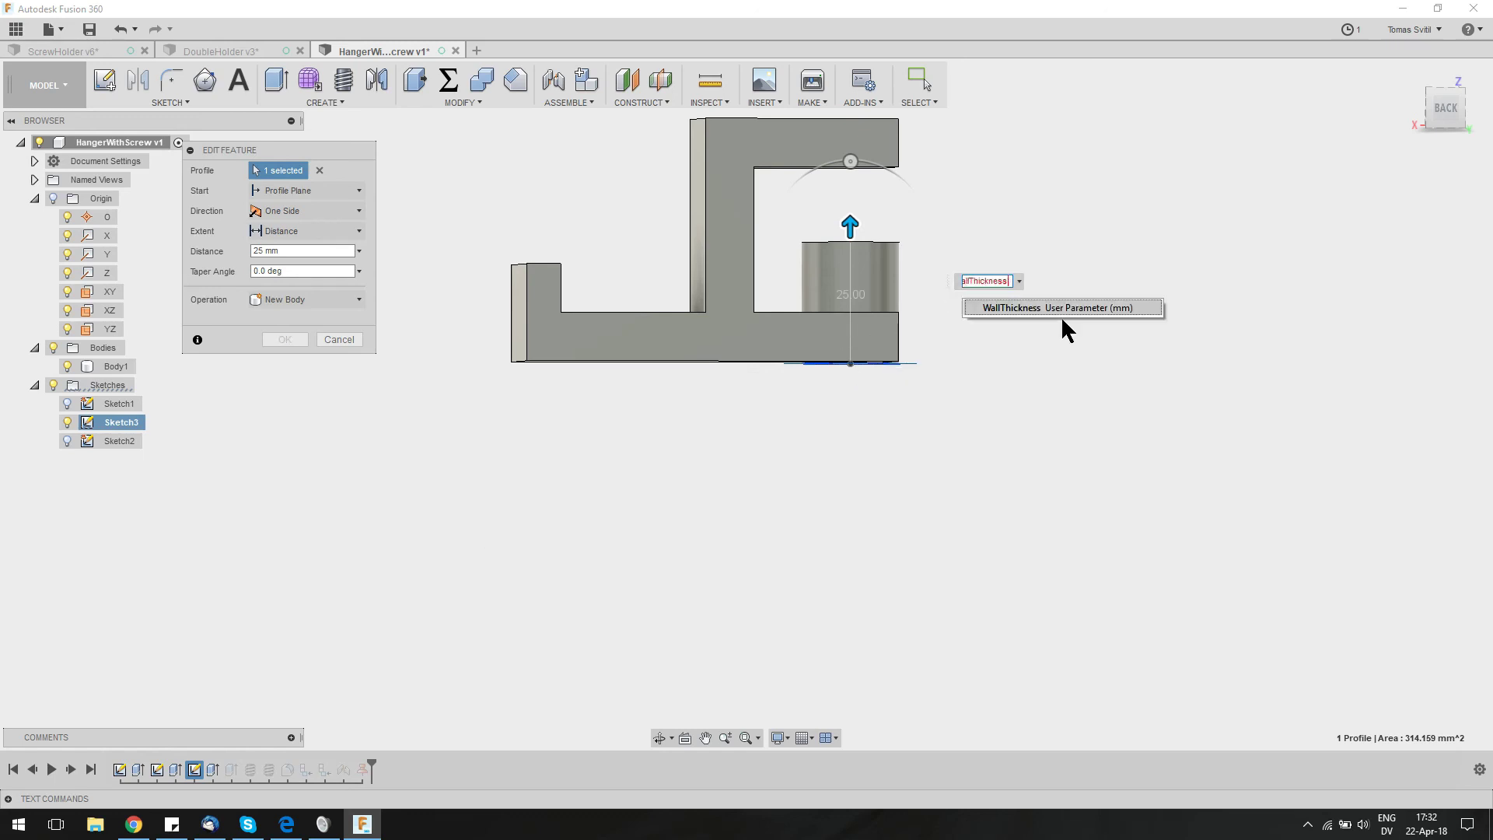
left_click(1062, 314)
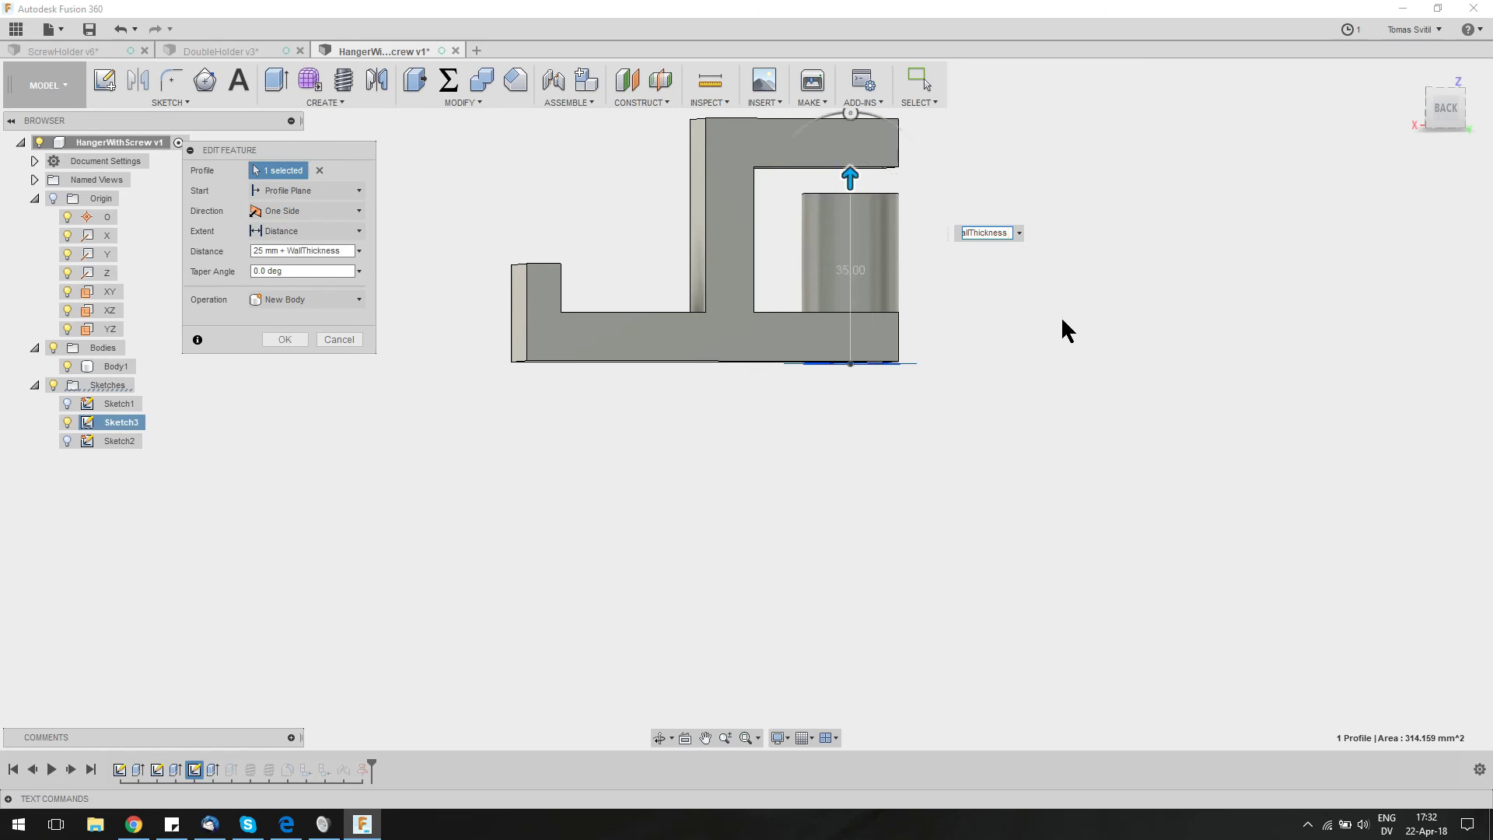
key("Return")
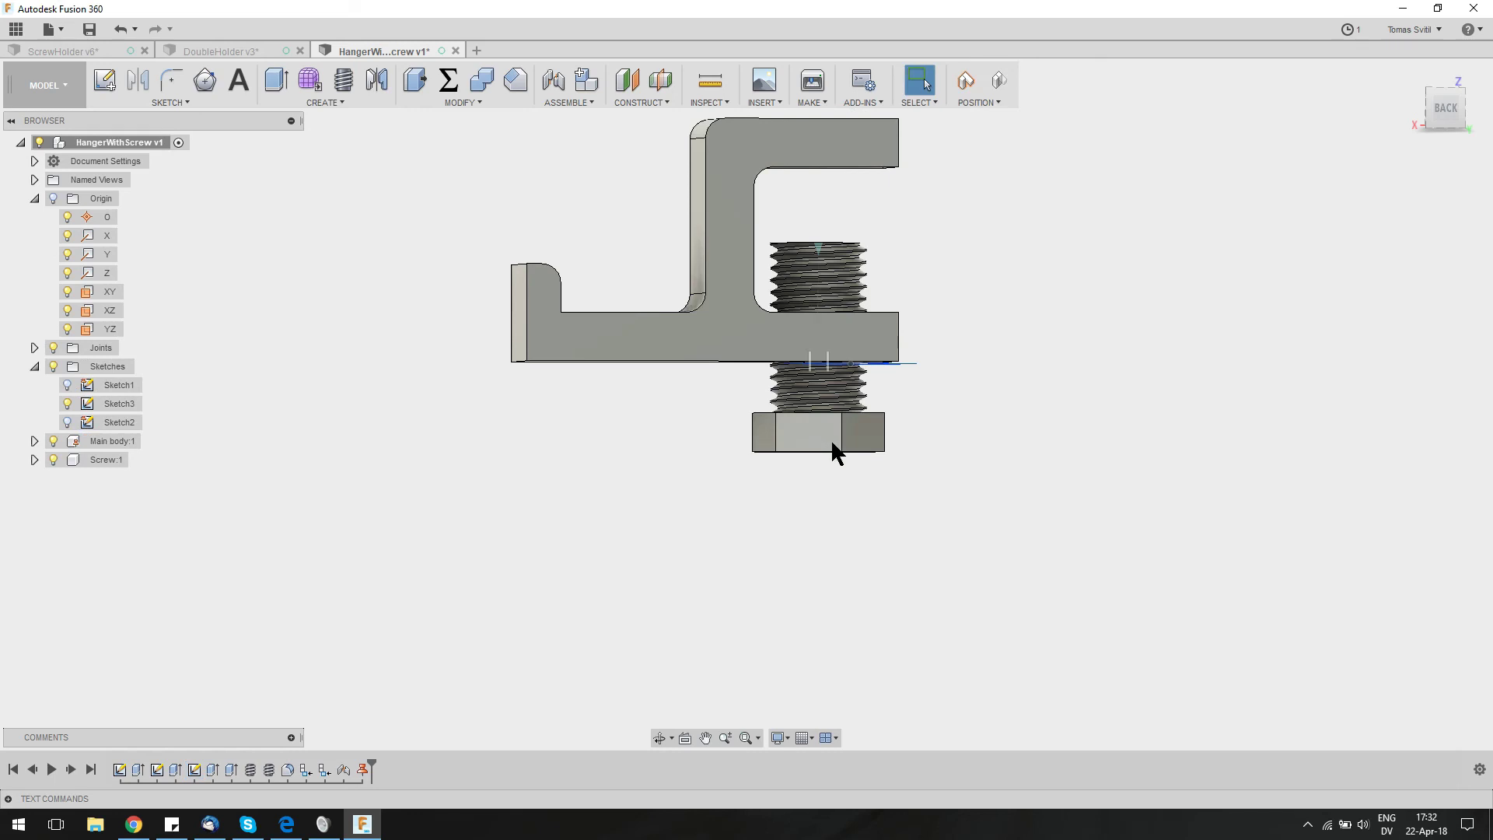
Slide the screw up into the threaded hole and orbit around to inspect the fit
mouse_move(830, 439)
left_mouse_down()
mouse_move(846, 386)
mouse_move(837, 431)
left_mouse_up()
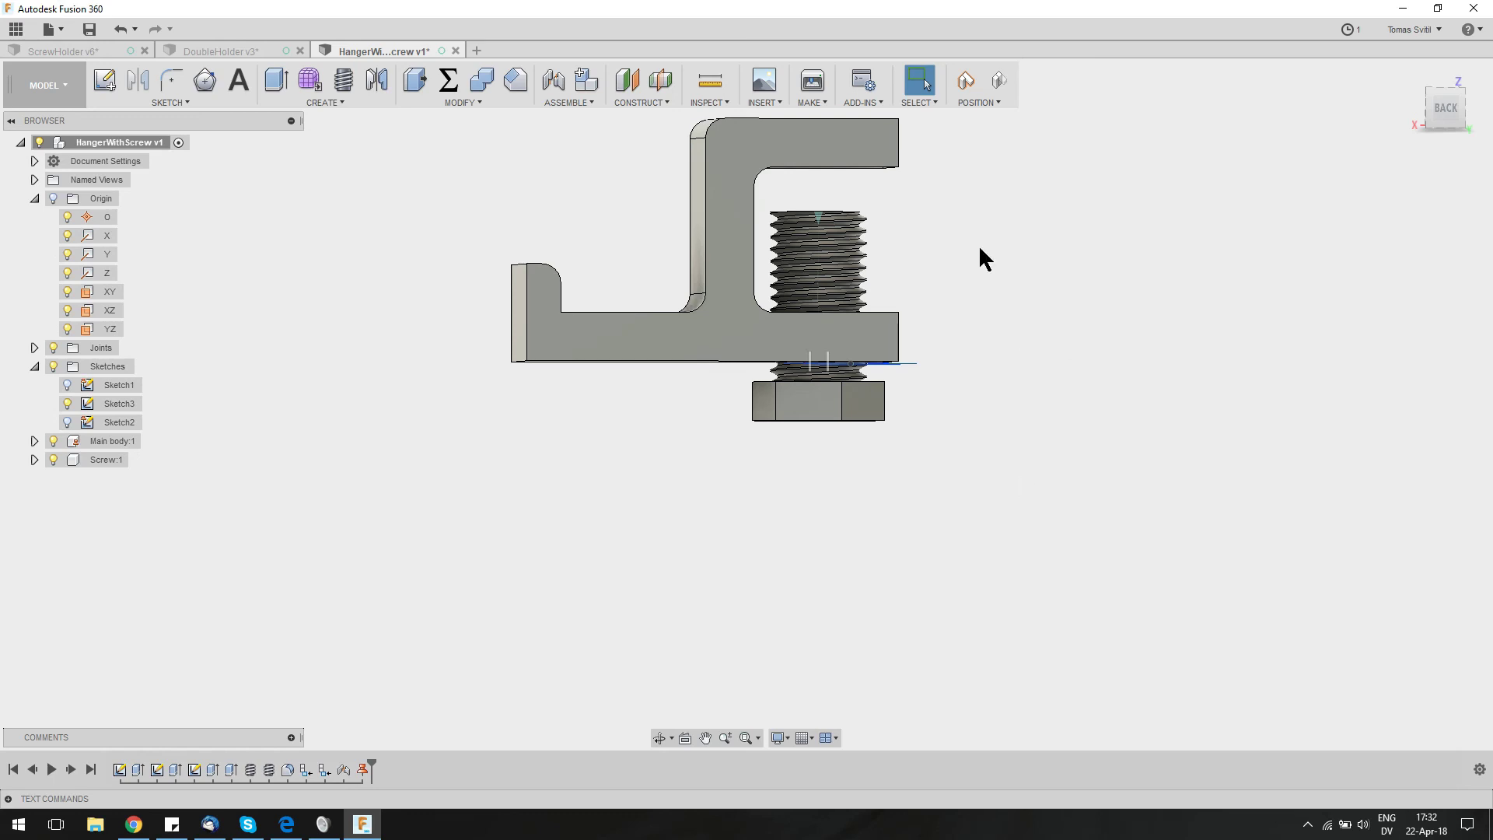
middle_click_drag(1014, 216, 901, 264, "shift")
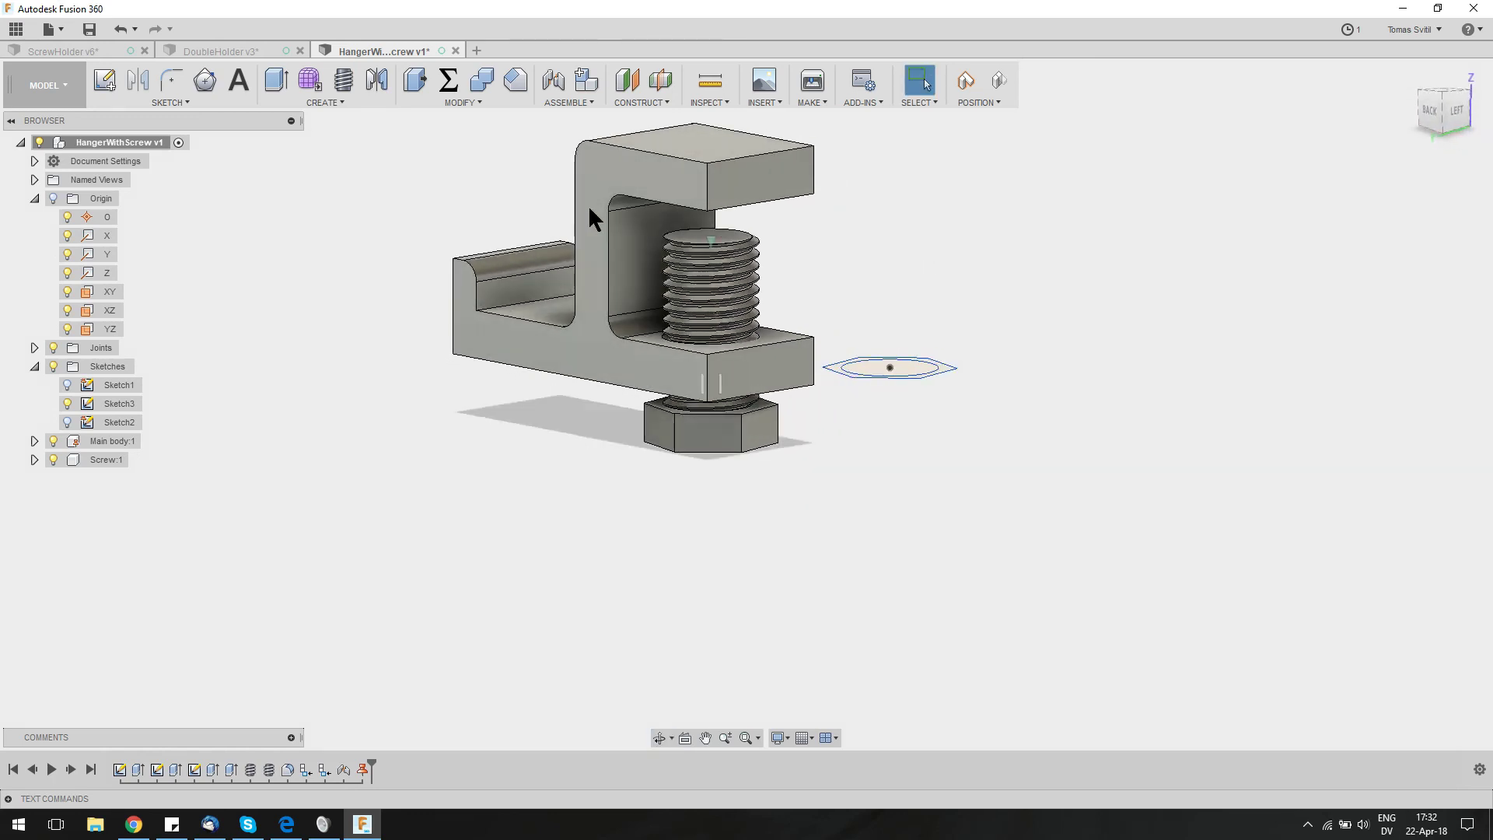
middle_click_drag(612, 268, 719, 315, "shift")
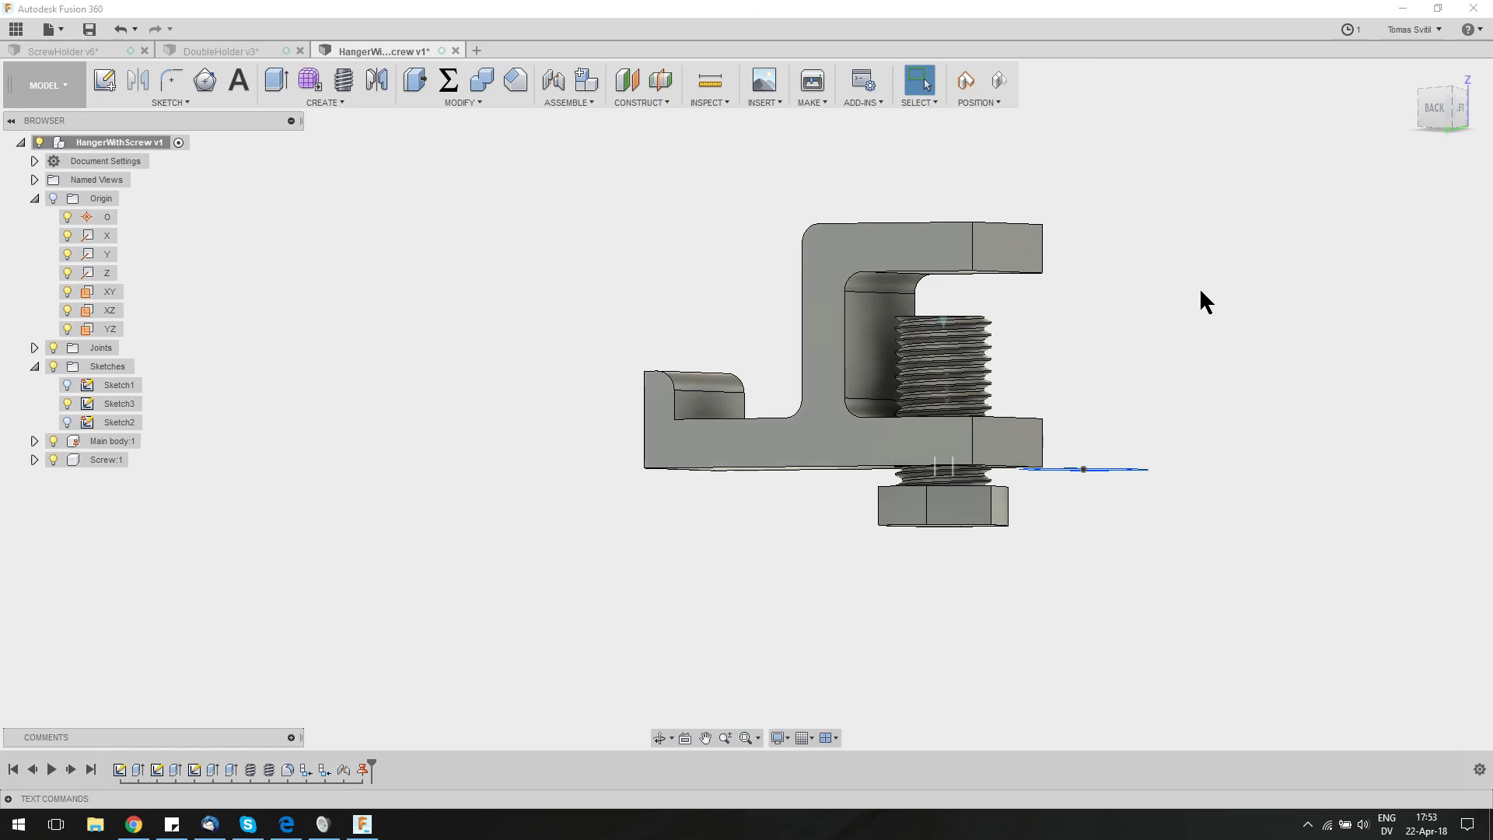
middle_click_drag(1187, 296, 1226, 339, "shift")
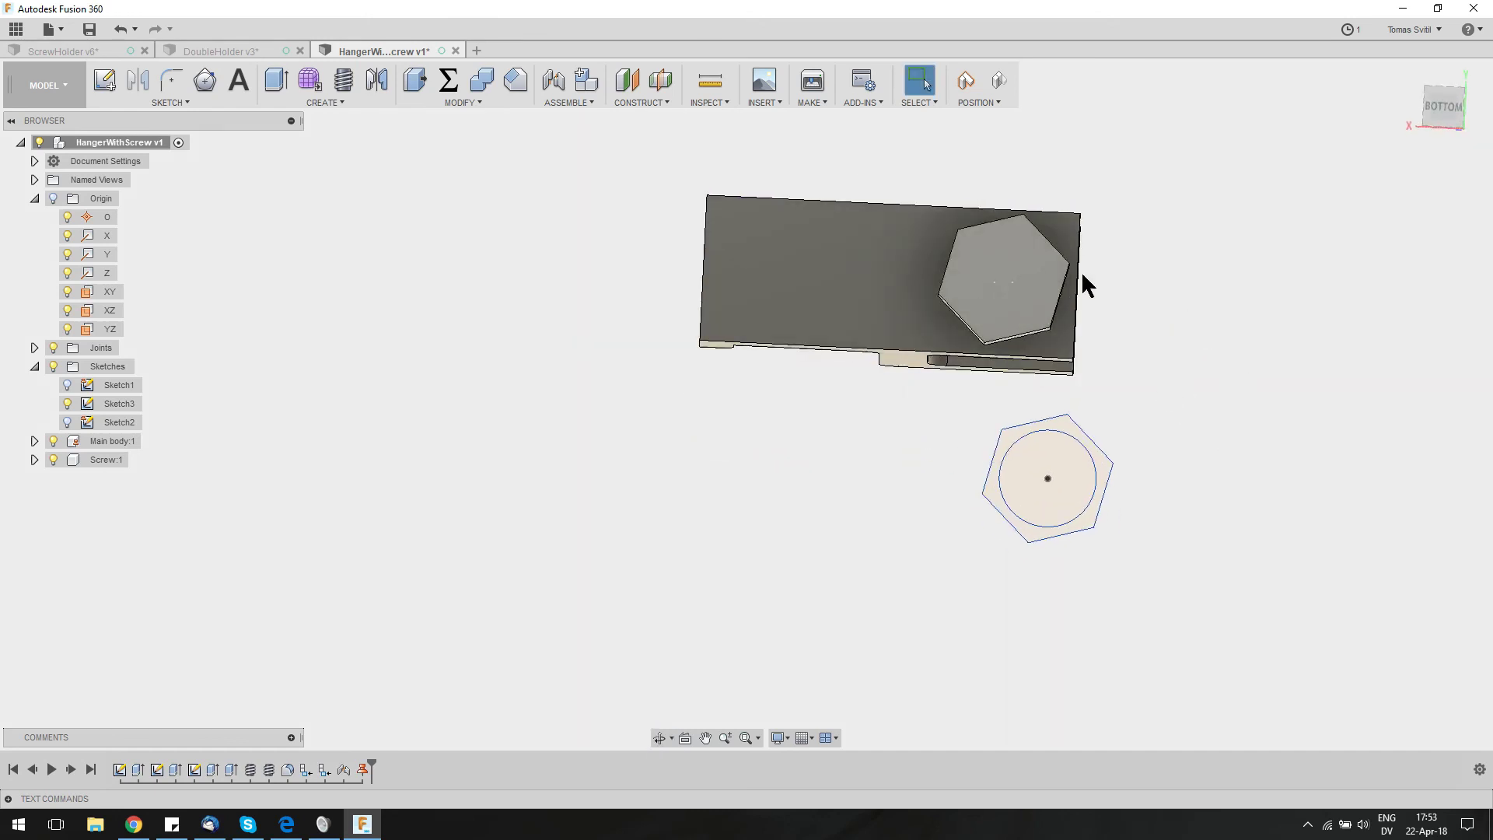
middle_click_drag(1083, 275, 768, 319, "shift")
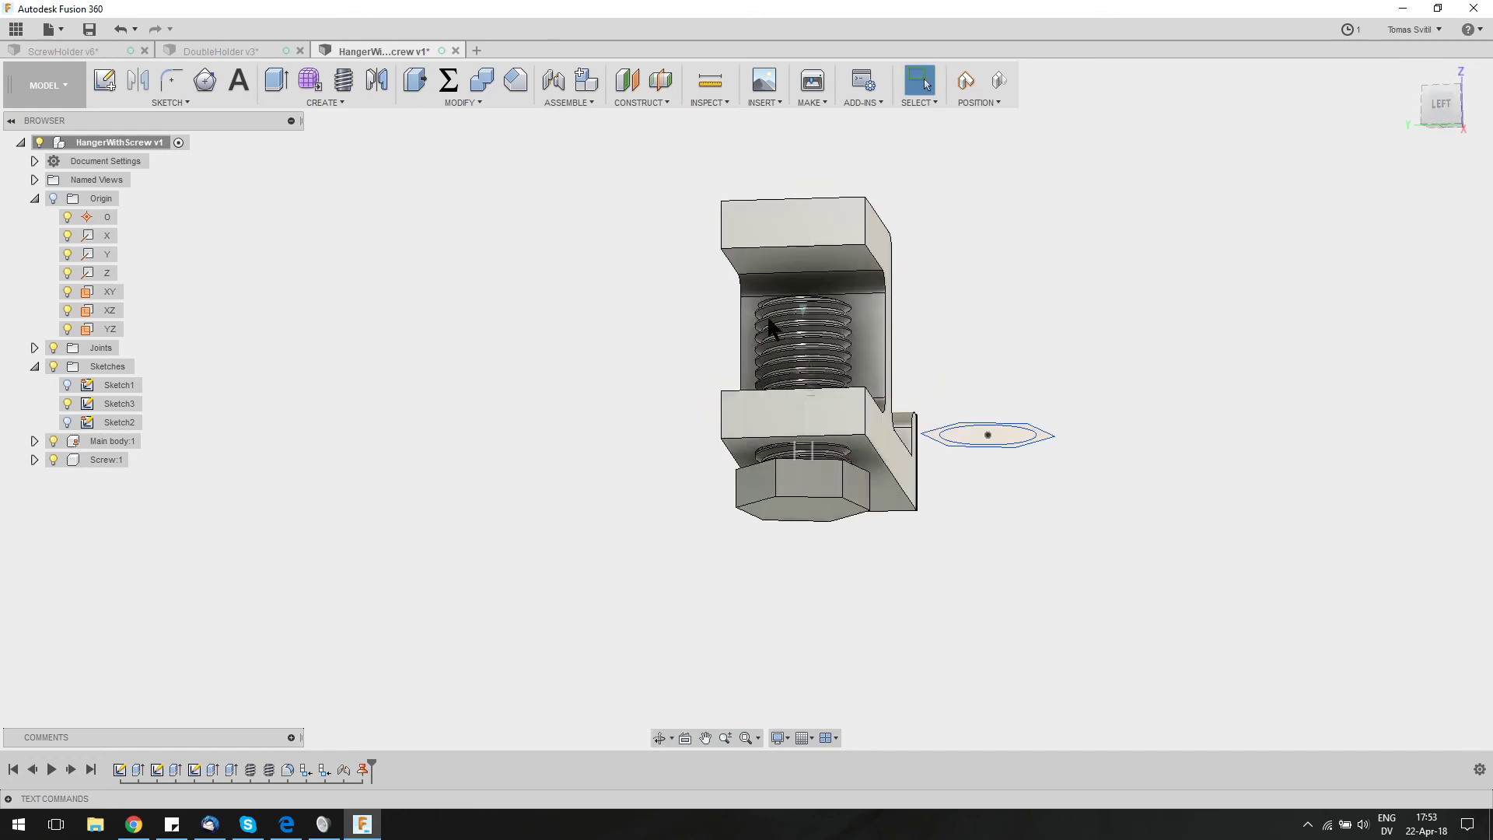
middle_click_drag(720, 412, 853, 455, "shift")
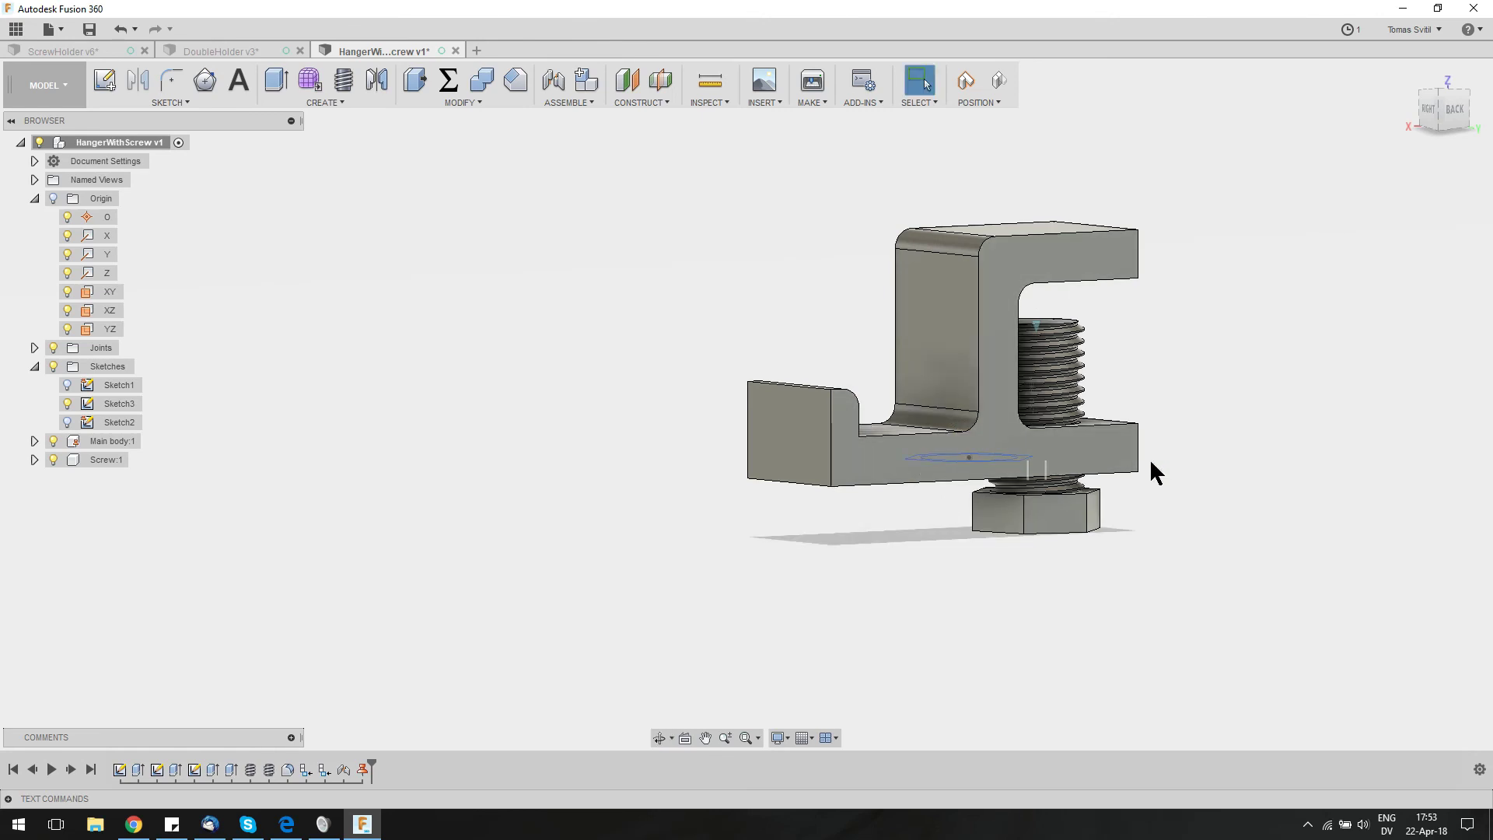
middle_click_drag(1098, 478, 1066, 370, "shift")
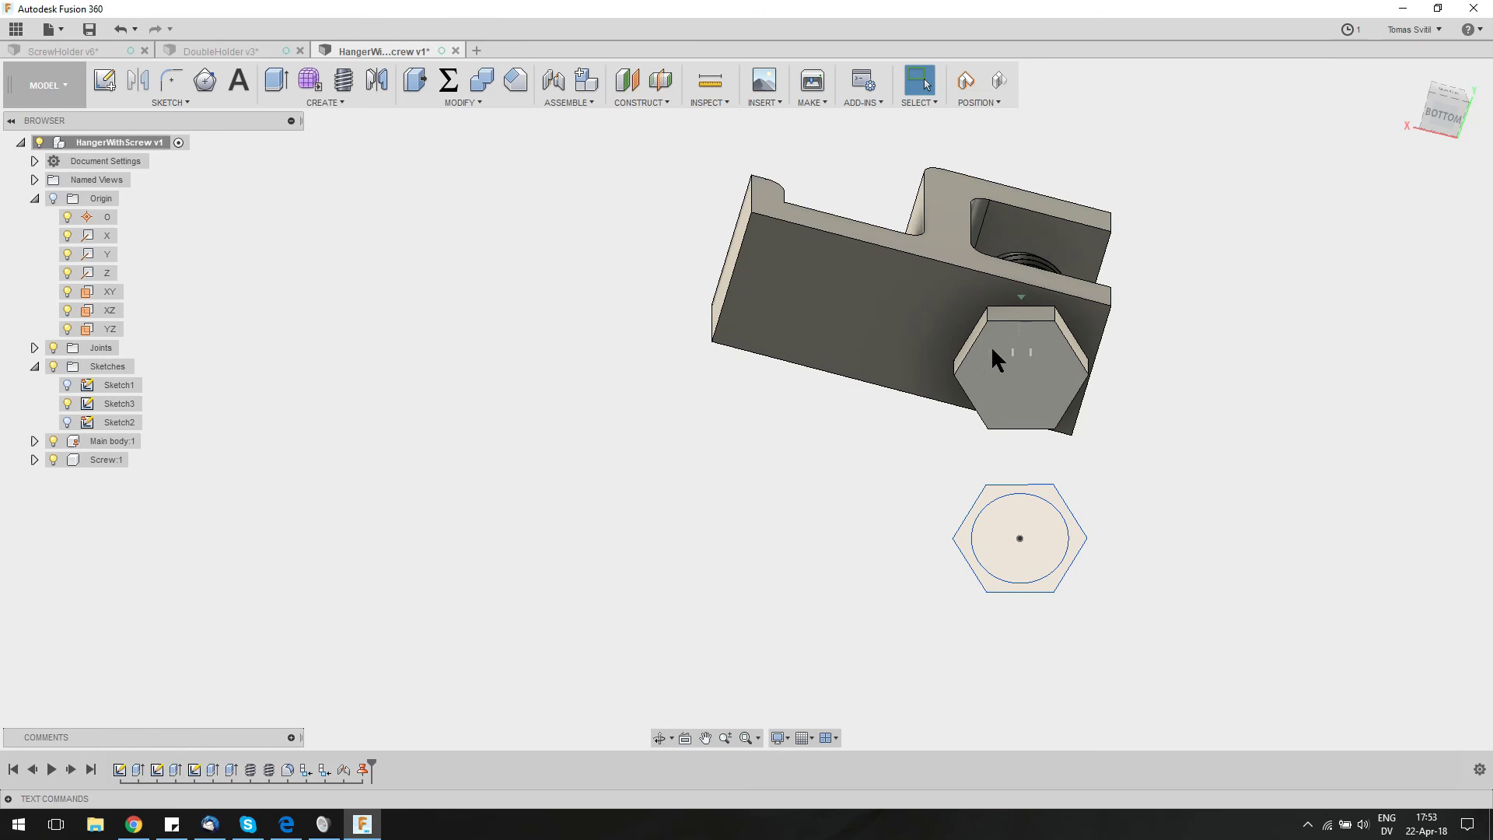
middle_click_drag(974, 334, 1029, 554, "shift")
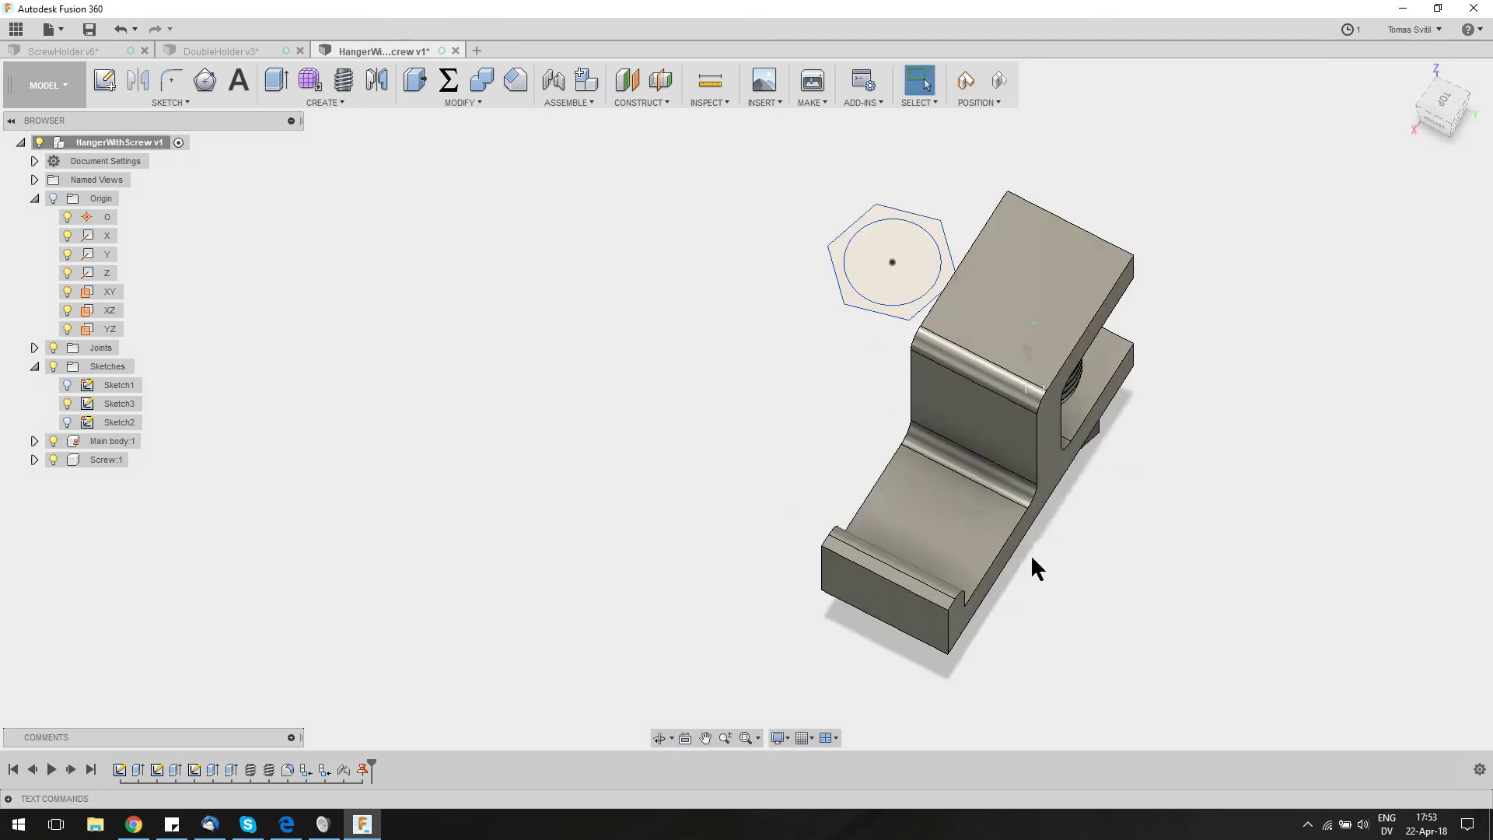
middle_click_drag(1029, 553, 876, 402, "shift")
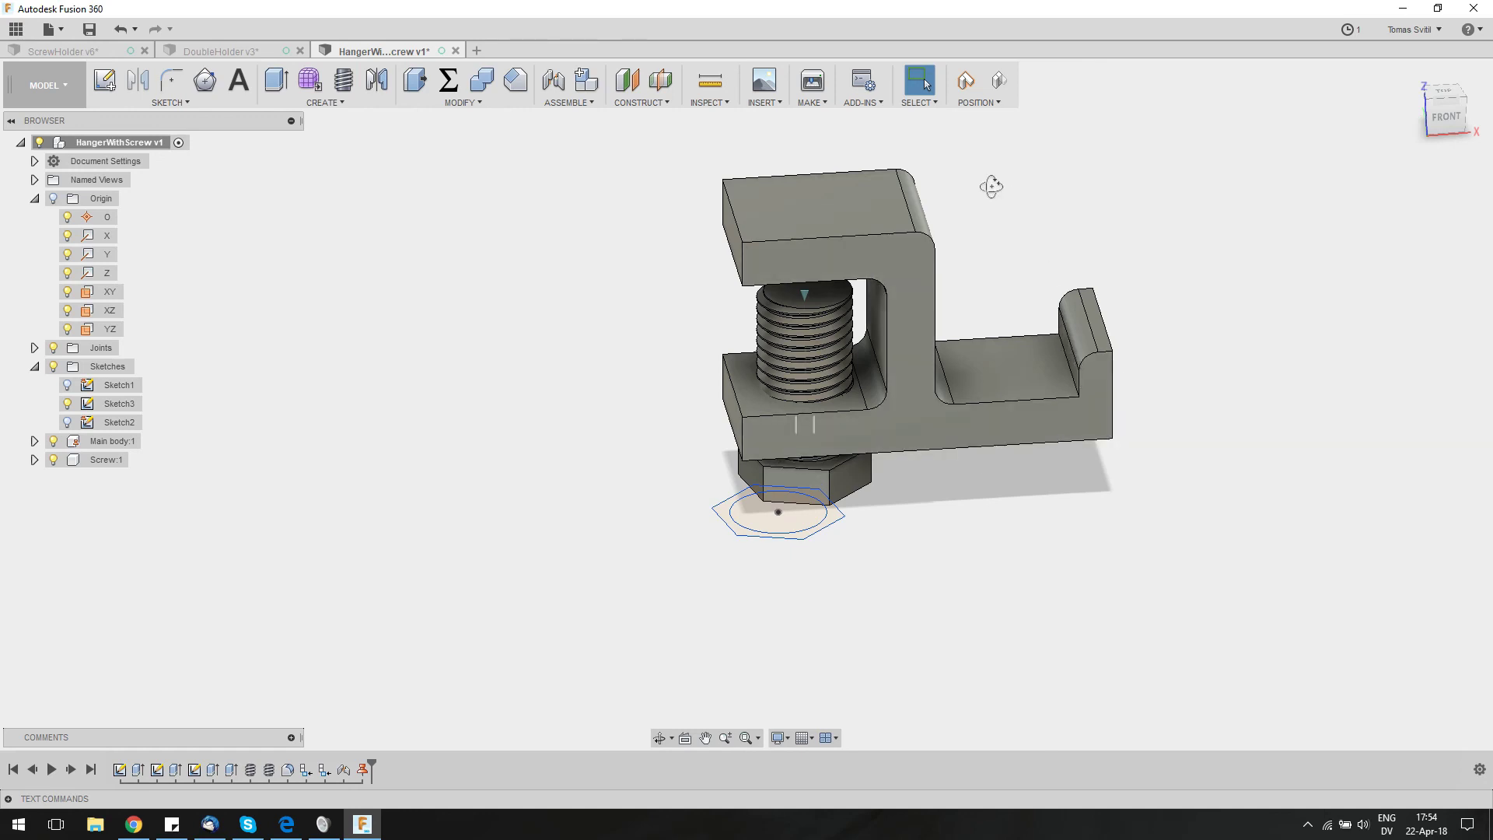
middle_click_drag(991, 186, 1043, 273, "shift")
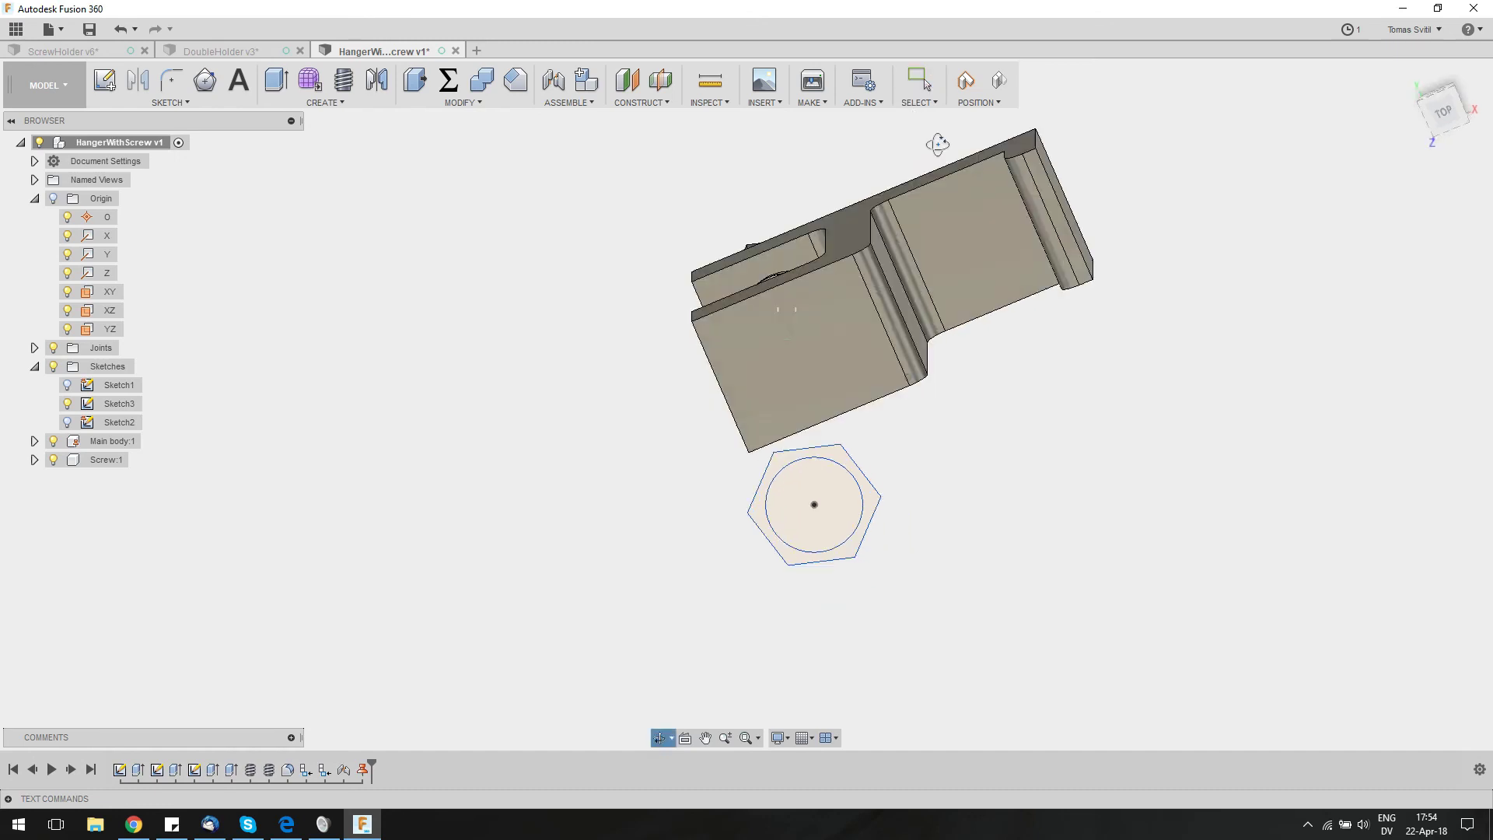
middle_click_drag(937, 144, 991, 359, "shift")
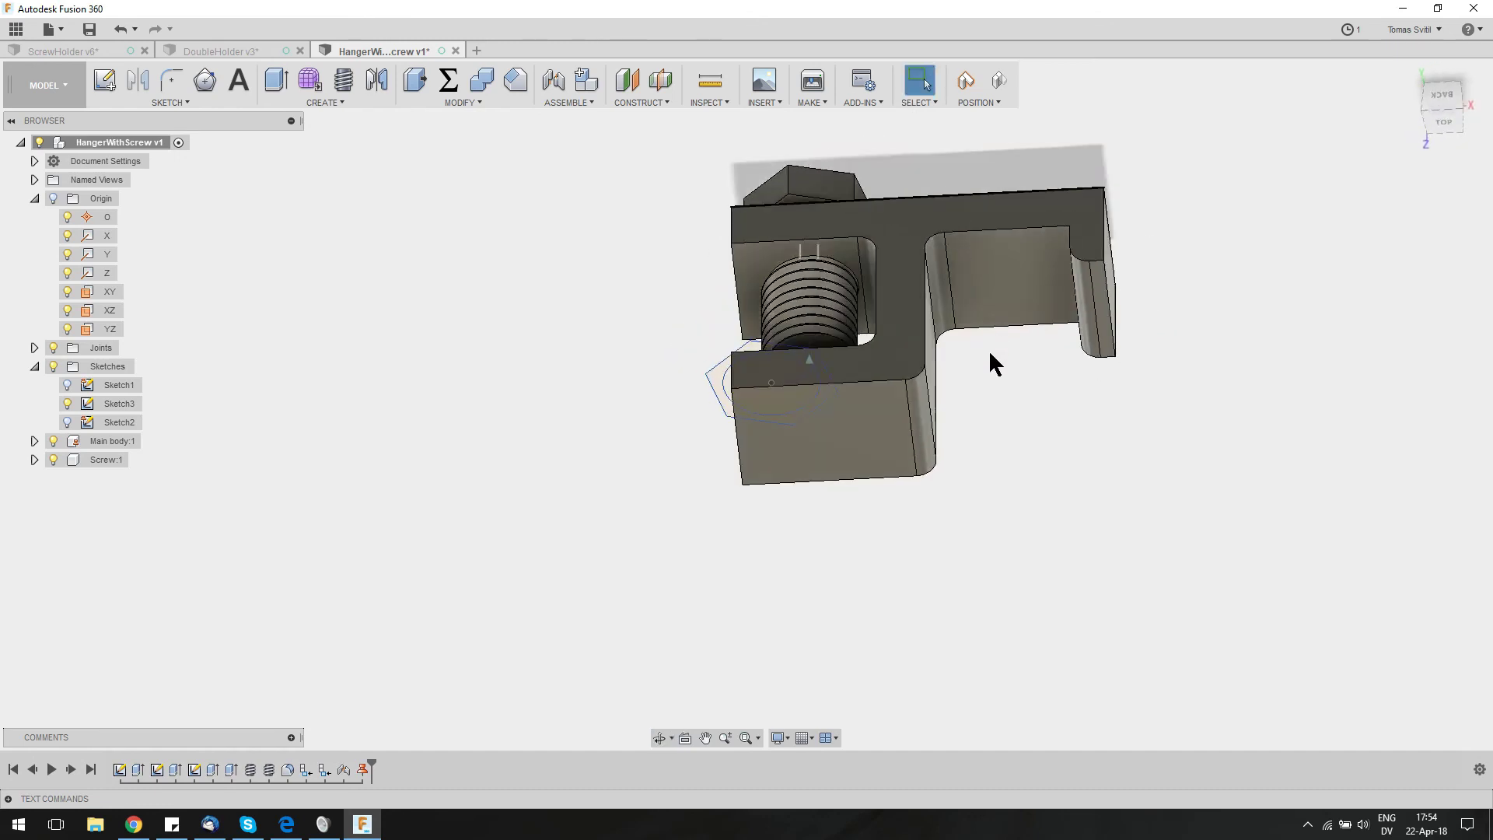